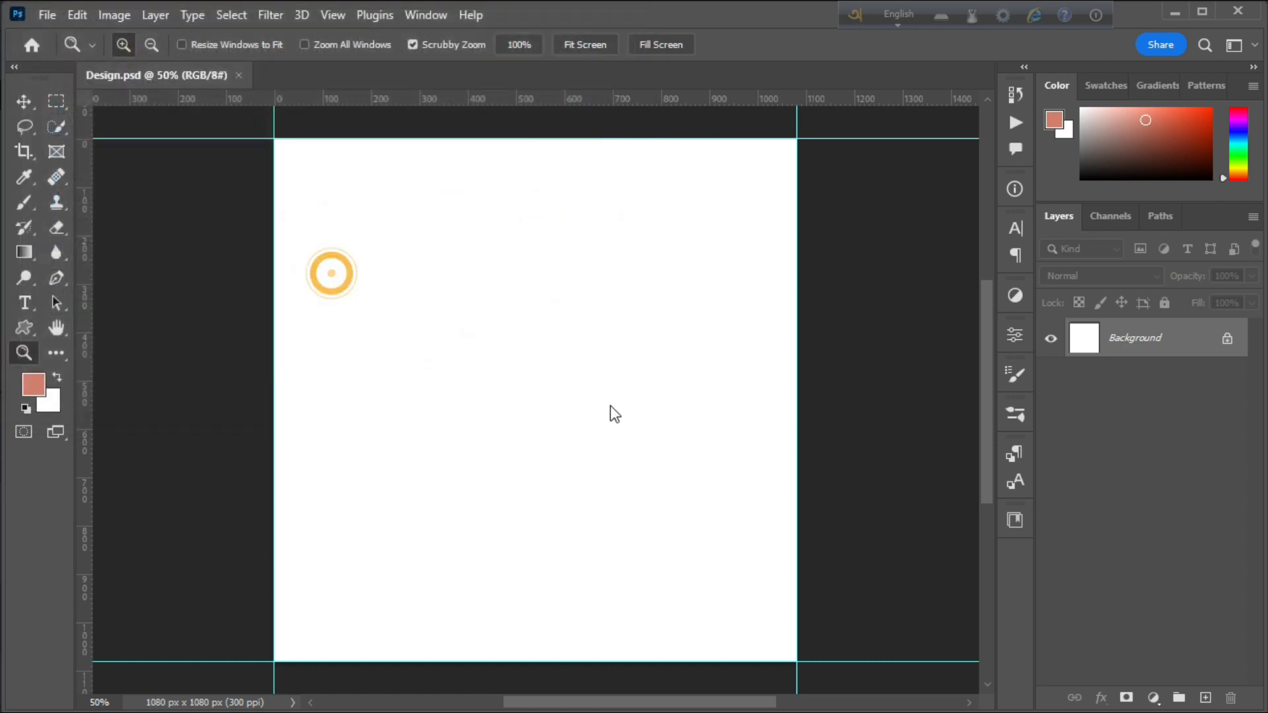
# Place the jar image at the centre of the blank canvas at a reduced size
pyautogui.moveTo(535, 205); pyautogui.dragTo(541, 532)
pyautogui.moveTo(534, 598); pyautogui.dragTo(529, 636)
pyautogui.press('Return')
pyautogui.press('z')
pyautogui.moveTo(546, 436); pyautogui.dragTo(481, 442)
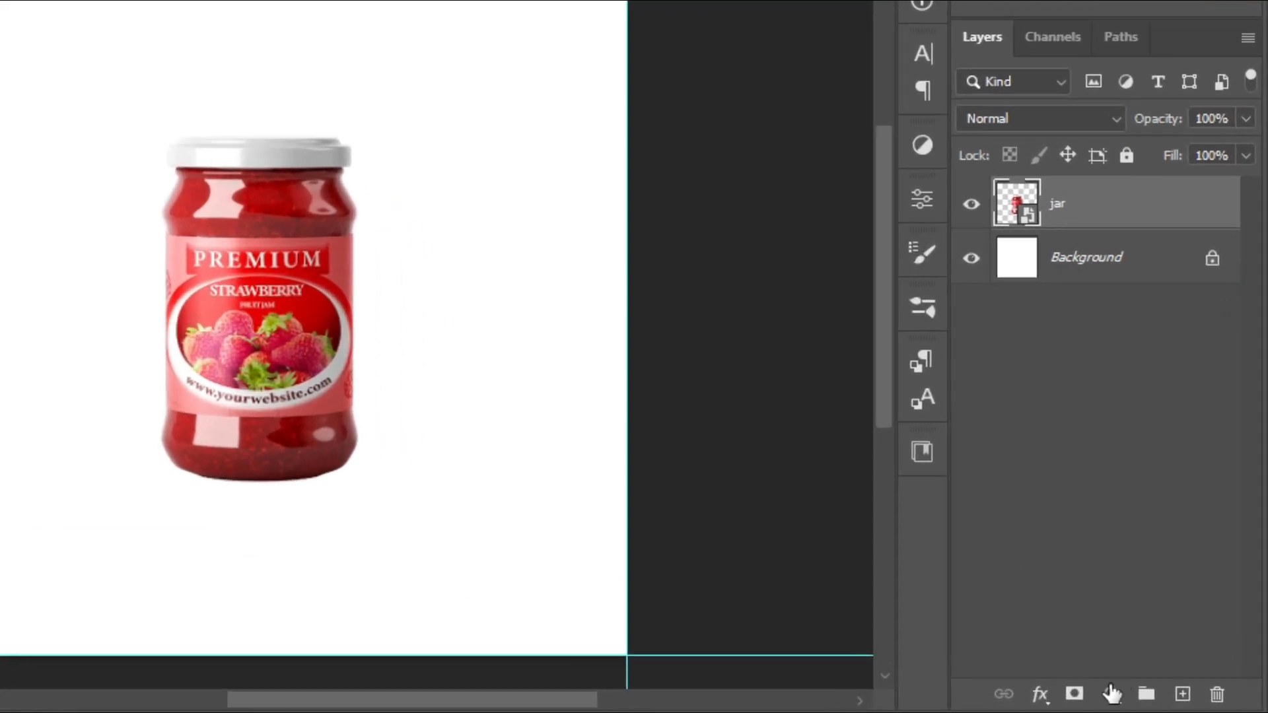
# Add a gradient fill layer above the jar, keeping the default foreground-to-white gradient
pyautogui.click(1152, 698)
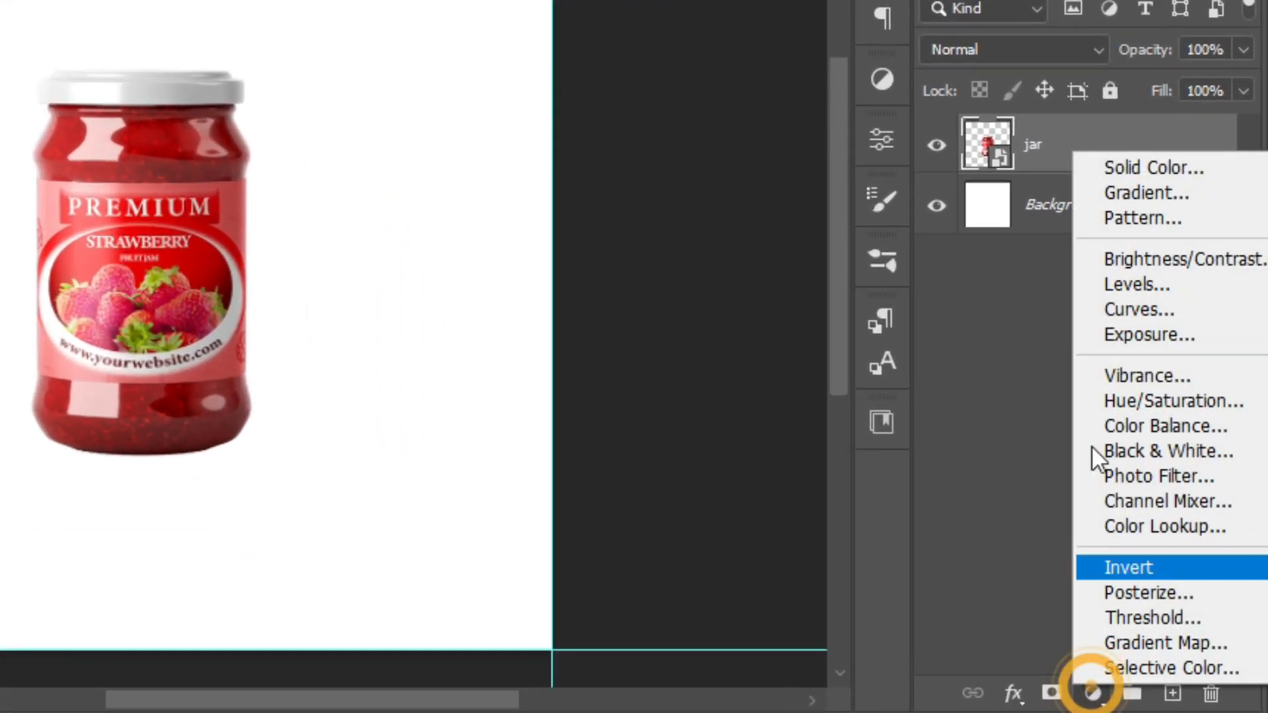
pyautogui.click(1123, 191)
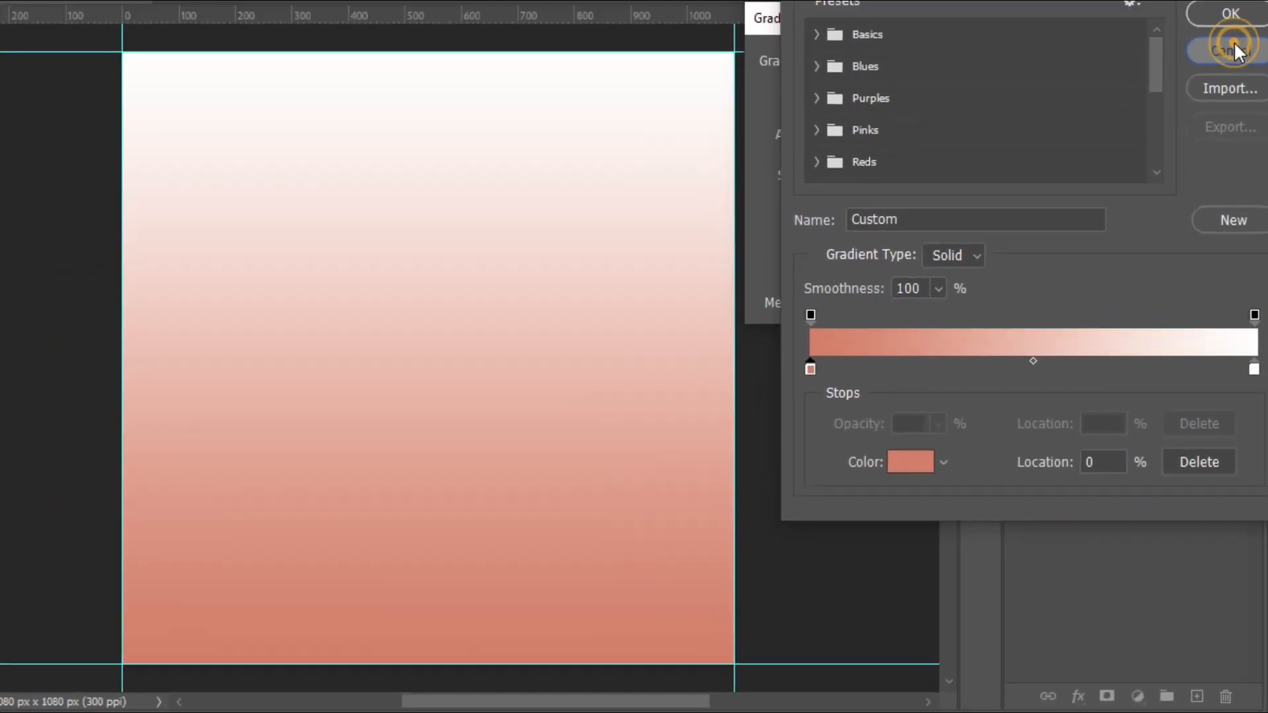
pyautogui.click(1232, 14)
# Hide the gradient fill temporarily and sample the jar label's red, bf0000, as the foreground colour
pyautogui.click(1070, 136)
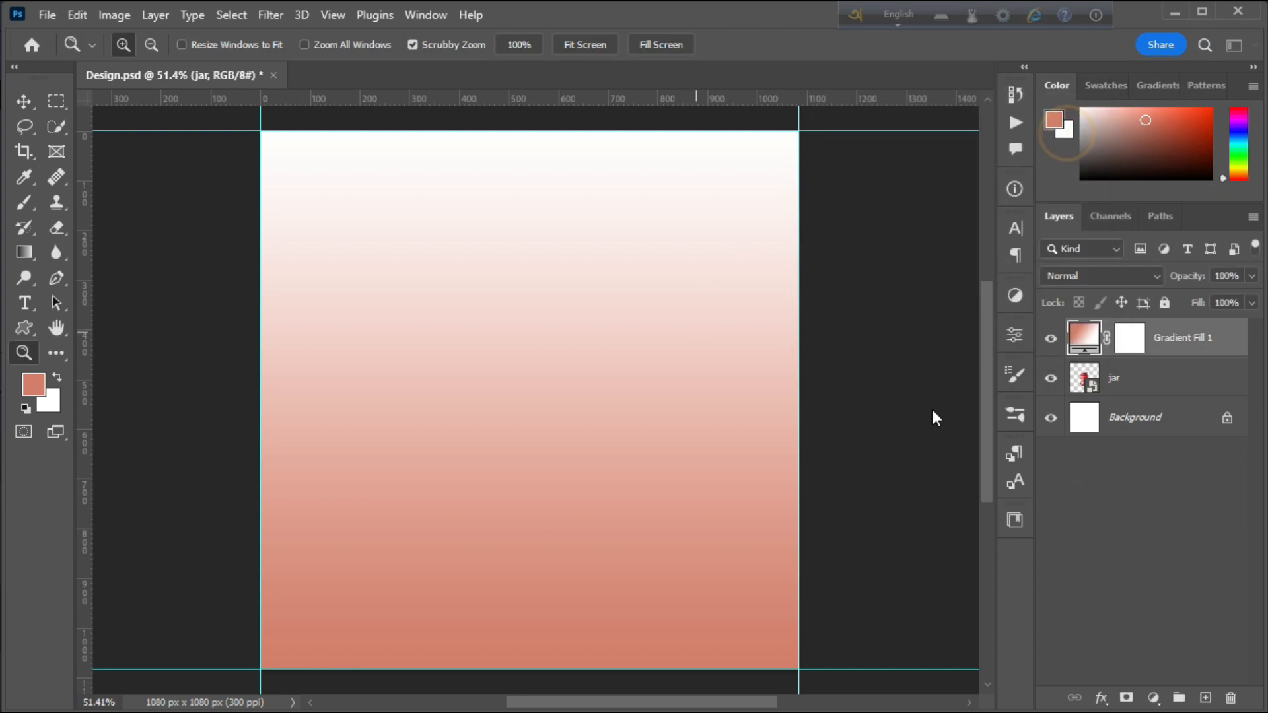
pyautogui.click(1051, 338)
pyautogui.click(535, 327)
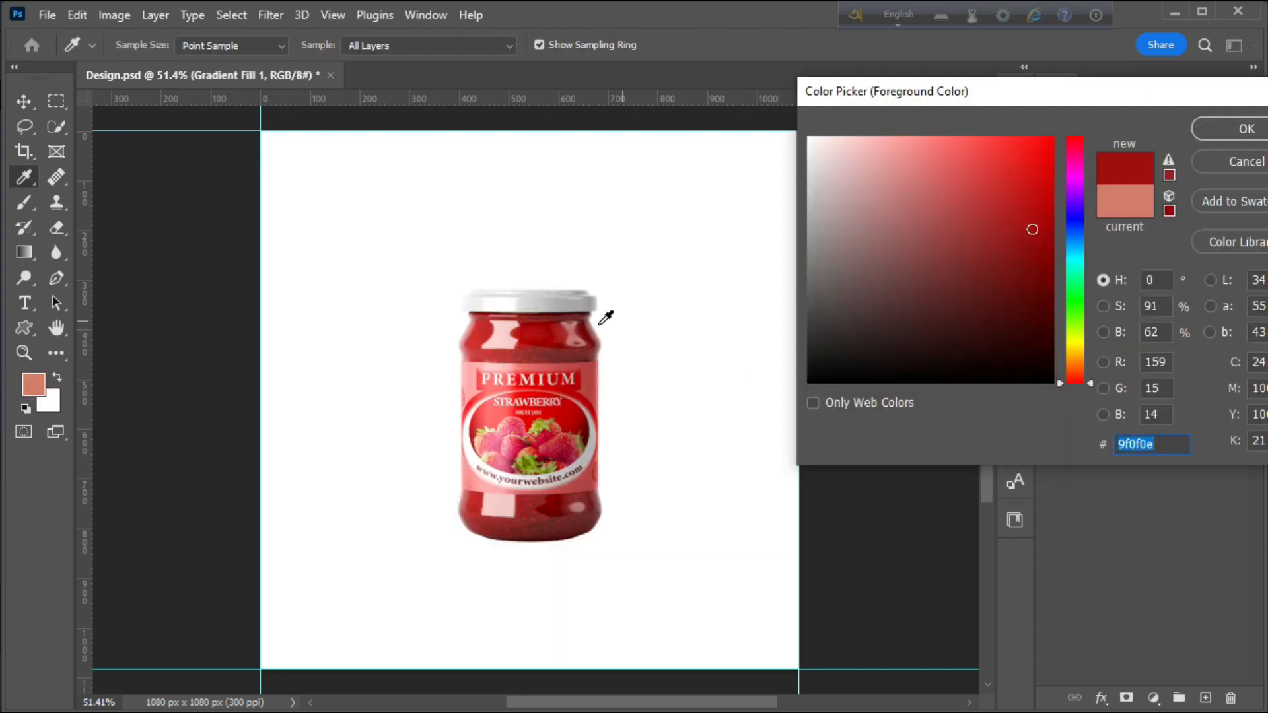
pyautogui.click(563, 416)
pyautogui.click(1236, 128)
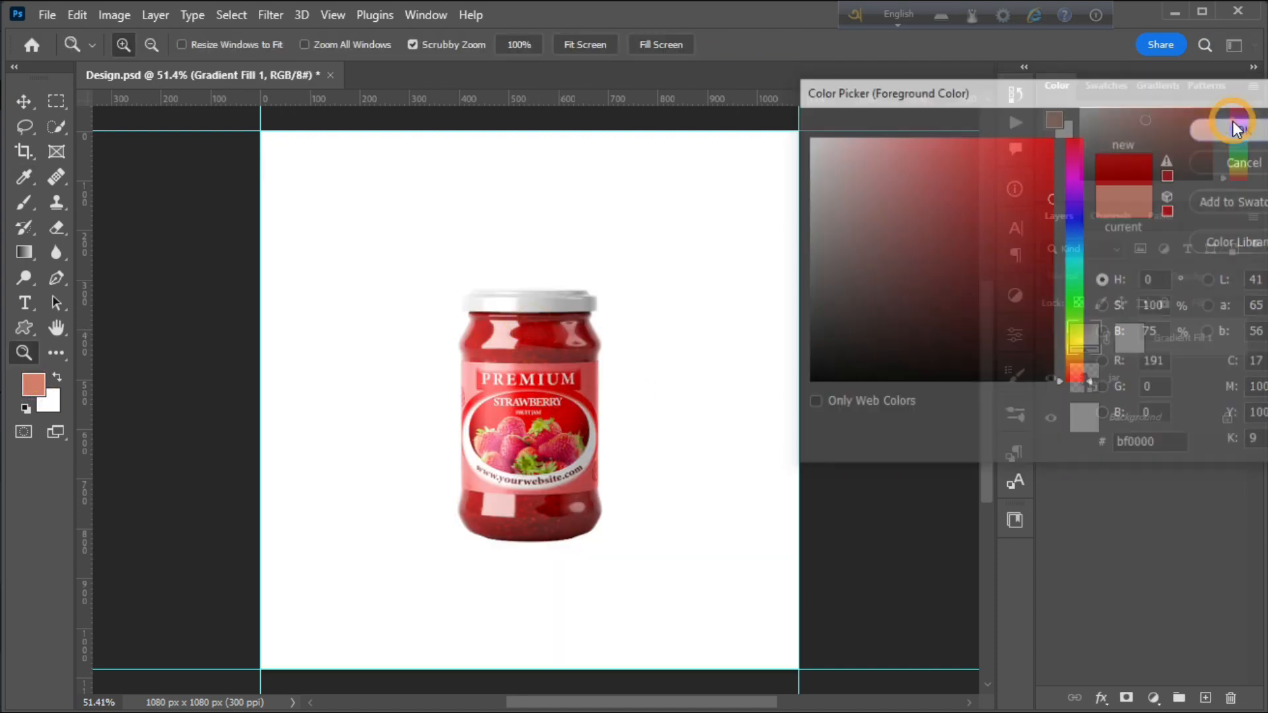
pyautogui.click(1050, 338)
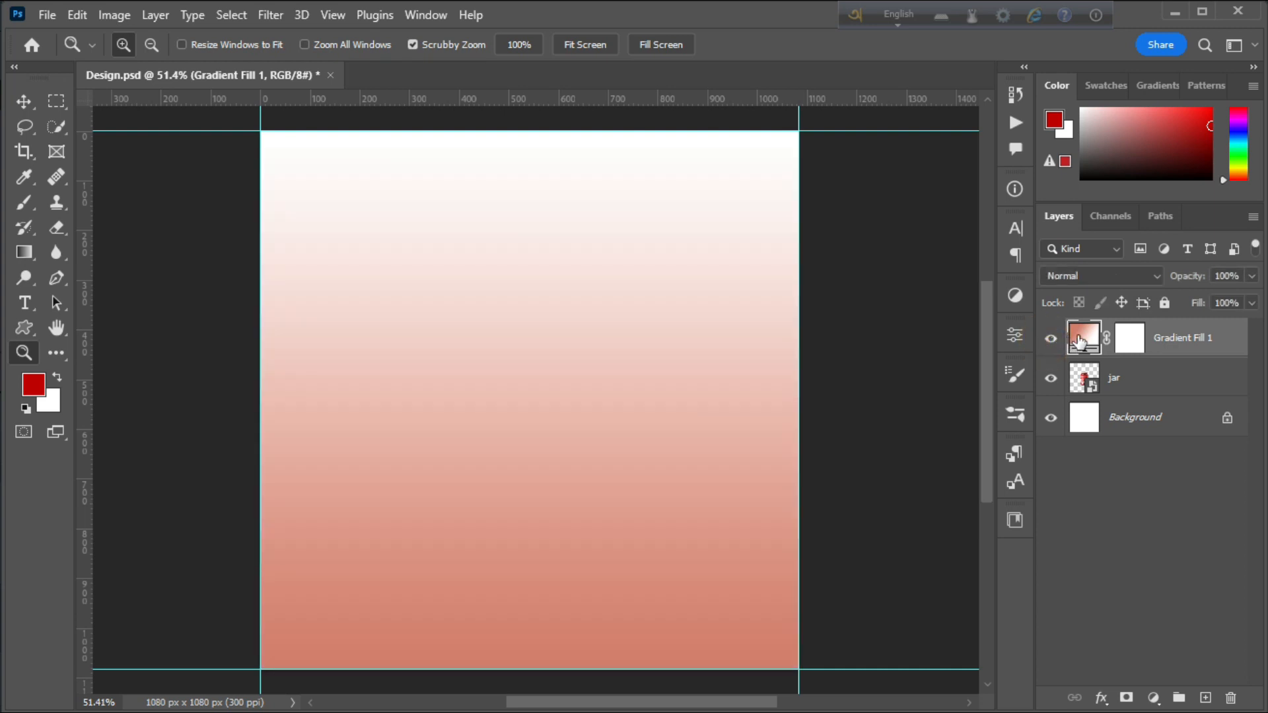
# Recolour the gradient fill's salmon colour stop with the sampled red from the recent swatches
pyautogui.doubleClick(1079, 341)
pyautogui.moveTo(954, 105); pyautogui.dragTo(958, 218)
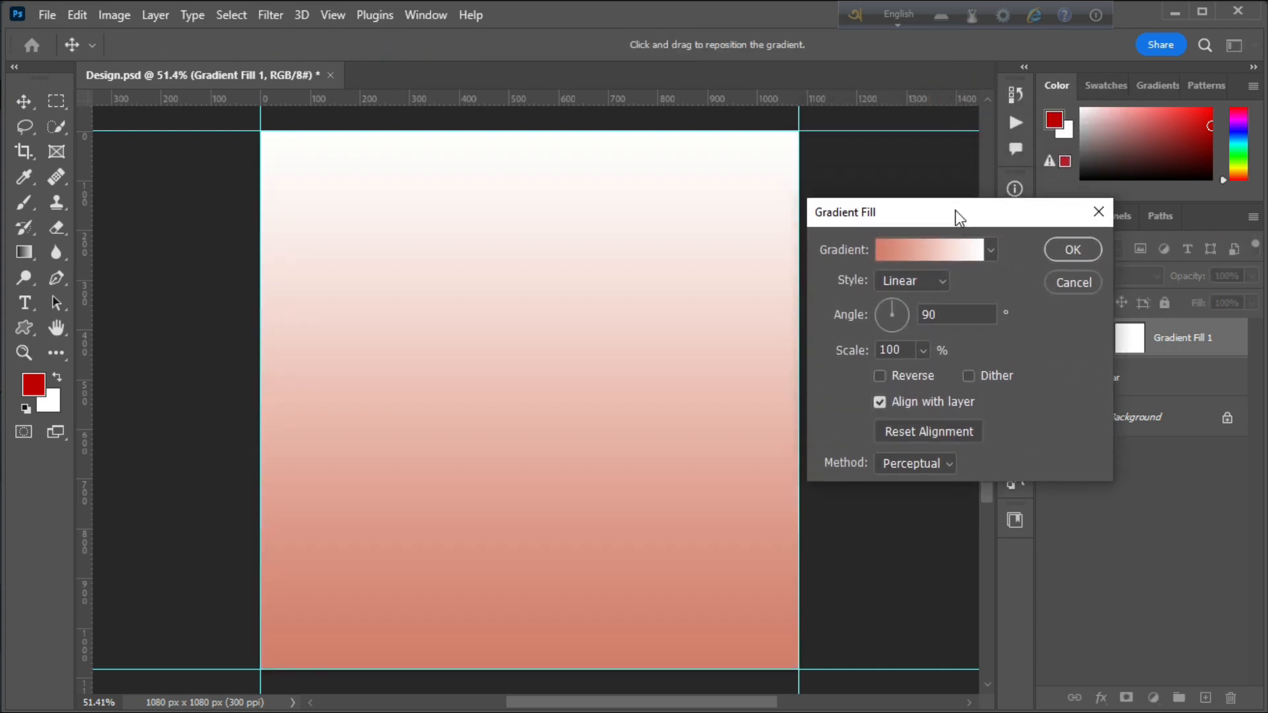
pyautogui.click(1101, 88)
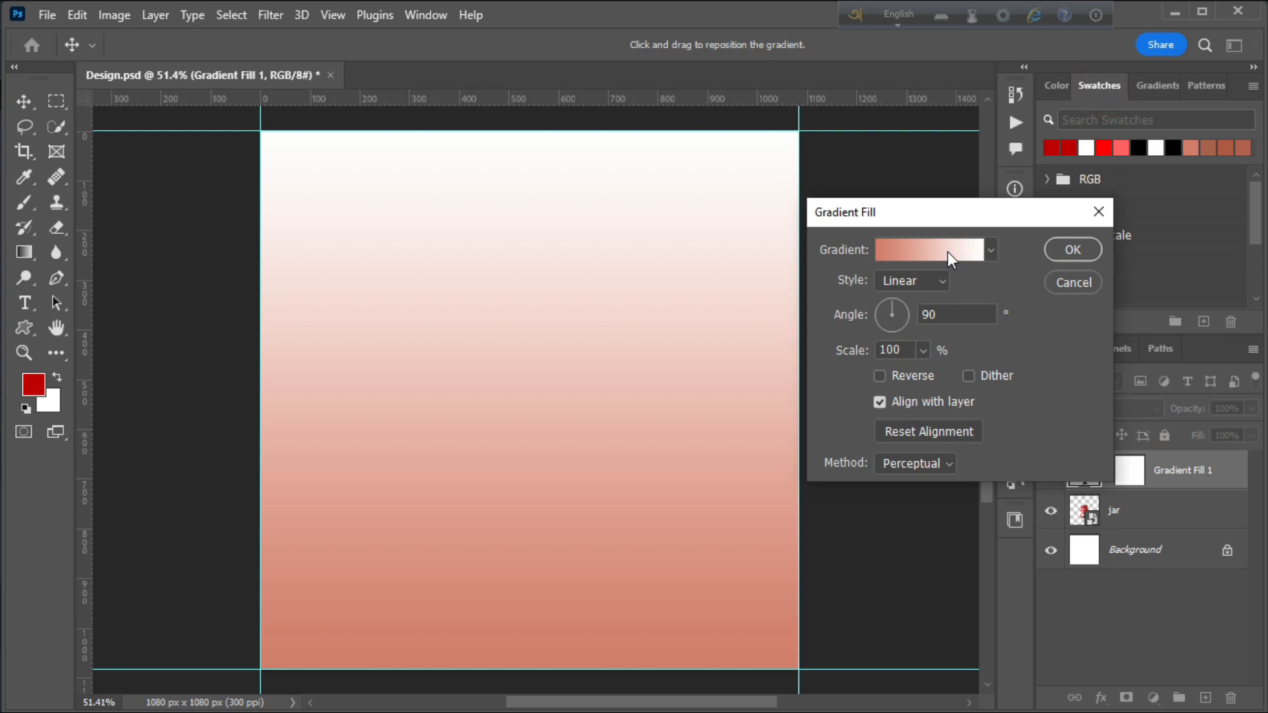
pyautogui.click(948, 252)
pyautogui.click(856, 546)
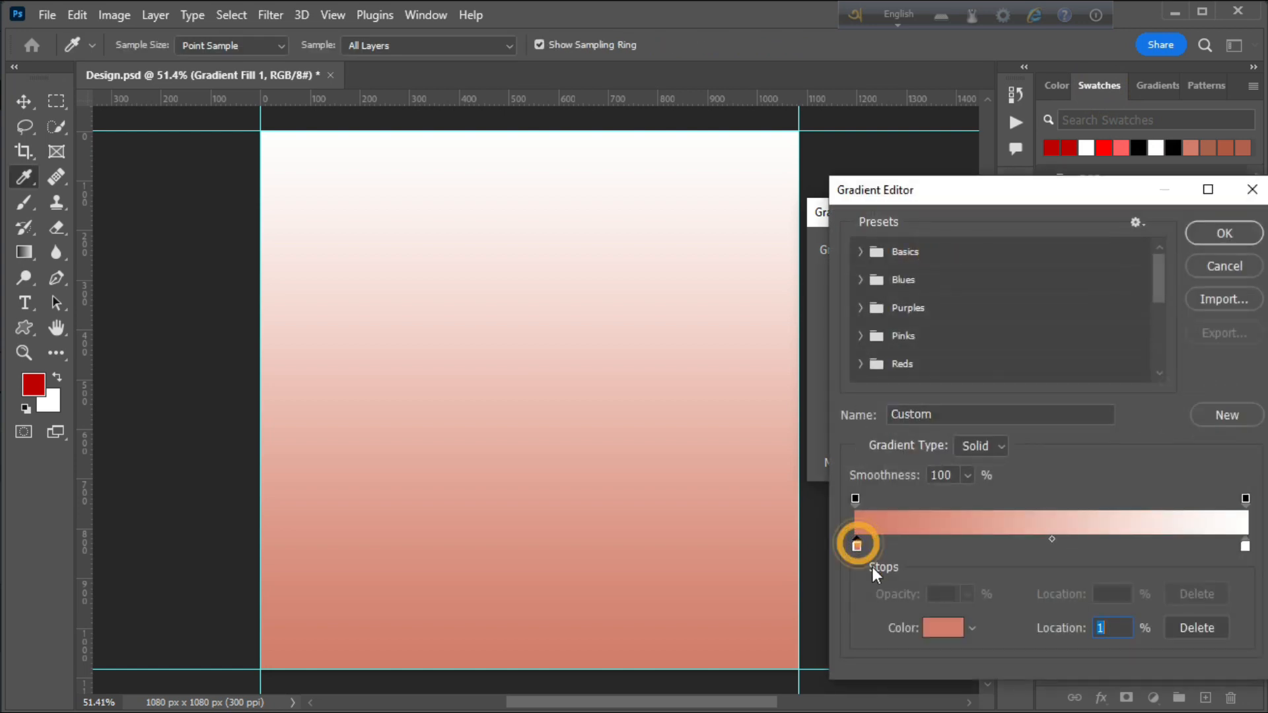
pyautogui.click(950, 628)
pyautogui.moveTo(1094, 102); pyautogui.dragTo(1115, 246)
pyautogui.click(1050, 150)
pyautogui.click(1233, 272)
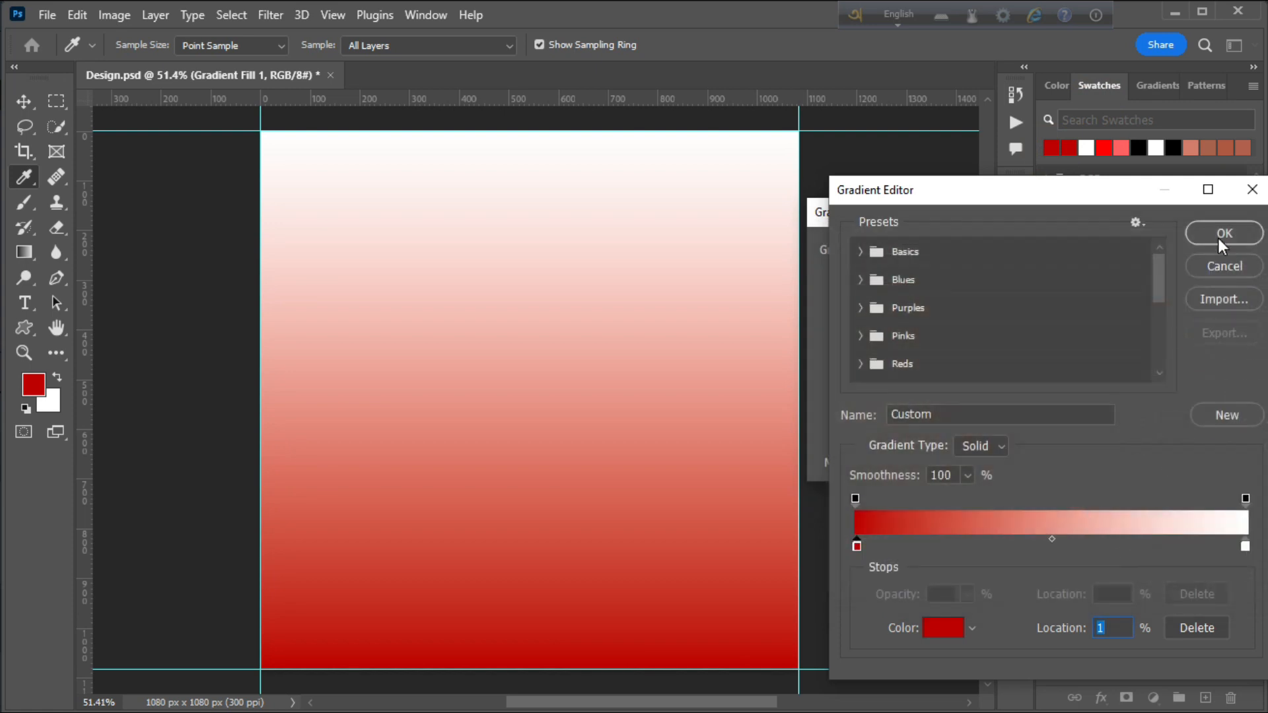
pyautogui.click(1219, 236)
# Make the gradient fill radial and reversed, using the Classic method
pyautogui.click(936, 284)
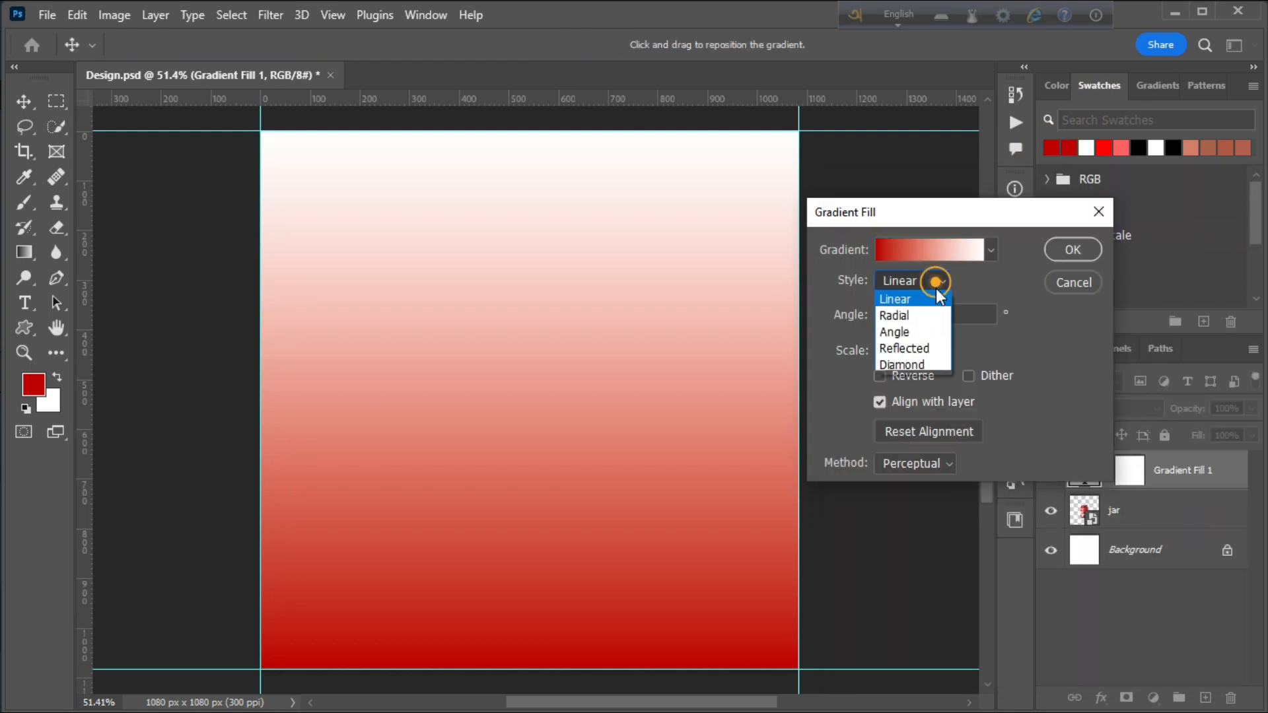
pyautogui.click(906, 320)
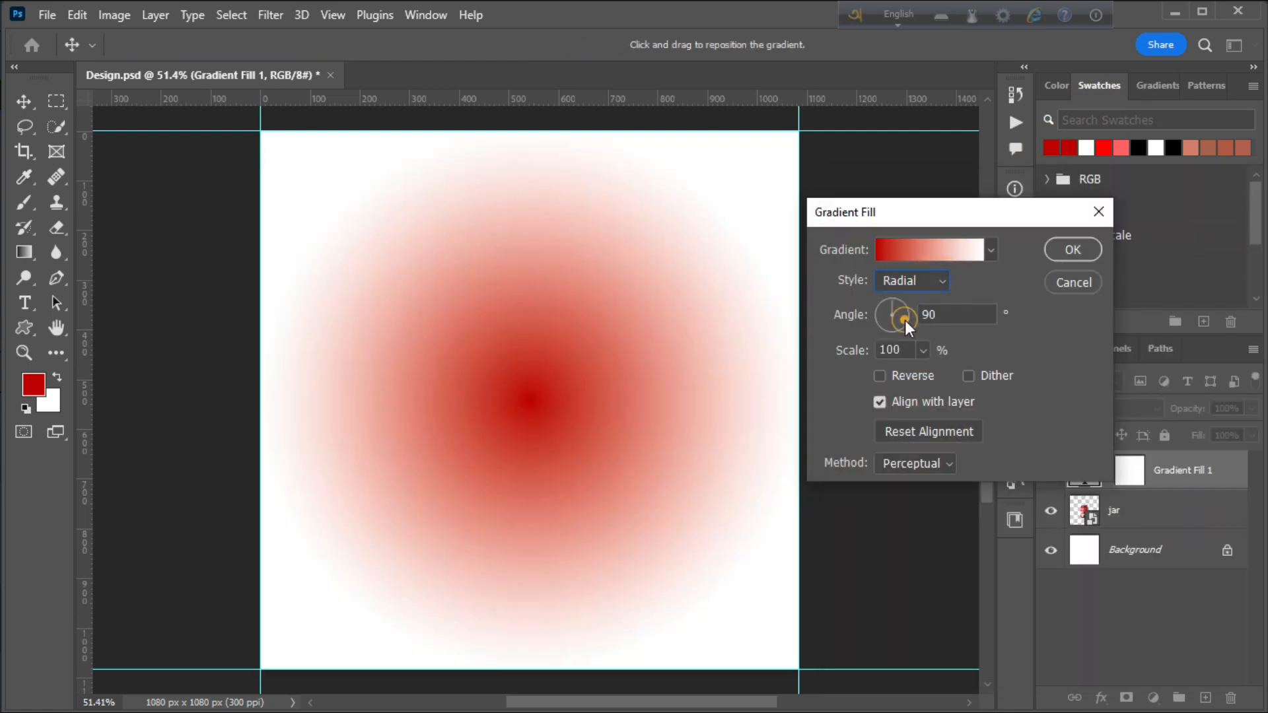
pyautogui.click(884, 375)
pyautogui.click(924, 463)
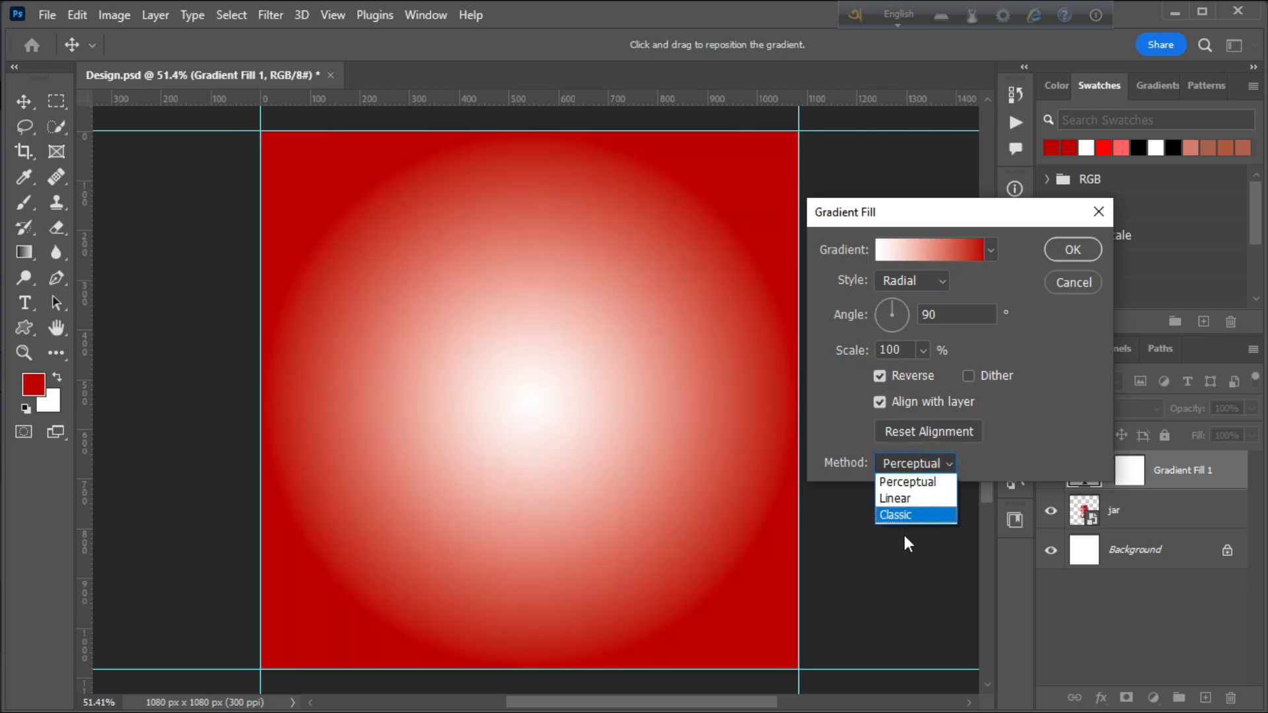
pyautogui.click(898, 515)
pyautogui.click(1072, 250)
pyautogui.press('z')
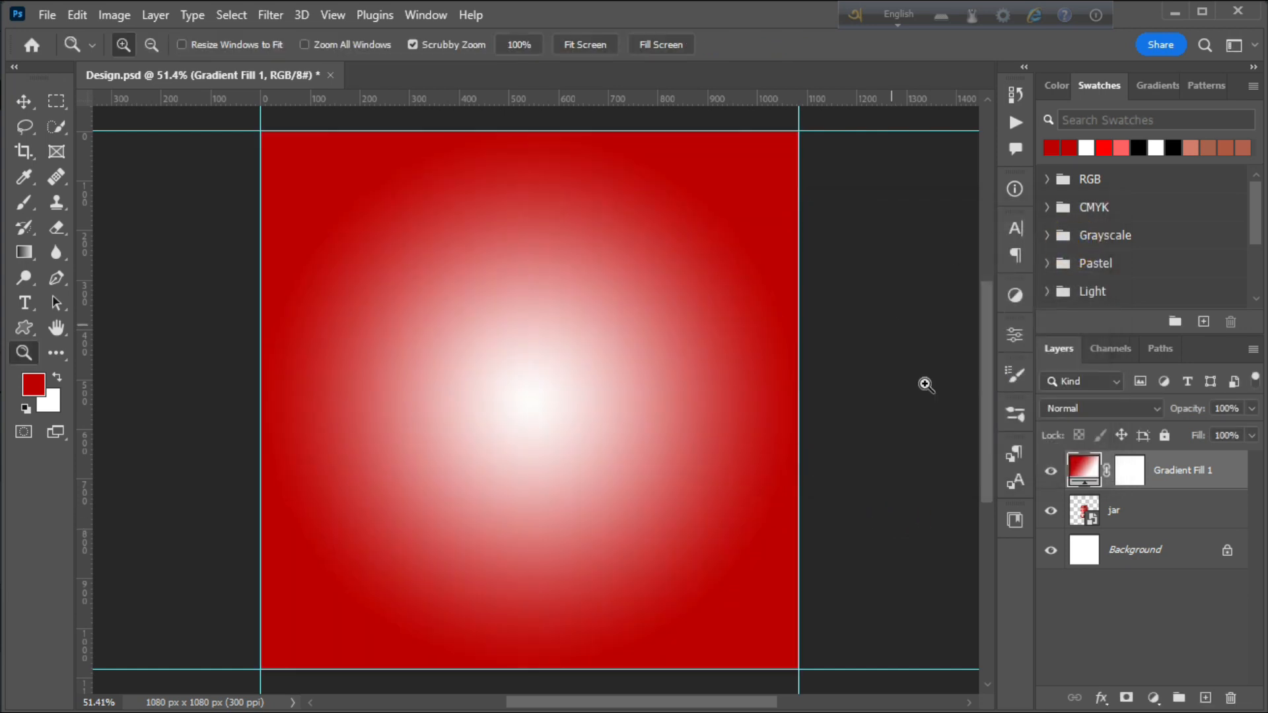
# Scale the radial gradient to 144% and move its layer beneath the jar
pyautogui.doubleClick(1084, 470)
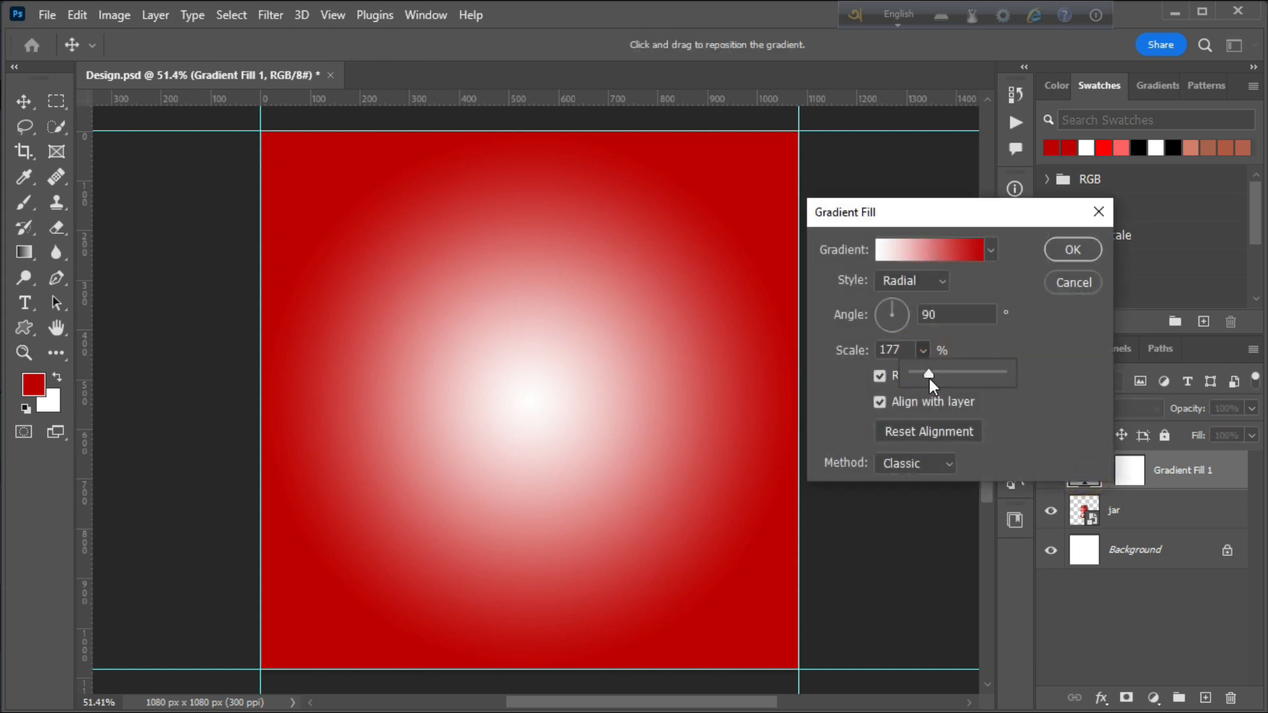
pyautogui.moveTo(927, 378); pyautogui.dragTo(926, 379)
pyautogui.click(1093, 248)
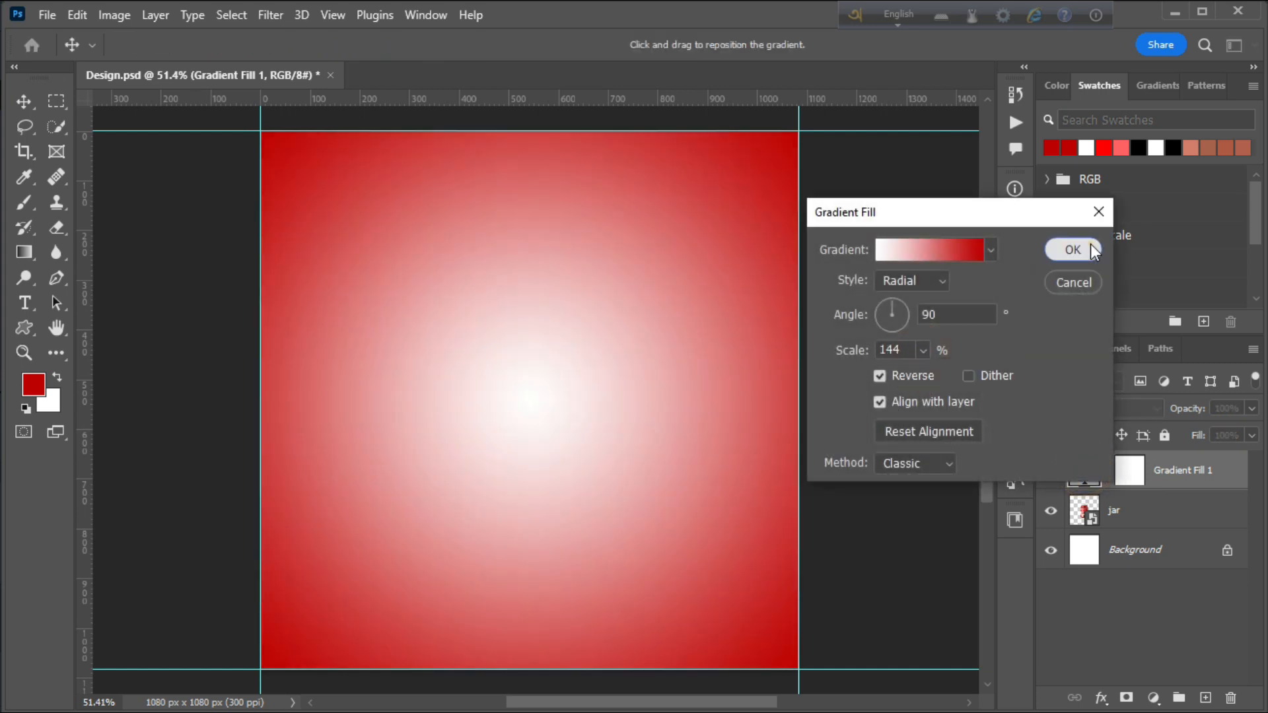
pyautogui.click(1091, 245)
pyautogui.moveTo(1084, 470); pyautogui.dragTo(1080, 512)
# Place the table image under the jar in the lower half of the canvas and shift the jar toward the board's left side
pyautogui.click(47, 14)
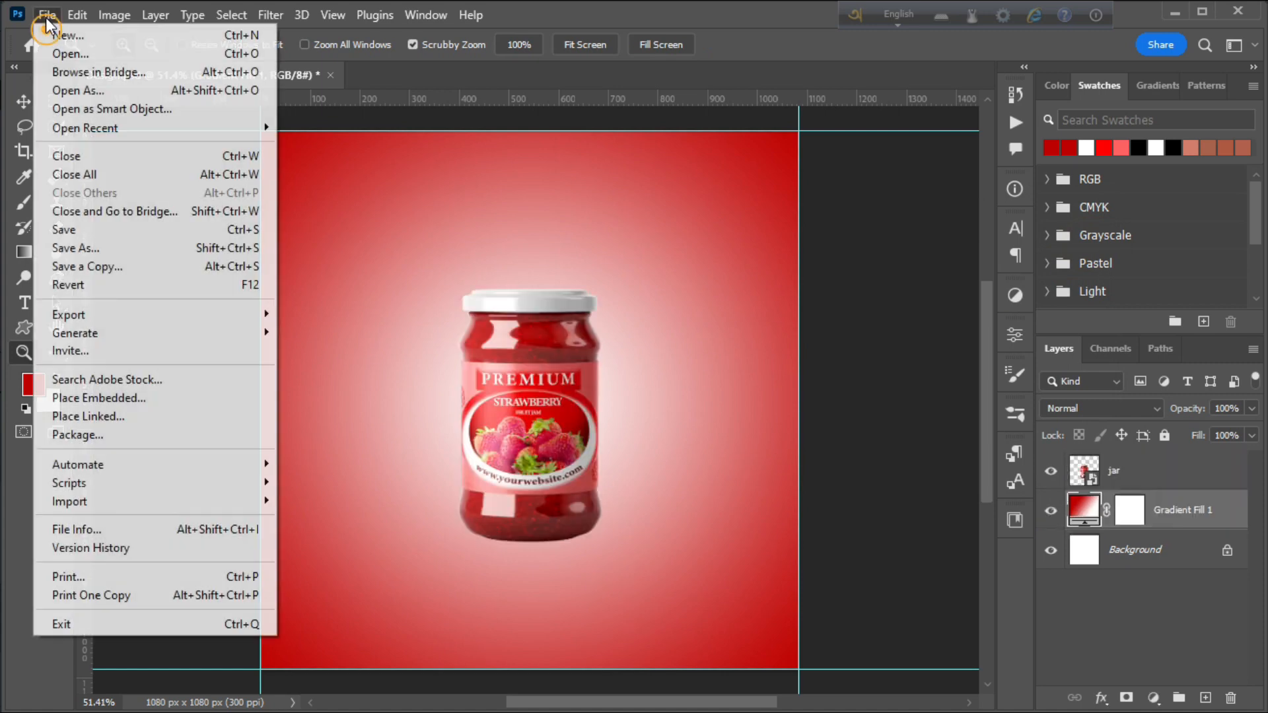
pyautogui.click(99, 398)
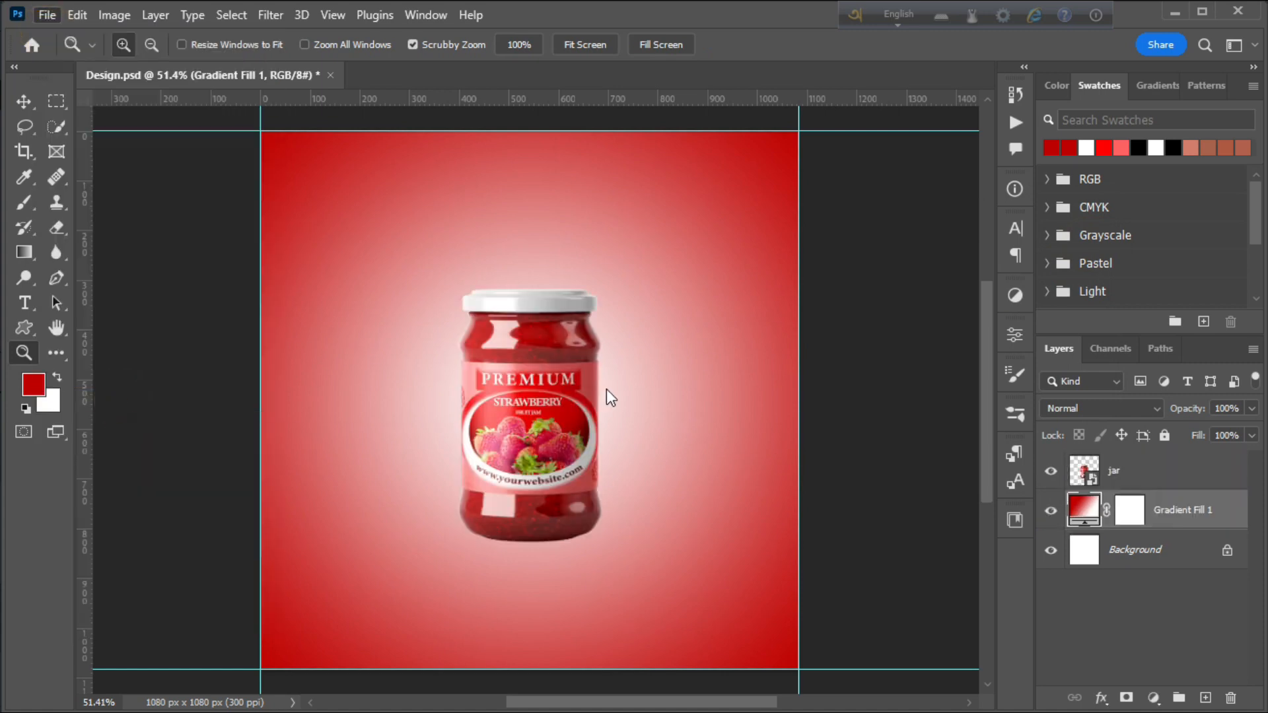
pyautogui.doubleClick(342, 288)
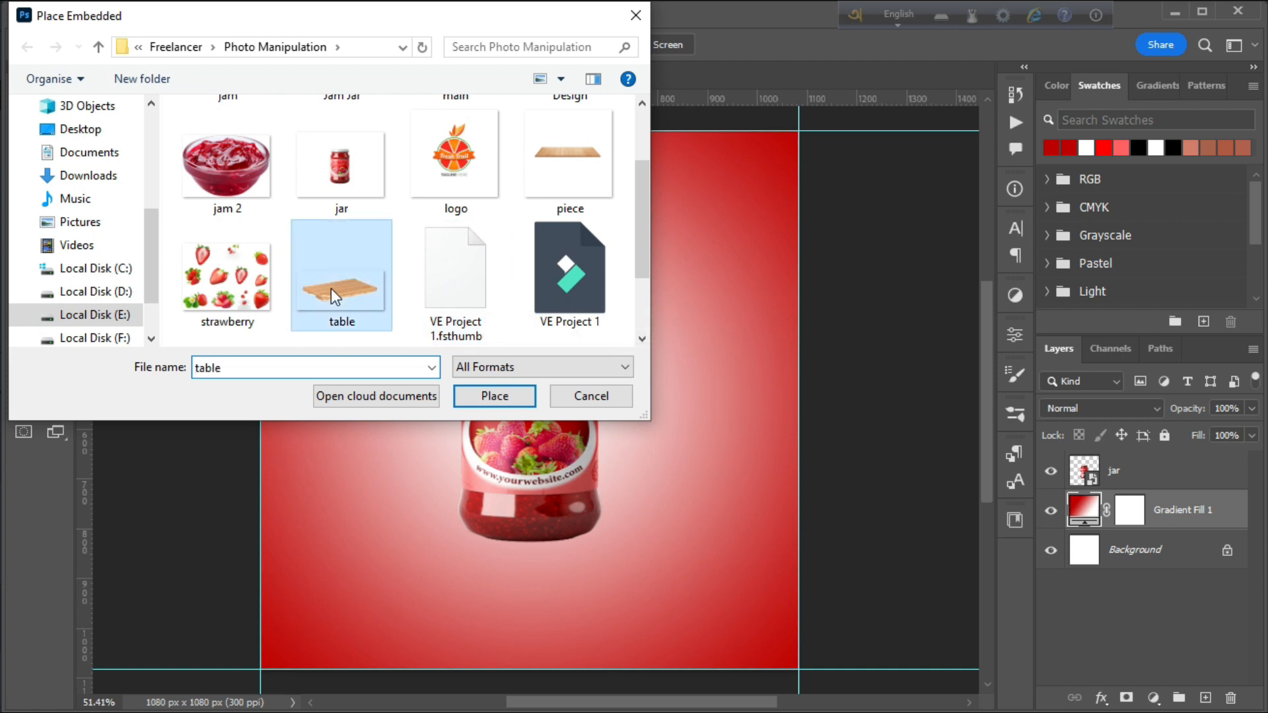
pyautogui.moveTo(545, 413); pyautogui.dragTo(543, 550)
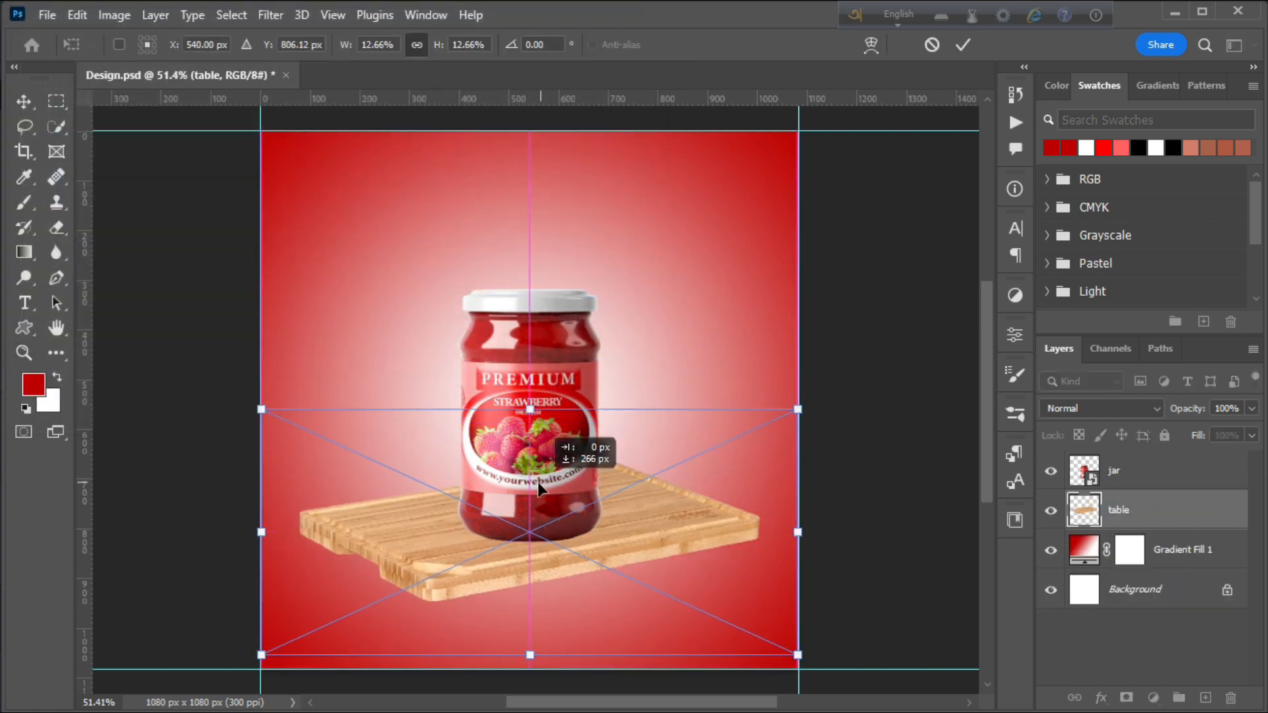
pyautogui.click(963, 44)
pyautogui.moveTo(500, 399); pyautogui.dragTo(428, 399)
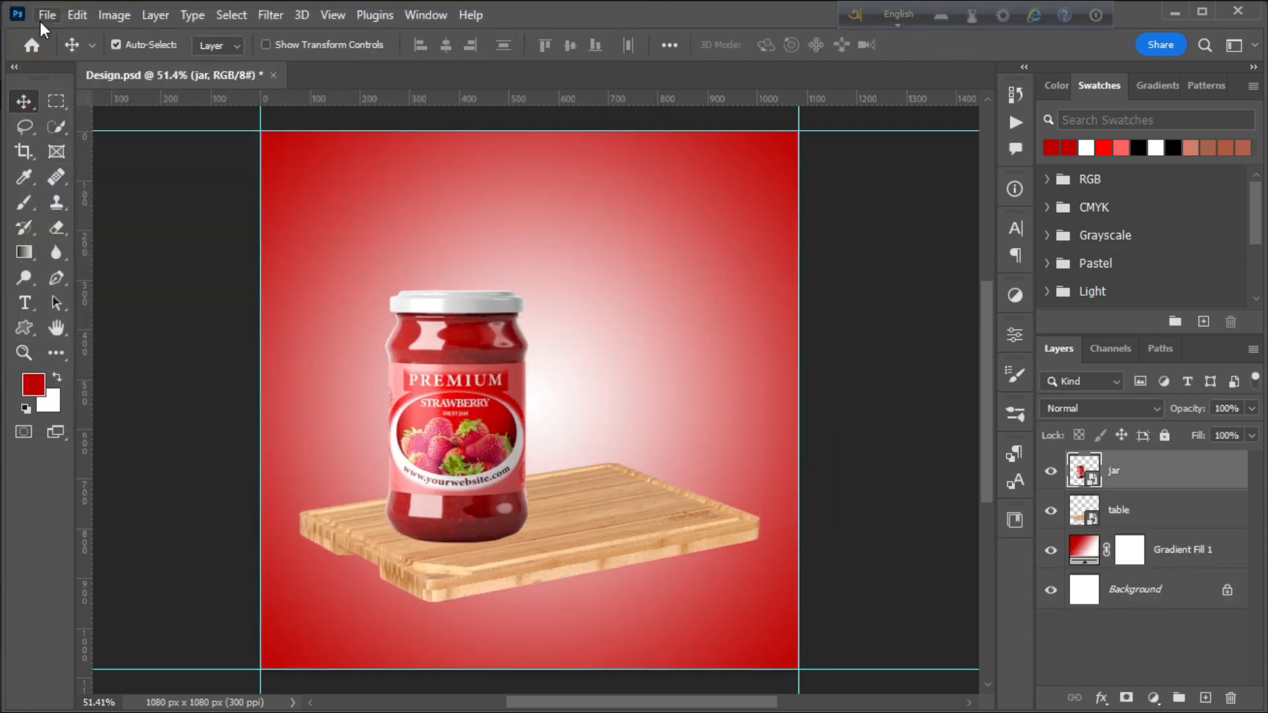
# Place the jam 2 image, scaled down, on the wooden board to the right of the jar
pyautogui.click(47, 15)
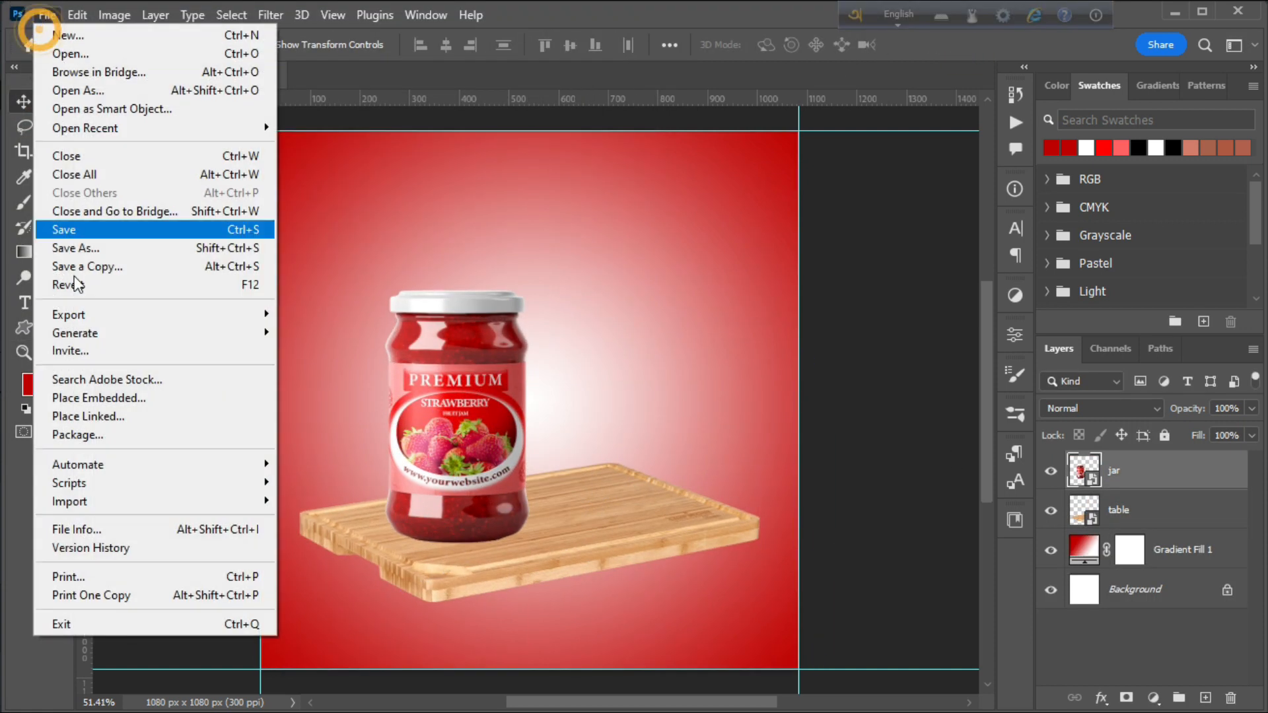
pyautogui.click(105, 398)
pyautogui.scroll(-3, 448, 249)
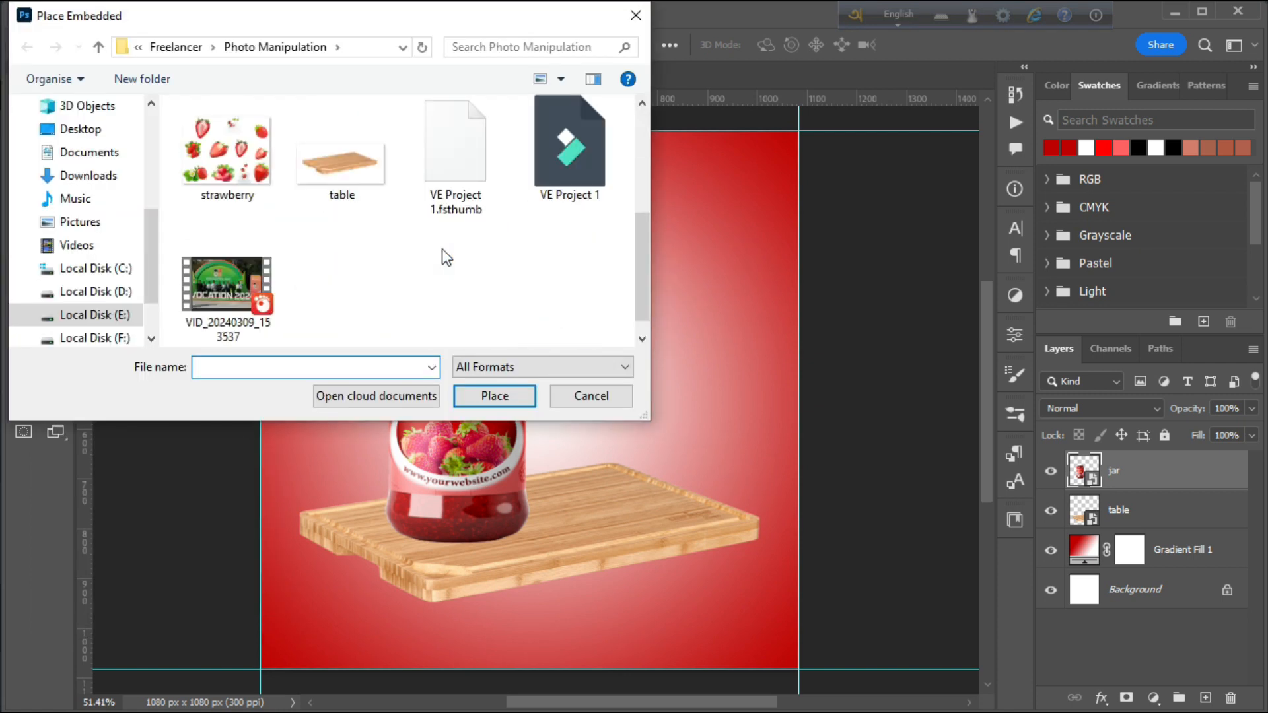
pyautogui.scroll(2, 416, 254)
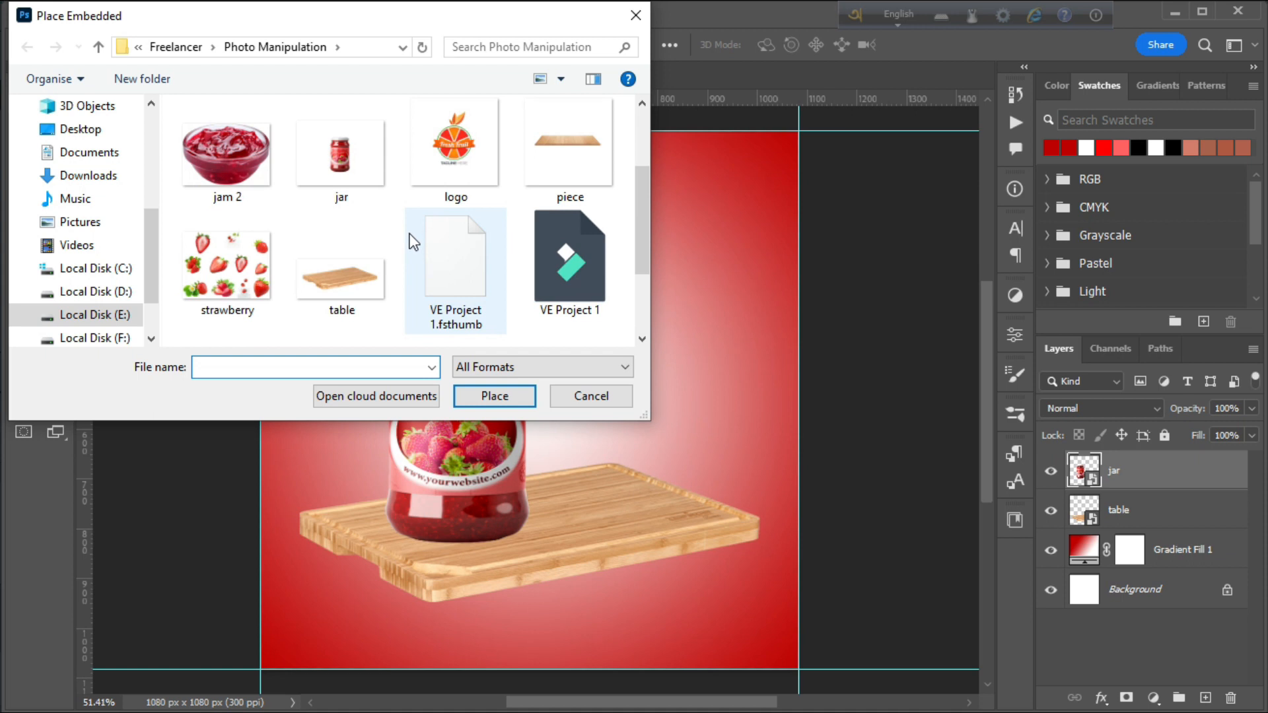
pyautogui.doubleClick(245, 160)
pyautogui.moveTo(538, 210); pyautogui.dragTo(603, 421)
pyautogui.moveTo(511, 419); pyautogui.dragTo(573, 456)
pyautogui.moveTo(623, 480); pyautogui.dragTo(575, 508)
pyautogui.click(963, 50)
# Fine-tune the jam bowl's size and position on the board
pyautogui.hotkey('ctrl', 't')
pyautogui.moveTo(620, 463); pyautogui.dragTo(629, 459)
pyautogui.click(963, 44)
pyautogui.moveTo(567, 495)
pyautogui.mouseDown()
pyautogui.moveTo(551, 502)
pyautogui.moveTo(567, 501)
pyautogui.mouseUp()
# Move the jar slightly right so it stands close to the jam bowl
pyautogui.keyDown('ctrl'); pyautogui.click(1132, 512); pyautogui.keyUp('ctrl')
pyautogui.hotkey('ctrl', 't')
pyautogui.moveTo(473, 461); pyautogui.dragTo(501, 460)
pyautogui.click(965, 50)
# Place the straw image scaled to 4.32% on the board at the jar's left side
pyautogui.click(48, 14)
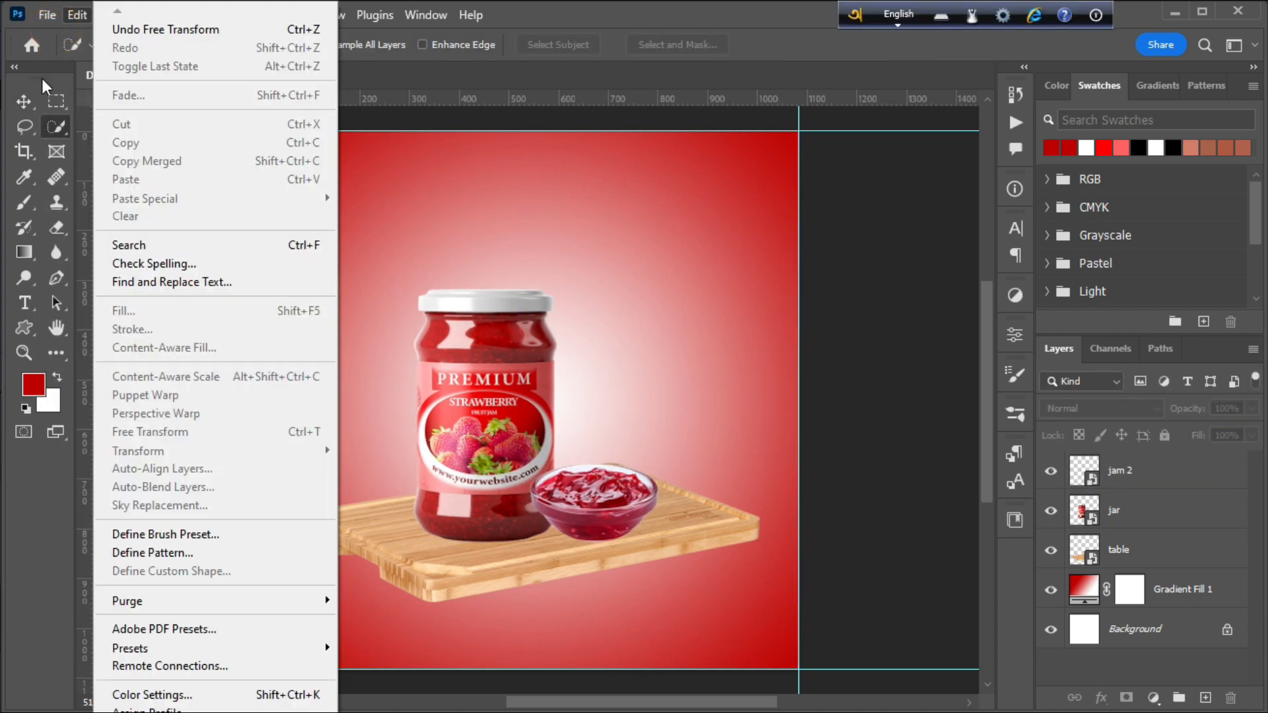
pyautogui.click(48, 16)
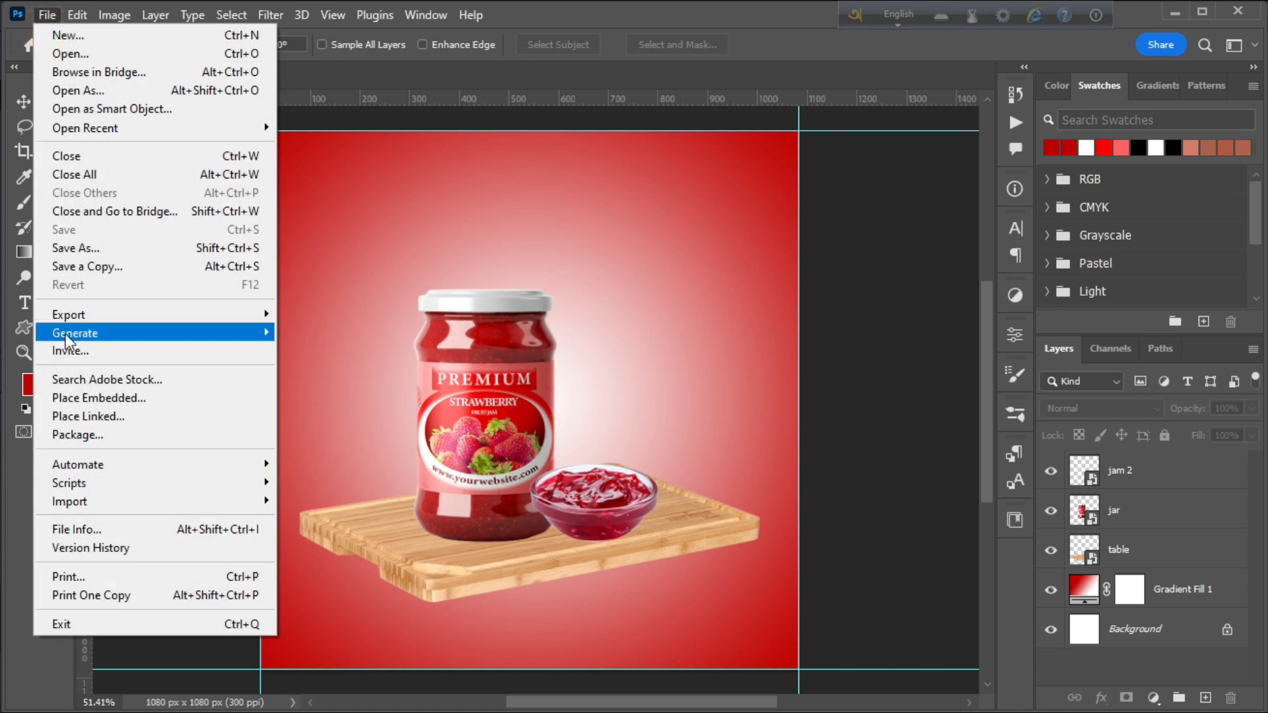
pyautogui.click(120, 397)
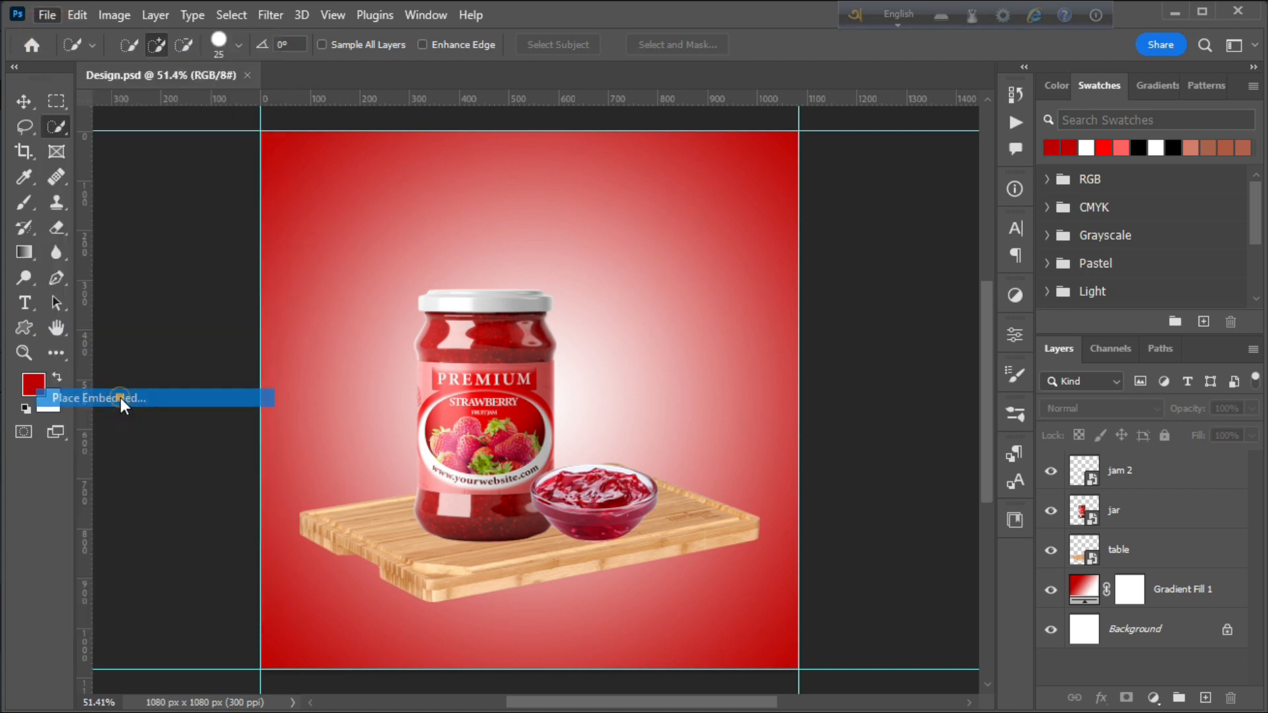
pyautogui.scroll(-3, 363, 259)
pyautogui.doubleClick(246, 166)
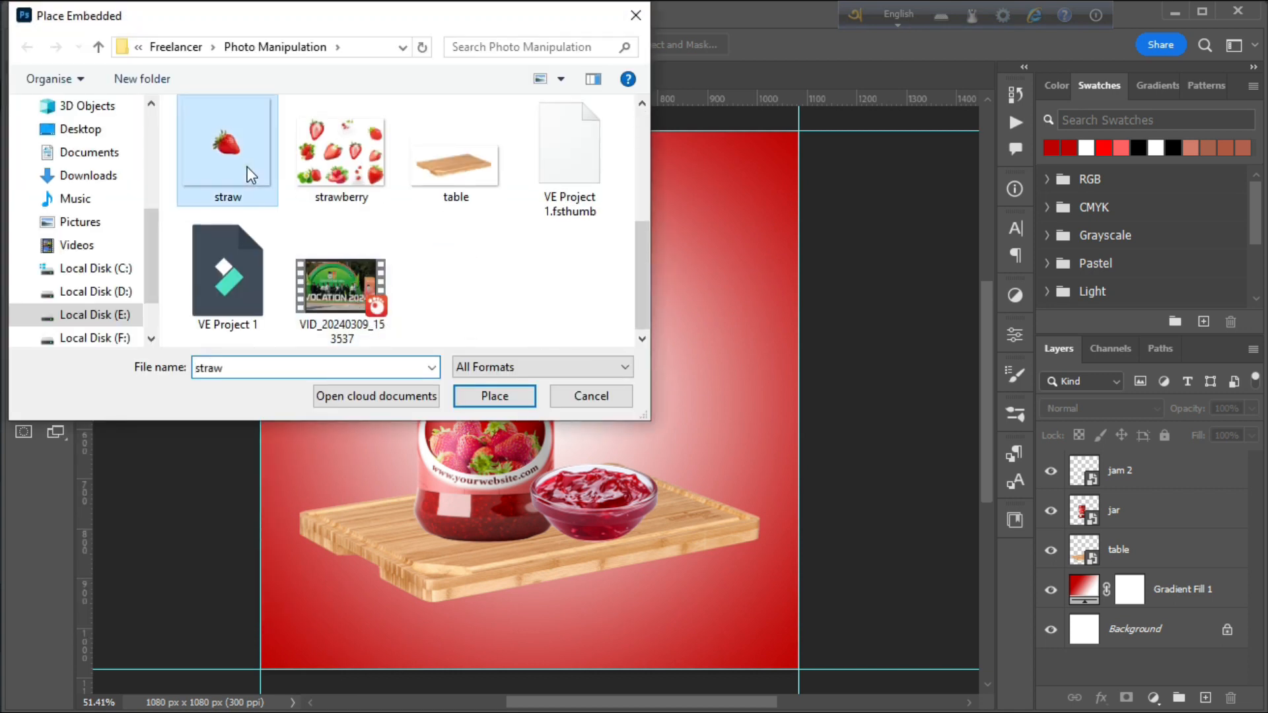
pyautogui.moveTo(796, 127); pyautogui.dragTo(510, 387)
pyautogui.moveTo(389, 505); pyautogui.dragTo(412, 487)
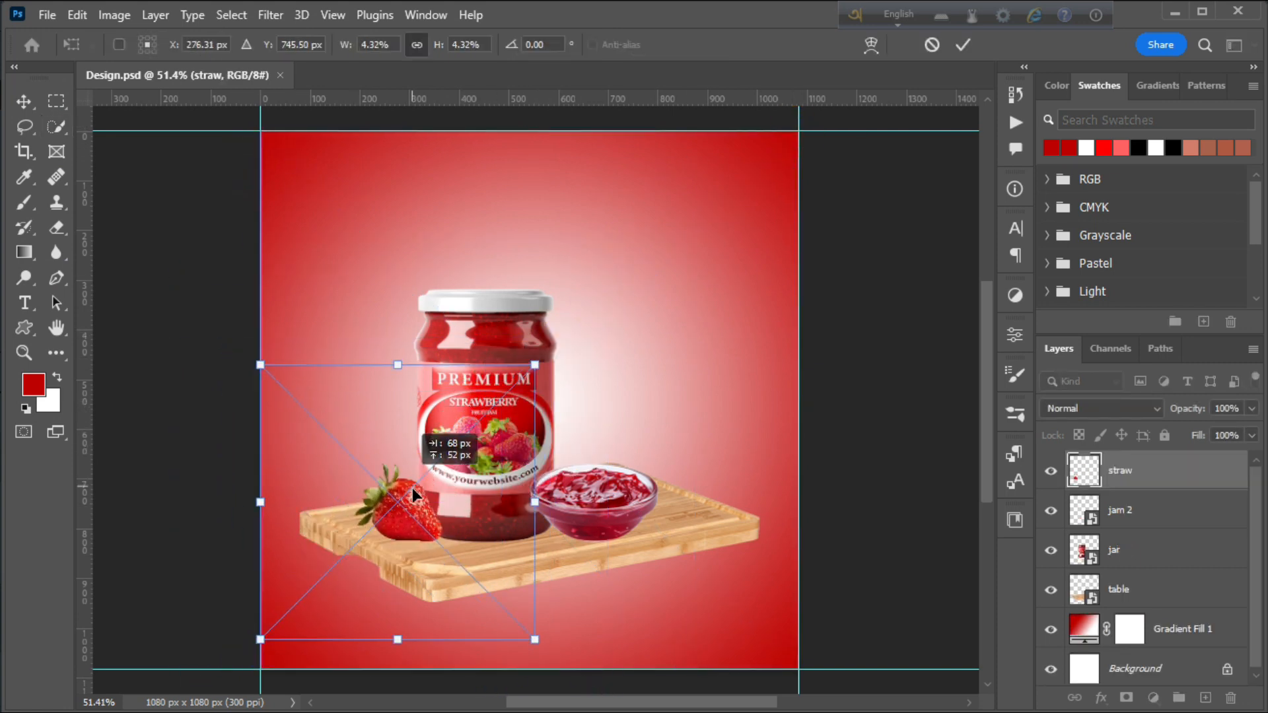
pyautogui.click(962, 45)
# Shrink the jam bowl to 2.45% width and 2.11% height beside the jar
pyautogui.click(24, 101)
pyautogui.moveTo(617, 495); pyautogui.dragTo(642, 471)
pyautogui.hotkey('ctrl', 't')
pyautogui.click(962, 45)
pyautogui.hotkey('ctrl', 't')
pyautogui.moveTo(542, 531); pyautogui.dragTo(535, 535)
pyautogui.click(963, 45)
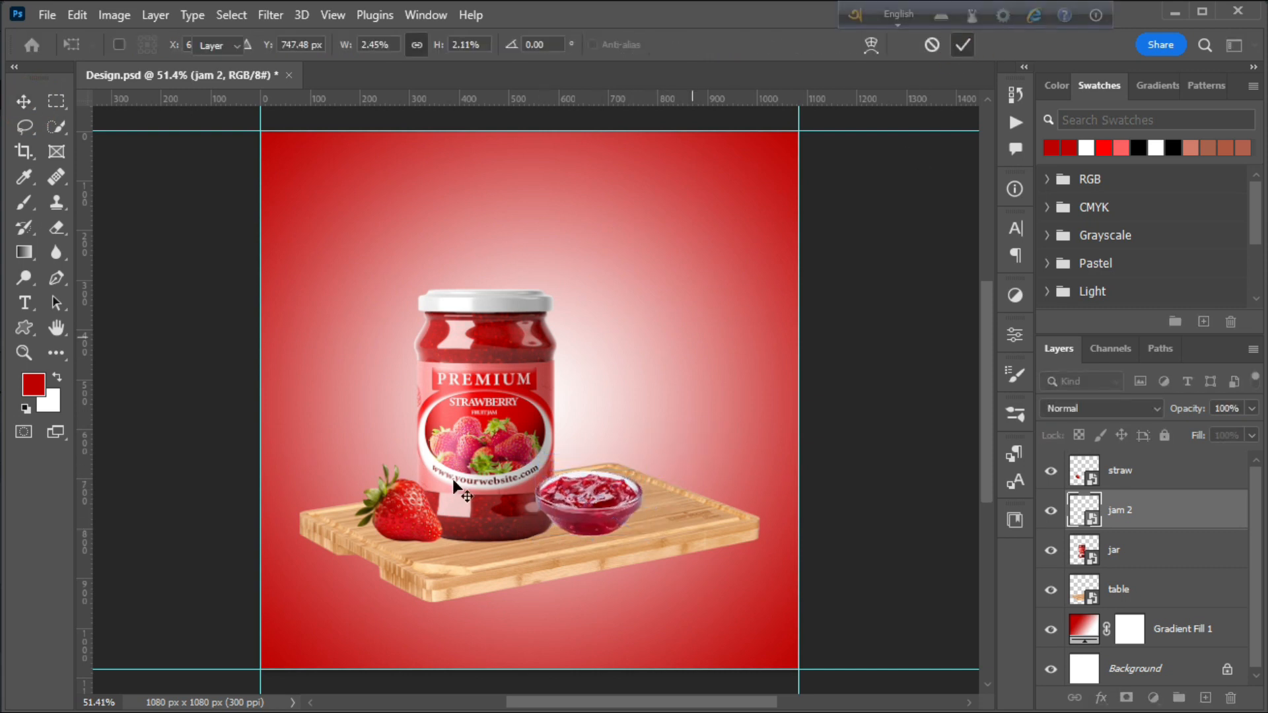
# Scale the strawberry down to 3.68% so it sits in front of the jar's left edge
pyautogui.click(416, 512)
pyautogui.hotkey('ctrl', 't')
pyautogui.moveTo(261, 365); pyautogui.dragTo(301, 405)
pyautogui.click(963, 45)
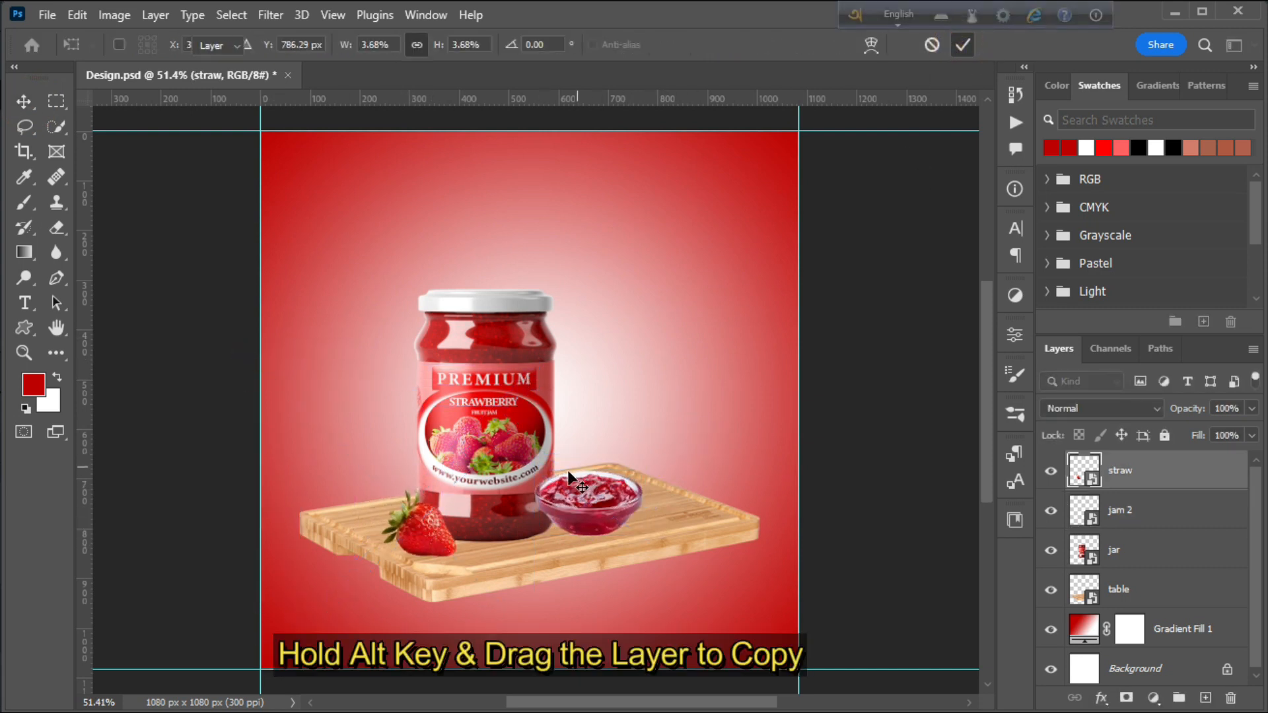
# Duplicate the strawberry, rotate the copy 113.55° and position it to the right of the jam bowl
pyautogui.moveTo(418, 528); pyautogui.dragTo(532, 524)
pyautogui.hotkey('ctrl', 't')
pyautogui.moveTo(646, 387); pyautogui.dragTo(572, 629)
pyautogui.moveTo(529, 518); pyautogui.dragTo(674, 500)
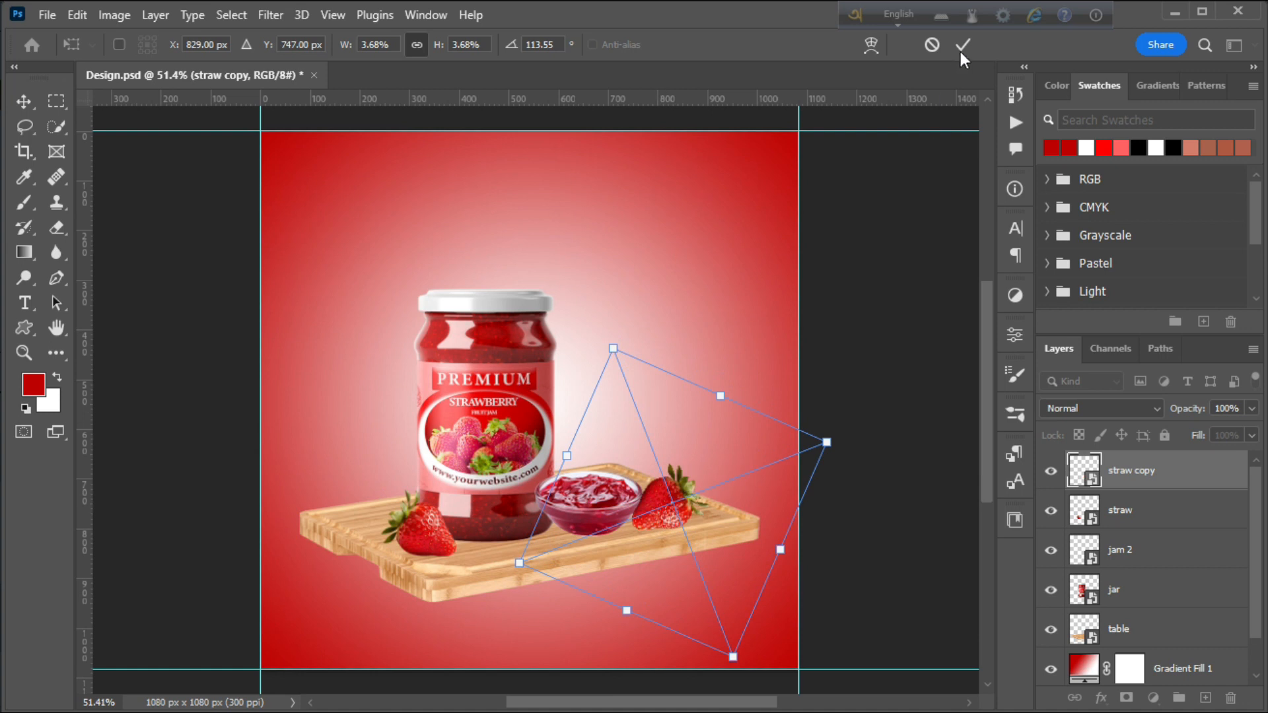
pyautogui.click(963, 46)
# Move the copied strawberry's layer below the jam bowl, then shrink it and tuck it partly behind the bowl
pyautogui.moveTo(1185, 472); pyautogui.dragTo(1192, 586)
pyautogui.hotkey('ctrl', 't')
pyautogui.moveTo(586, 343); pyautogui.dragTo(612, 410)
pyautogui.moveTo(667, 542)
pyautogui.mouseDown()
pyautogui.moveTo(674, 517)
pyautogui.moveTo(662, 517)
pyautogui.mouseUp()
pyautogui.click(963, 46)
# Duplicate the original strawberry again, scale it to 2.40%, rotate it 114.35° and place it between the jar and bowl in front
pyautogui.moveTo(419, 532); pyautogui.dragTo(513, 526)
pyautogui.hotkey('ctrl', 't')
pyautogui.moveTo(648, 415); pyautogui.dragTo(552, 653)
pyautogui.moveTo(465, 368); pyautogui.dragTo(519, 529)
pyautogui.moveTo(548, 609); pyautogui.dragTo(526, 535)
pyautogui.moveTo(554, 605); pyautogui.dragTo(559, 618)
pyautogui.moveTo(538, 535); pyautogui.dragTo(541, 546)
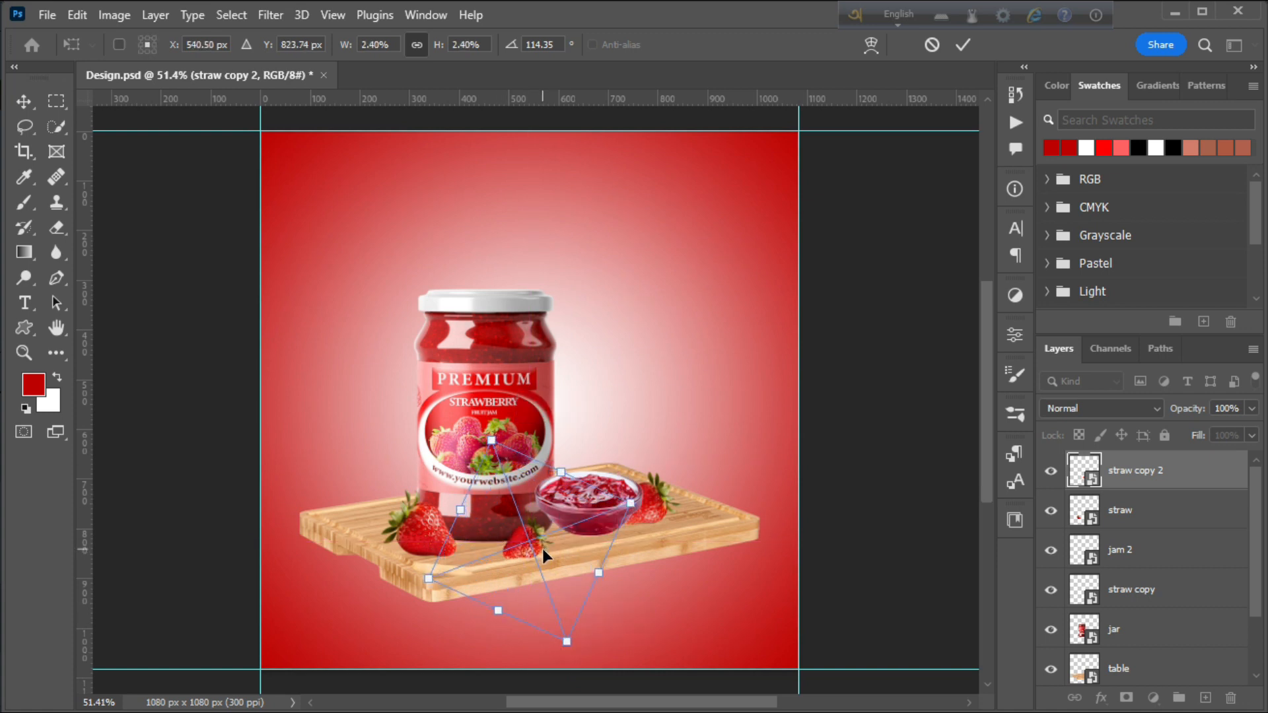
pyautogui.click(963, 45)
pyautogui.click(173, 558)
pyautogui.scroll(-1, 948, 600)
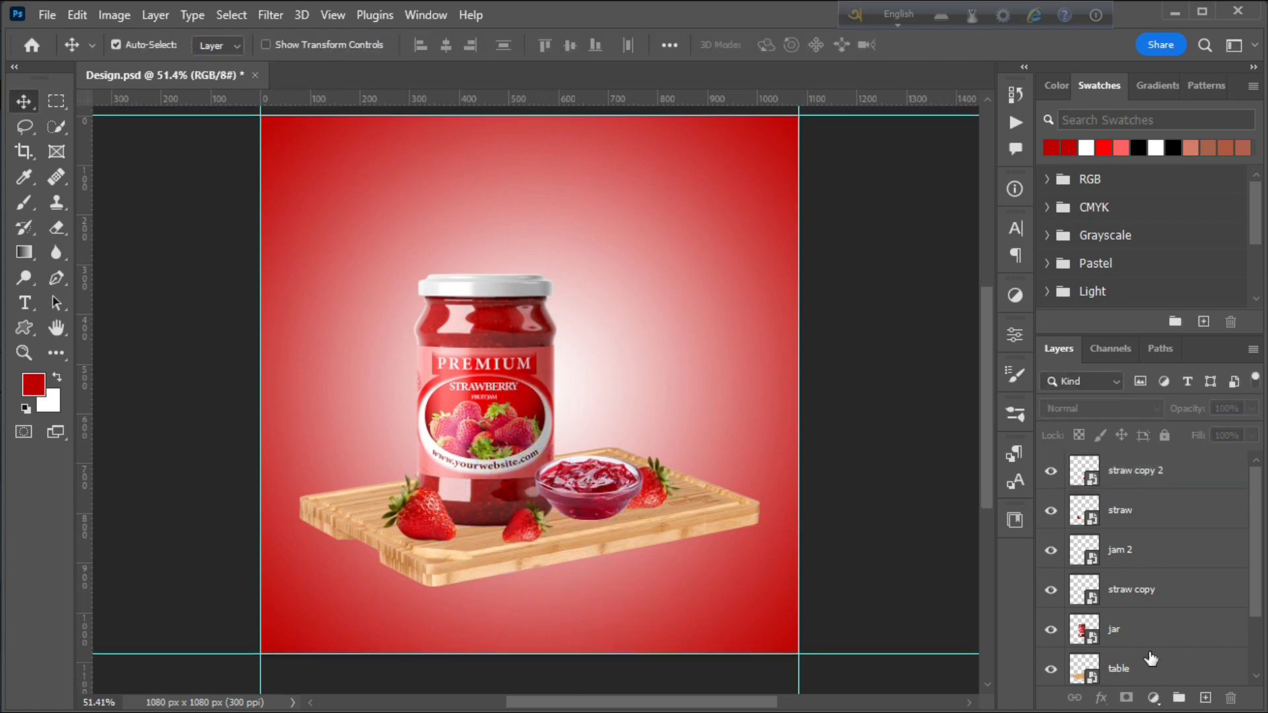
# Select every layer from table to straw copy 2 and shift the whole arrangement slightly right and up on the canvas
pyautogui.click(1157, 665)
pyautogui.keyDown('shift'); pyautogui.click(1167, 487); pyautogui.keyUp('shift')
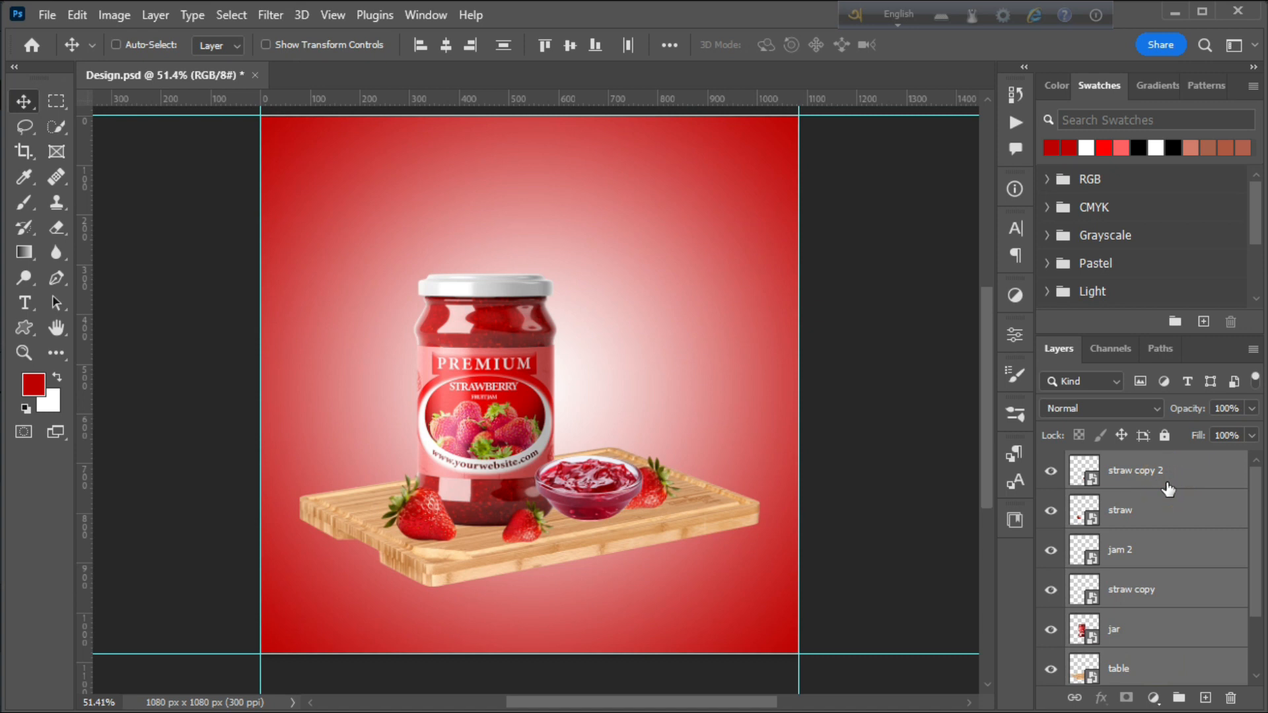
pyautogui.hotkey('ctrl', 't')
pyautogui.moveTo(447, 414); pyautogui.dragTo(470, 395)
pyautogui.press('Return')
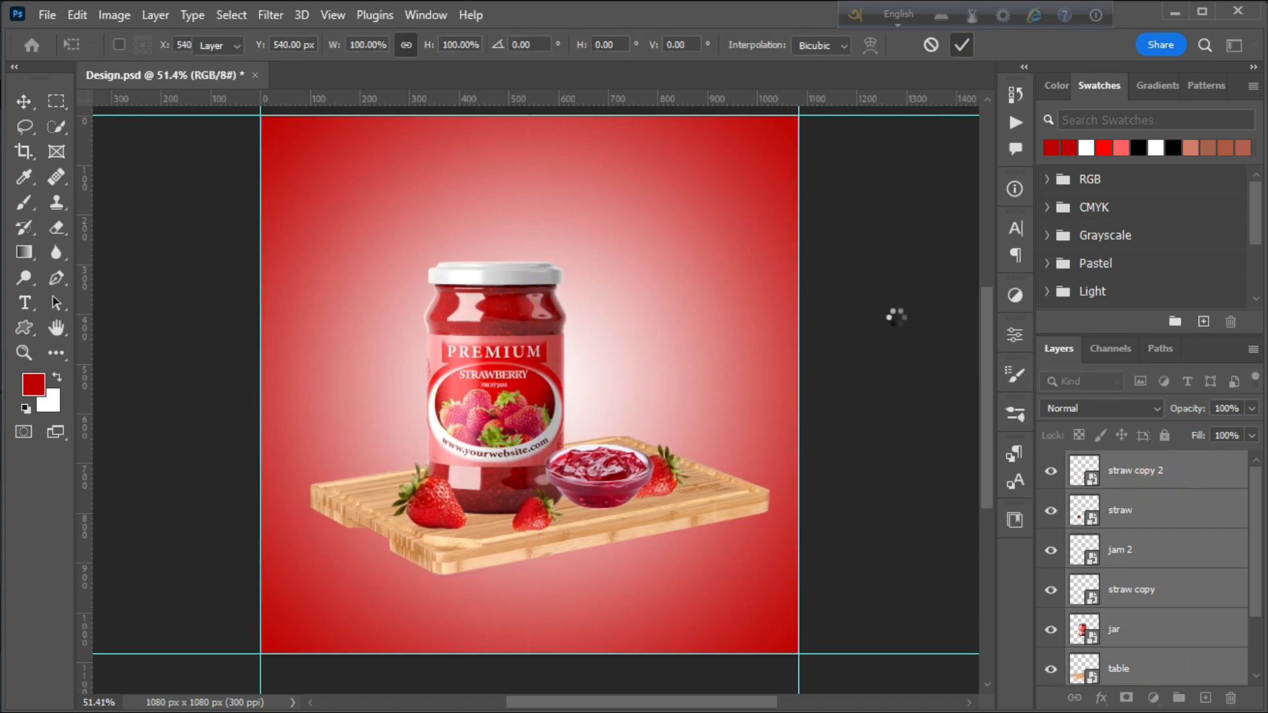
pyautogui.click(1142, 658)
pyautogui.keyDown('shift'); pyautogui.click(1166, 478); pyautogui.keyUp('shift')
pyautogui.hotkey('ctrl', 't')
pyautogui.moveTo(487, 449); pyautogui.dragTo(487, 457)
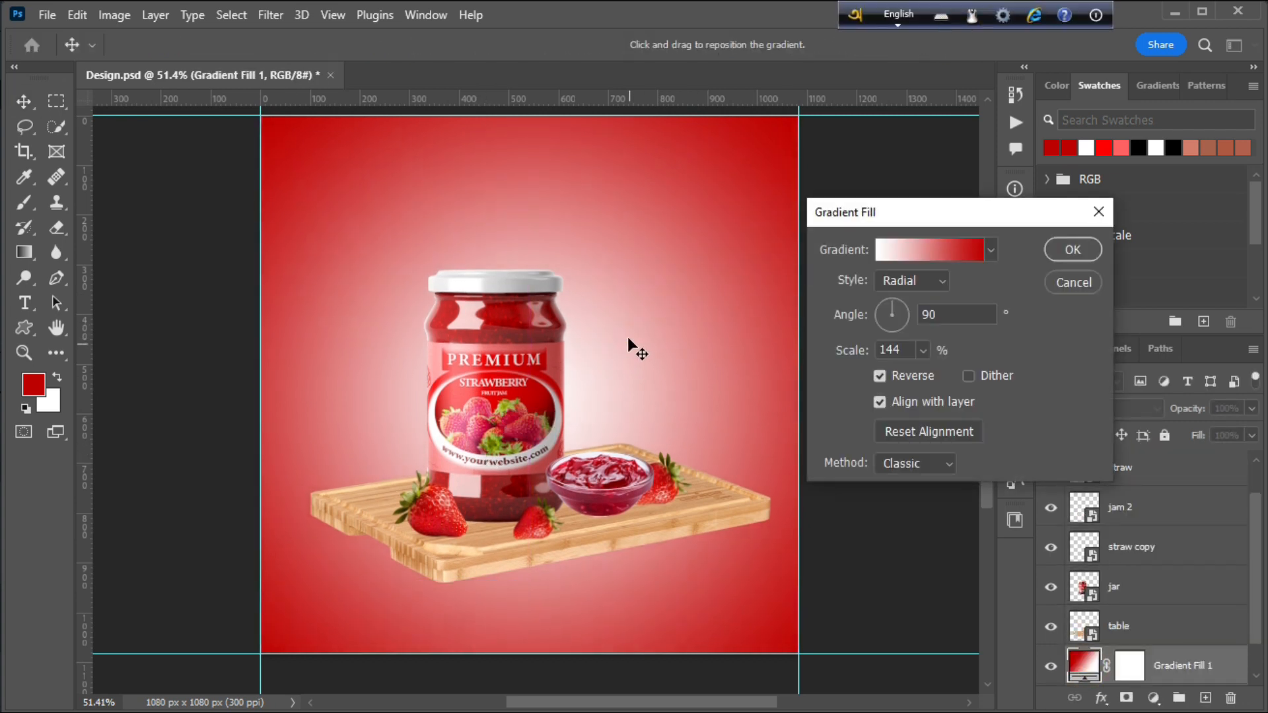
pyautogui.press('Return')
# Draw the fine-rayed burst custom shape from Group 1, about 815 × 778 px, directly above the gradient layer behind the jar
pyautogui.click(26, 330)
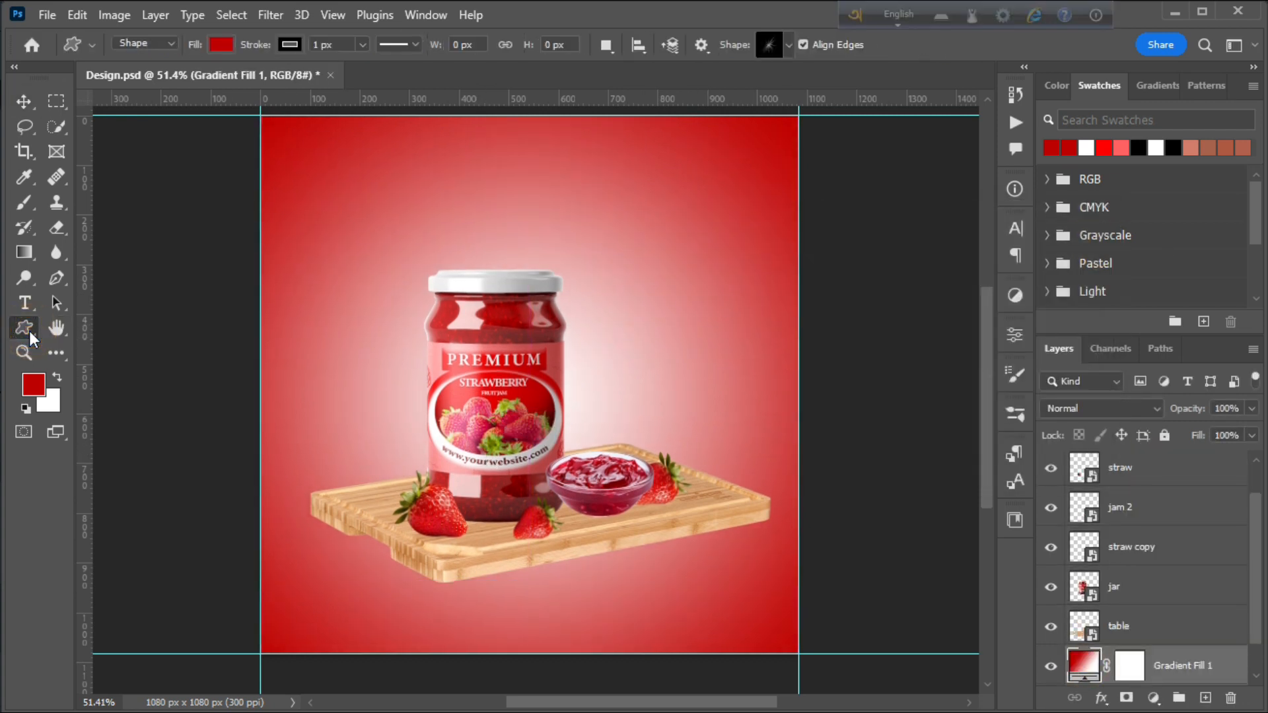
pyautogui.click(788, 45)
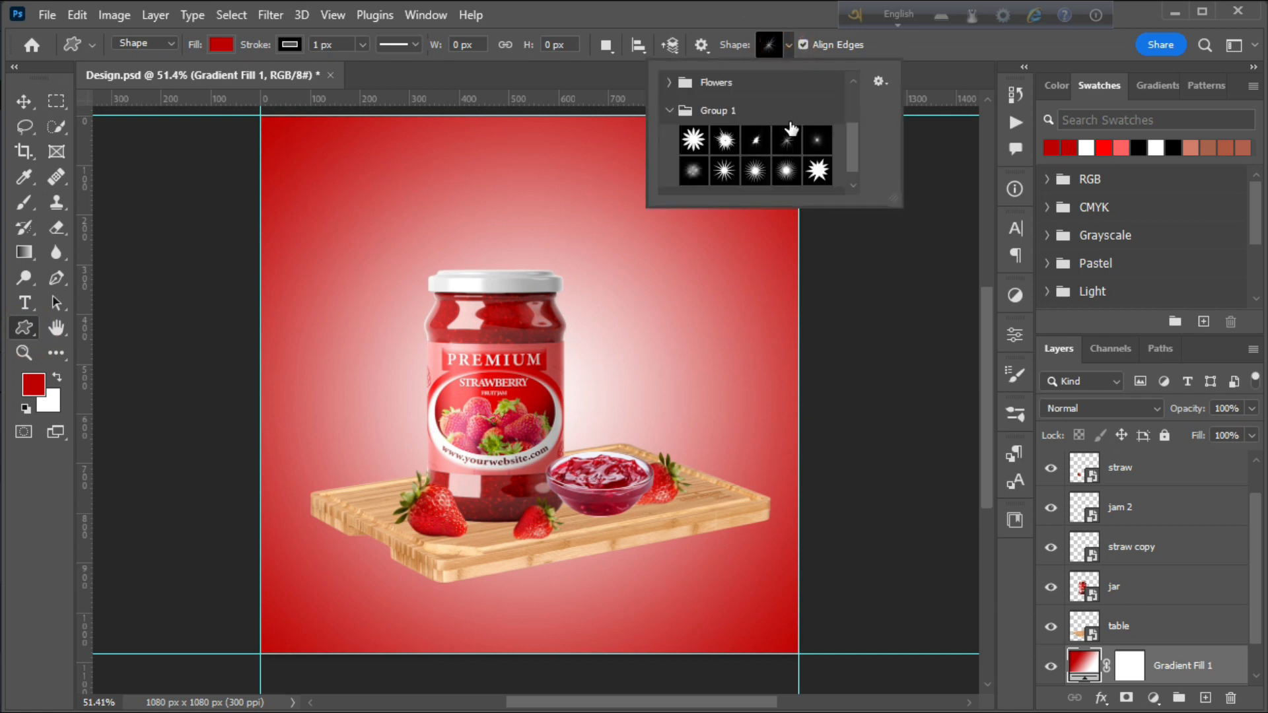
pyautogui.click(694, 173)
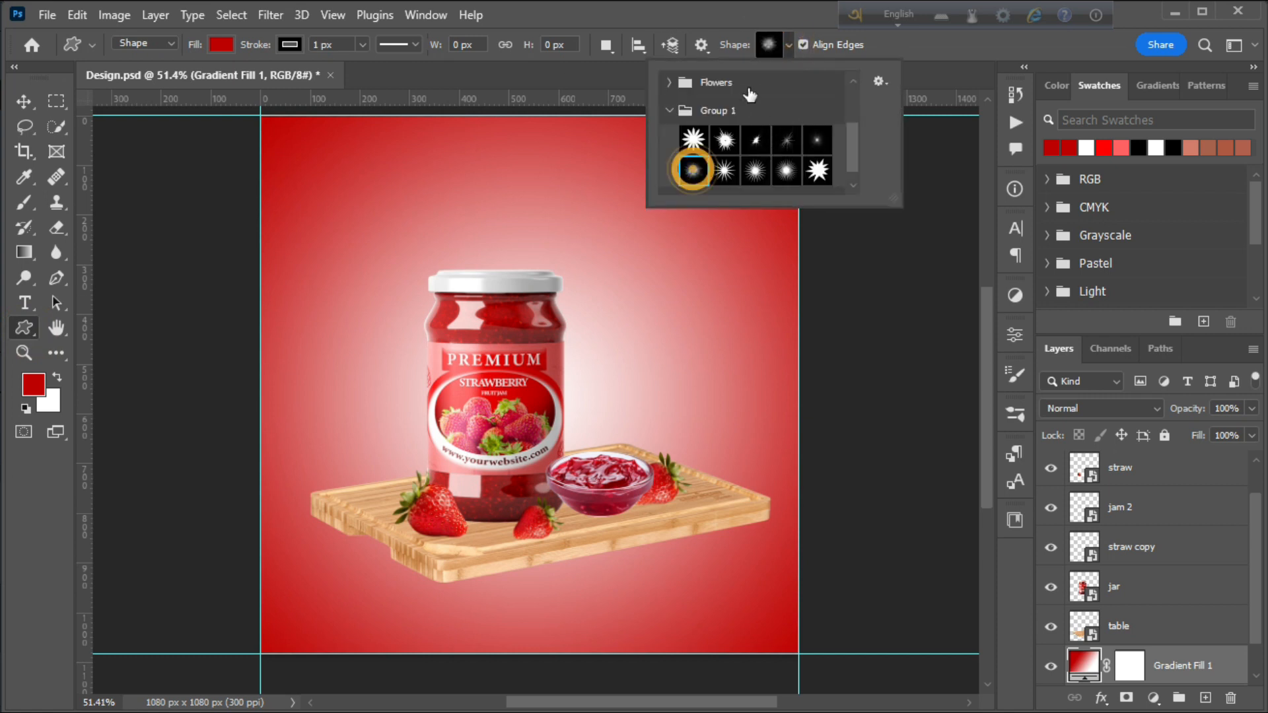
pyautogui.click(788, 45)
pyautogui.moveTo(354, 173); pyautogui.dragTo(758, 559)
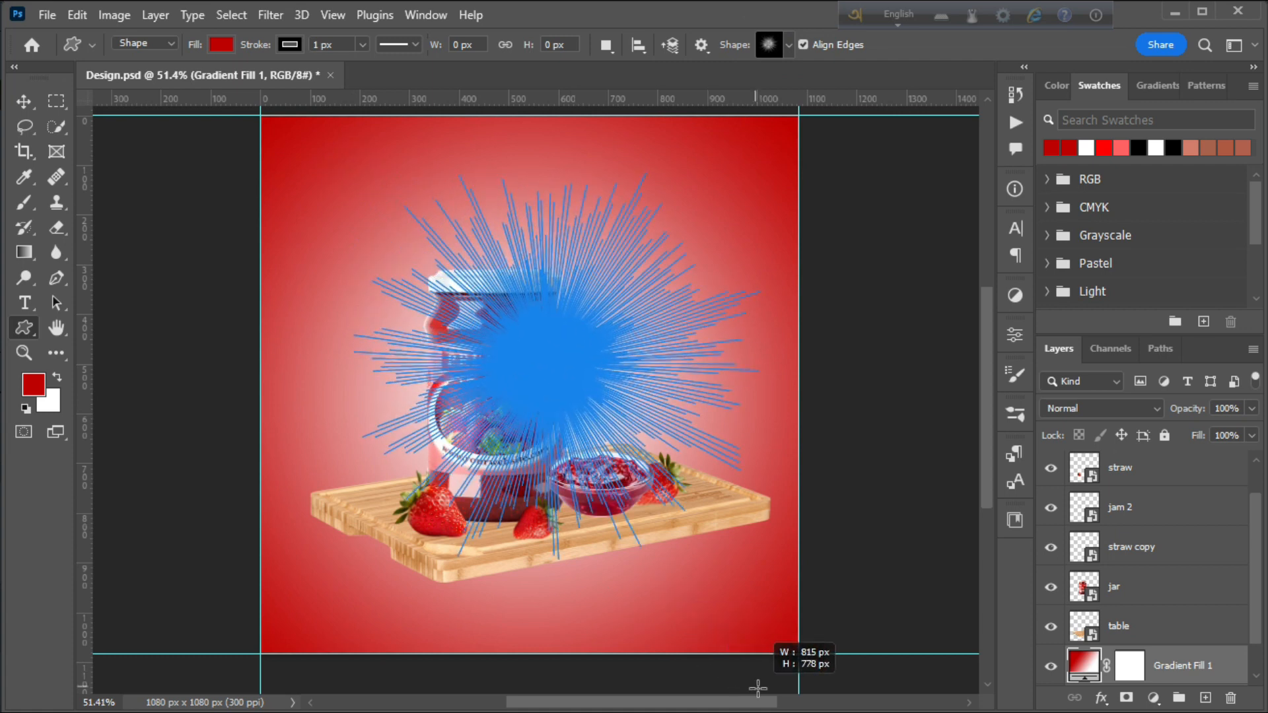
# Remove the burst shape's stroke and set its fill to white
pyautogui.click(291, 45)
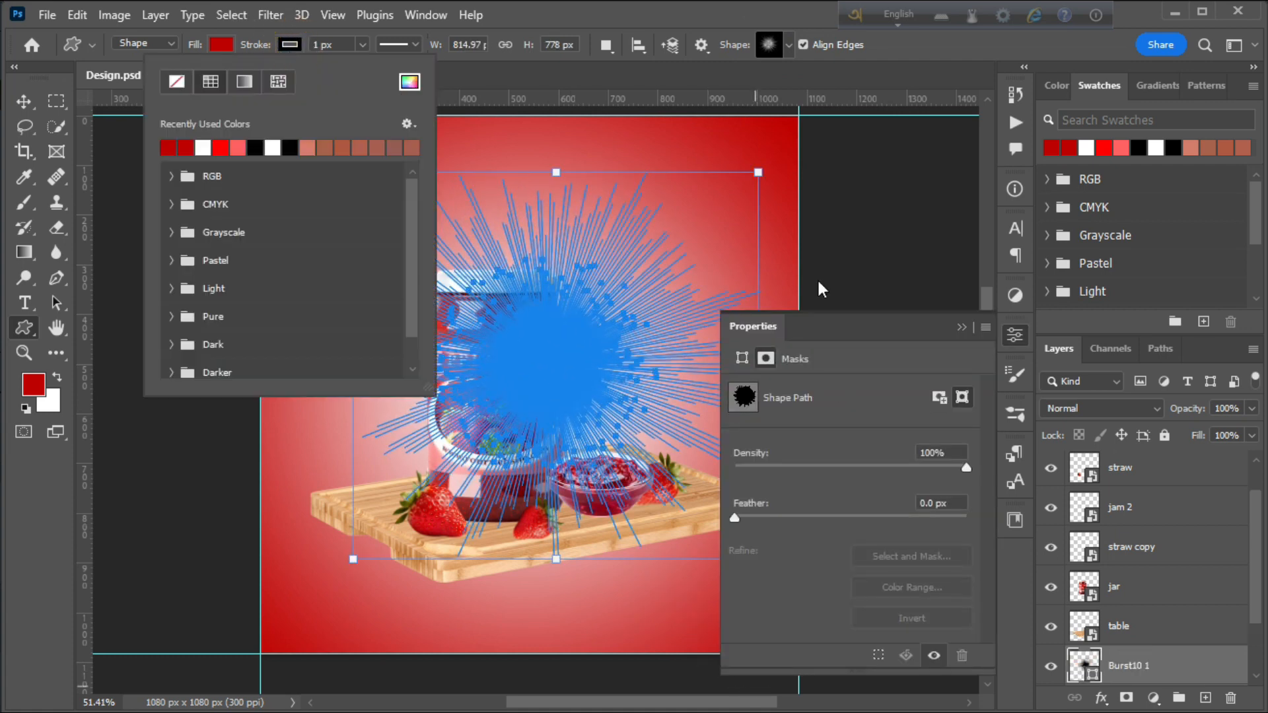
pyautogui.click(220, 44)
pyautogui.click(132, 145)
pyautogui.click(222, 43)
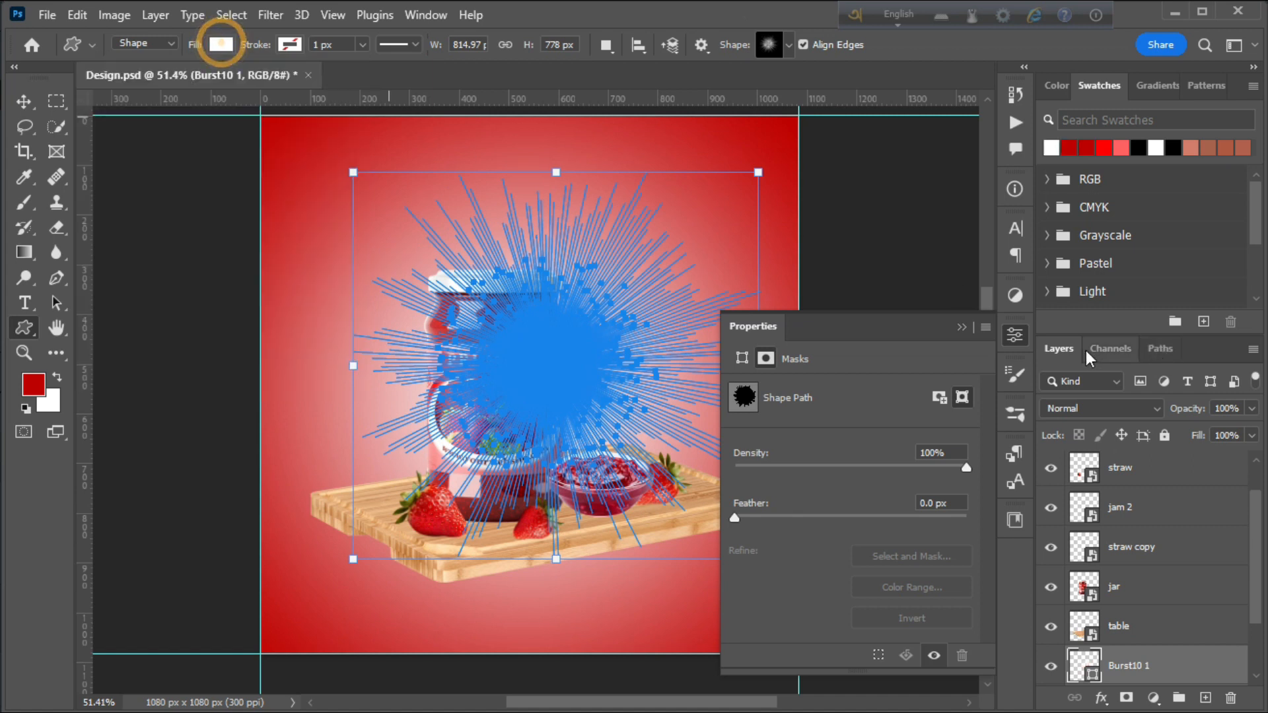
pyautogui.click(962, 327)
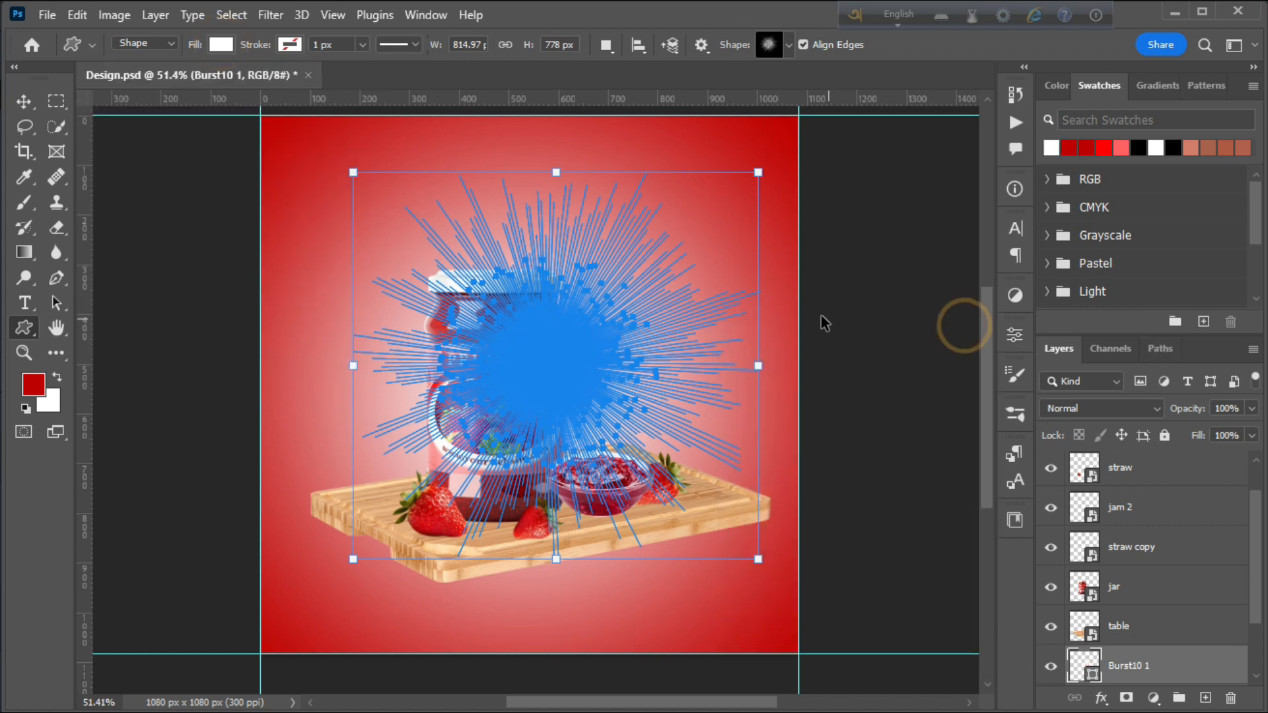
# Move the burst behind the jar and enlarge it until its bounds reach all four edges of the canvas
pyautogui.click(24, 103)
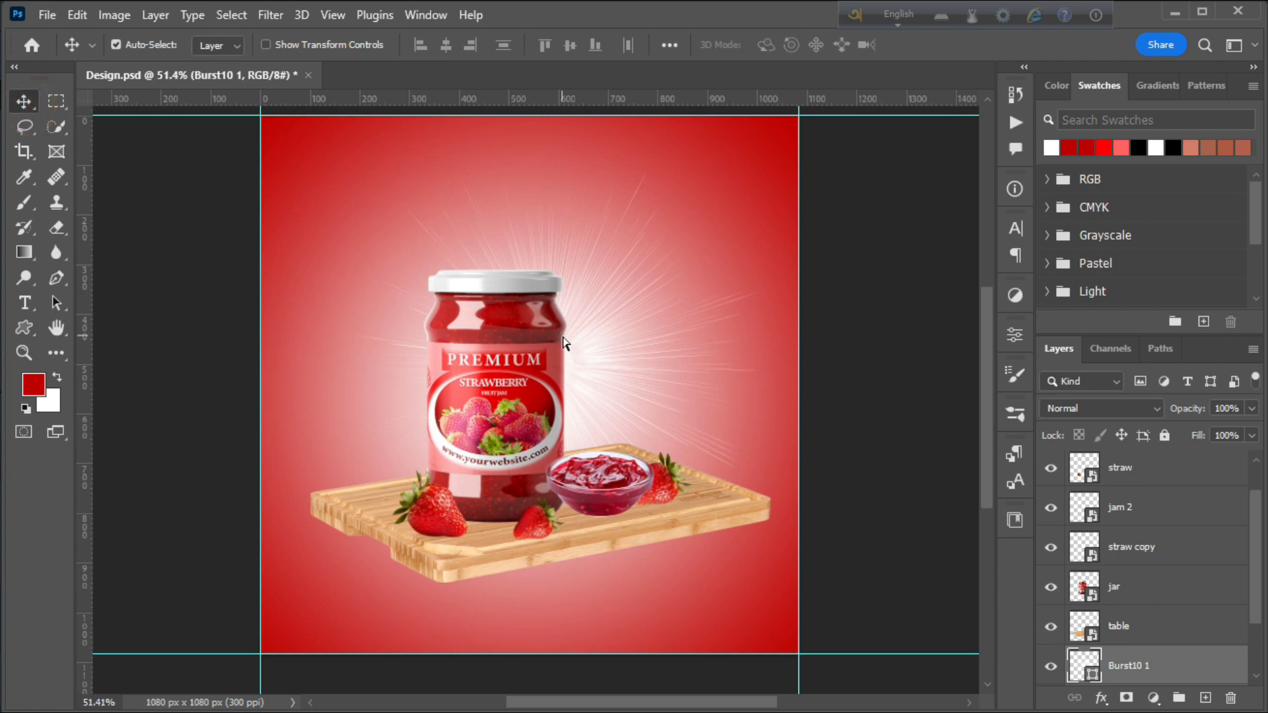
pyautogui.press('ctrl')
pyautogui.scroll(-2, 1190, 622)
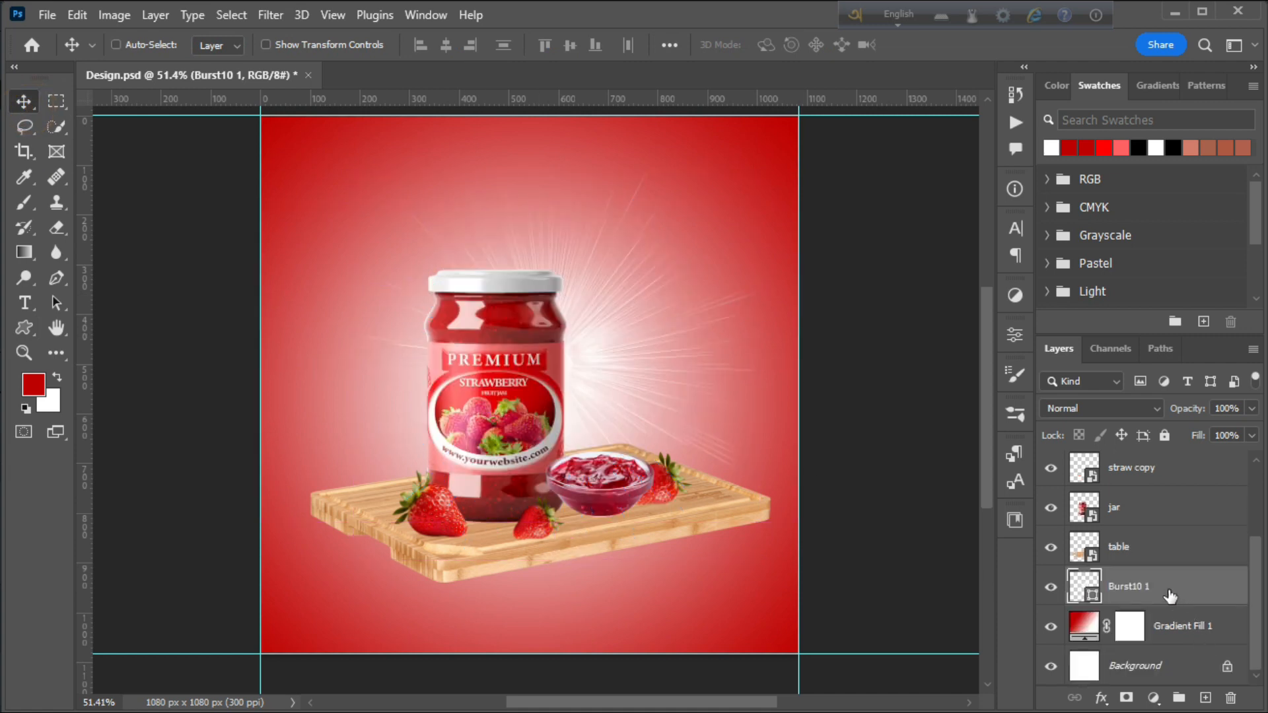
pyautogui.hotkey('ctrl', 't')
pyautogui.moveTo(567, 362)
pyautogui.mouseDown()
pyautogui.moveTo(572, 330)
pyautogui.moveTo(521, 343)
pyautogui.moveTo(548, 354)
pyautogui.mouseUp()
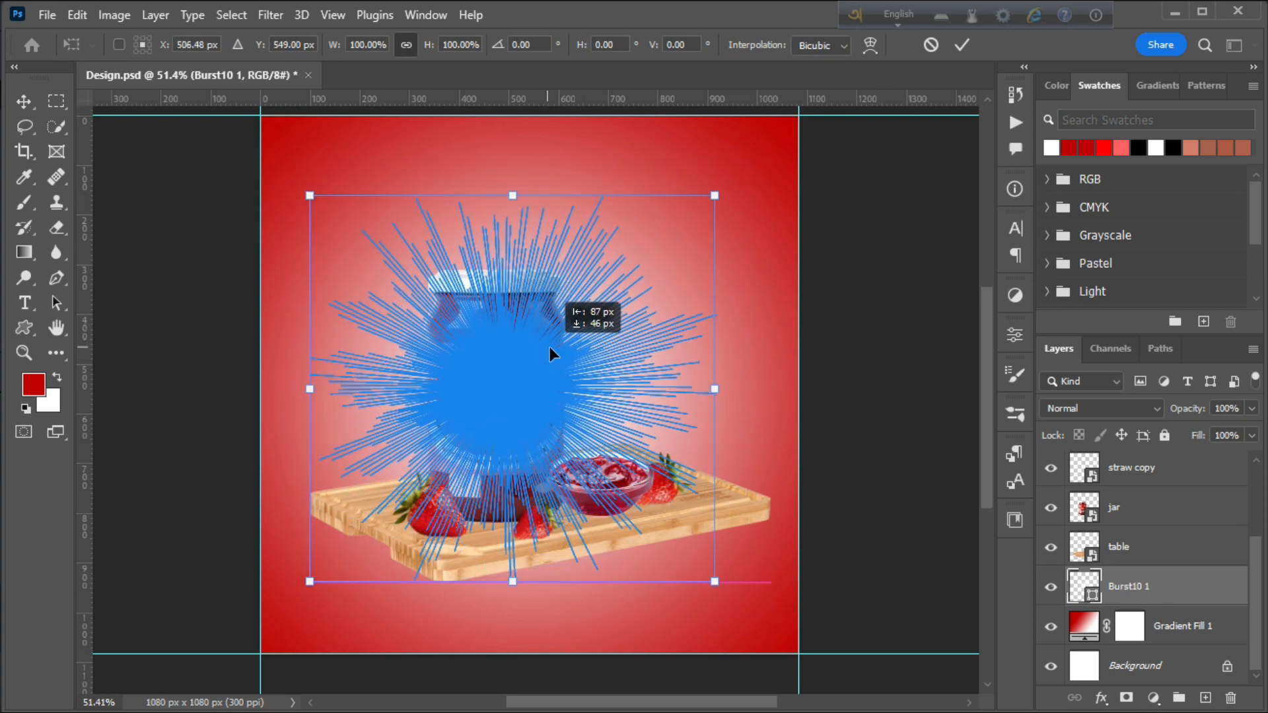
pyautogui.moveTo(538, 195); pyautogui.dragTo(539, 116)
pyautogui.moveTo(516, 436); pyautogui.dragTo(541, 449)
pyautogui.moveTo(523, 387); pyautogui.dragTo(523, 409)
pyautogui.moveTo(535, 153); pyautogui.dragTo(537, 116)
pyautogui.moveTo(538, 617); pyautogui.dragTo(537, 652)
pyautogui.moveTo(818, 384); pyautogui.dragTo(799, 385)
pyautogui.moveTo(258, 385); pyautogui.dragTo(261, 385)
pyautogui.click(962, 45)
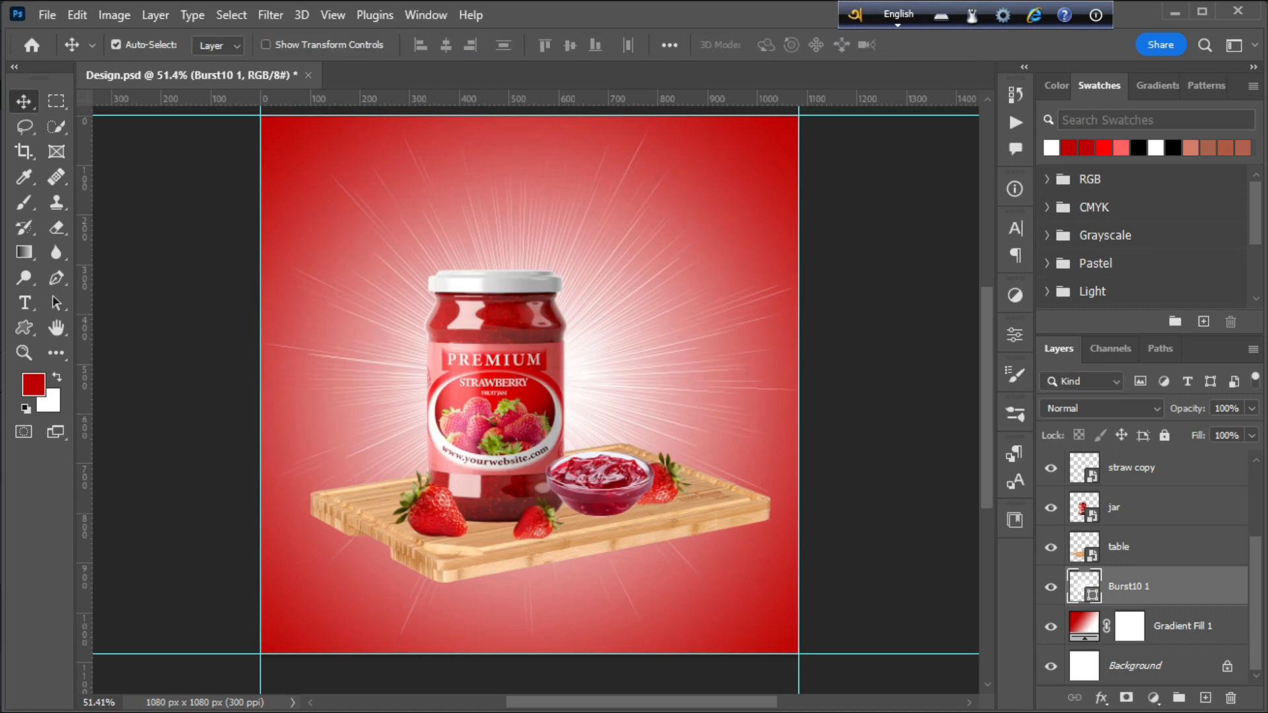
# Rasterize the Burst10 1 shape layer
pyautogui.press('z')
pyautogui.moveTo(546, 382); pyautogui.dragTo(495, 372)
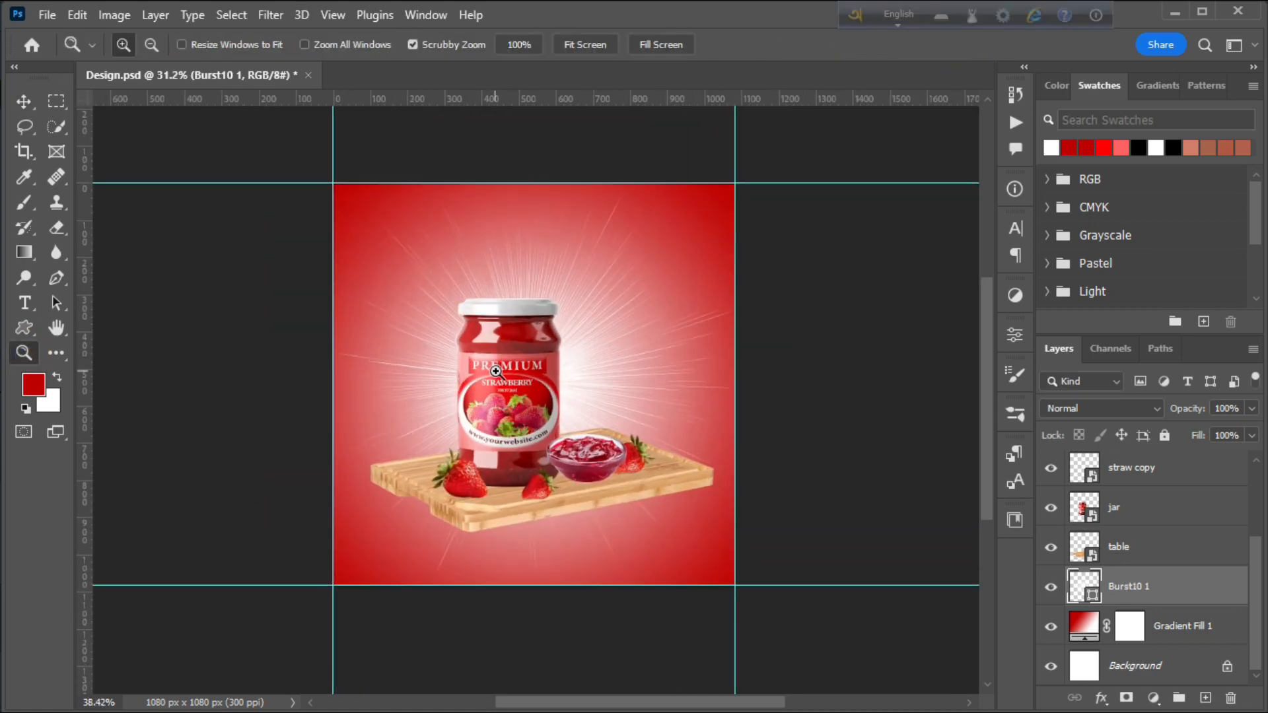
pyautogui.click(516, 400)
pyautogui.rightClick(1135, 586)
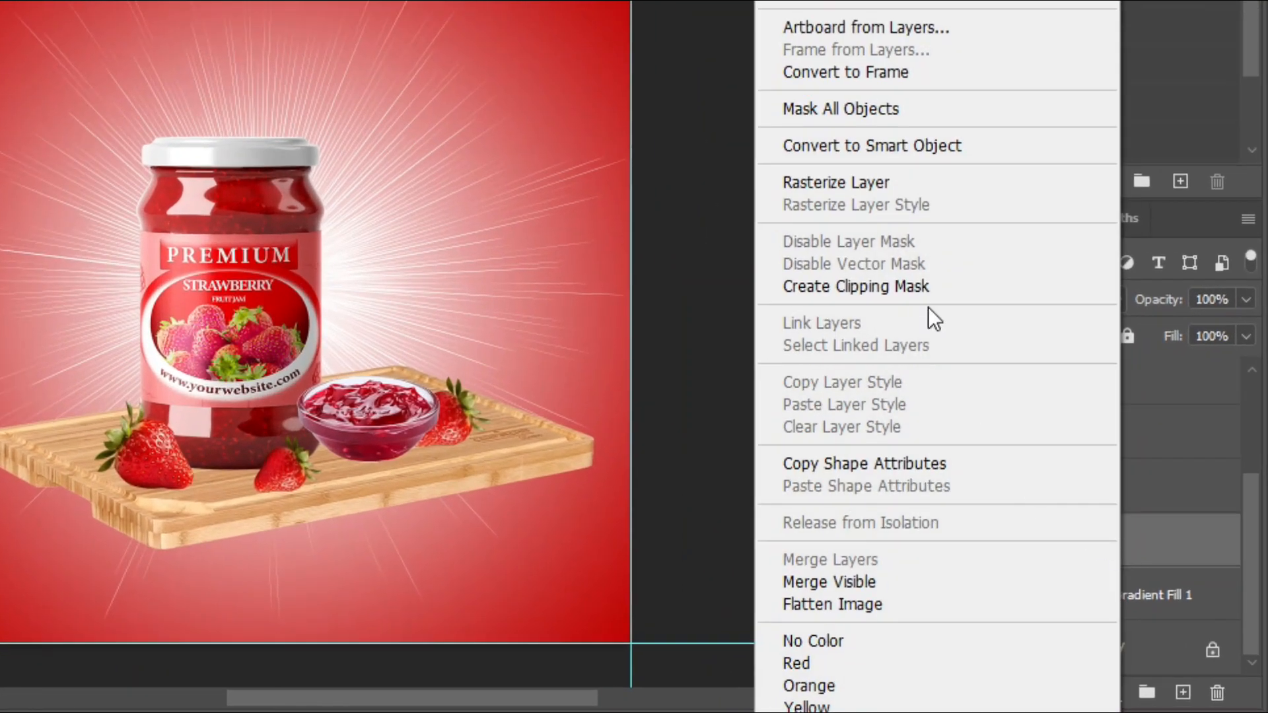
pyautogui.click(864, 185)
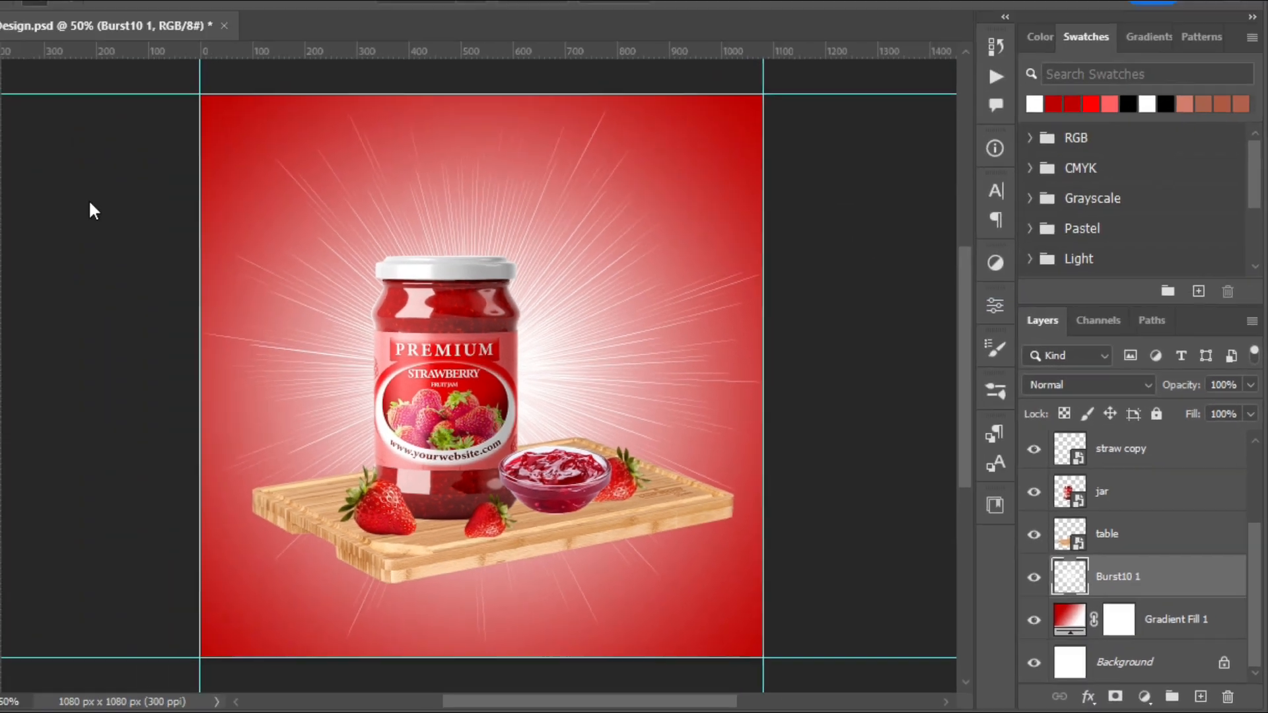
# Delete the part of the burst behind and below the wooden board with a rectangular selection, then clear the selection
pyautogui.moveTo(297, 516); pyautogui.dragTo(856, 672)
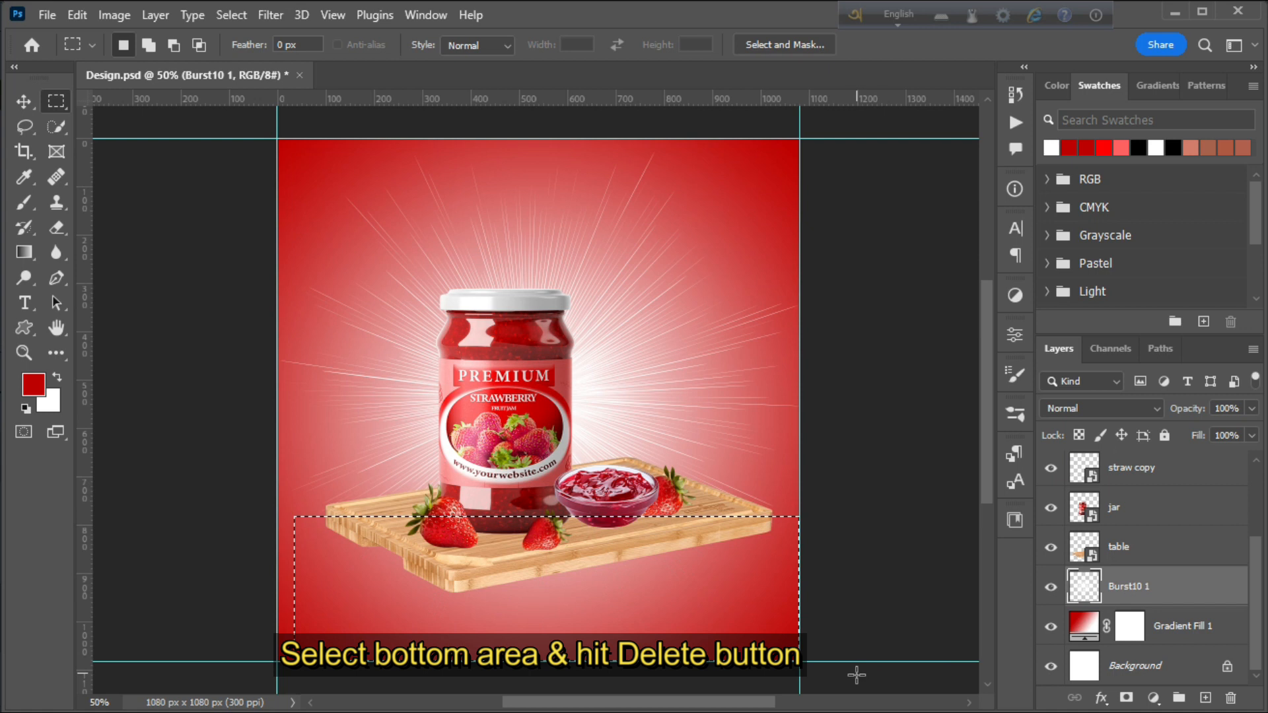
pyautogui.press('Delete')
pyautogui.hotkey('ctrl', 'd')
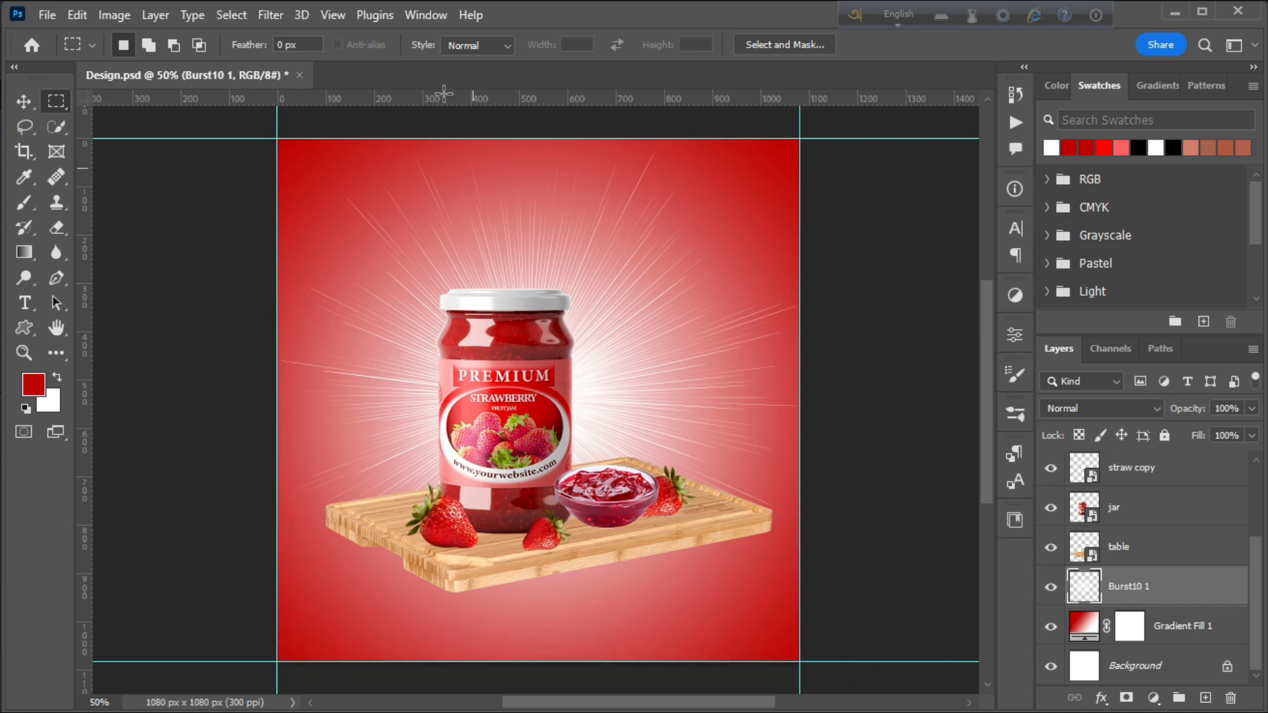
# Apply a Gaussian Blur with a 5.6-pixel radius to the burst layer
pyautogui.click(270, 14)
pyautogui.moveTo(379, 264)
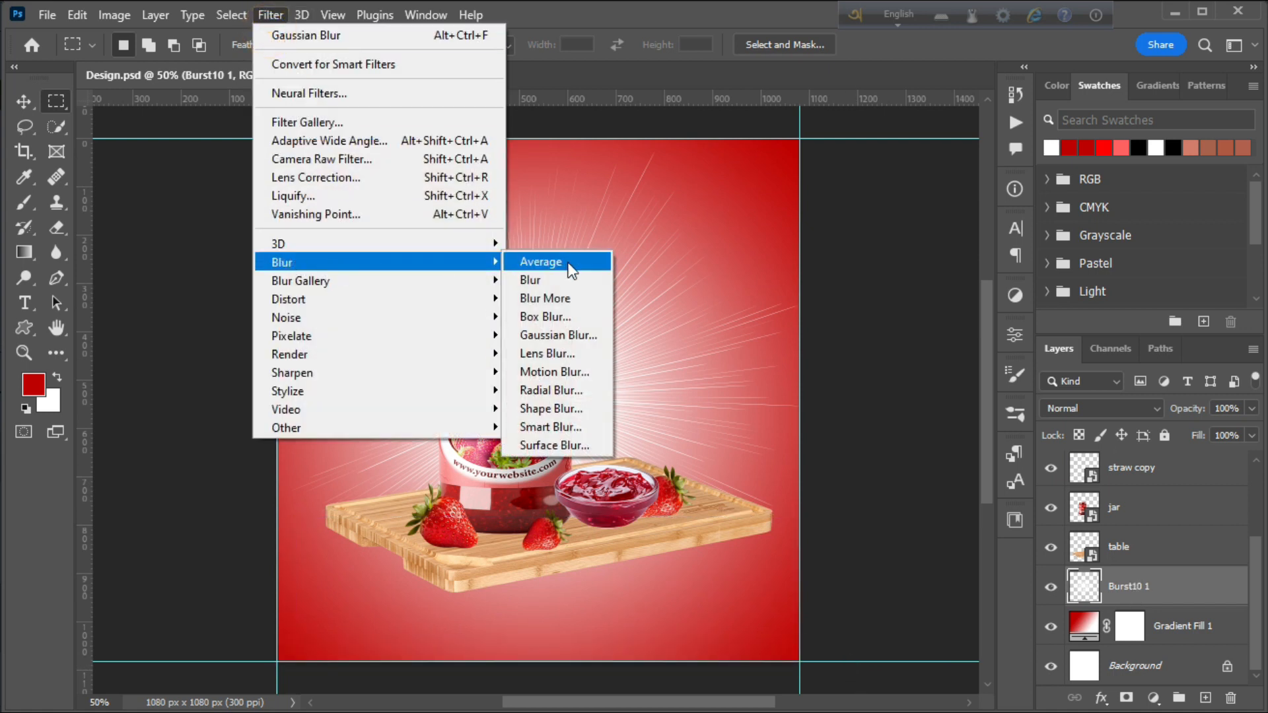
pyautogui.click(559, 336)
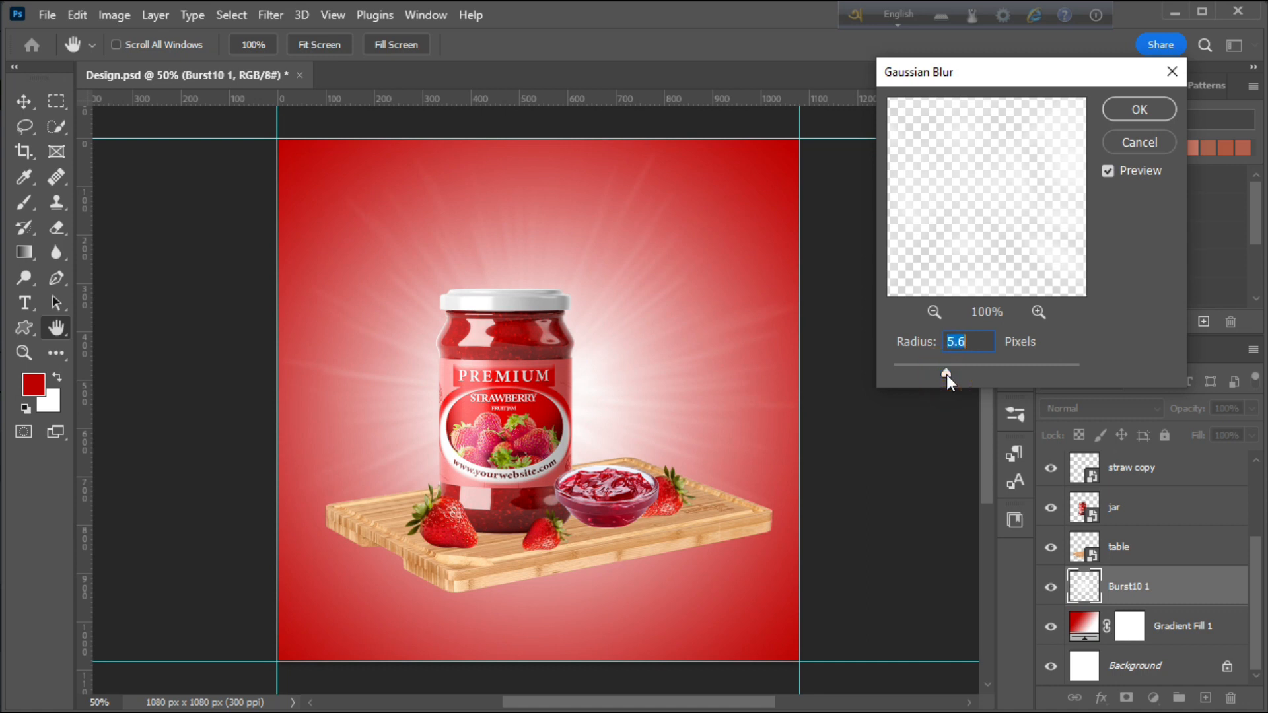
pyautogui.click(1138, 110)
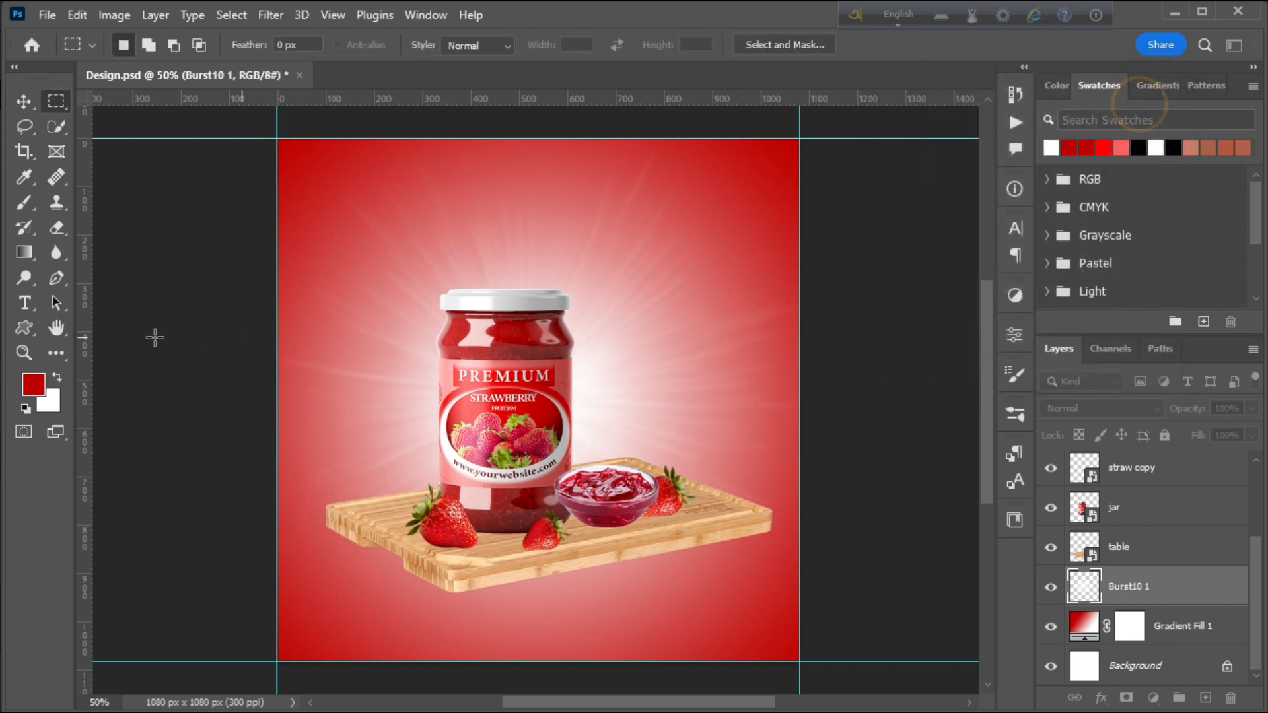
# Fine-tune the blurred burst's position behind the jar
pyautogui.press('z')
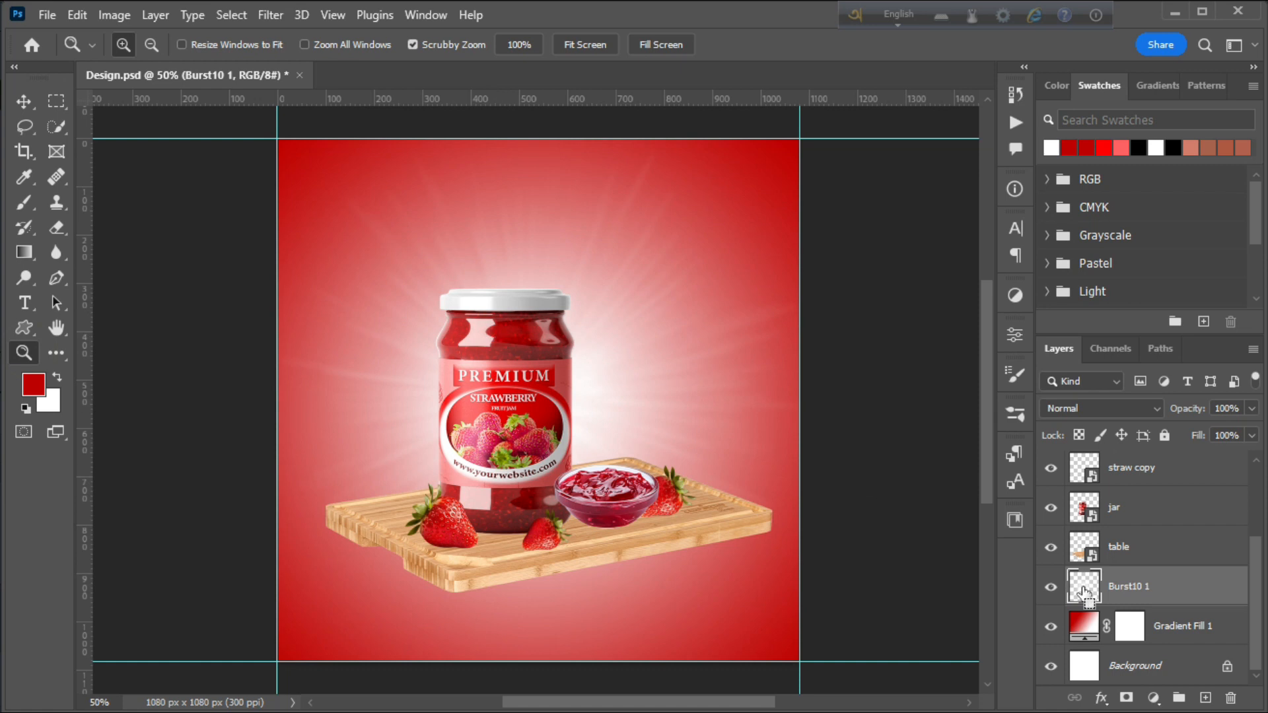
pyautogui.hotkey('ctrl', 't')
pyautogui.moveTo(559, 365); pyautogui.dragTo(541, 378)
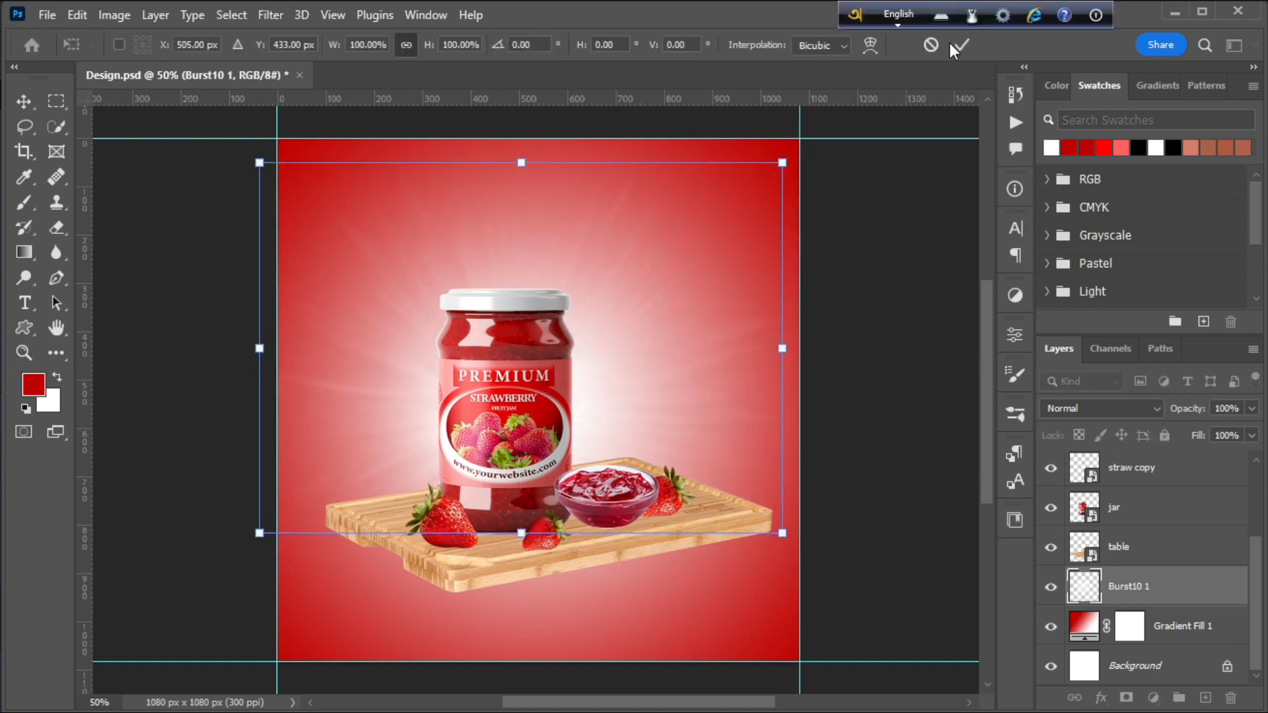
pyautogui.moveTo(581, 340); pyautogui.dragTo(598, 341)
pyautogui.press('Return')
# Create a new empty layer and place it between the jar and table layers
pyautogui.press('z')
pyautogui.moveTo(601, 449); pyautogui.dragTo(618, 506)
pyautogui.click(1123, 507)
pyautogui.click(1204, 697)
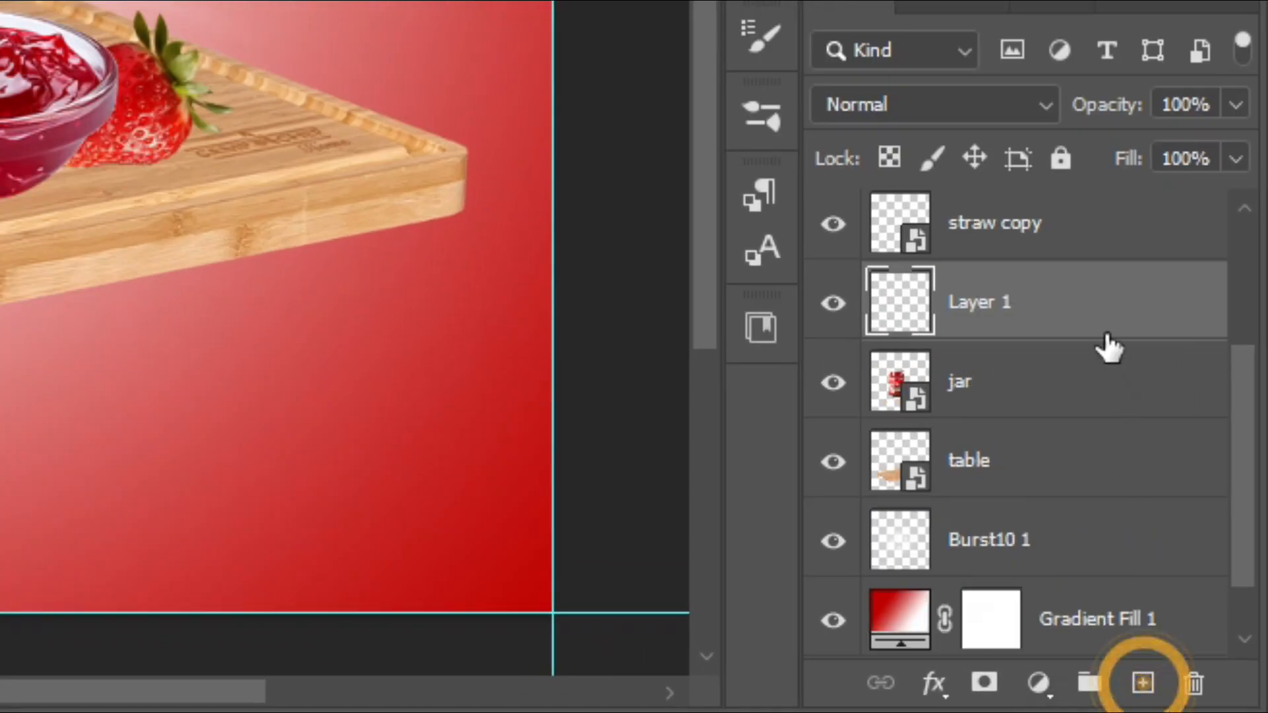
pyautogui.moveTo(1182, 513); pyautogui.dragTo(1189, 562)
pyautogui.moveTo(1109, 410); pyautogui.dragTo(1109, 417)
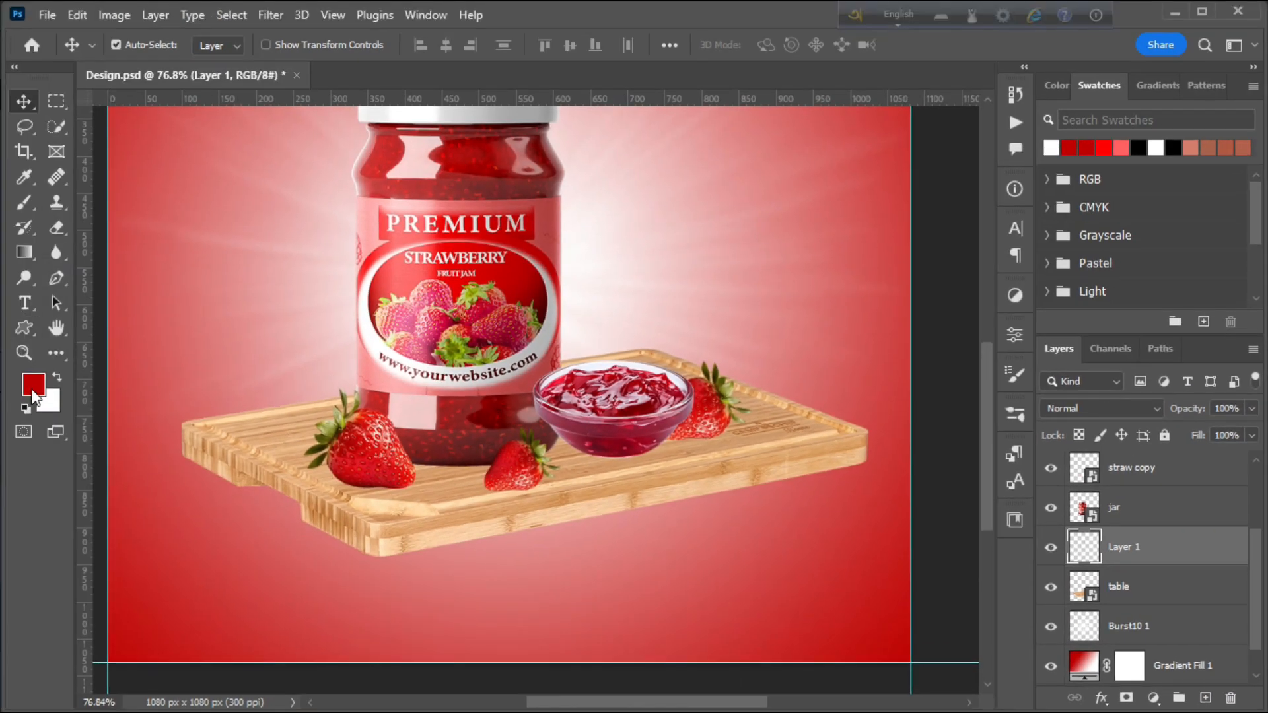
# Set the foreground colour to black (000000)
pyautogui.click(31, 385)
pyautogui.write('000000')
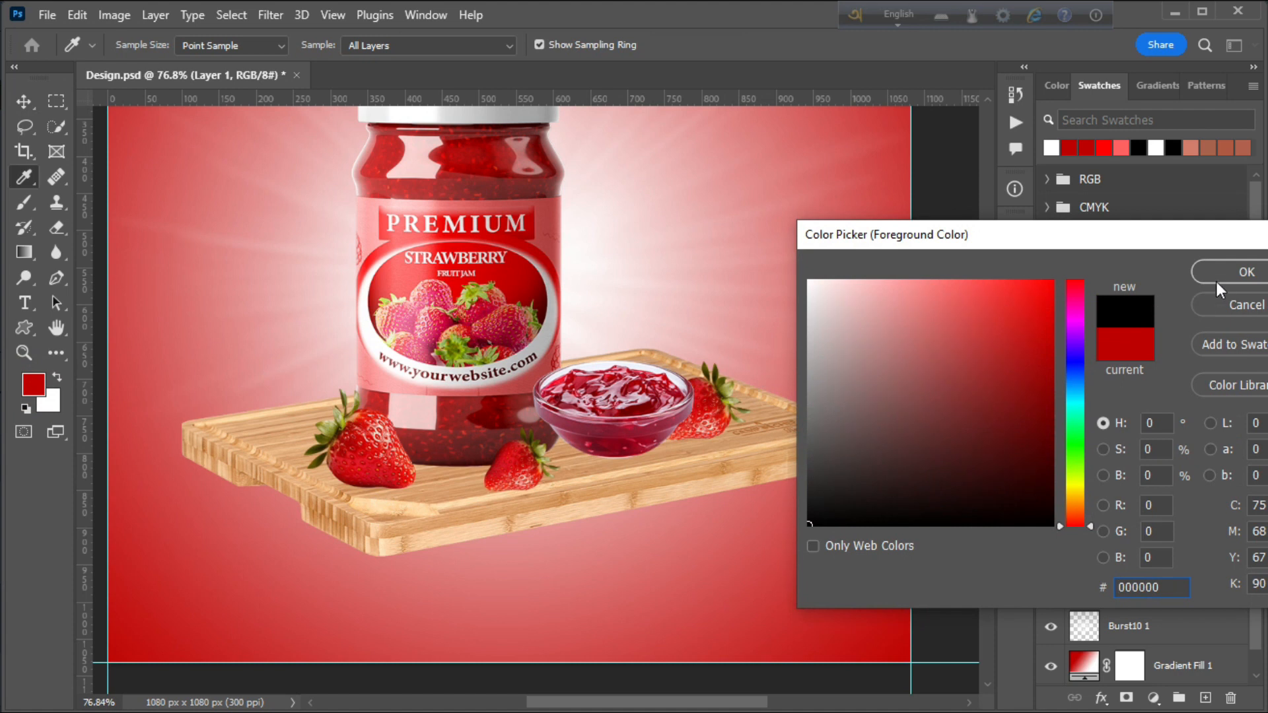
pyautogui.click(1217, 281)
pyautogui.press('v')
# Set up a soft 125 px brush with 0% hardness, a flattened elliptical tip and 39% flow
pyautogui.click(24, 202)
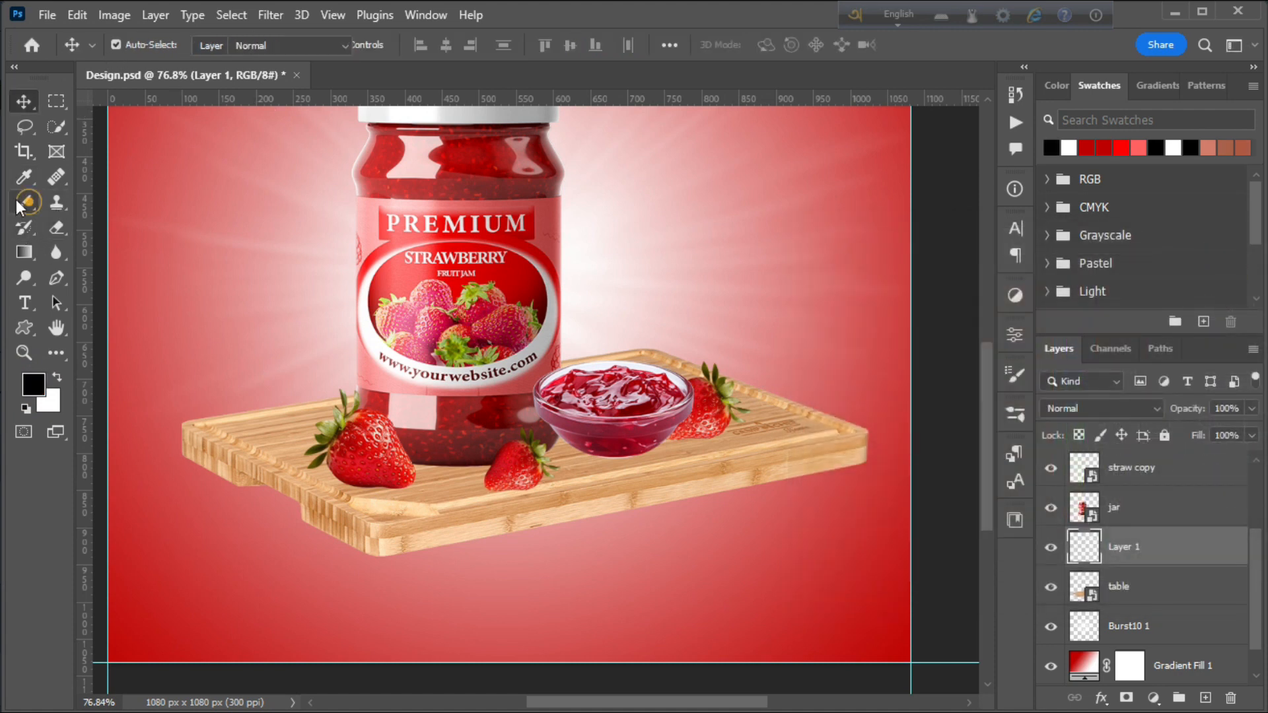
pyautogui.click(132, 44)
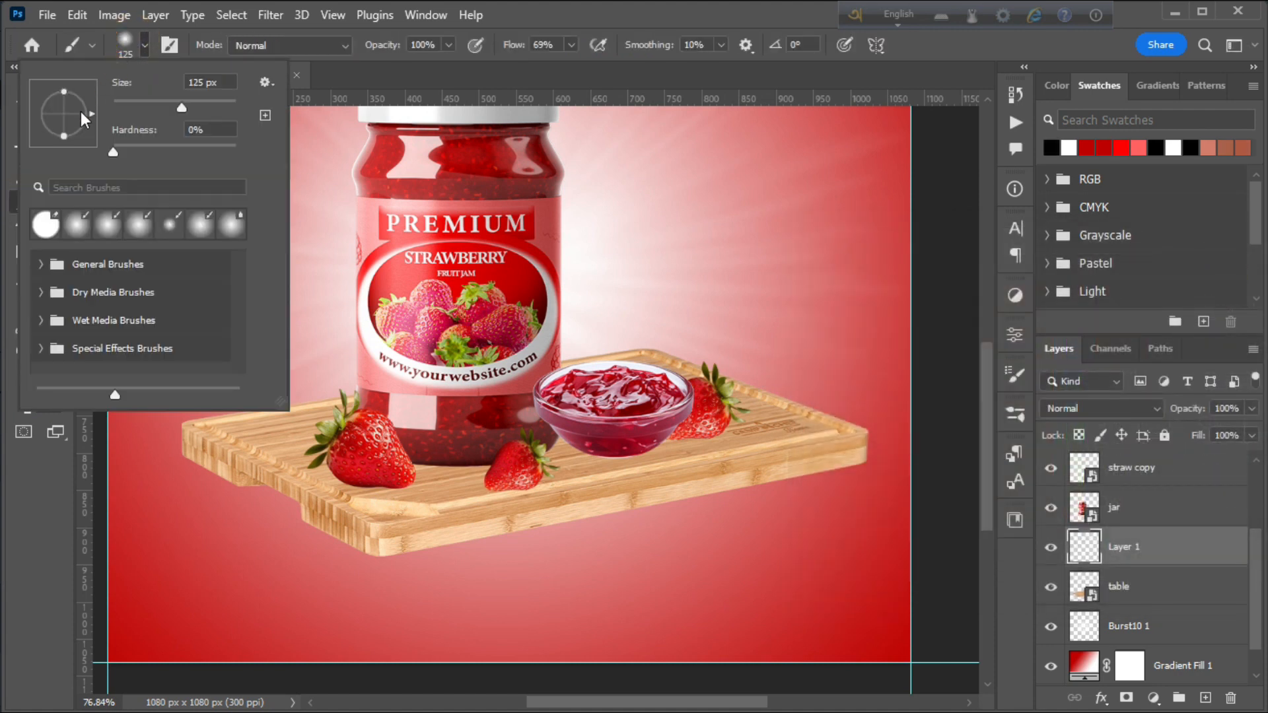
pyautogui.moveTo(65, 133); pyautogui.dragTo(60, 117)
pyautogui.click(130, 39)
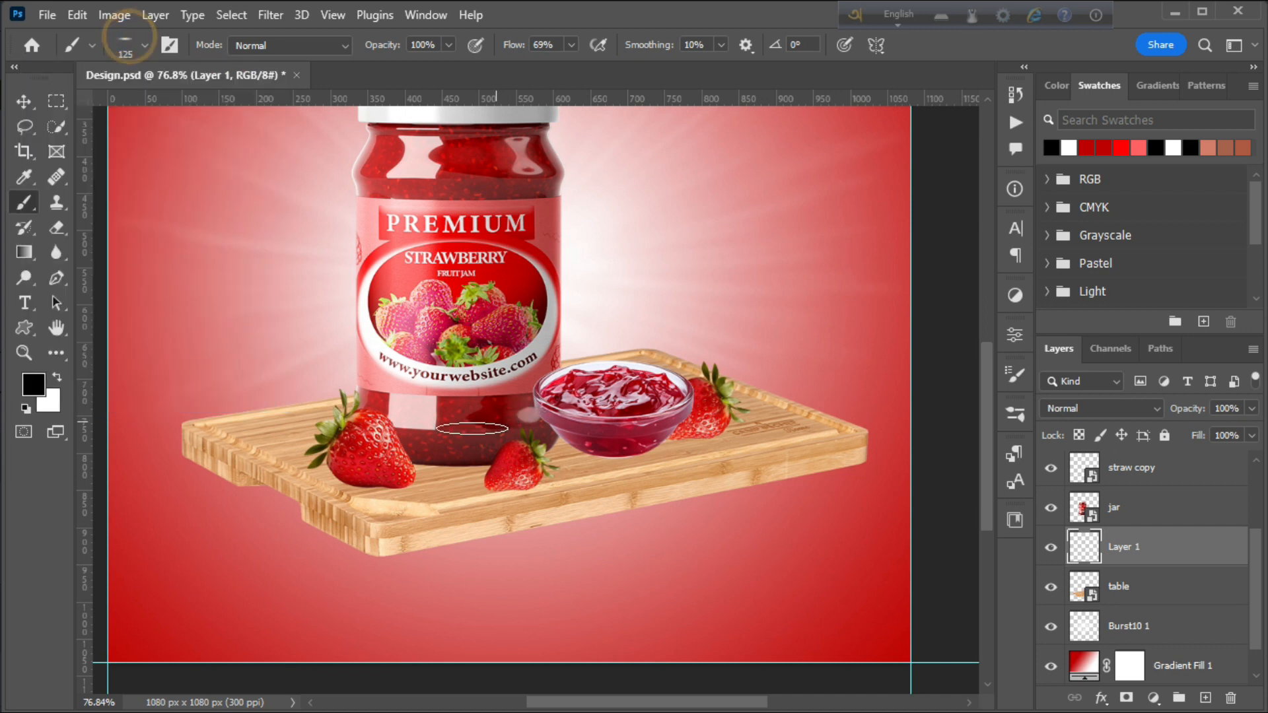
pyautogui.moveTo(512, 45); pyautogui.dragTo(510, 45)
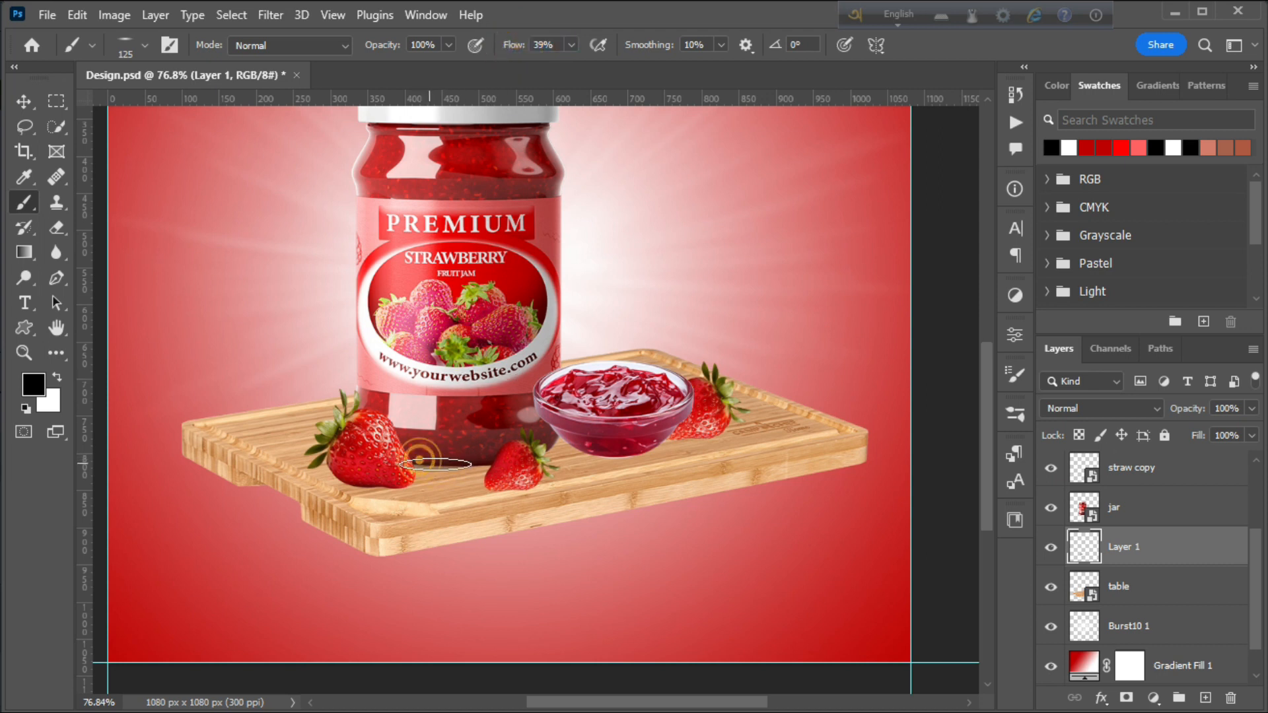
# Paint soft black shadows on Layer 1 beneath the jar, bowl and strawberries, reducing the brush to 80 px for the smaller objects
pyautogui.click(526, 443)
pyautogui.click(540, 442)
pyautogui.click(126, 43)
pyautogui.click(125, 42)
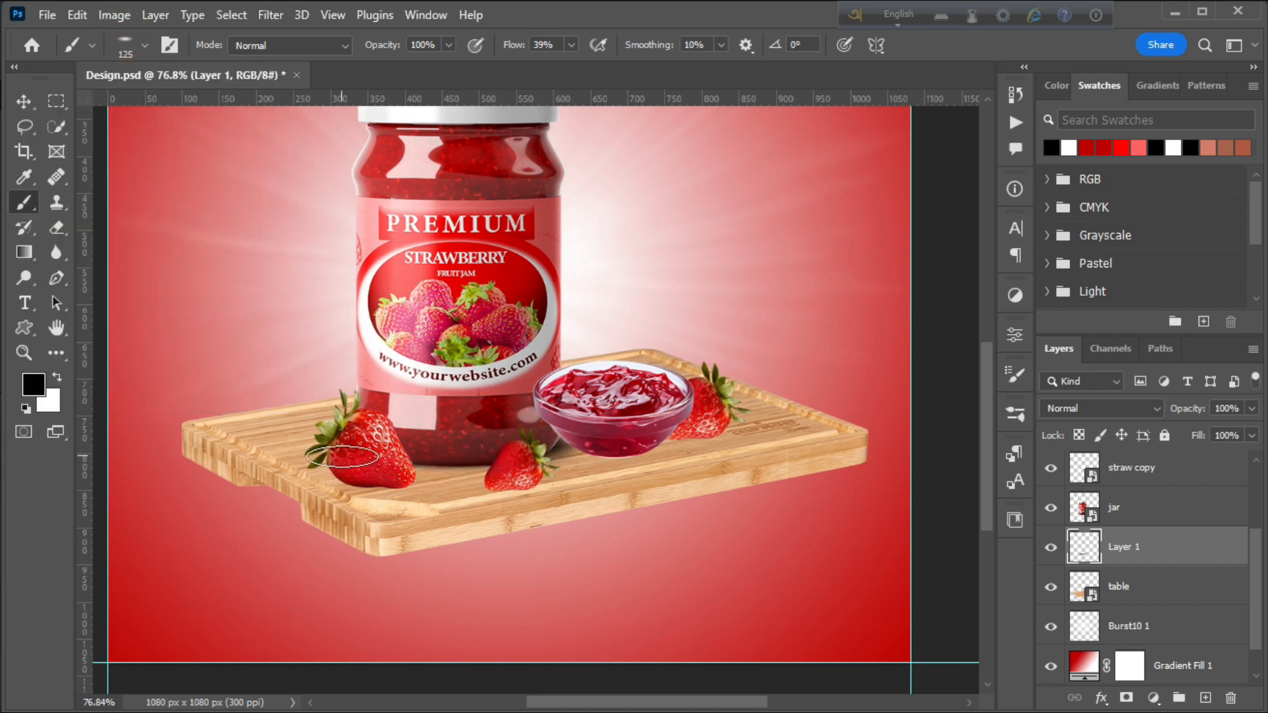
pyautogui.click(418, 451)
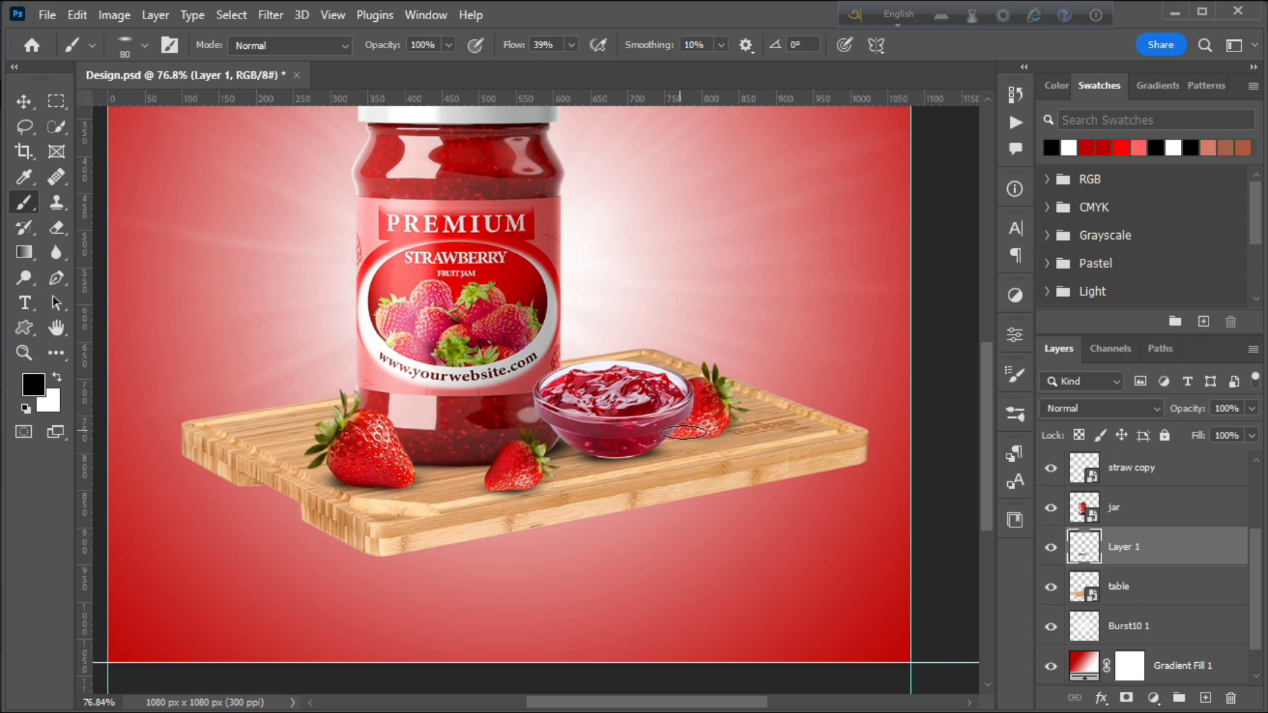
# Place the straw image as an embedded object and position it over the jar's lid
pyautogui.click(26, 352)
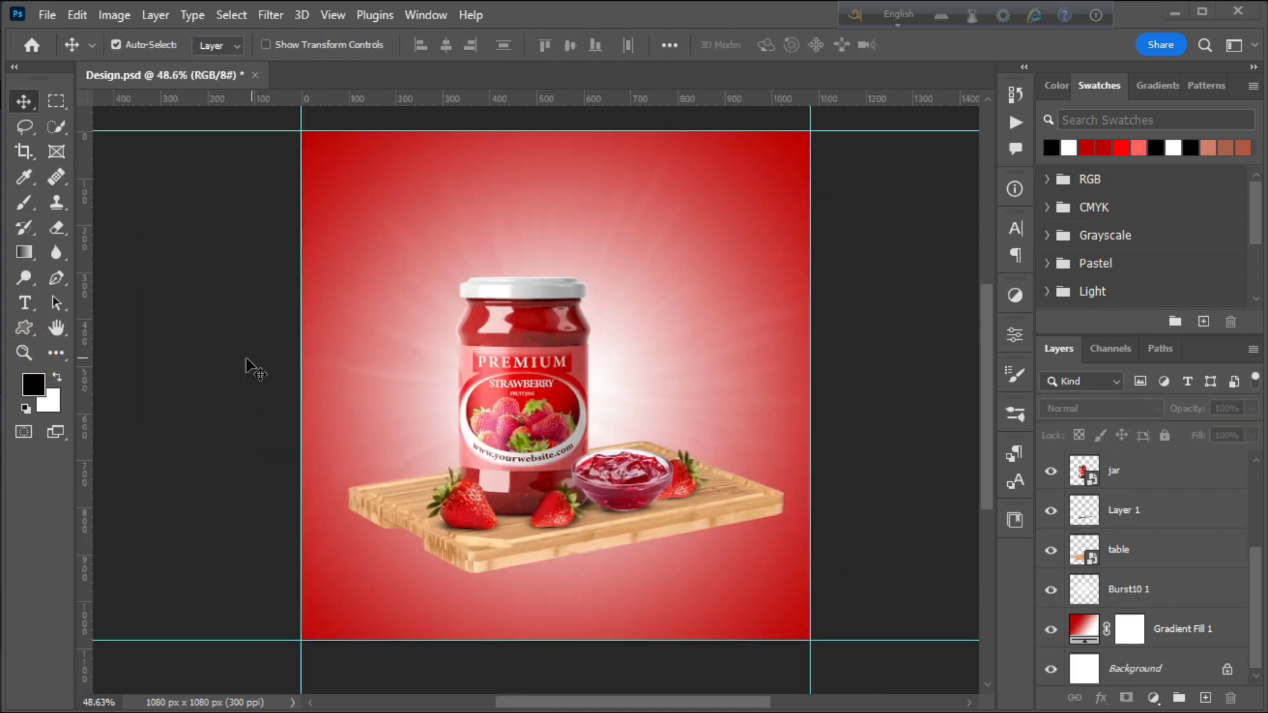
pyautogui.click(47, 15)
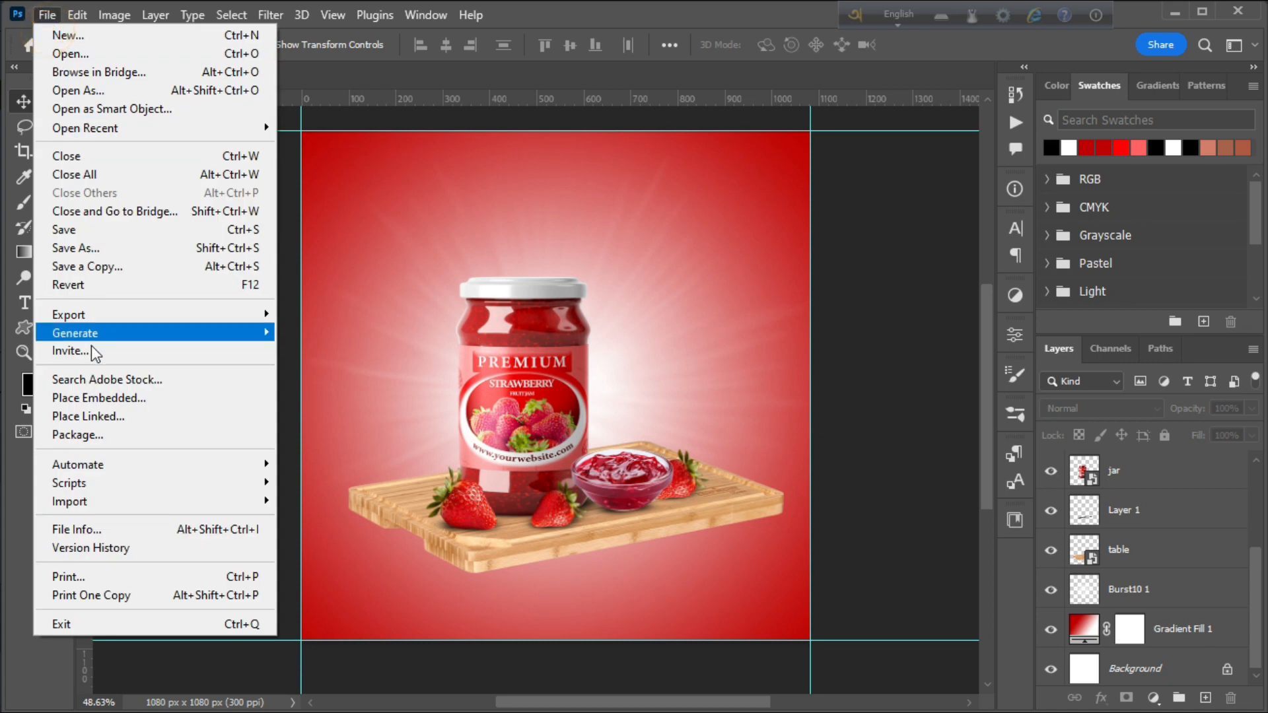
pyautogui.click(99, 399)
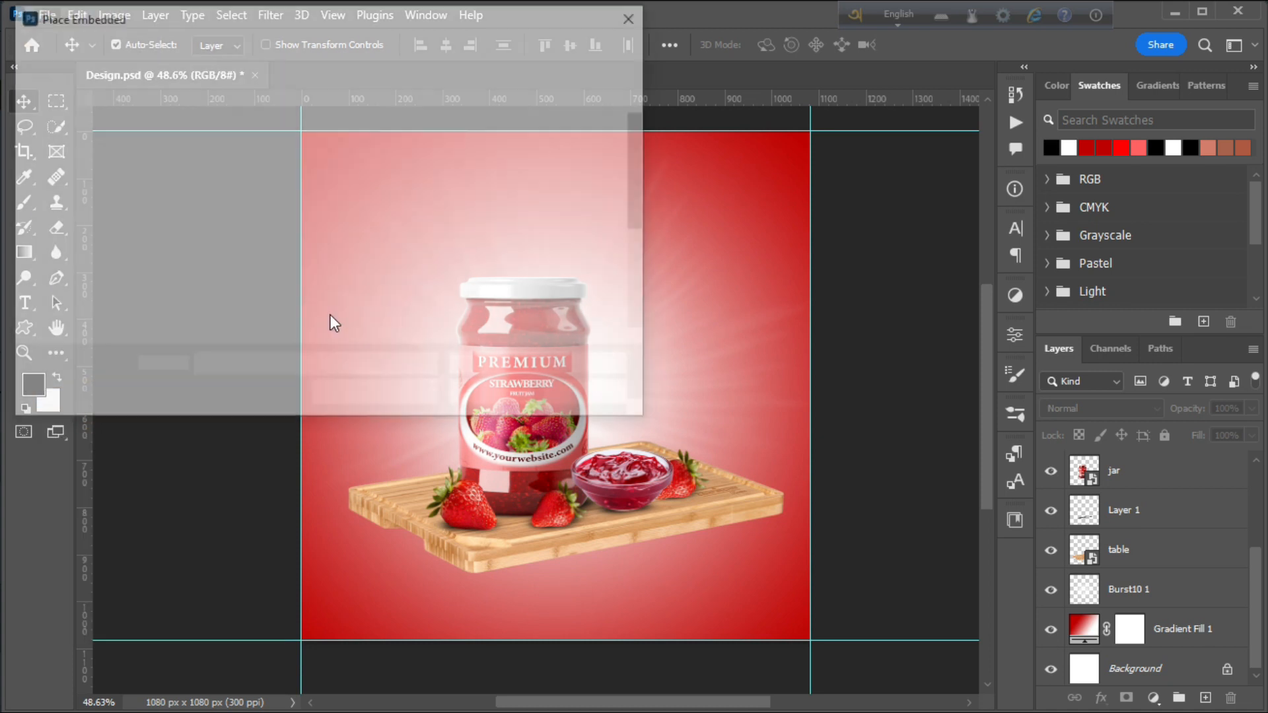
pyautogui.scroll(-3, 310, 282)
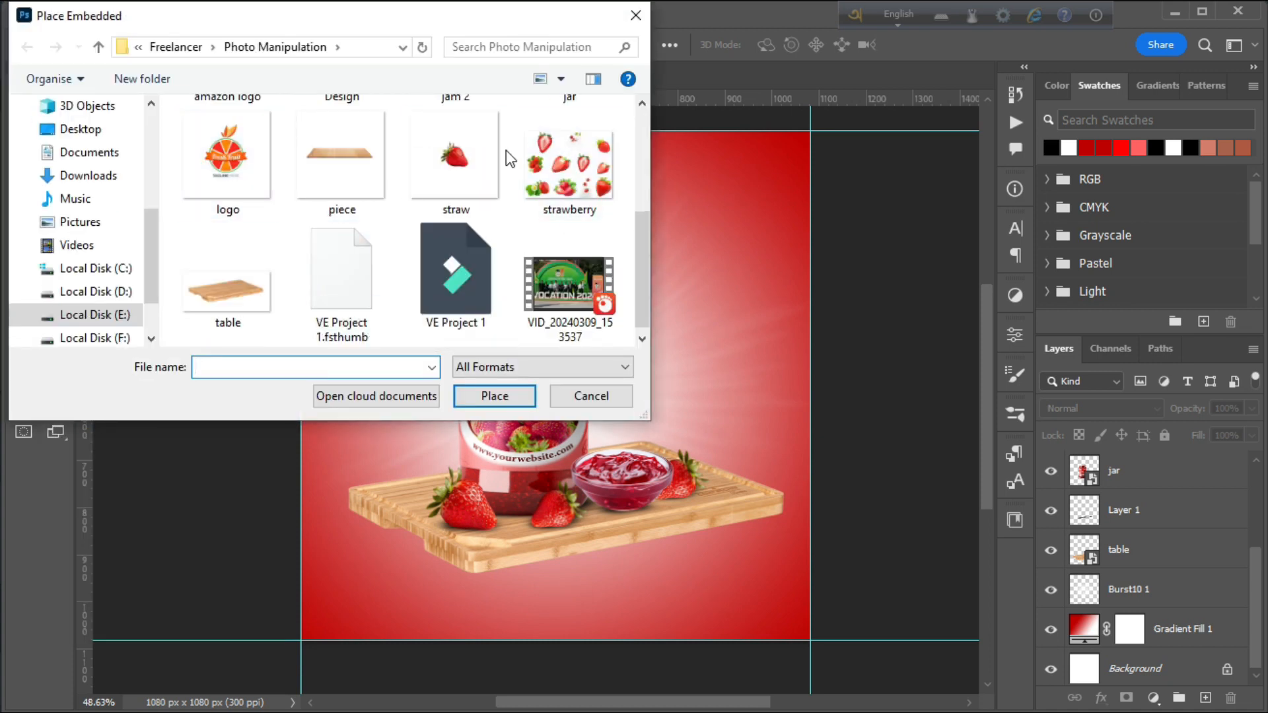
pyautogui.doubleClick(453, 157)
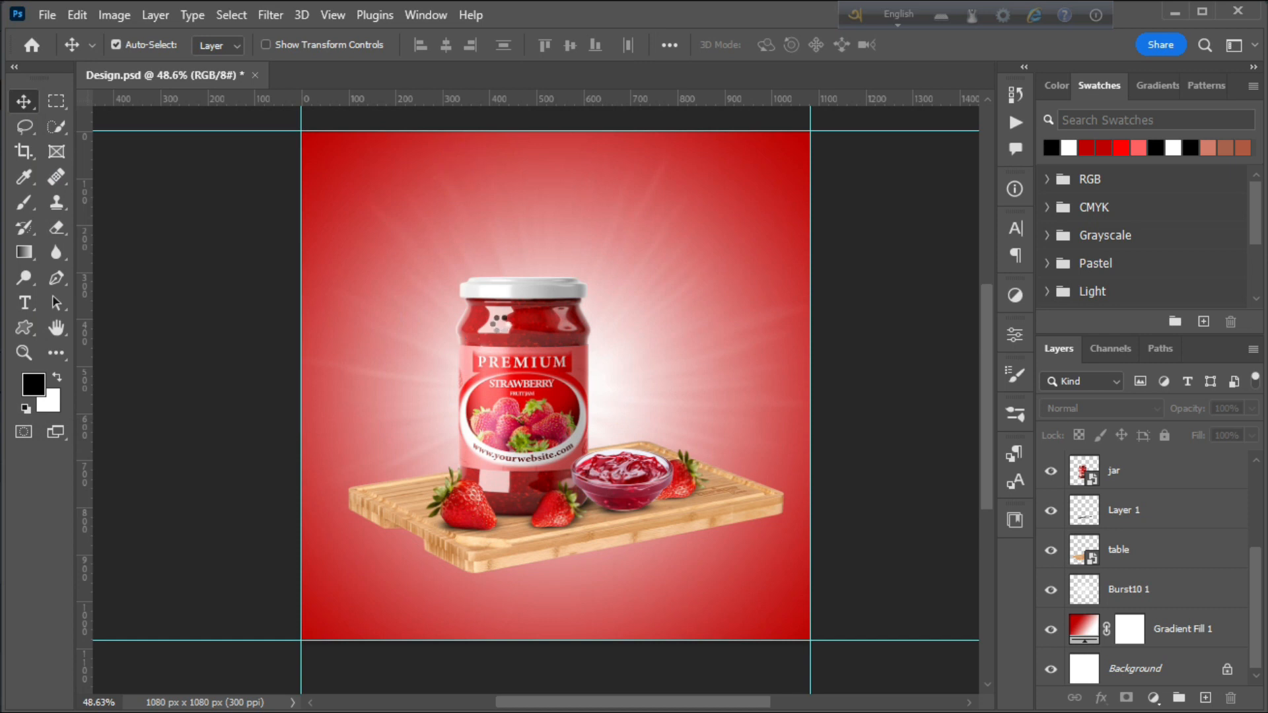
pyautogui.moveTo(558, 639); pyautogui.dragTo(555, 383)
pyautogui.click(960, 45)
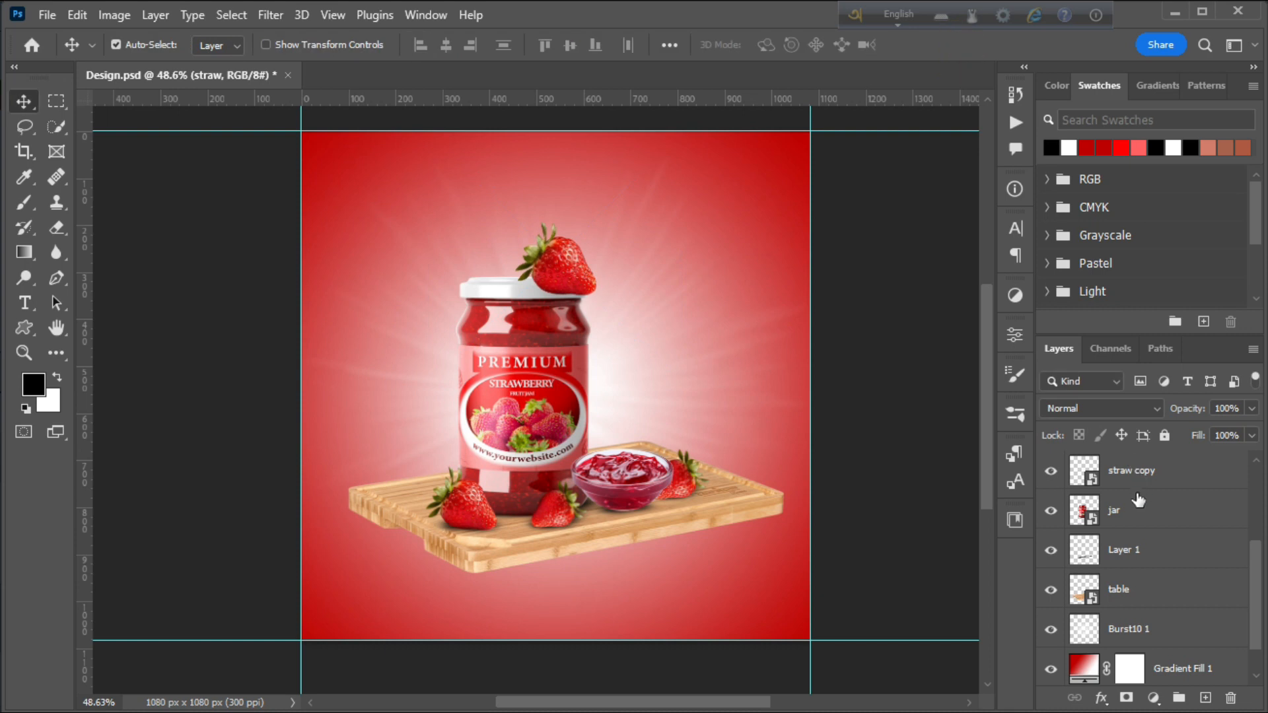
# Move the straw layer beneath Layer 1, then rotate the strawberry and place it partly behind the jar's left side
pyautogui.scroll(3, 1176, 534)
pyautogui.moveTo(1185, 475); pyautogui.dragTo(1187, 609)
pyautogui.hotkey('ctrl', 't')
pyautogui.moveTo(522, 278); pyautogui.dragTo(406, 342)
pyautogui.moveTo(305, 198); pyautogui.dragTo(350, 198)
# Duplicate the strawberry to behind the jar's upper right side, scaling it down and rotating it to a different angle
pyautogui.moveTo(451, 354); pyautogui.dragTo(604, 302)
pyautogui.click(962, 45)
pyautogui.hotkey('ctrl', 't')
pyautogui.moveTo(764, 179); pyautogui.dragTo(615, 180)
pyautogui.moveTo(747, 212); pyautogui.dragTo(675, 241)
pyautogui.click(962, 45)
# Duplicate the strawberry to the artboard's upper right, then transform it so it is cut off by the right edge
pyautogui.moveTo(432, 346); pyautogui.dragTo(731, 239)
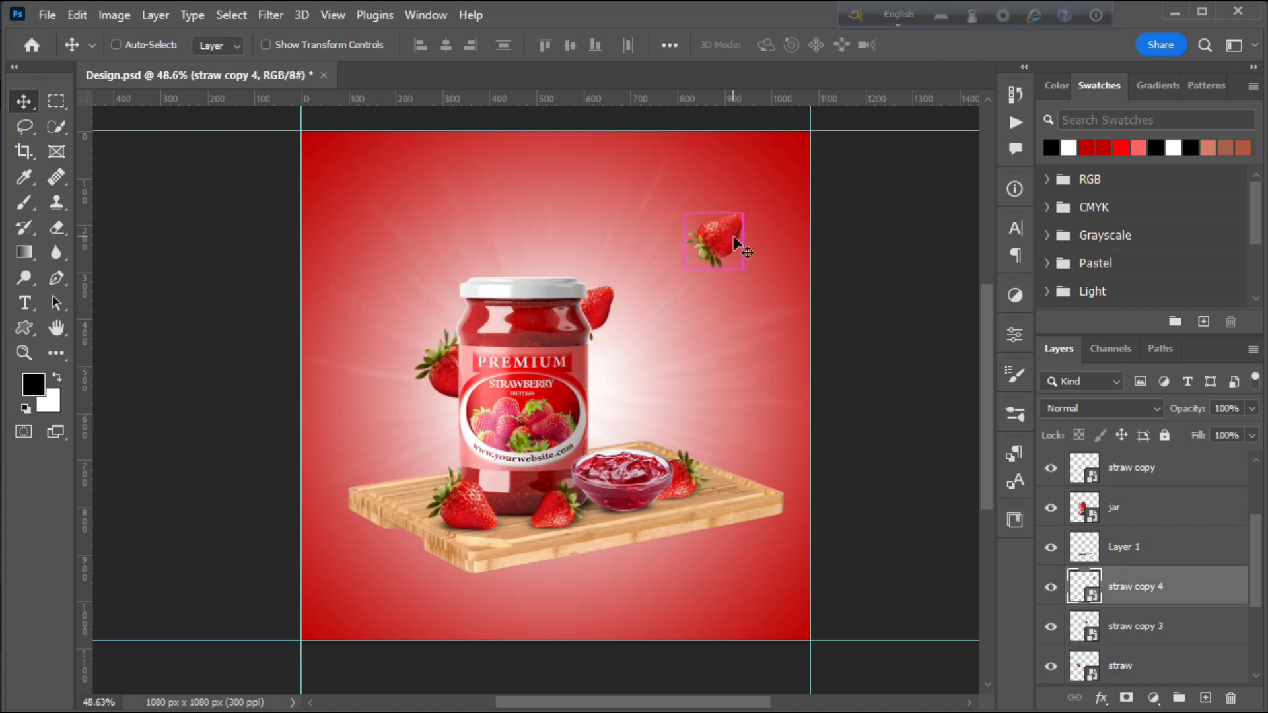
pyautogui.hotkey('ctrl', 't')
pyautogui.moveTo(848, 345); pyautogui.dragTo(773, 181)
pyautogui.moveTo(805, 304); pyautogui.dragTo(863, 402)
pyautogui.click(963, 45)
# Duplicate the strawberry to the upper left, then flip, rotate and resize it so the artboard's left edge crops it
pyautogui.moveTo(761, 260); pyautogui.dragTo(383, 243)
pyautogui.hotkey('ctrl', 't')
pyautogui.moveTo(569, 113); pyautogui.dragTo(485, 109)
pyautogui.moveTo(391, 235); pyautogui.dragTo(314, 235)
pyautogui.moveTo(466, 302); pyautogui.dragTo(540, 493)
pyautogui.rightClick(318, 223)
pyautogui.click(370, 581)
pyautogui.moveTo(369, 239)
pyautogui.mouseDown()
pyautogui.moveTo(335, 241)
pyautogui.moveTo(351, 239)
pyautogui.mouseUp()
pyautogui.moveTo(462, 317); pyautogui.dragTo(454, 331)
pyautogui.moveTo(319, 247); pyautogui.dragTo(321, 274)
pyautogui.click(248, 426)
# Duplicate the strawberry beside the jar, shrink and rotate it, and place it above the wooden board near the left edge
pyautogui.moveTo(451, 383); pyautogui.dragTo(406, 325)
pyautogui.hotkey('ctrl', 't')
pyautogui.moveTo(273, 406); pyautogui.dragTo(365, 336)
pyautogui.moveTo(457, 273); pyautogui.dragTo(345, 428)
pyautogui.moveTo(404, 515); pyautogui.dragTo(392, 499)
pyautogui.click(962, 45)
# Duplicate the small left strawberry to the area above the bowl's right side and scale it down slightly
pyautogui.moveTo(335, 423); pyautogui.dragTo(712, 442)
pyautogui.hotkey('ctrl', 't')
pyautogui.moveTo(767, 518); pyautogui.dragTo(747, 483)
pyautogui.click(963, 45)
# Duplicate a strawberry to the open area right of the jar's lid, then rotate and scale it to a medium size
pyautogui.moveTo(316, 271); pyautogui.dragTo(701, 323)
pyautogui.hotkey('ctrl', 'z')
pyautogui.moveTo(598, 317); pyautogui.dragTo(703, 325)
pyautogui.hotkey('ctrl', 't')
pyautogui.moveTo(792, 218); pyautogui.dragTo(644, 201)
pyautogui.moveTo(725, 333)
pyautogui.mouseDown()
pyautogui.moveTo(702, 348)
pyautogui.moveTo(706, 336)
pyautogui.mouseUp()
pyautogui.moveTo(746, 446); pyautogui.dragTo(730, 407)
pyautogui.moveTo(679, 332); pyautogui.dragTo(685, 357)
pyautogui.moveTo(774, 283); pyautogui.dragTo(618, 247)
pyautogui.moveTo(670, 365); pyautogui.dragTo(711, 326)
pyautogui.moveTo(712, 327); pyautogui.dragTo(711, 325)
pyautogui.click(963, 45)
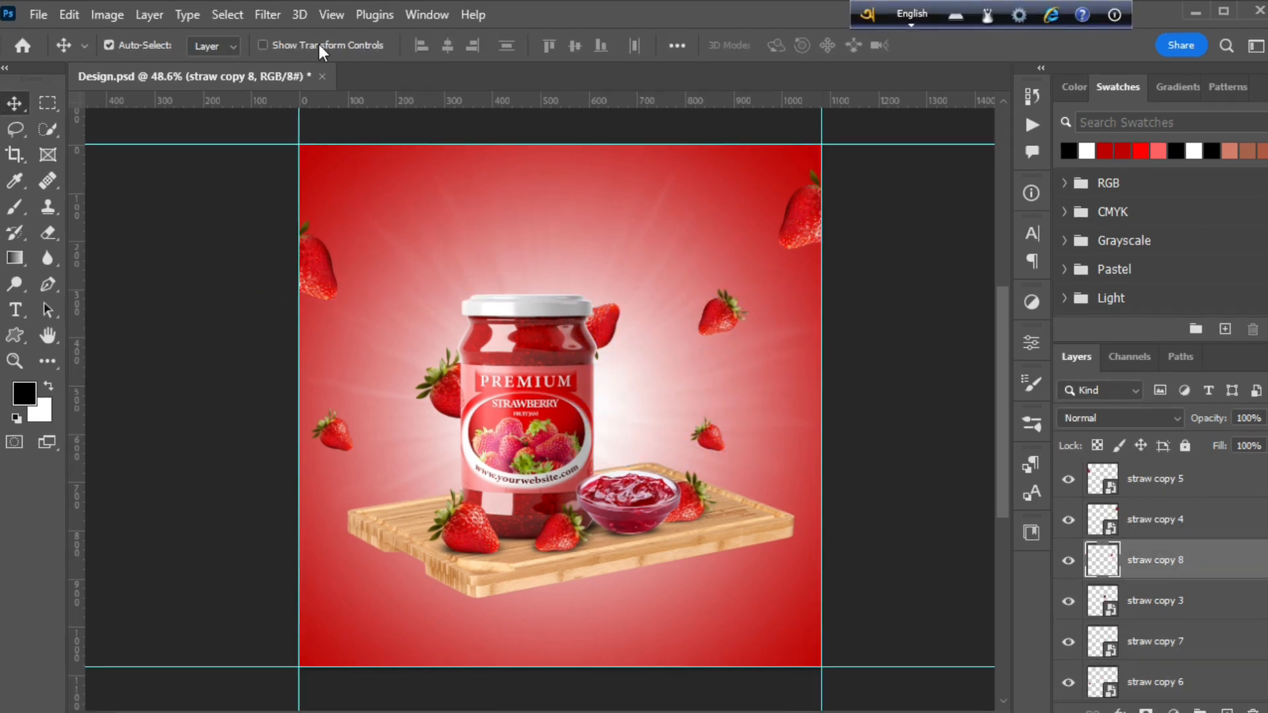
# Apply Motion Blur to the medium strawberry right of the jar with a 31° angle and 11 pixels distance
pyautogui.click(268, 14)
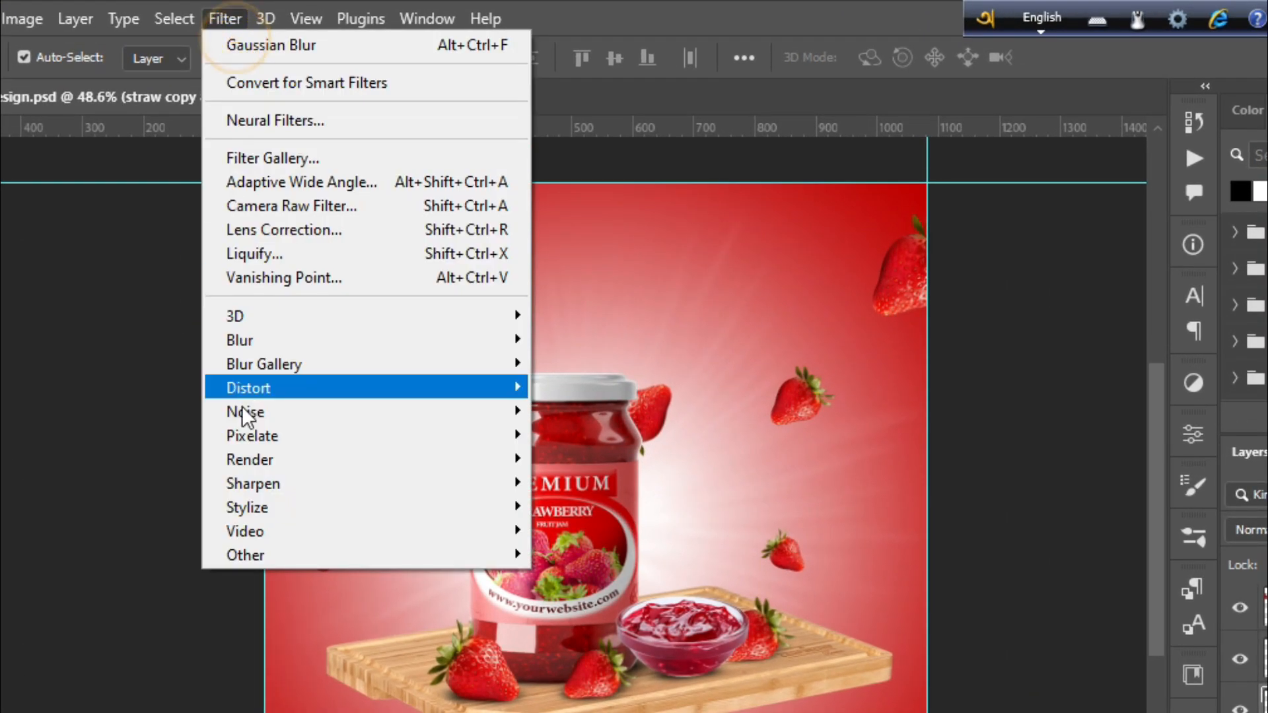
pyautogui.moveTo(382, 348)
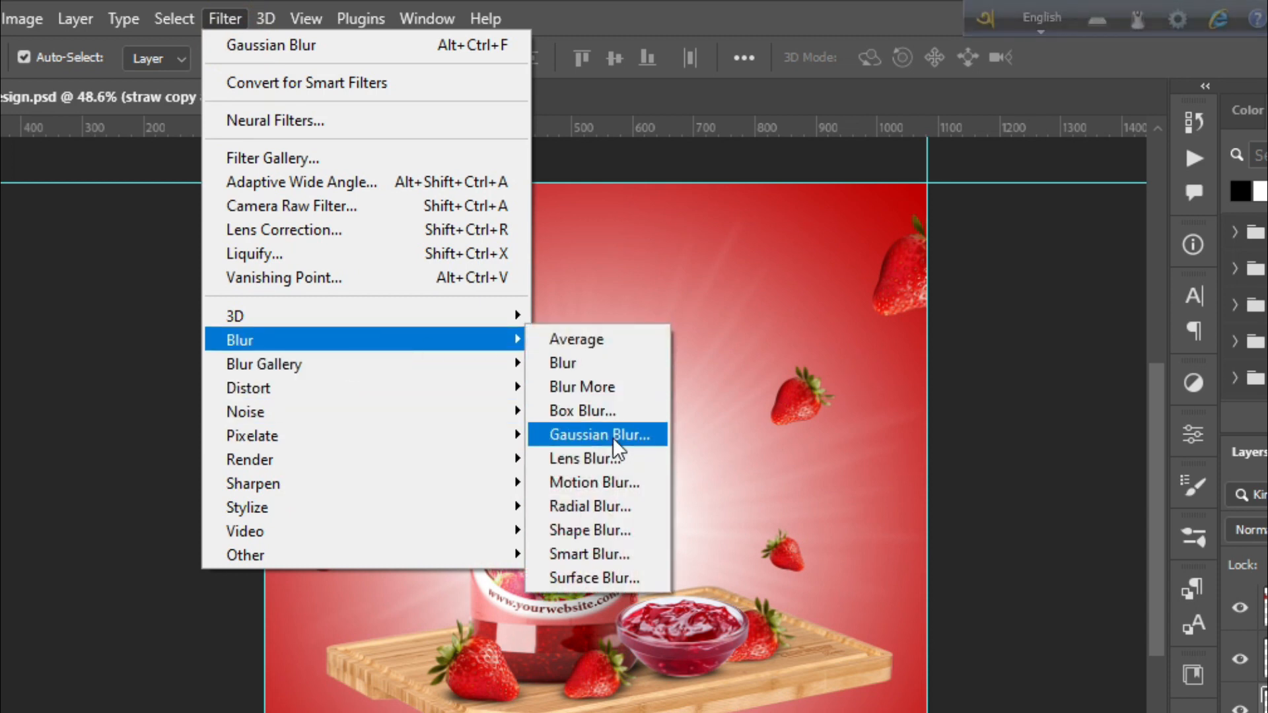
pyautogui.click(611, 480)
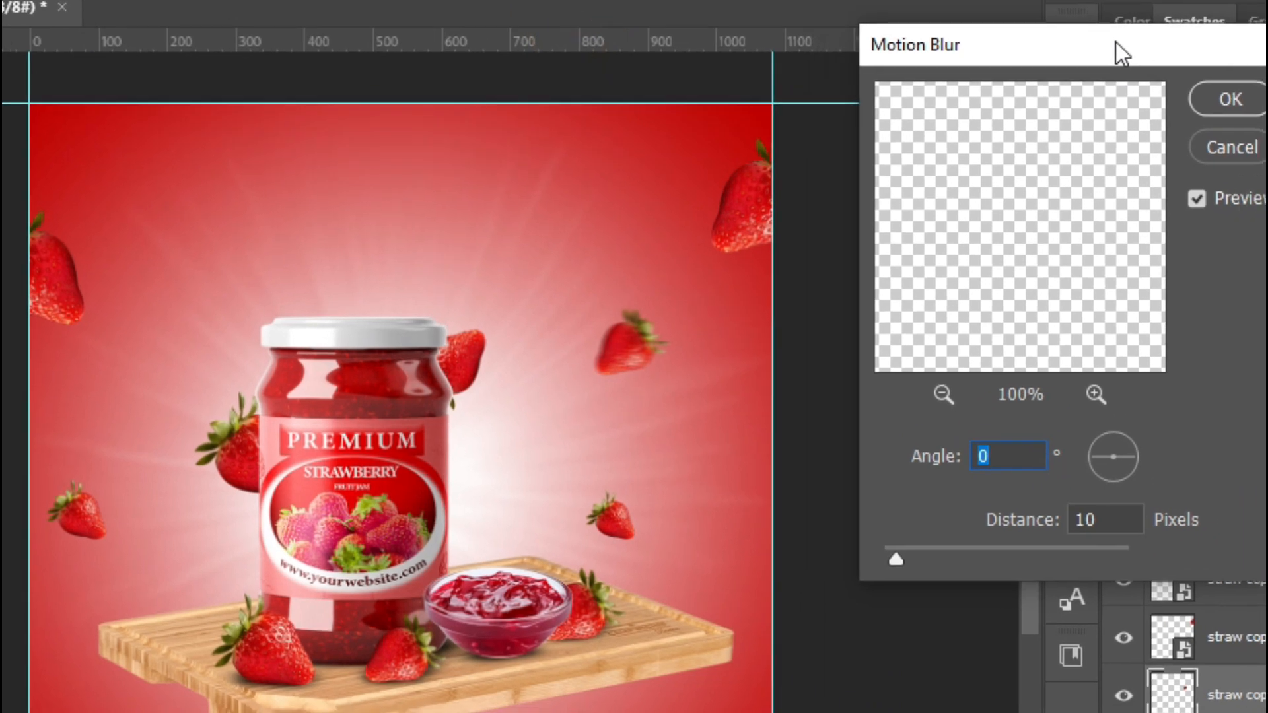
pyautogui.click(1134, 443)
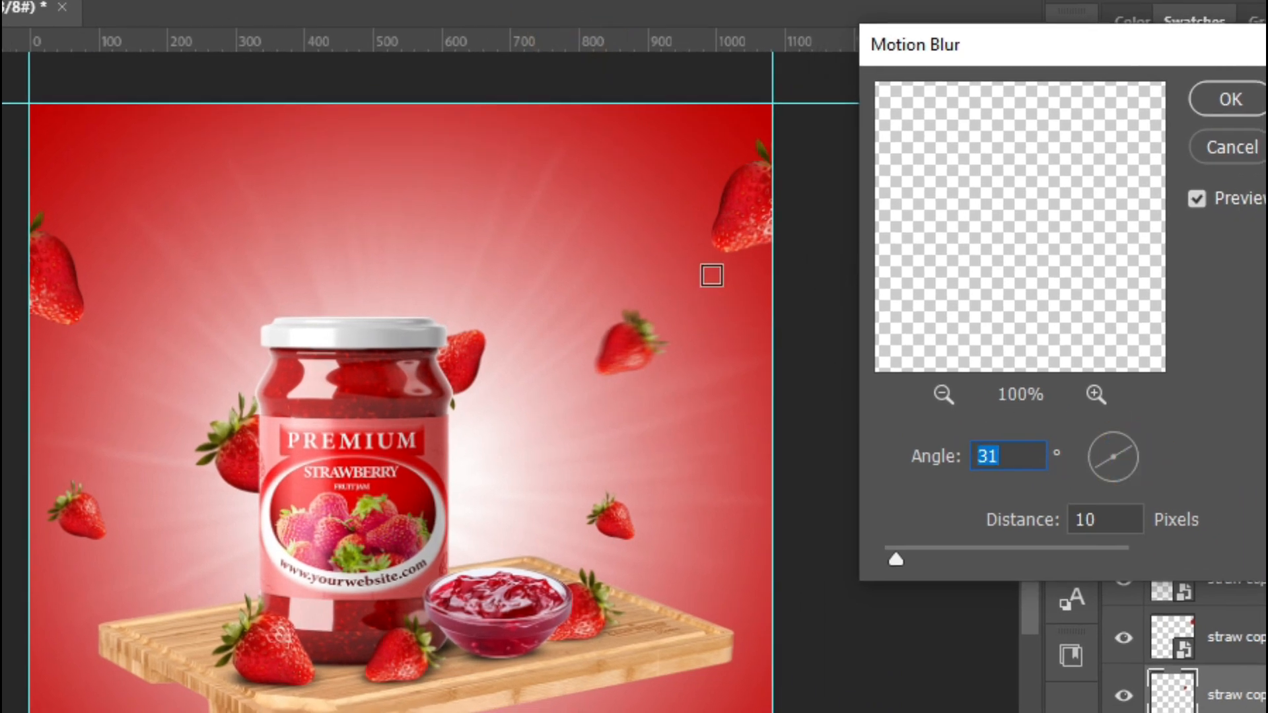
pyautogui.moveTo(895, 560); pyautogui.dragTo(897, 563)
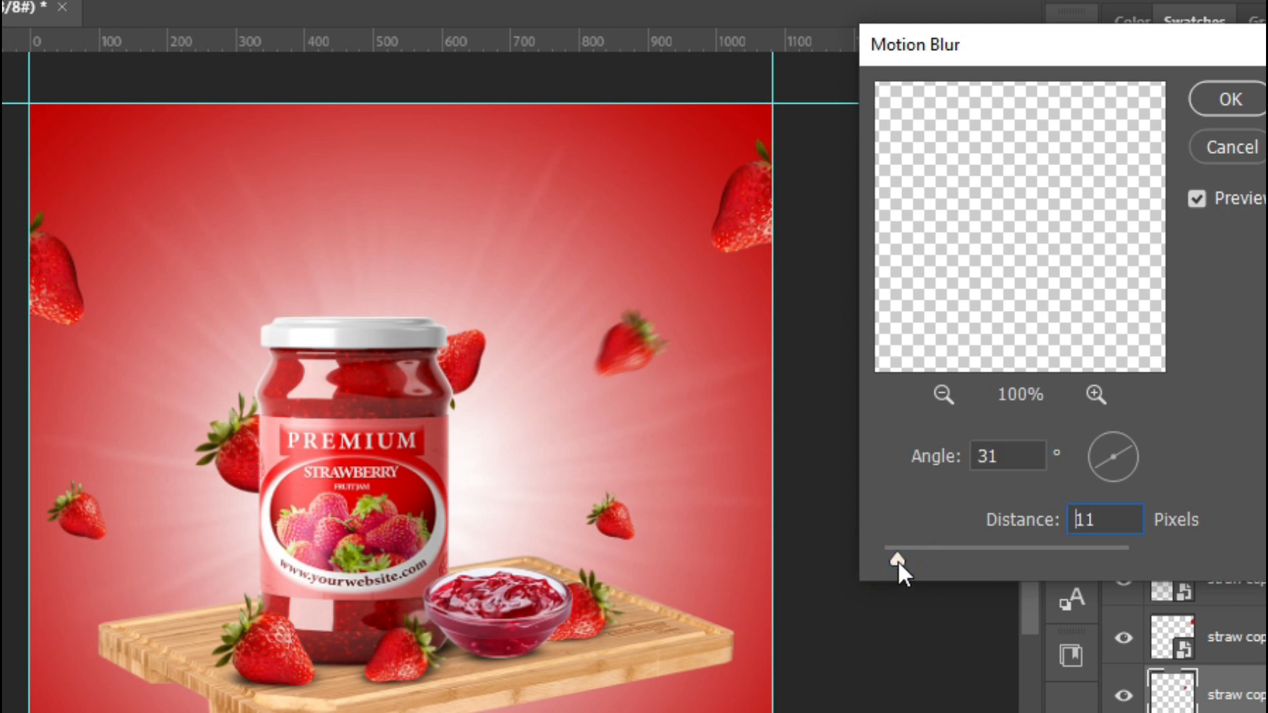
pyautogui.click(1218, 98)
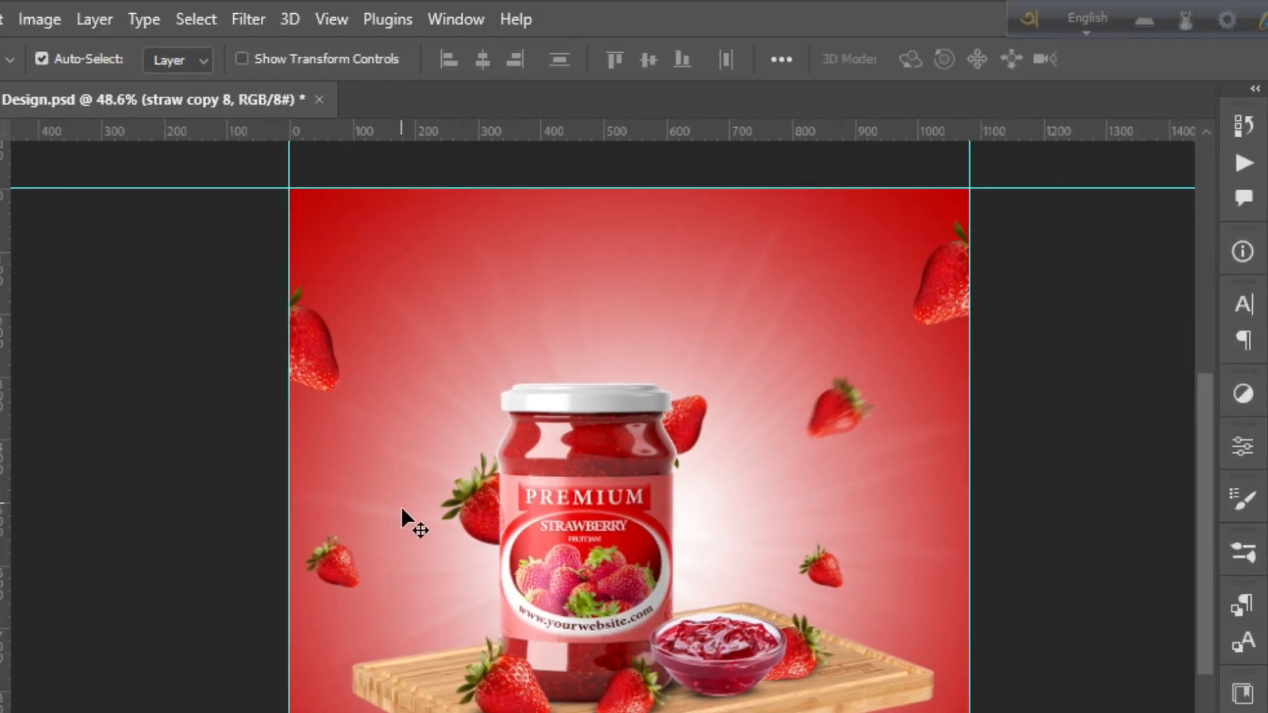
# Apply Motion Blur to the small lower-left strawberry with a -34° angle and 11 pixels distance
pyautogui.click(249, 19)
pyautogui.moveTo(481, 358)
pyautogui.click(687, 497)
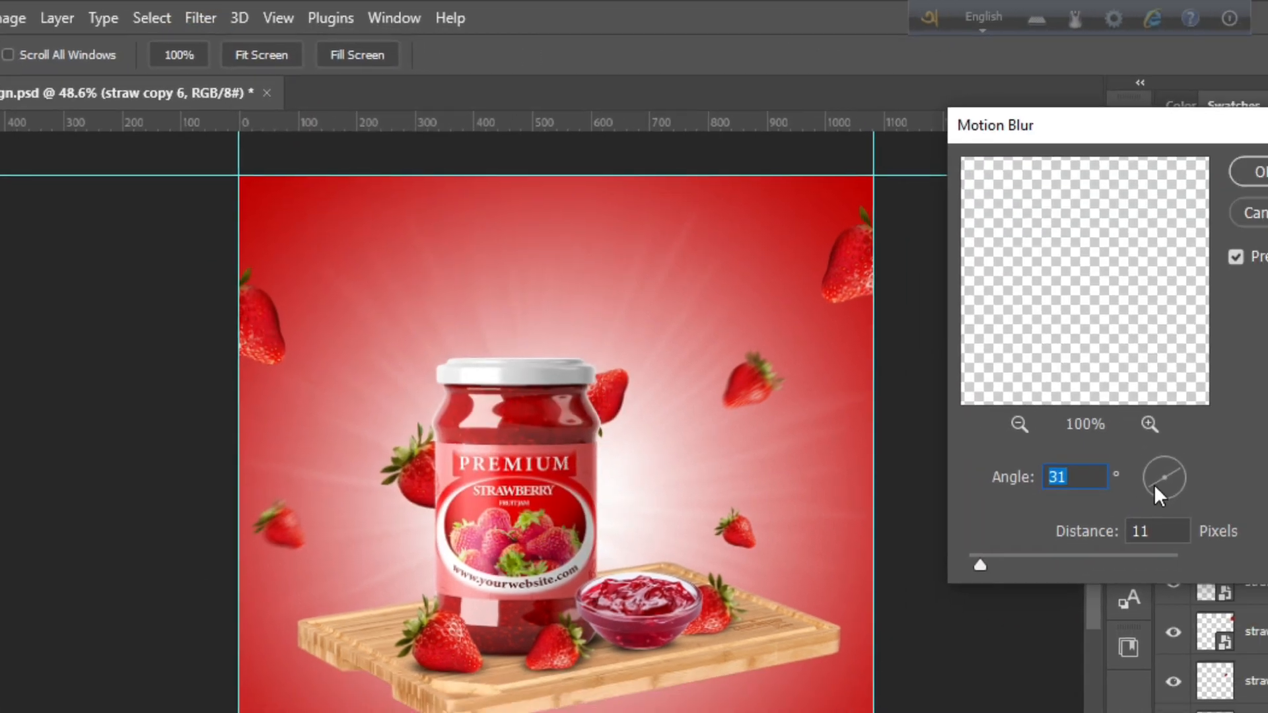
pyautogui.moveTo(1154, 485); pyautogui.dragTo(1134, 457)
pyautogui.press('Return')
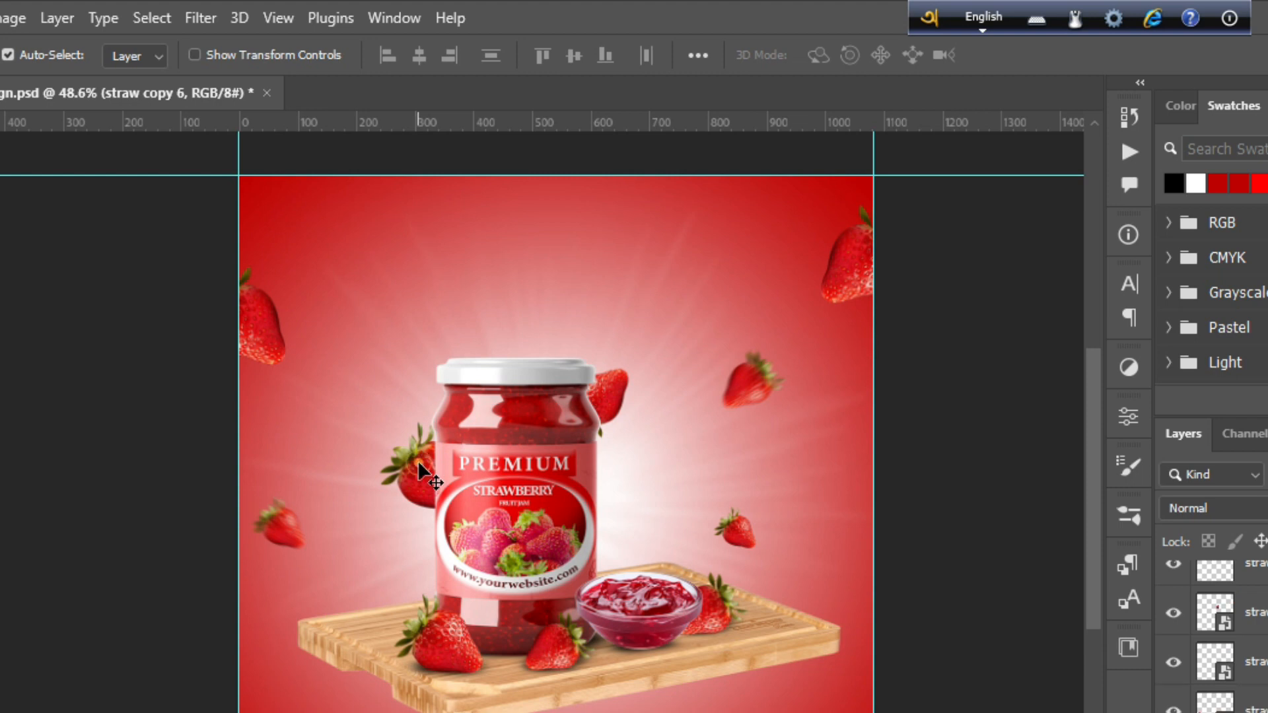
# Apply a Gaussian Blur of 1.8 pixels radius to the large strawberry at the artboard's left edge
pyautogui.click(408, 457)
pyautogui.click(261, 317)
pyautogui.click(200, 18)
pyautogui.moveTo(297, 328)
pyautogui.click(555, 417)
pyautogui.click(994, 462)
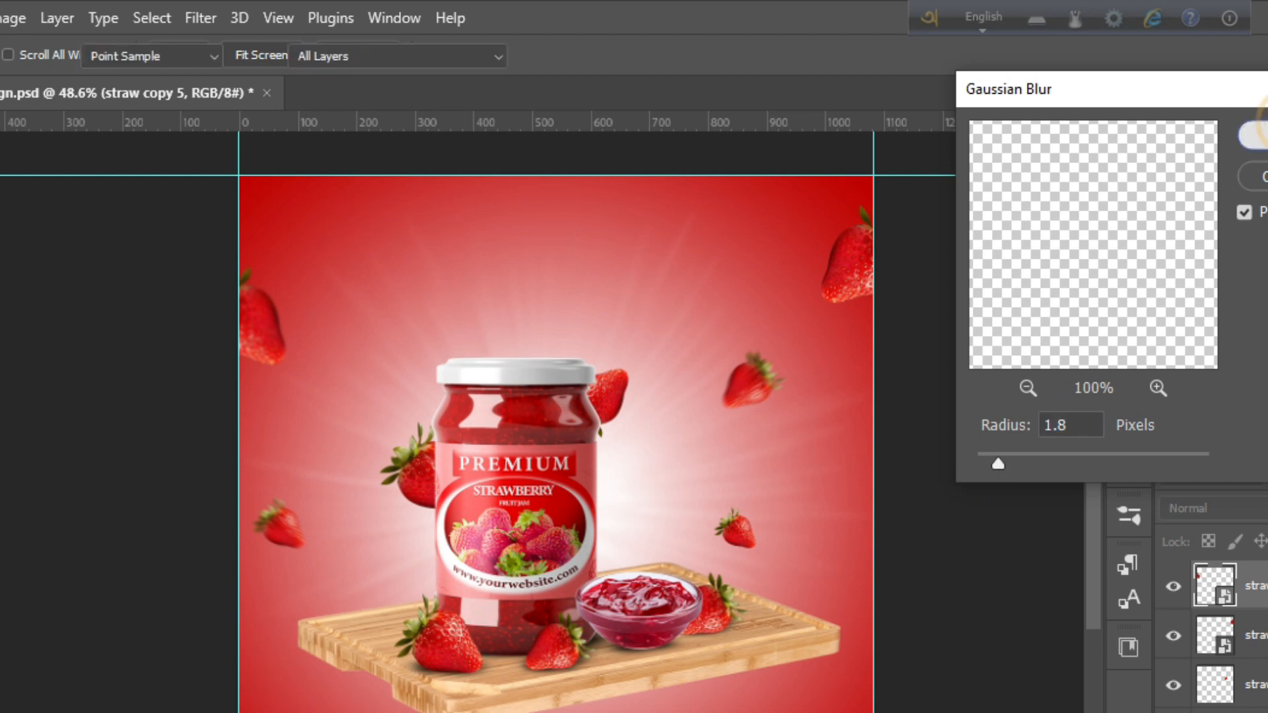
pyautogui.press('Return')
# Apply Motion Blur to the strawberry behind the jar's left side with a -34° angle and 11 pixels distance
pyautogui.click(428, 473)
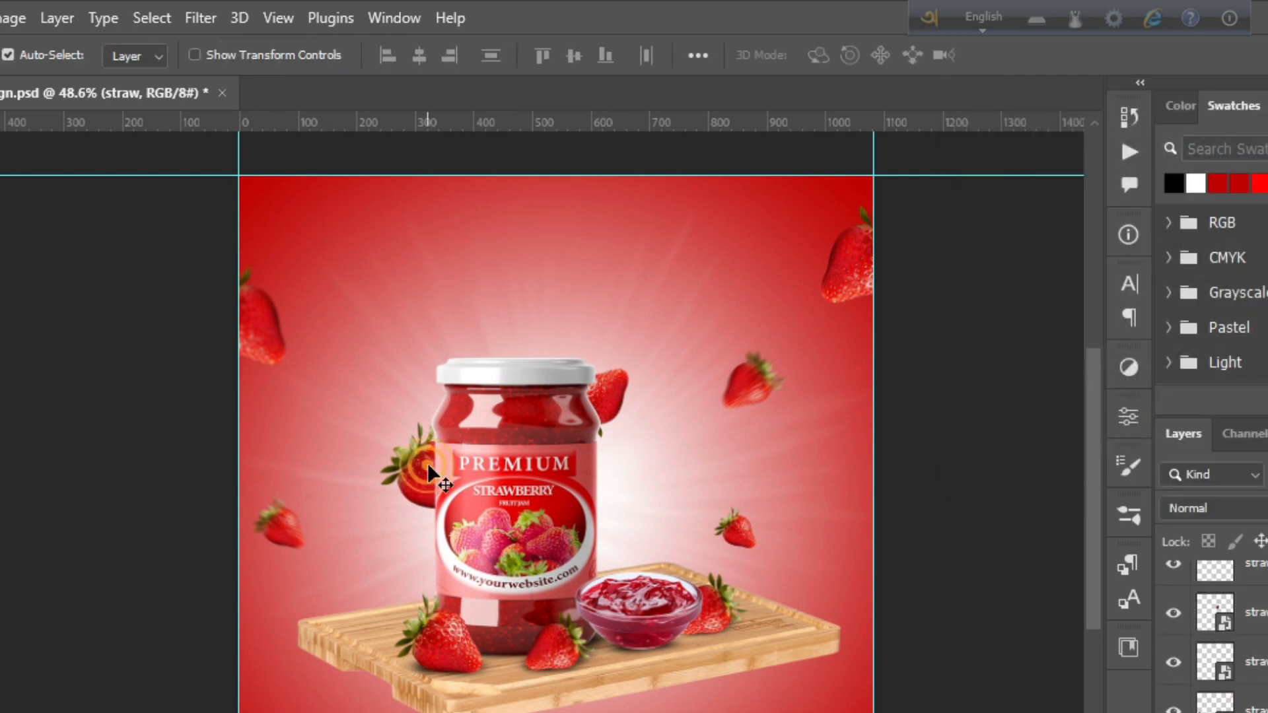
pyautogui.click(192, 17)
pyautogui.moveTo(348, 330)
pyautogui.click(554, 462)
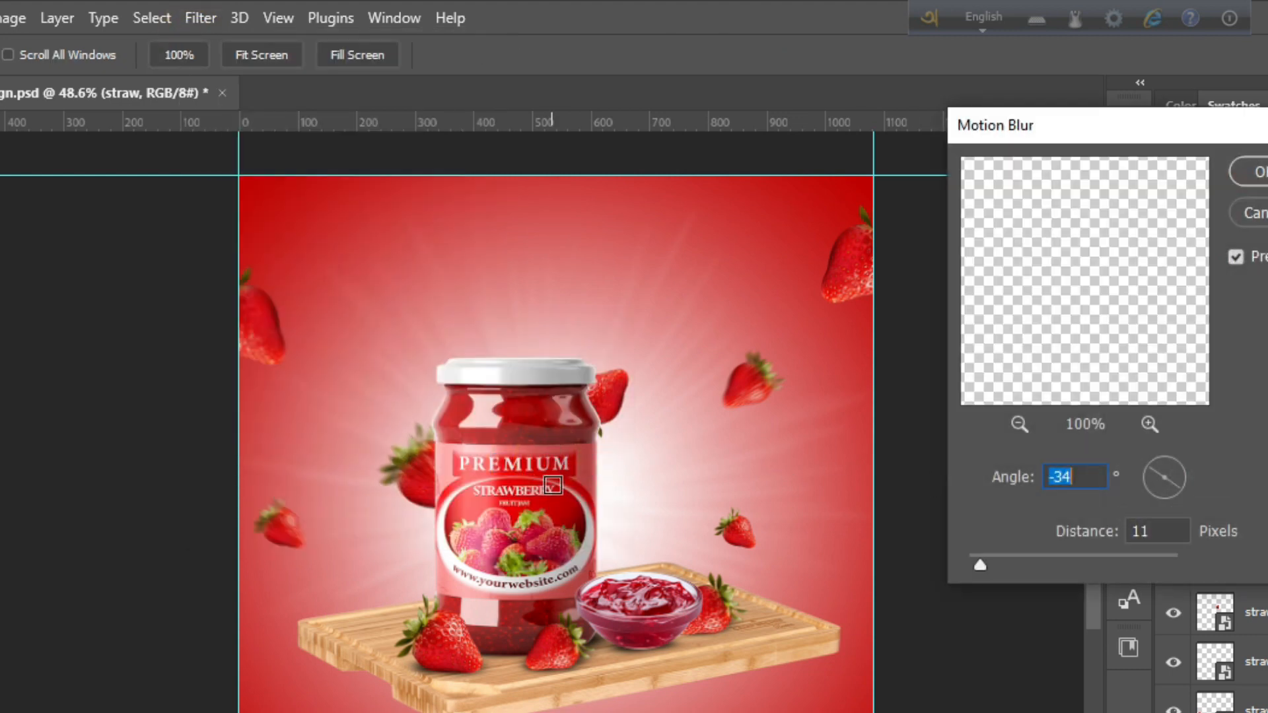
pyautogui.click(1257, 175)
# Duplicate the small strawberry above the bowl and place the copy partly behind the jar's lower right side
pyautogui.scroll(-1, 566, 566)
pyautogui.scroll(1, 627, 585)
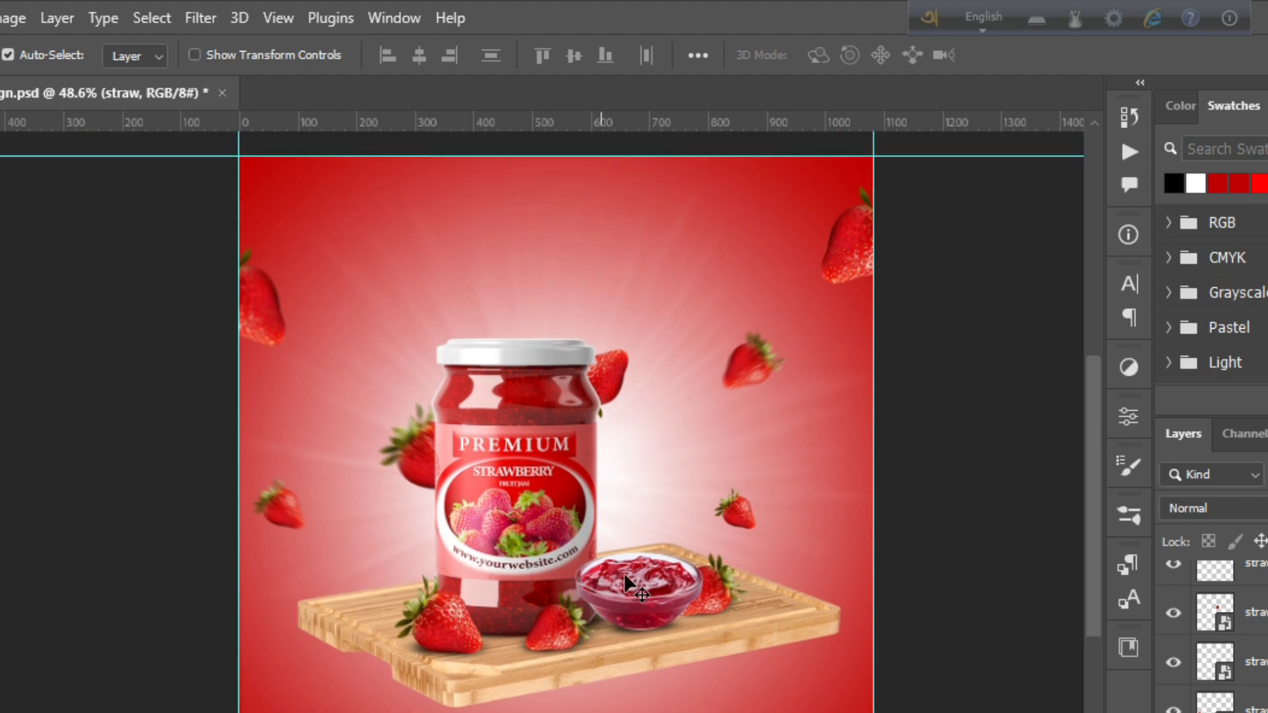
pyautogui.moveTo(746, 515); pyautogui.dragTo(594, 519)
# Apply Motion Blur to the copied strawberry behind the jar's right side with a -34° angle and 11 pixels distance
pyautogui.click(215, 20)
pyautogui.moveTo(431, 334)
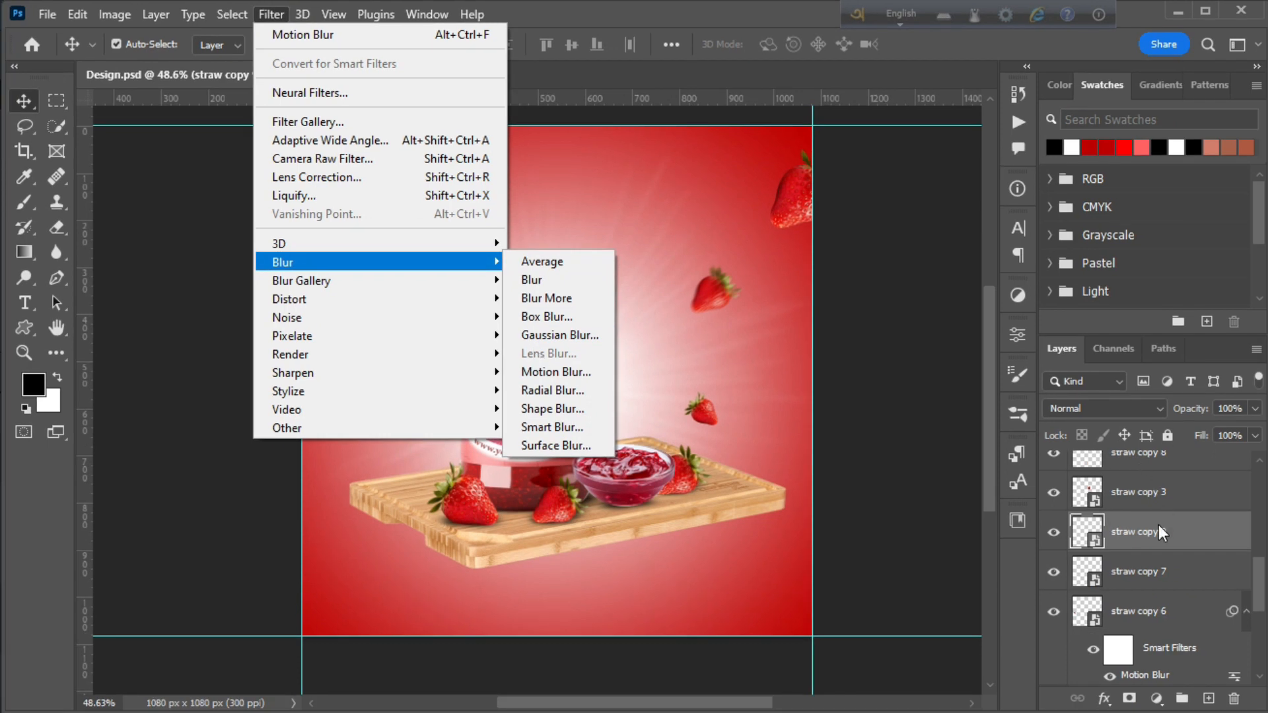
pyautogui.rightClick(1162, 532)
pyautogui.click(271, 14)
pyautogui.moveTo(282, 262)
pyautogui.click(556, 372)
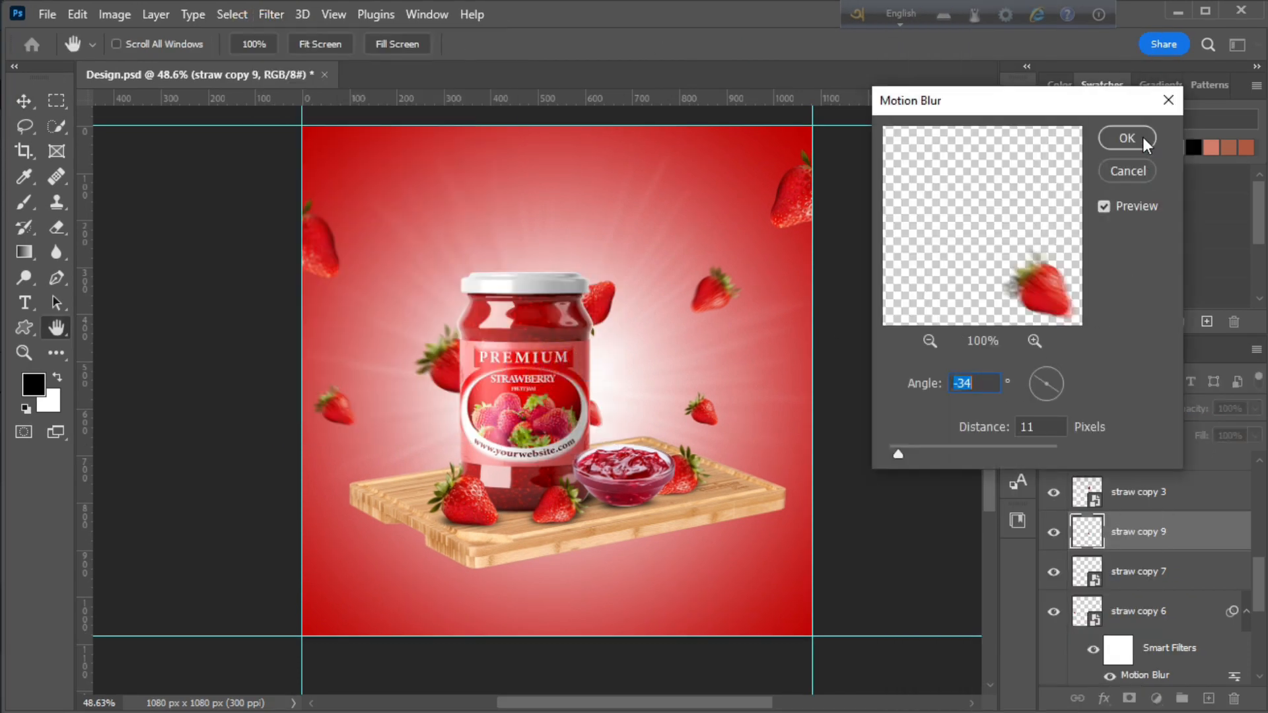
pyautogui.click(1142, 137)
# Add a Drop Shadow effect to the table layer and uncover the board to preview the shadow
pyautogui.click(523, 538)
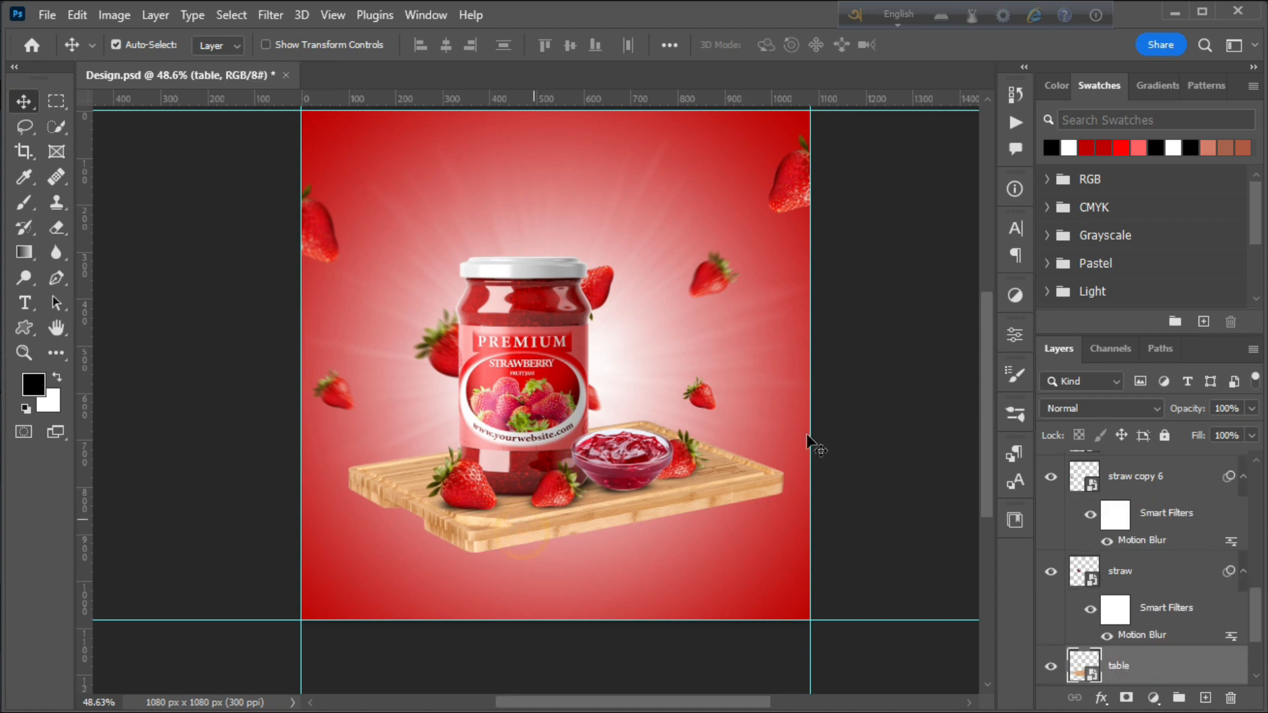
pyautogui.click(1219, 669)
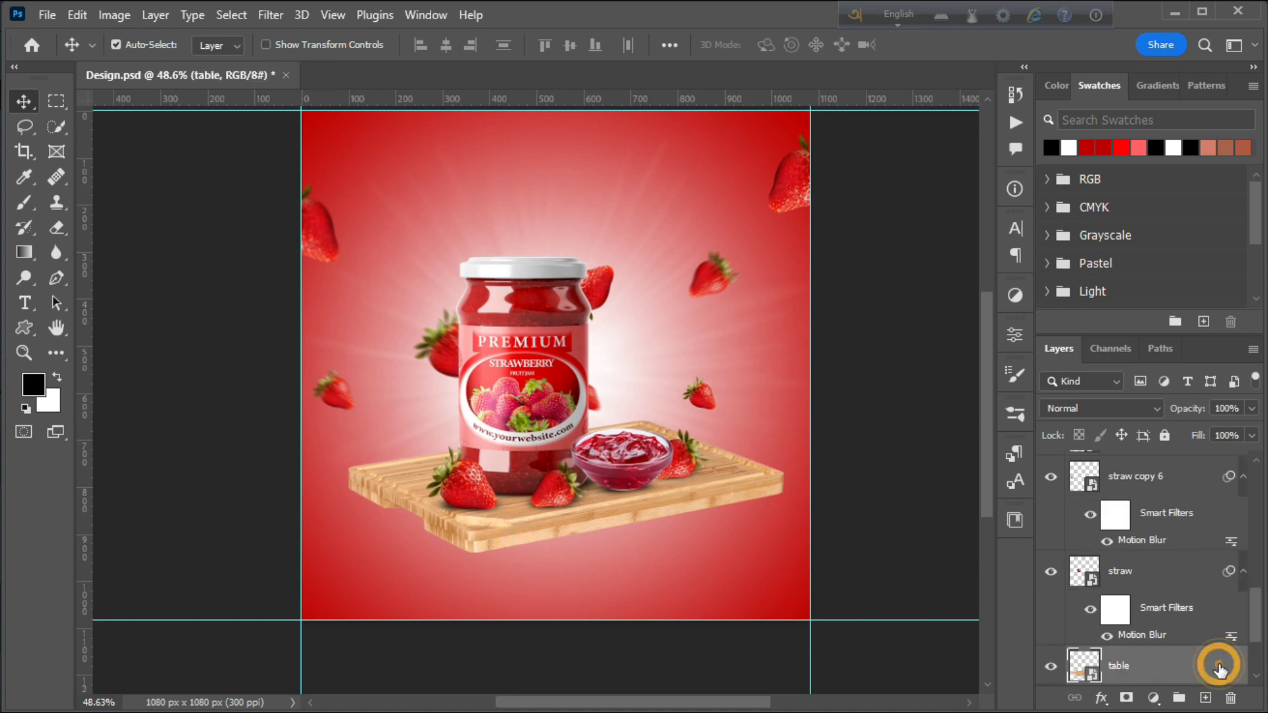
pyautogui.doubleClick(1219, 669)
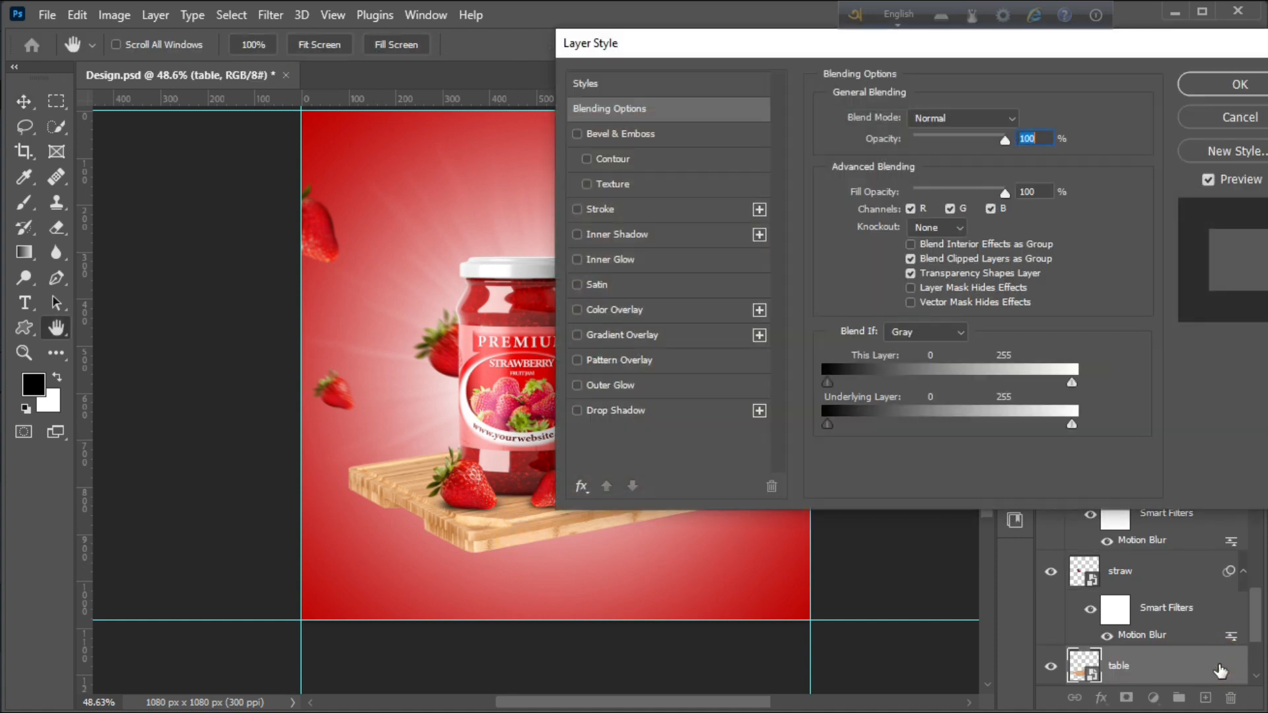
pyautogui.click(602, 409)
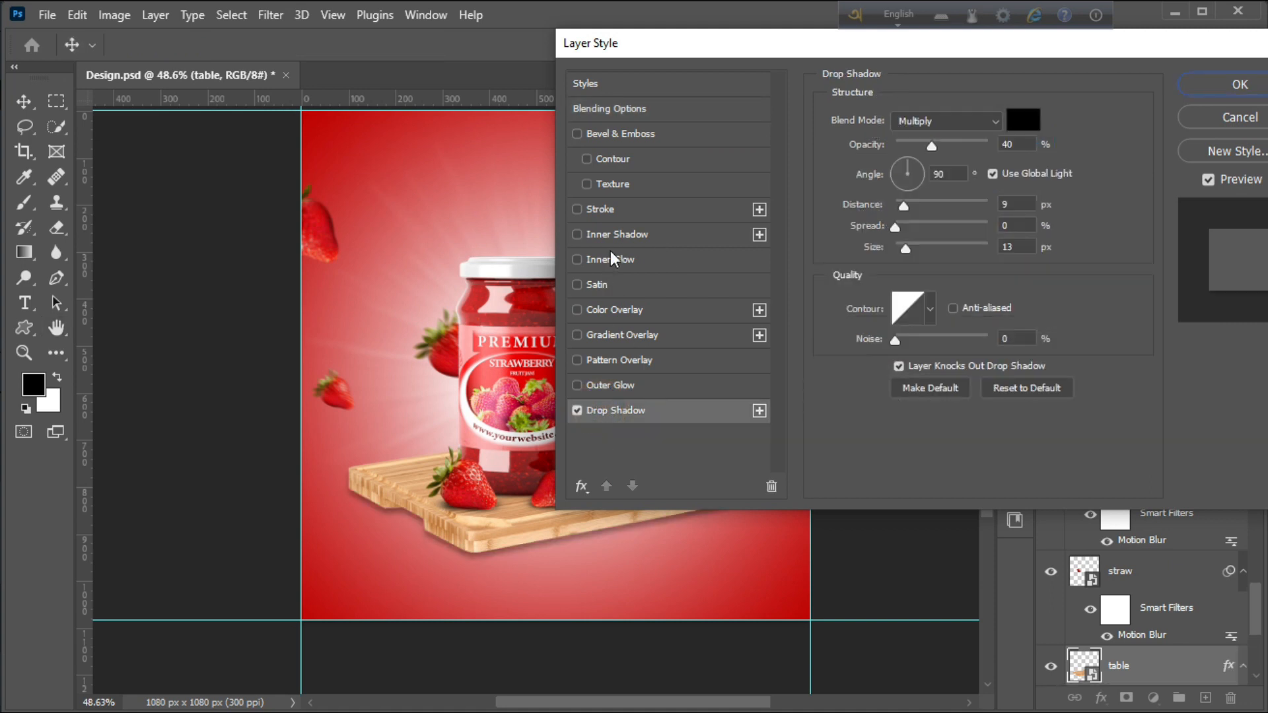
pyautogui.moveTo(645, 45); pyautogui.dragTo(776, 29)
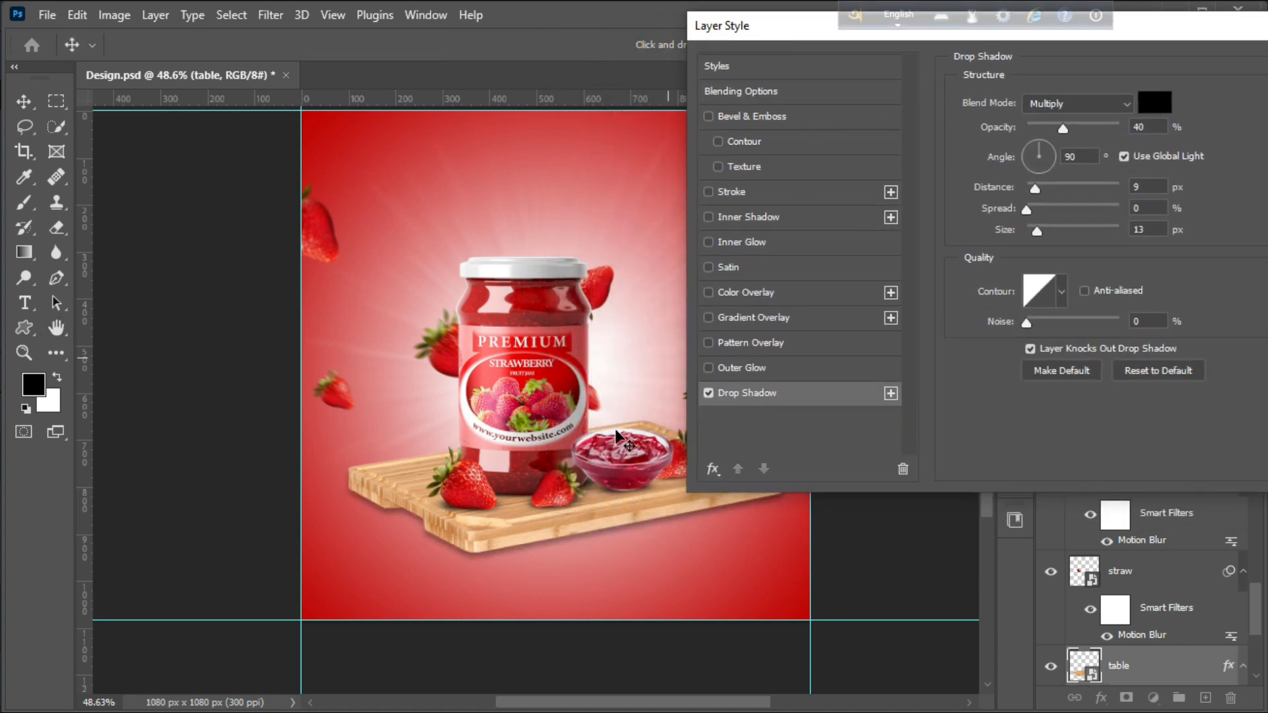
# Set the table's drop shadow to a 90° angle, 6 px distance and 1 px size, and adjust its opacity
pyautogui.moveTo(589, 526); pyautogui.dragTo(584, 521)
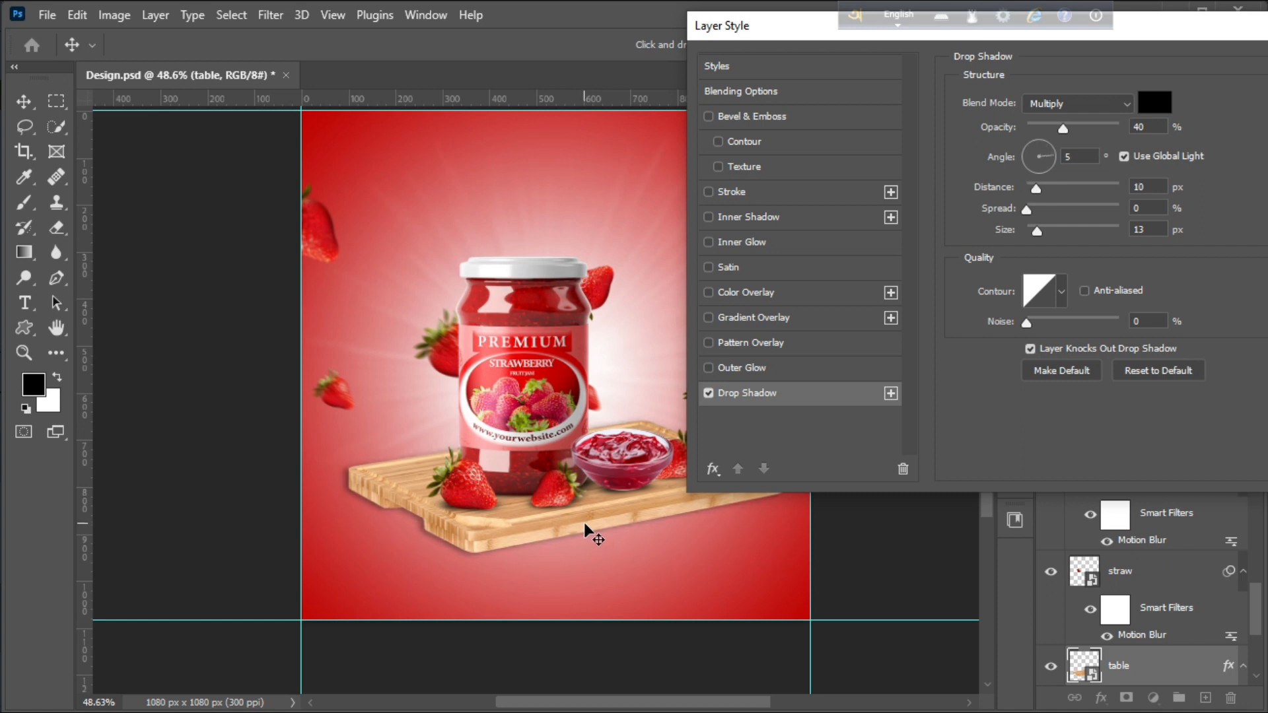
pyautogui.moveTo(1034, 189); pyautogui.dragTo(1025, 190)
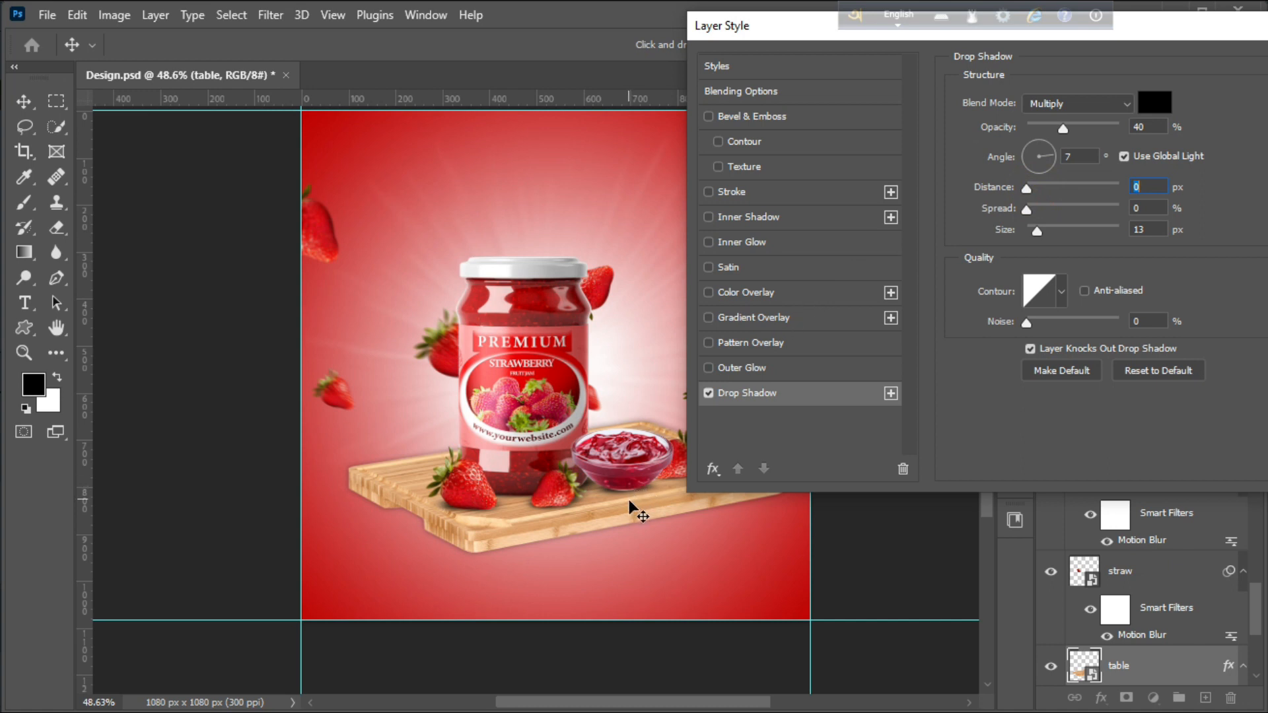
pyautogui.moveTo(629, 506); pyautogui.dragTo(629, 510)
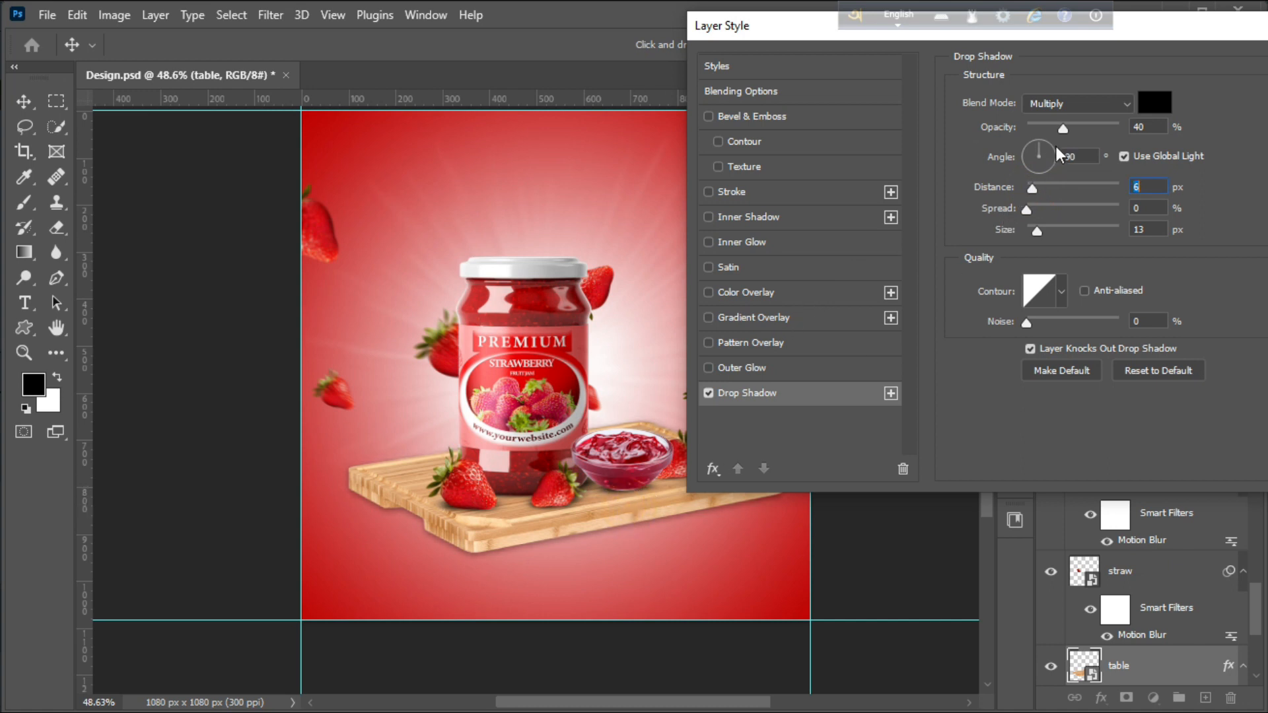
pyautogui.click(1096, 126)
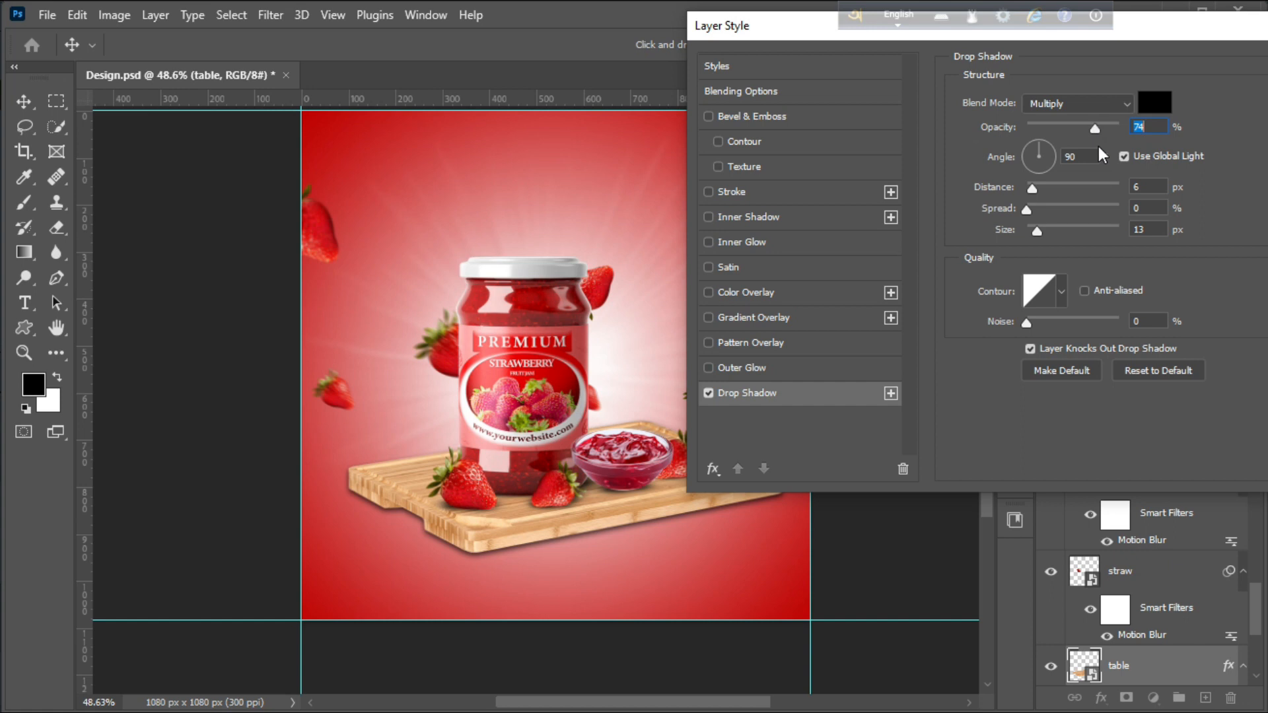
pyautogui.moveTo(1036, 232); pyautogui.dragTo(1031, 235)
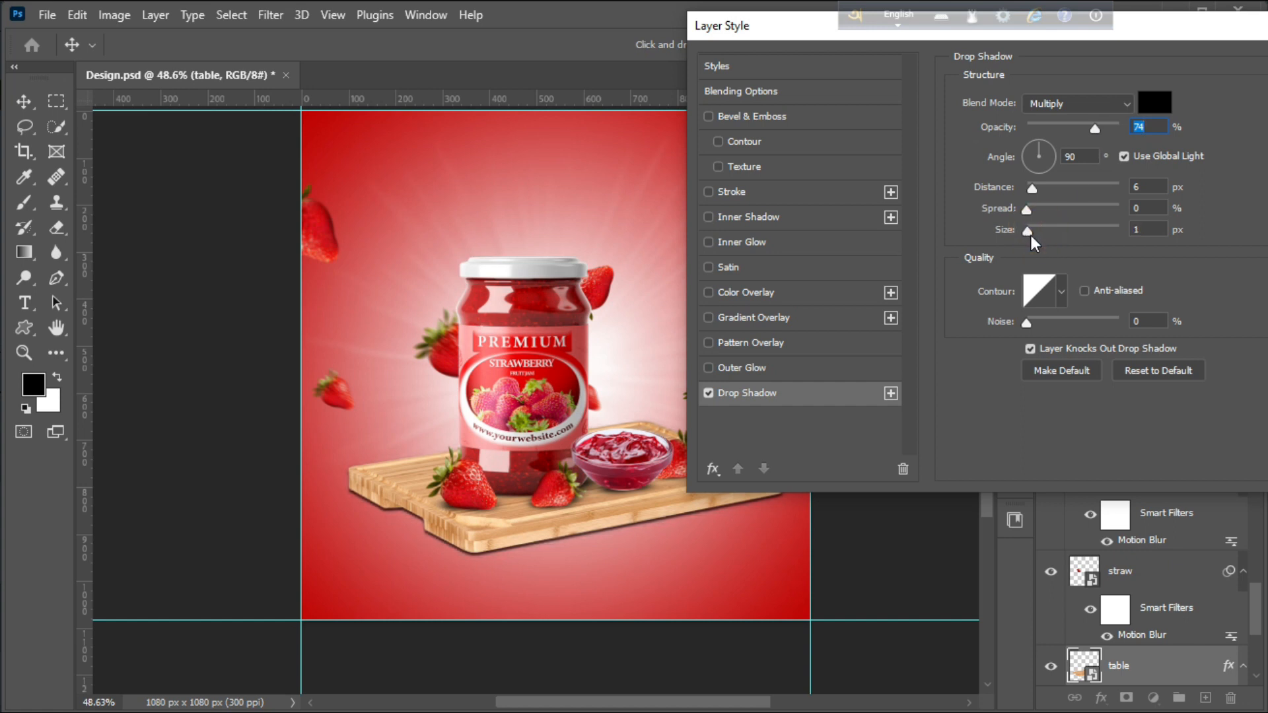
pyautogui.moveTo(1095, 128); pyautogui.dragTo(1060, 125)
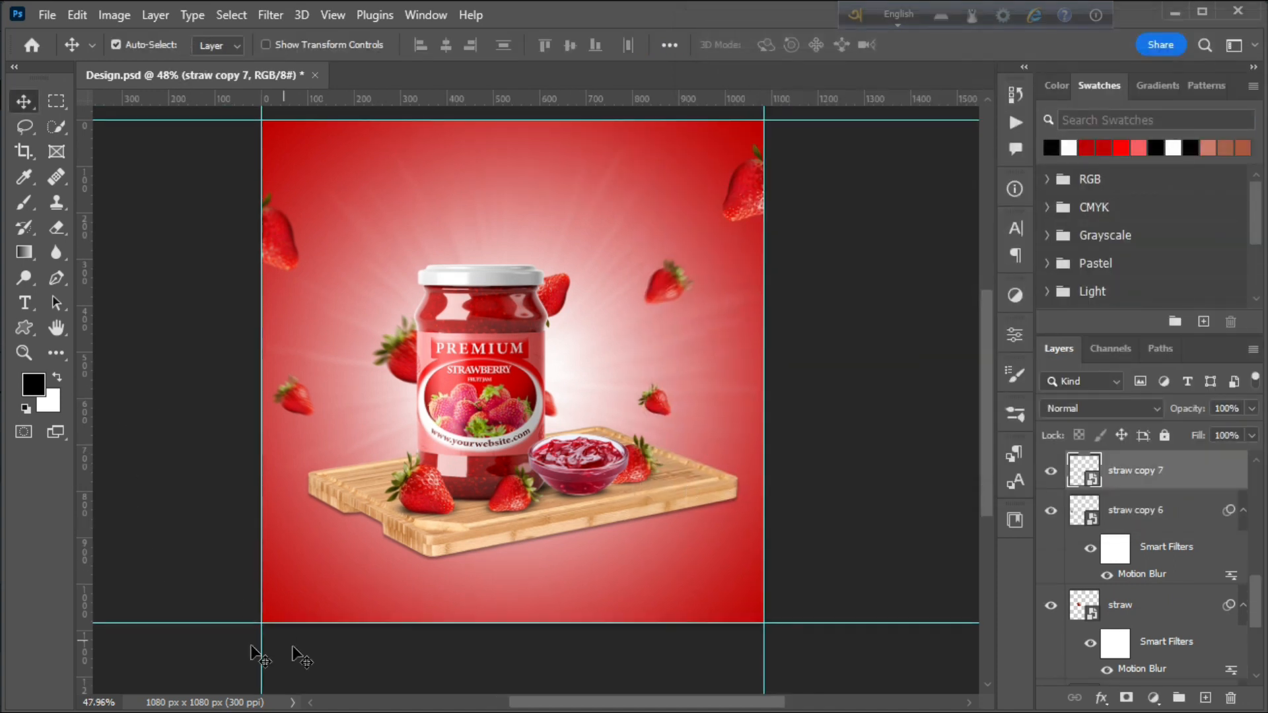
# Add the headline text "Strawberry" above the jar in 25 pt Requited Script Demo Regular
pyautogui.rightClick(28, 304)
pyautogui.click(64, 301)
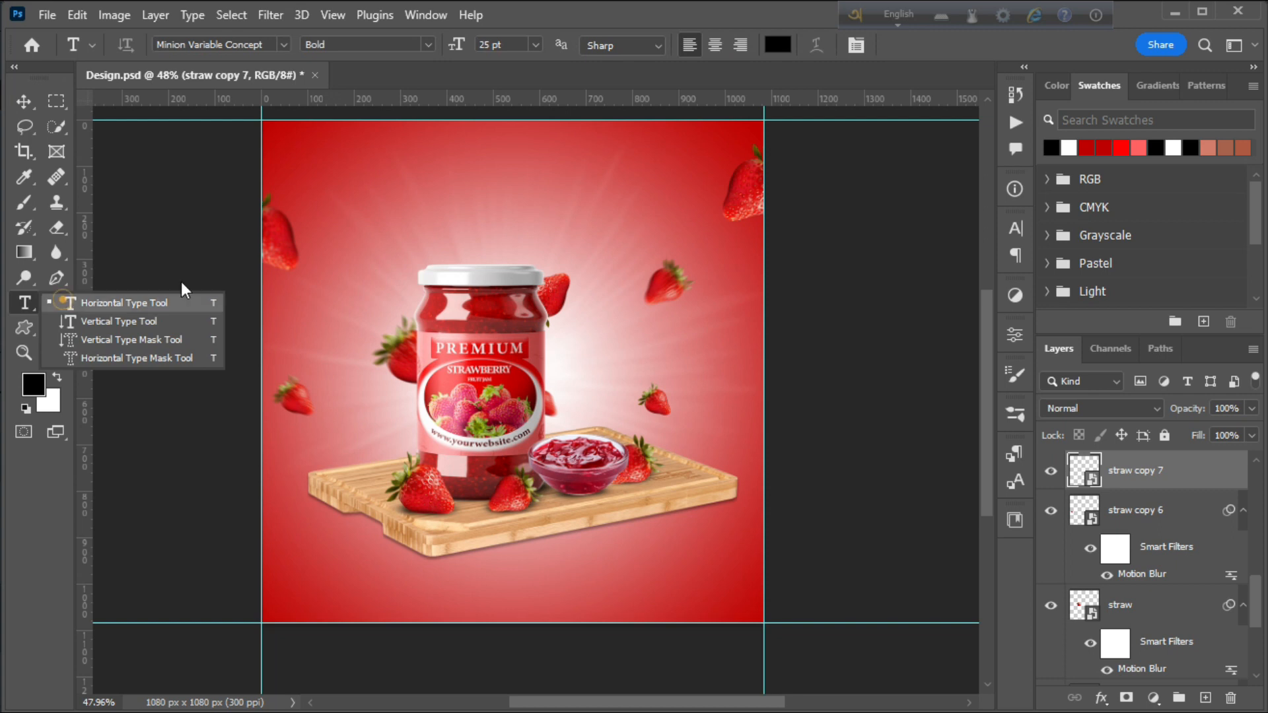
pyautogui.click(417, 188)
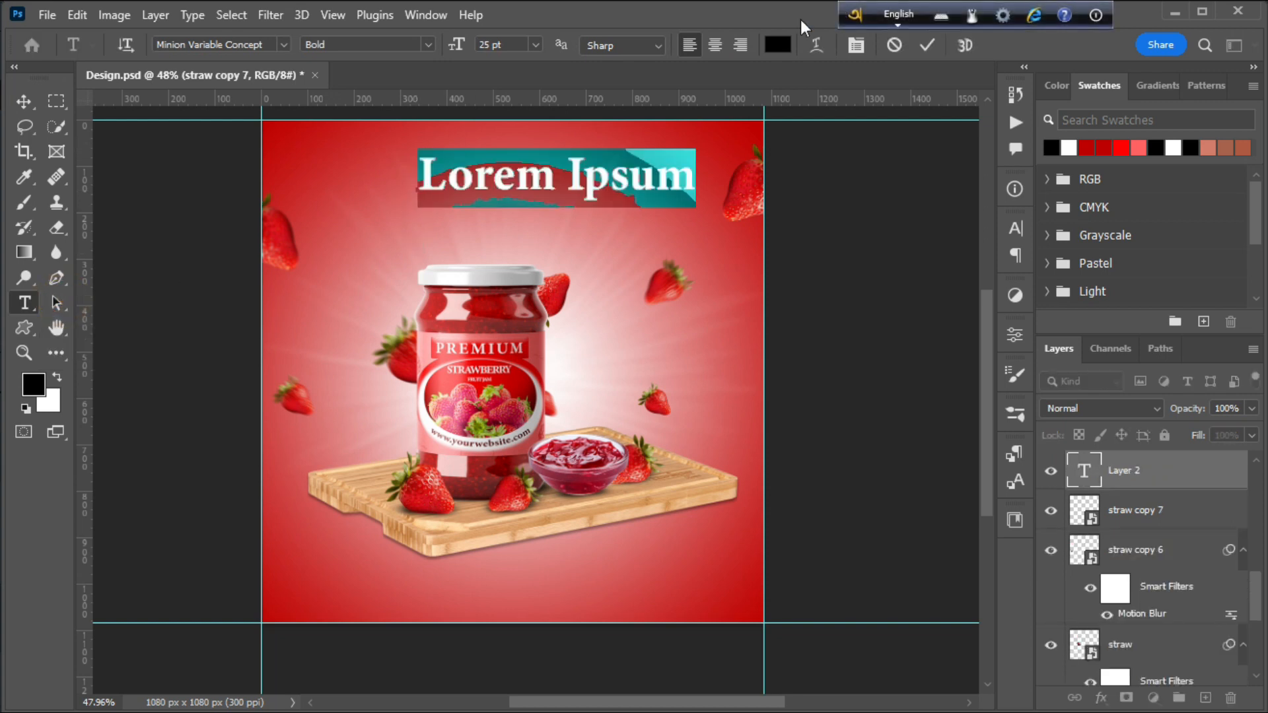
pyautogui.click(264, 44)
pyautogui.write('requit')
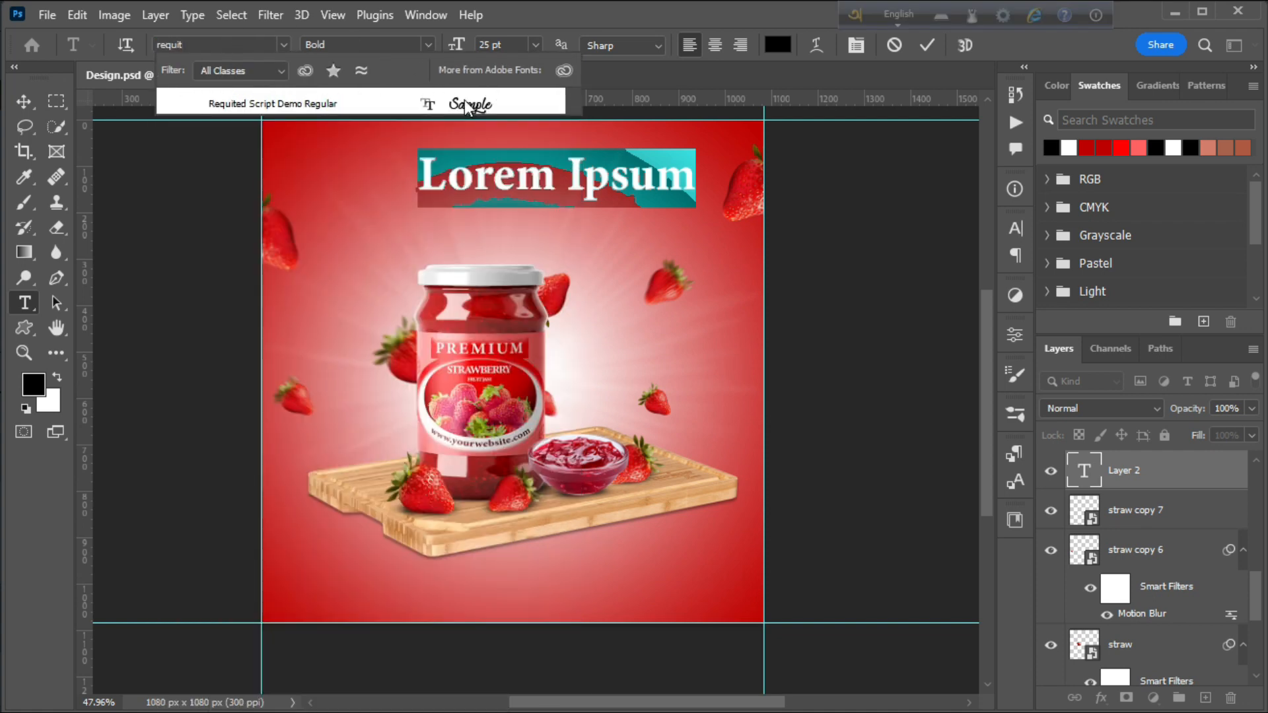
pyautogui.click(465, 106)
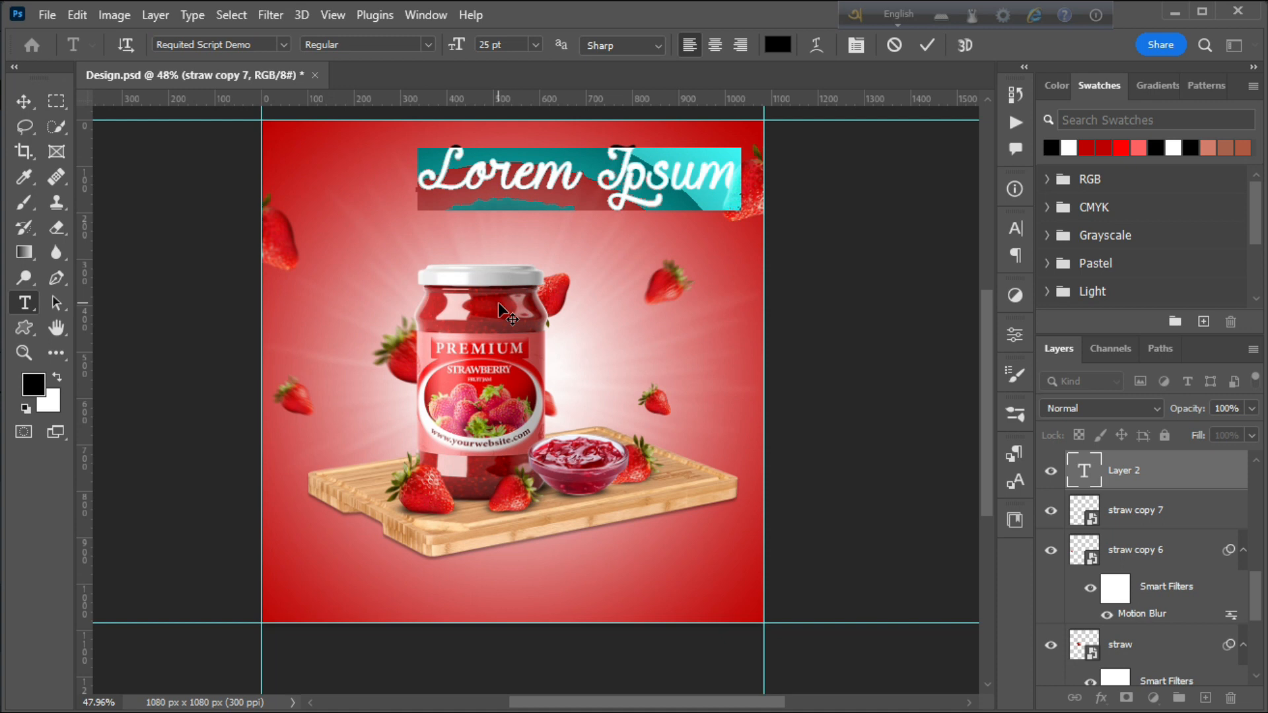
pyautogui.write('Stra')
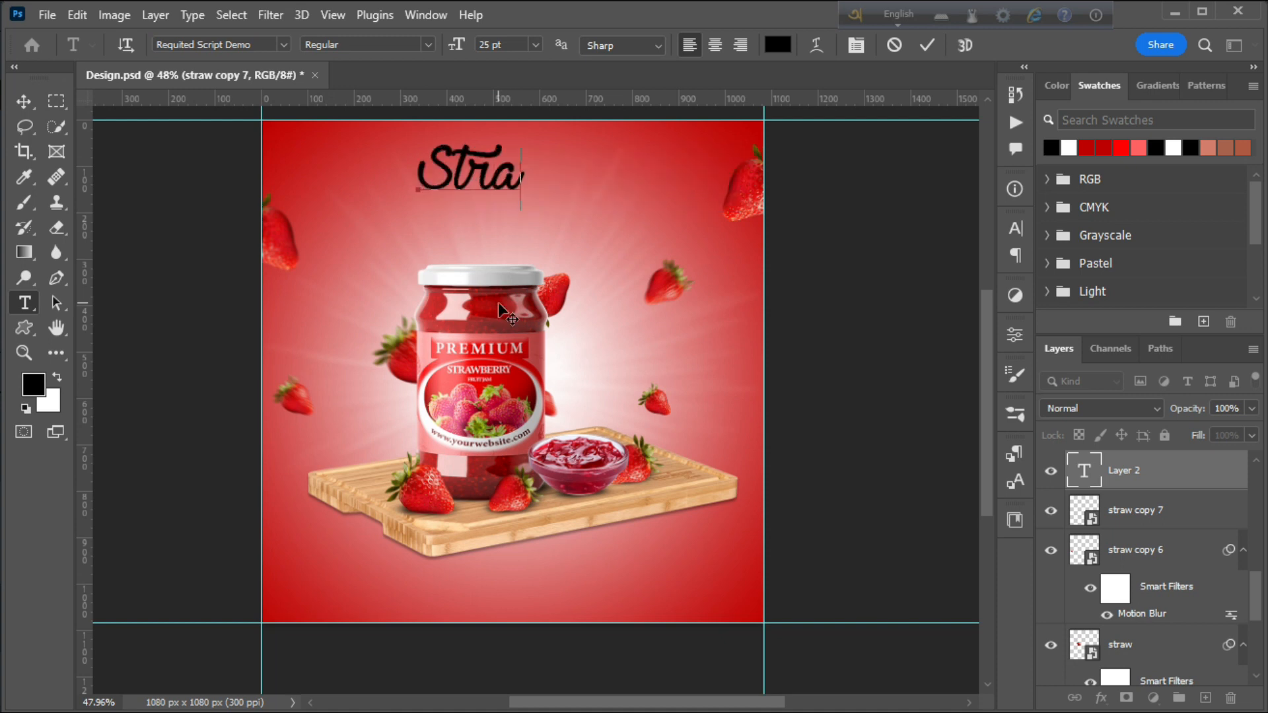
pyautogui.write('wberry')
pyautogui.hotkey('ctrl', 'Return')
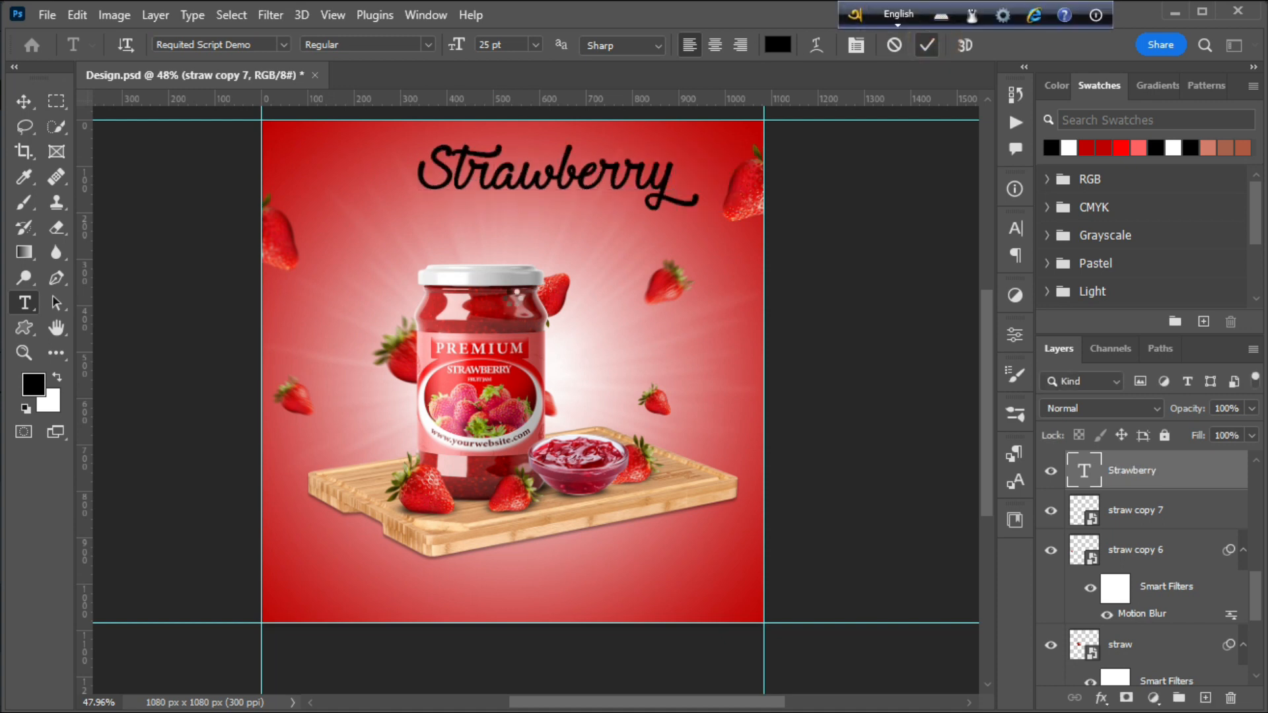
# Scale down the Strawberry headline, colour it white and position it near the top centre of the canvas
pyautogui.hotkey('ctrl', 't')
pyautogui.press('Return')
pyautogui.click(1068, 148)
pyautogui.click(24, 102)
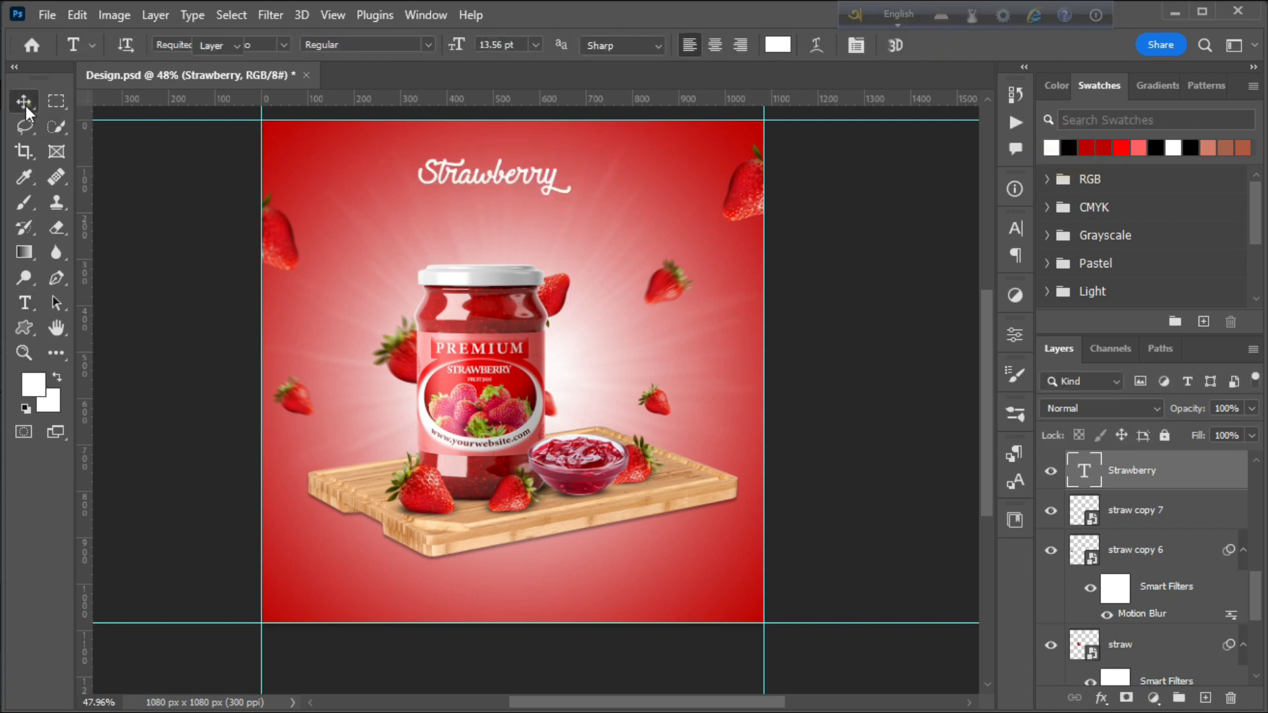
pyautogui.hotkey('ctrl', 't')
pyautogui.press('Return')
pyautogui.moveTo(550, 173); pyautogui.dragTo(529, 163)
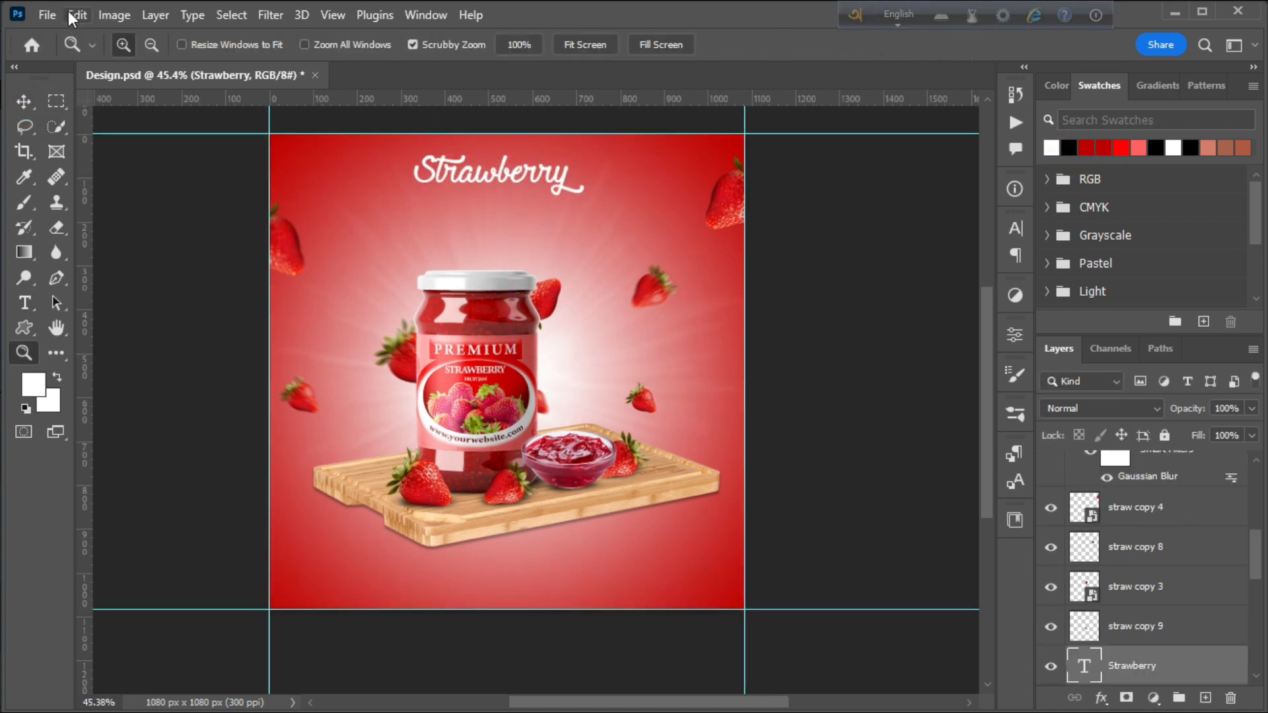
# Place the logo file as an embedded image, scale it down and position it in the canvas's upper-left corner
pyautogui.click(47, 15)
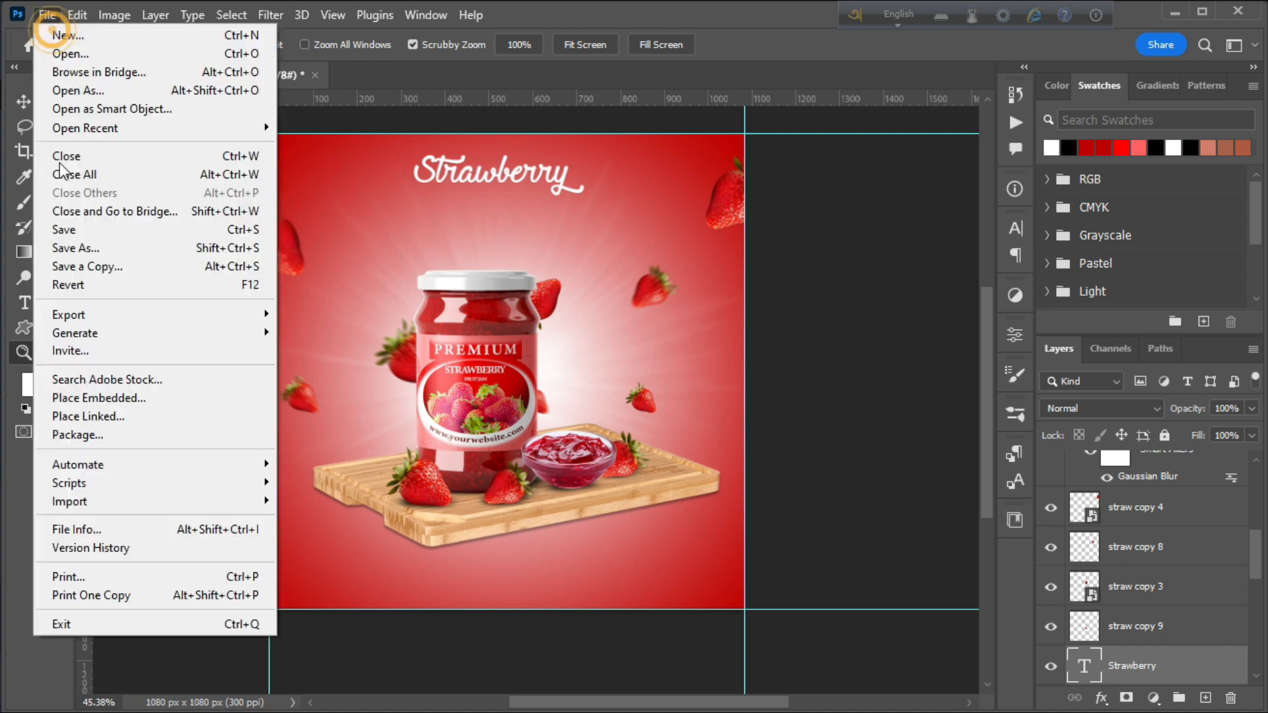
pyautogui.click(110, 396)
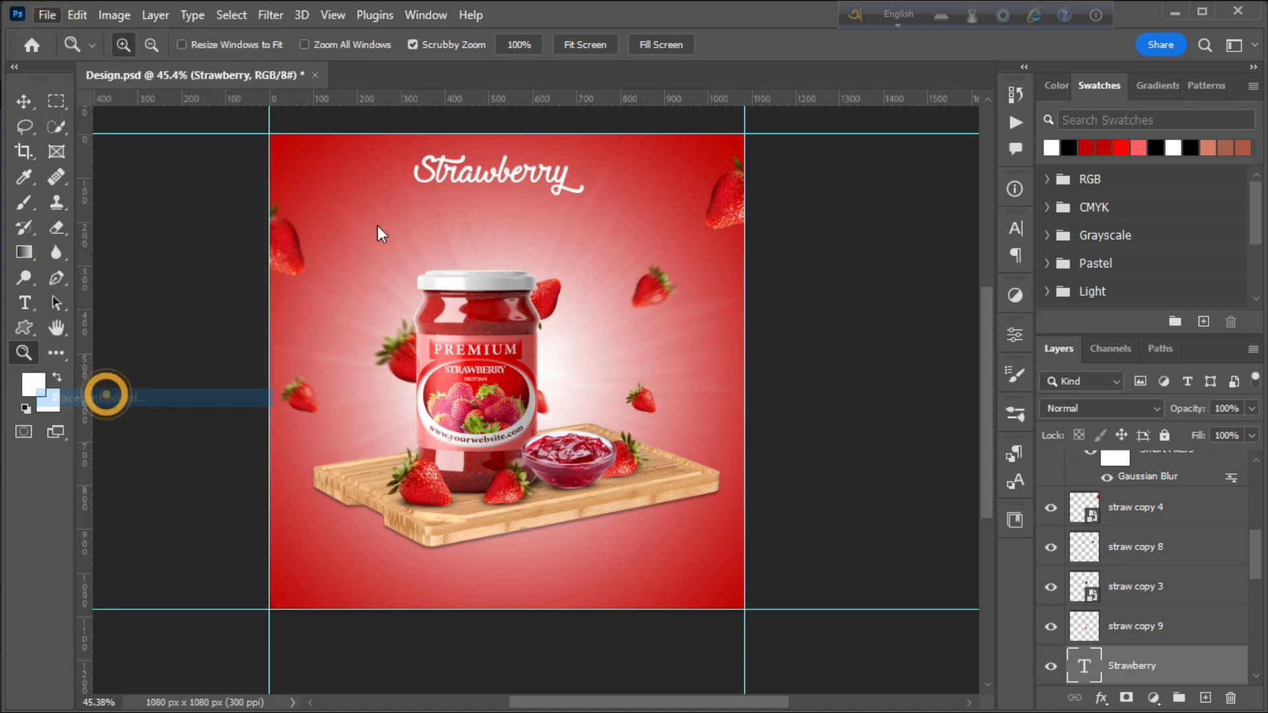
pyautogui.scroll(-3, 370, 244)
pyautogui.doubleClick(232, 185)
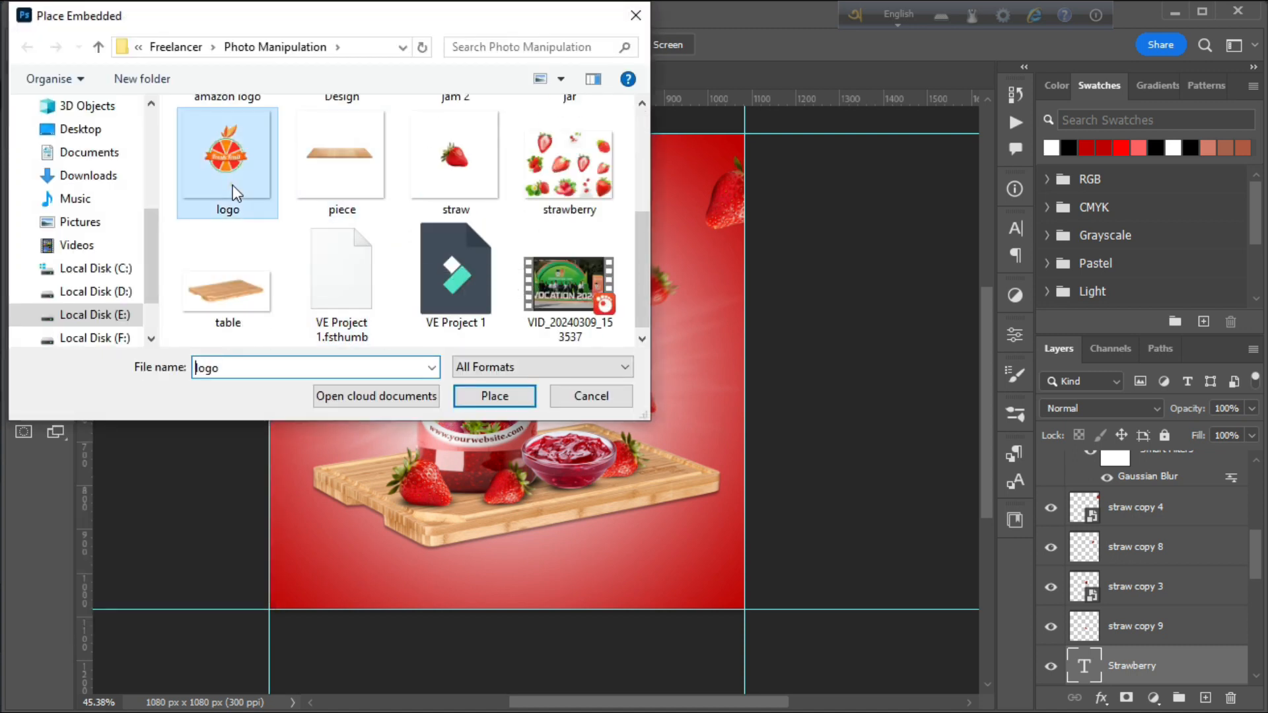
pyautogui.moveTo(514, 604); pyautogui.dragTo(514, 360)
pyautogui.moveTo(538, 283); pyautogui.dragTo(401, 247)
pyautogui.moveTo(482, 213); pyautogui.dragTo(314, 200)
pyautogui.moveTo(313, 251); pyautogui.dragTo(291, 278)
pyautogui.click(962, 45)
# Move the small strawberry left of the board closer to the jar and scale it down slightly
pyautogui.press('v')
pyautogui.moveTo(294, 432); pyautogui.dragTo(333, 424)
pyautogui.hotkey('ctrl', 't')
pyautogui.click(647, 300)
pyautogui.moveTo(389, 470); pyautogui.dragTo(373, 453)
pyautogui.click(963, 45)
# Scale down the Fresh Fruit logo and the Strawberry headline slightly
pyautogui.click(880, 248)
pyautogui.scroll(1, 880, 247)
pyautogui.click(319, 187)
pyautogui.hotkey('ctrl', 't')
pyautogui.moveTo(363, 243); pyautogui.dragTo(352, 236)
pyautogui.click(962, 44)
pyautogui.click(558, 193)
pyautogui.hotkey('ctrl', 't')
pyautogui.moveTo(583, 210); pyautogui.dragTo(568, 206)
# Recolour the Strawberry headline with the orange #faad3a sampled from the logo
pyautogui.doubleClick(525, 184)
pyautogui.click(777, 45)
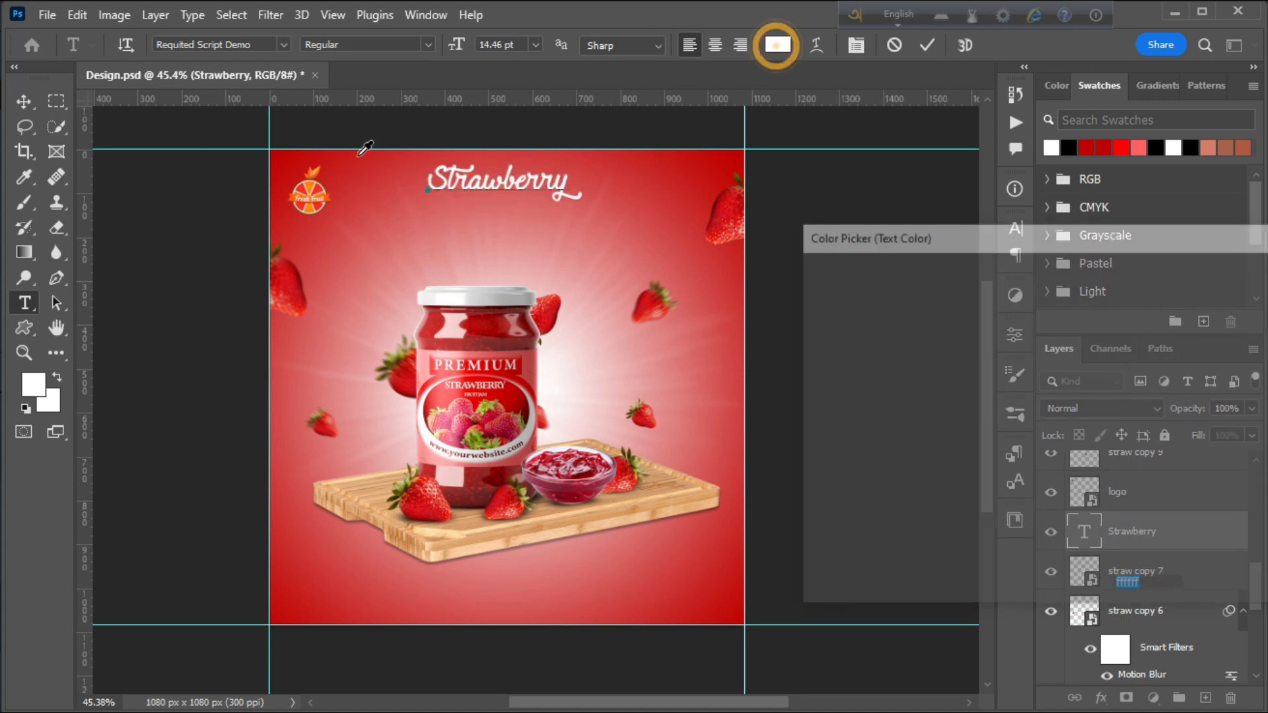
pyautogui.click(311, 187)
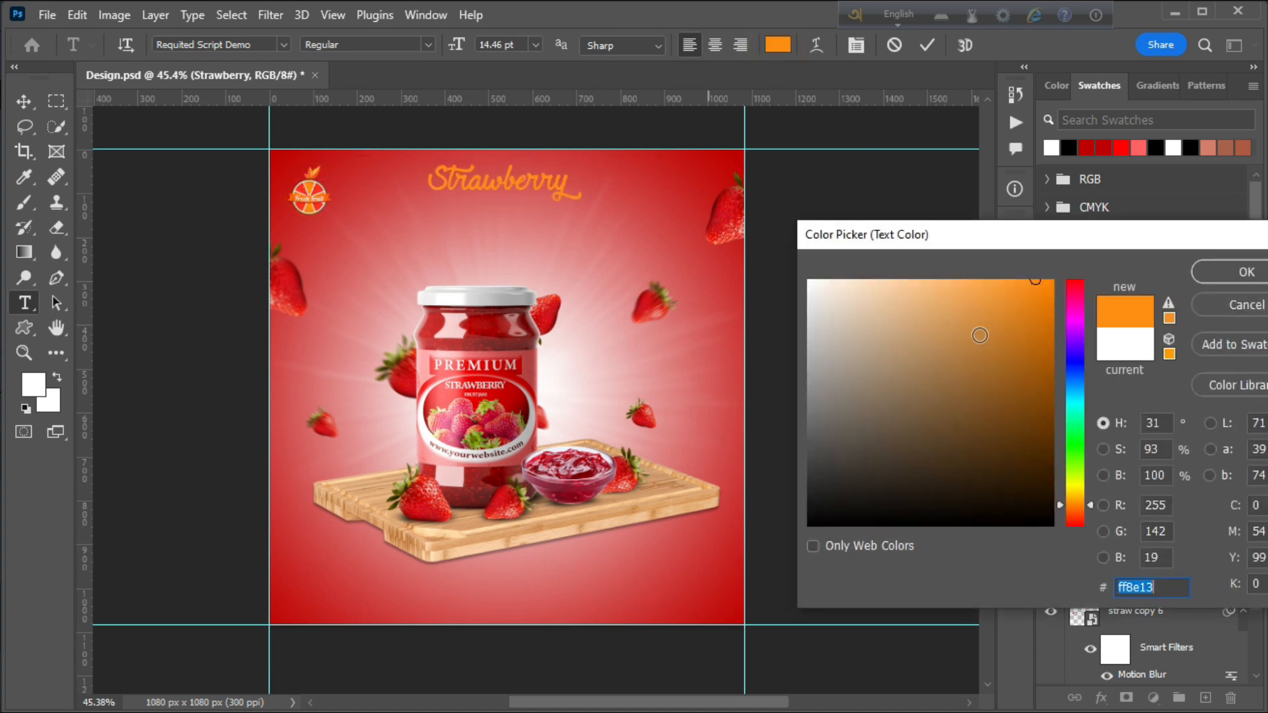
pyautogui.moveTo(1002, 291)
pyautogui.mouseDown()
pyautogui.moveTo(953, 278)
pyautogui.moveTo(940, 237)
pyautogui.mouseUp()
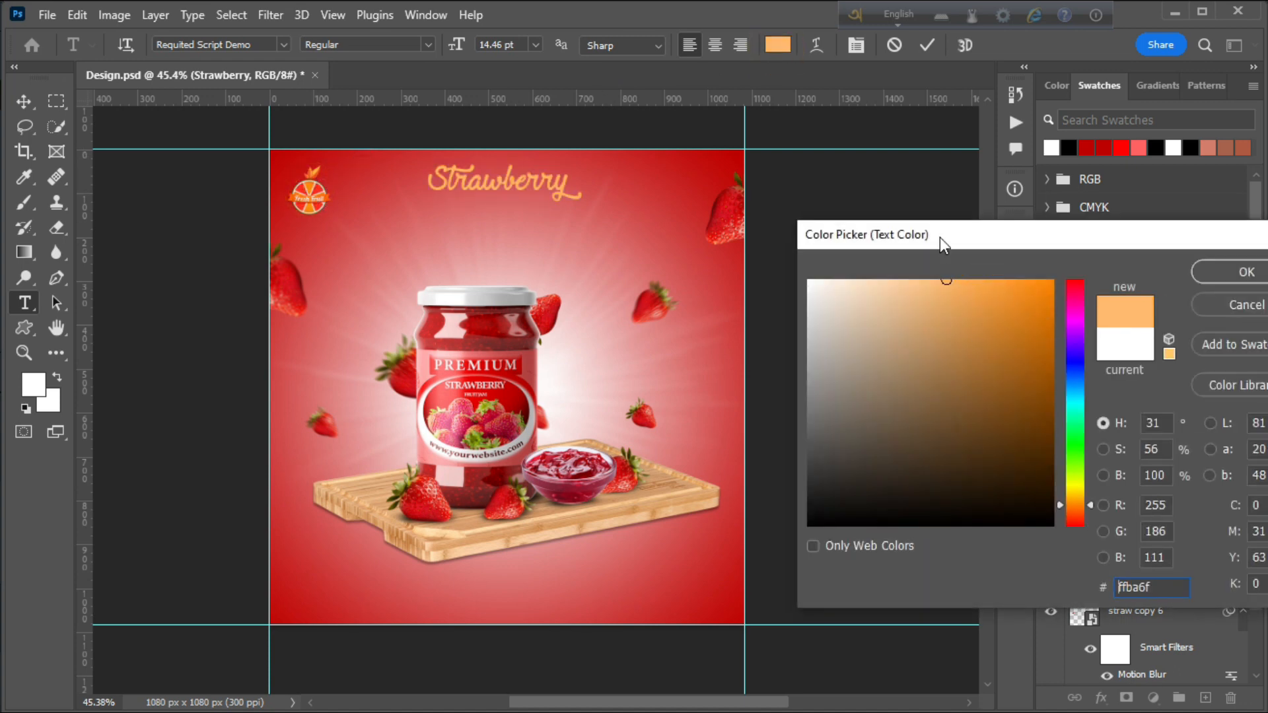
pyautogui.moveTo(1045, 296); pyautogui.dragTo(1091, 249)
pyautogui.click(315, 172)
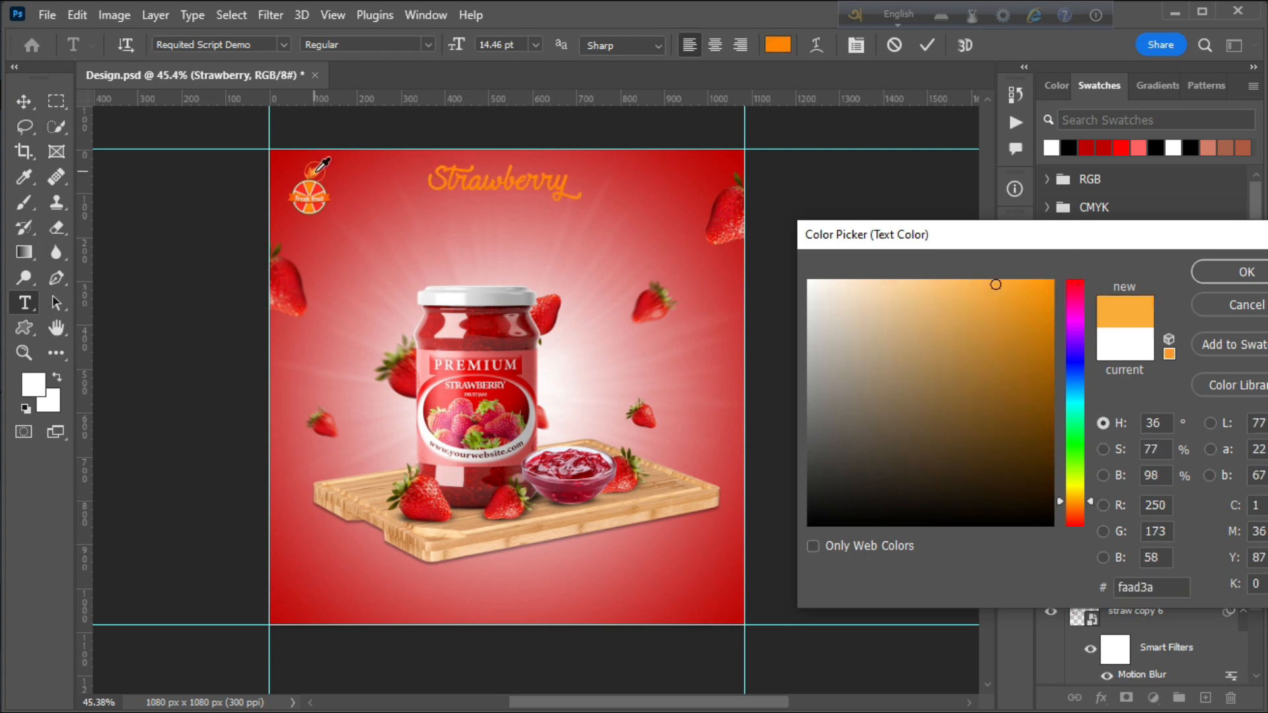
pyautogui.click(1241, 273)
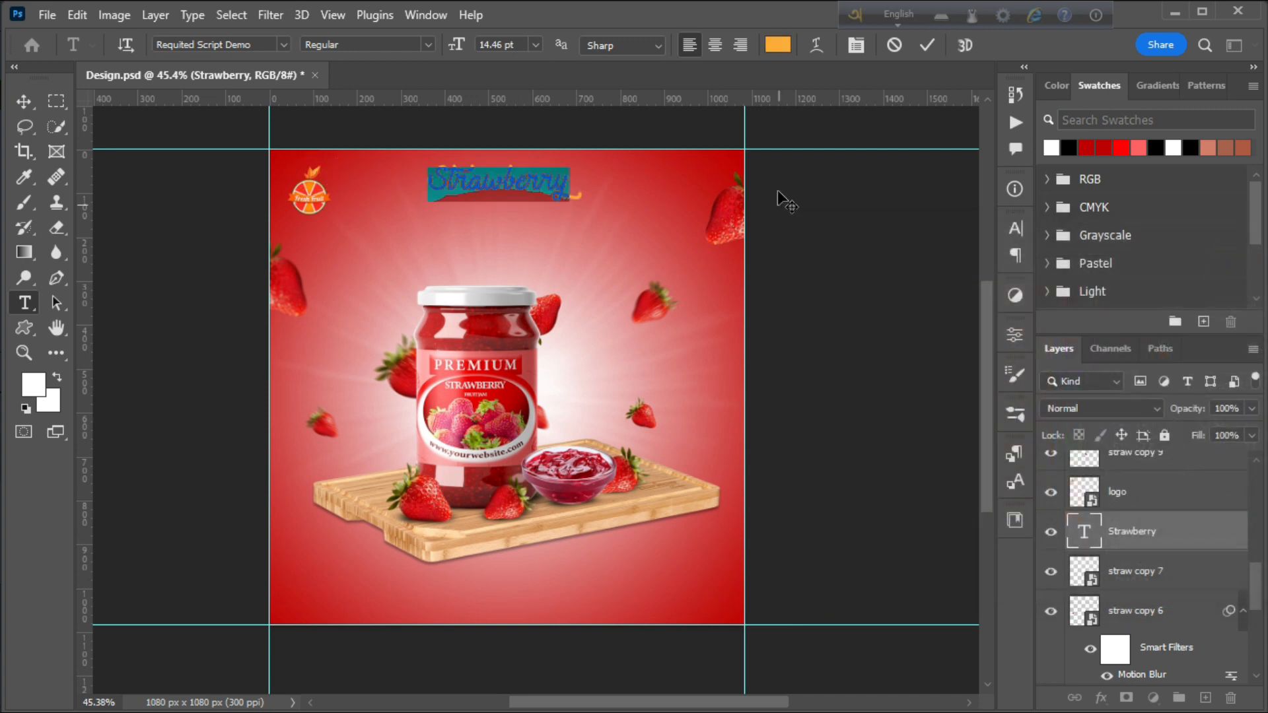
pyautogui.click(929, 43)
pyautogui.press('v')
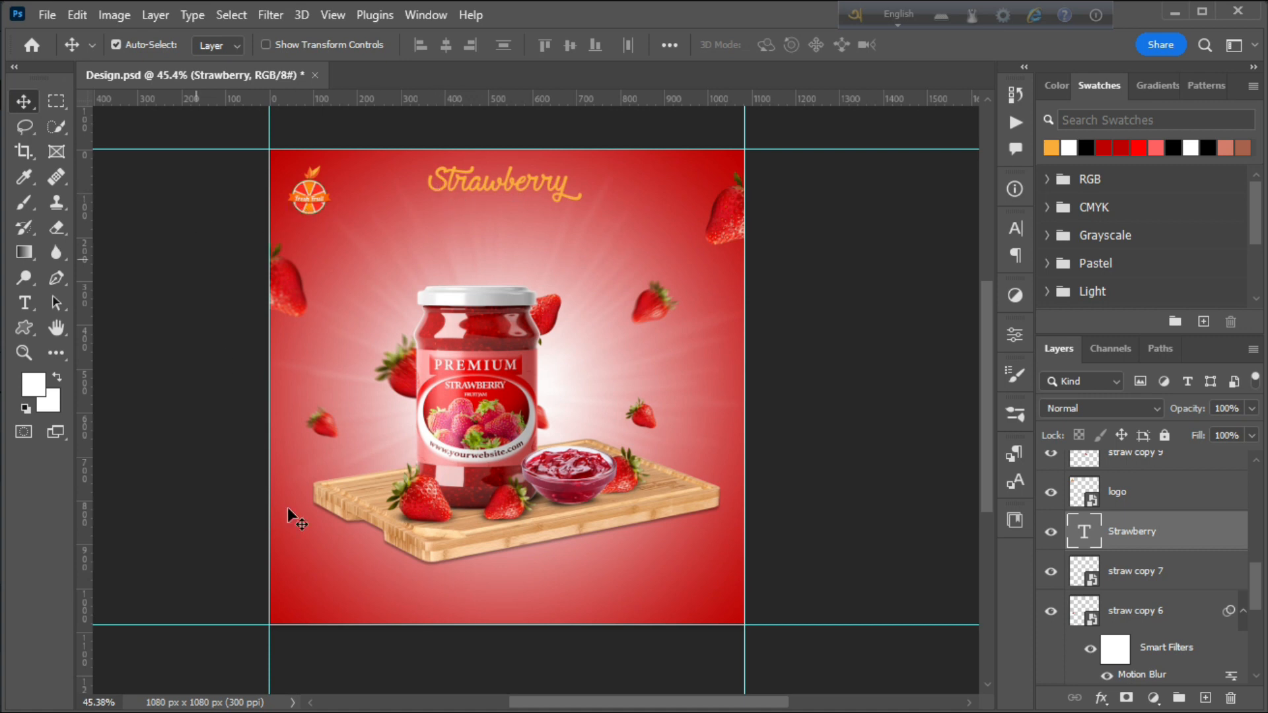
# Start a second text line below the Strawberry headline and set its font to Typo Style Demo Regular
pyautogui.click(22, 353)
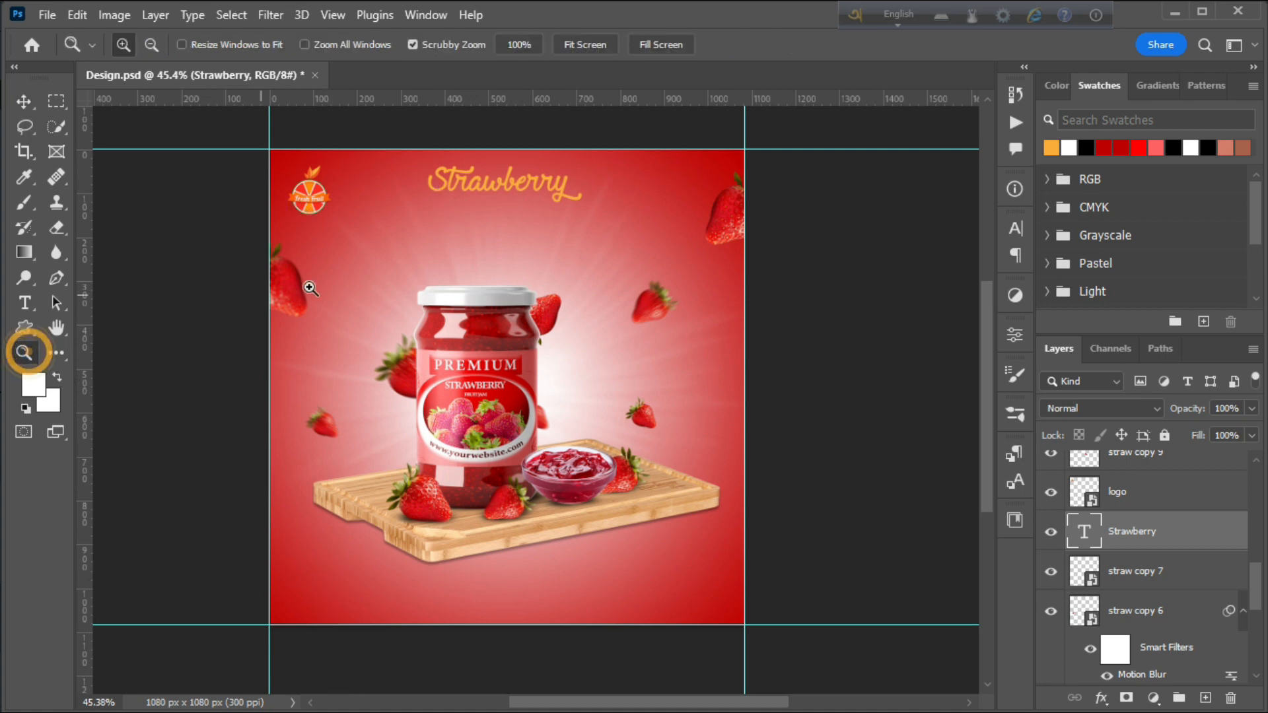
pyautogui.scroll(1, 512, 199)
pyautogui.moveTo(451, 218); pyautogui.dragTo(488, 323)
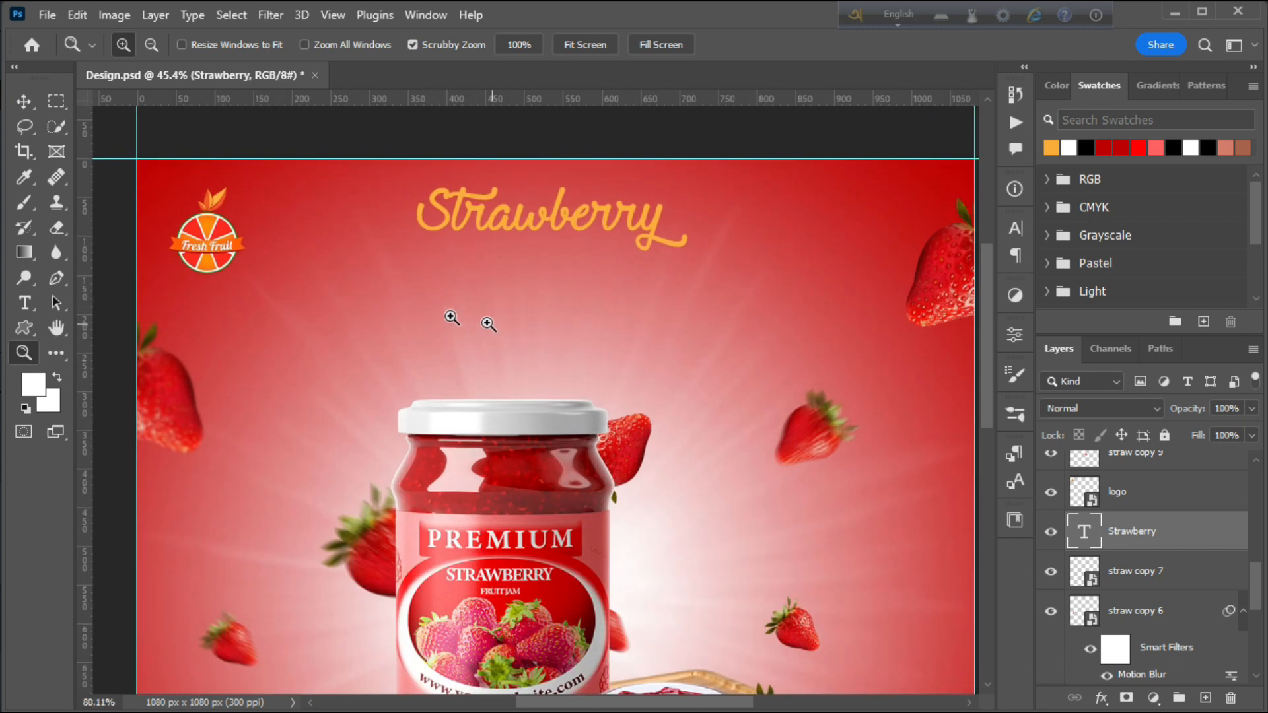
pyautogui.click(25, 305)
pyautogui.click(468, 277)
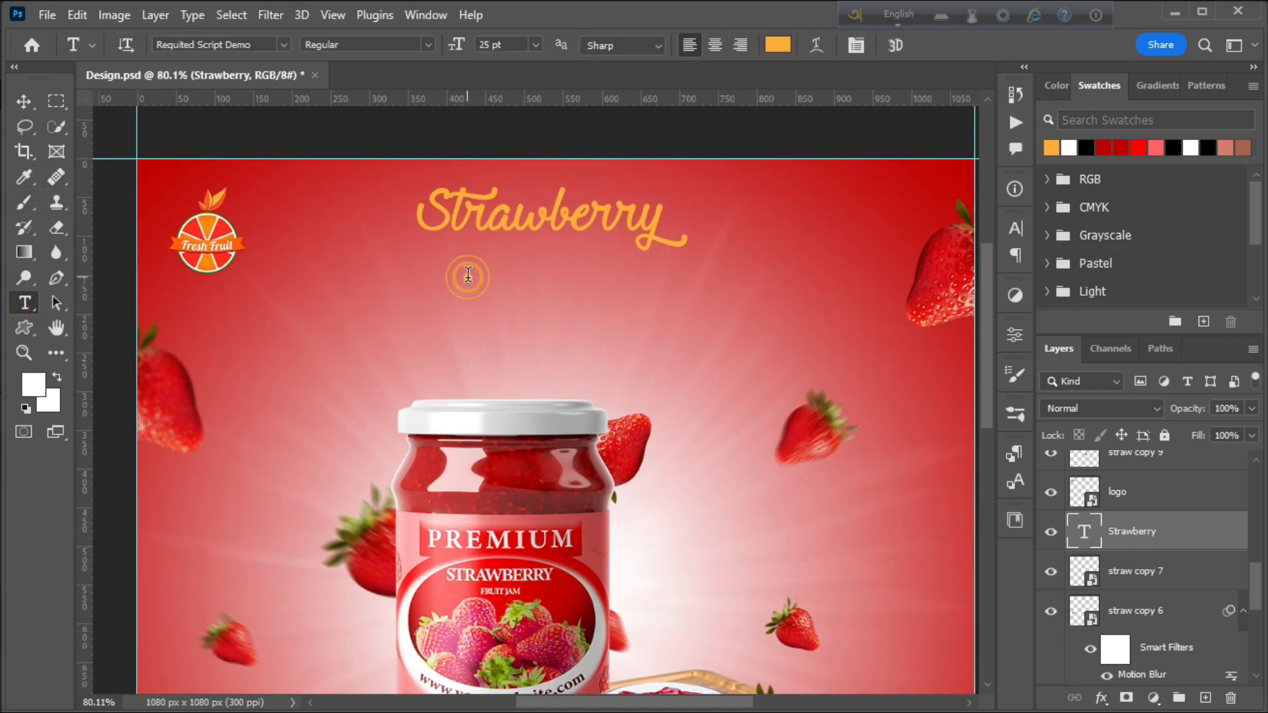
pyautogui.write('L')
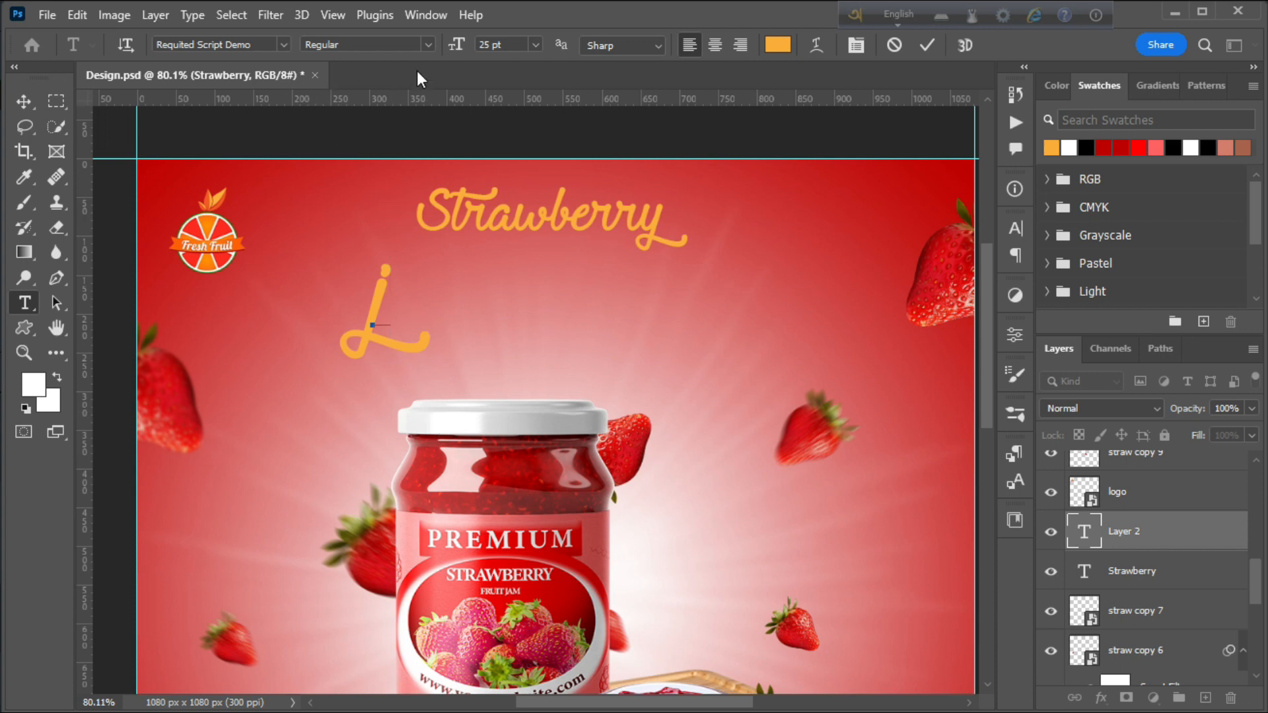
pyautogui.click(268, 44)
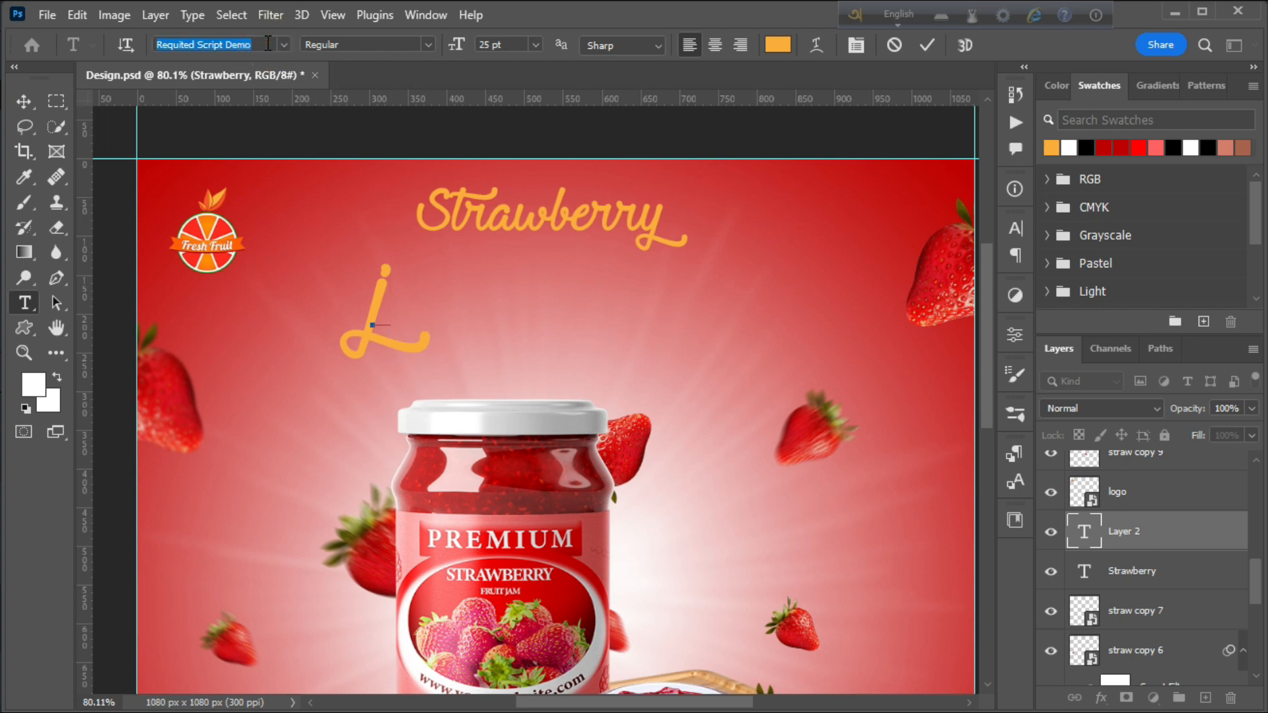
pyautogui.write('typo')
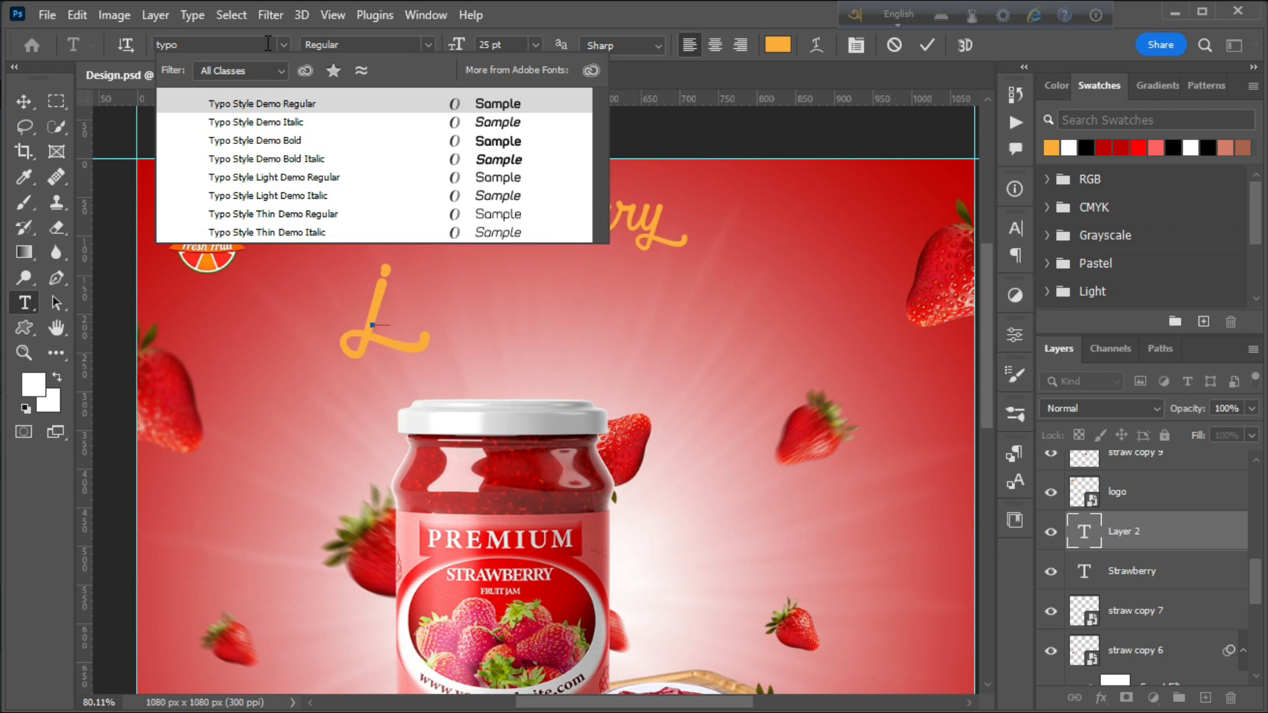
pyautogui.click(499, 104)
# Enter "JAM" as the second headline line in white 25 pt Typo Style Demo Bold
pyautogui.write('A')
pyautogui.click(926, 45)
pyautogui.moveTo(402, 296); pyautogui.dragTo(489, 294)
pyautogui.click(467, 297)
pyautogui.write('JAM')
pyautogui.click(927, 45)
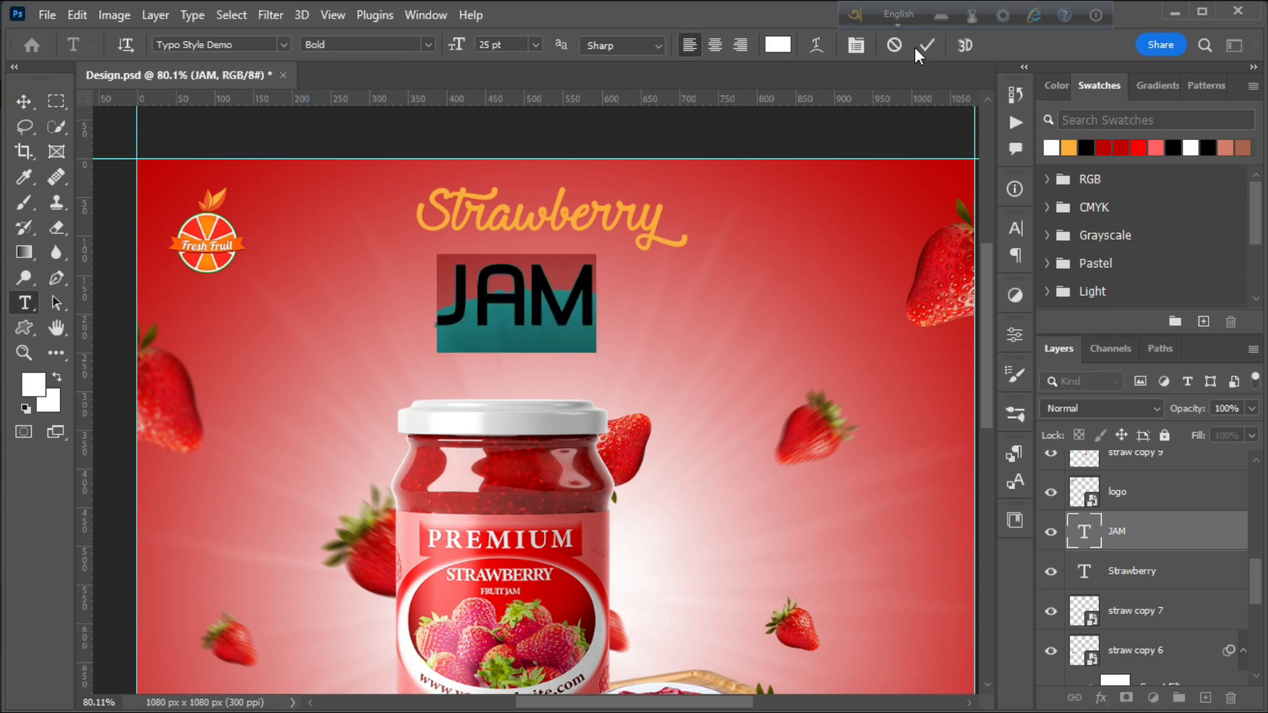
pyautogui.click(927, 45)
# Move JAM beneath the Strawberry headline and adjust its scale to match the headline above
pyautogui.click(23, 101)
pyautogui.moveTo(590, 299); pyautogui.dragTo(605, 288)
pyautogui.hotkey('ctrl', 't')
pyautogui.moveTo(531, 342); pyautogui.dragTo(535, 356)
pyautogui.click(932, 45)
# Enlarge the Strawberry and JAM text layers together slightly and reposition them above the jar
pyautogui.click(23, 352)
pyautogui.moveTo(509, 202); pyautogui.dragTo(462, 204)
pyautogui.click(24, 101)
pyautogui.click(542, 206)
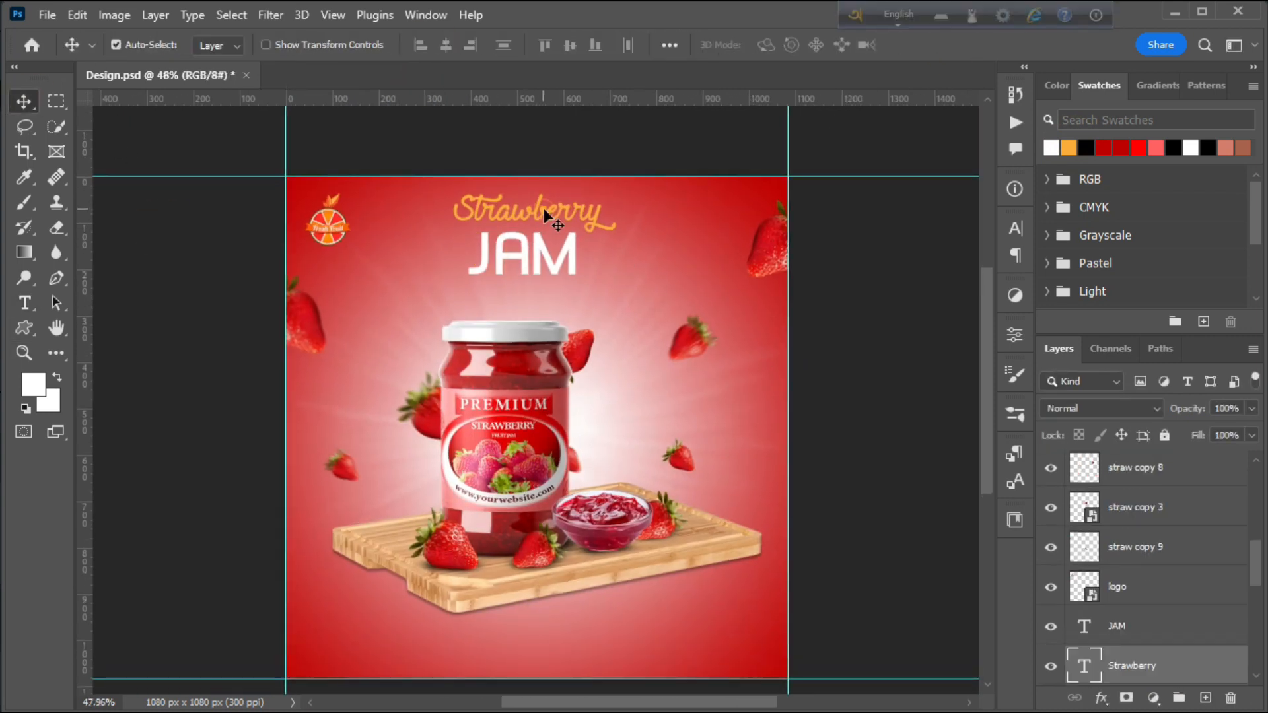
pyautogui.keyDown('shift'); pyautogui.click(487, 261); pyautogui.keyUp('shift')
pyautogui.hotkey('ctrl', 't')
pyautogui.moveTo(453, 274); pyautogui.dragTo(435, 283)
pyautogui.moveTo(533, 263); pyautogui.dragTo(544, 270)
pyautogui.press('Return')
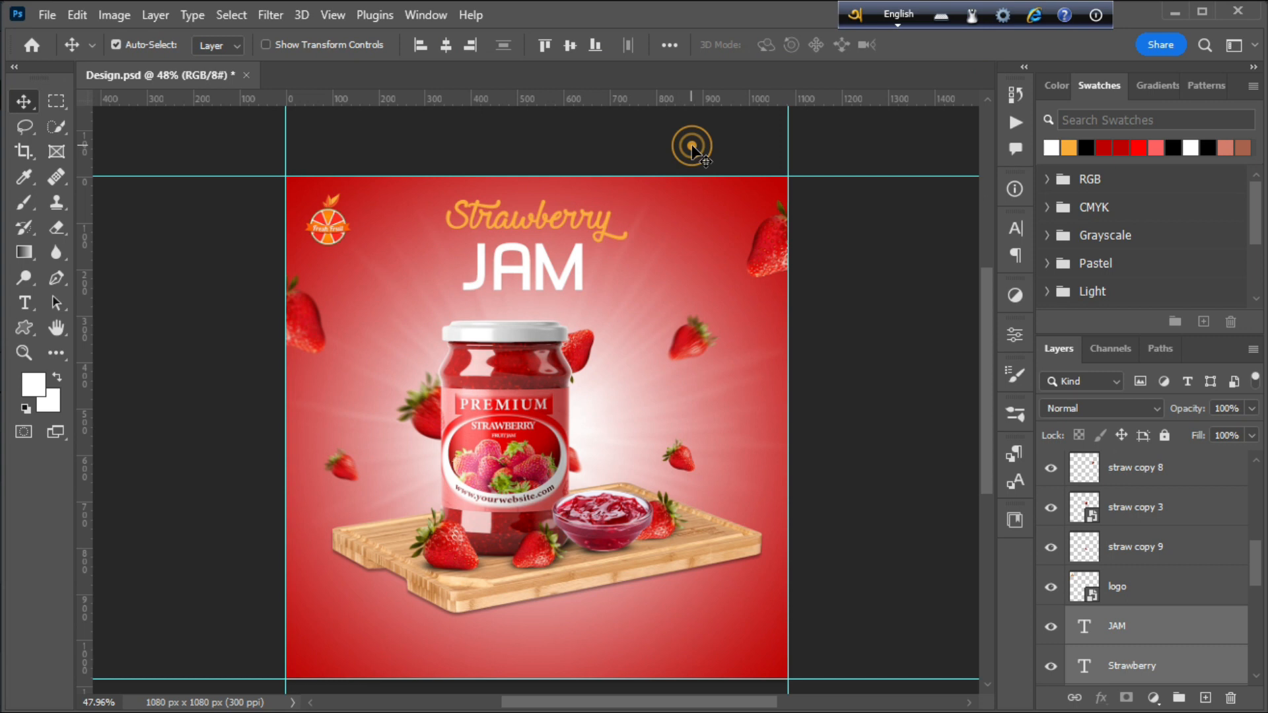
pyautogui.click(694, 141)
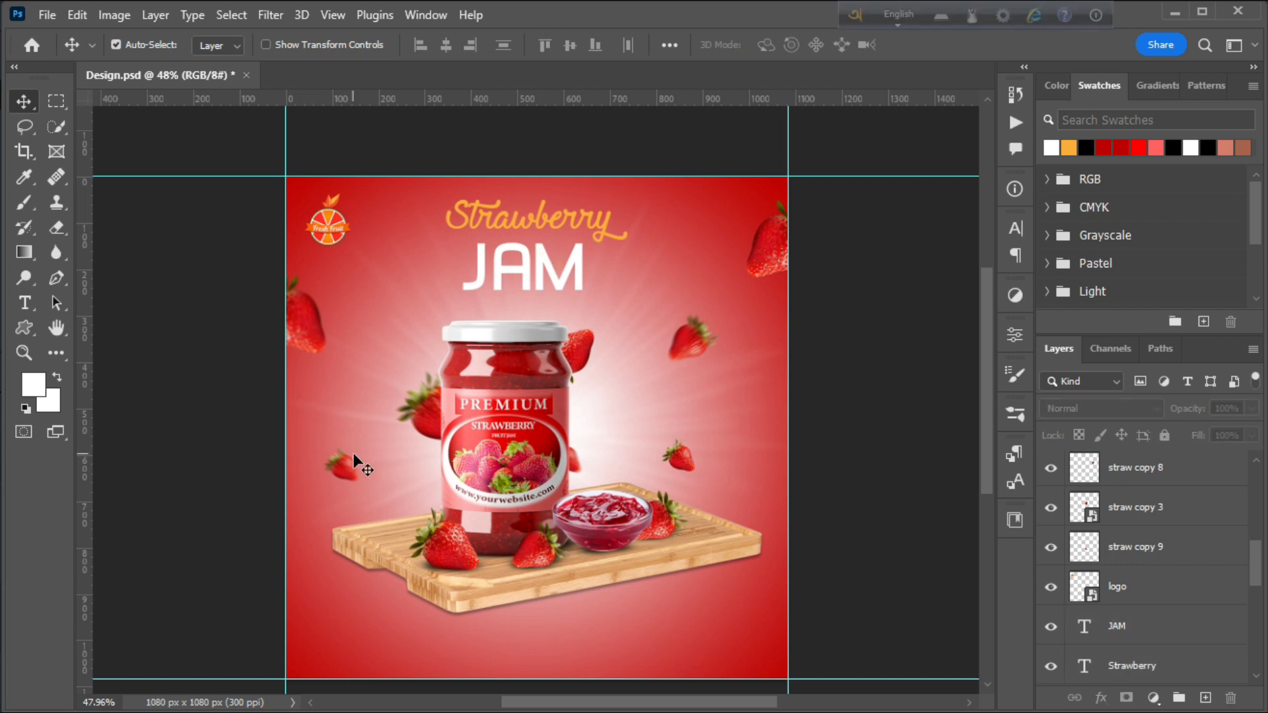
# Add a text line beginning with "www" below the board and give it a smaller font size
pyautogui.click(24, 302)
pyautogui.scroll(-2, 434, 503)
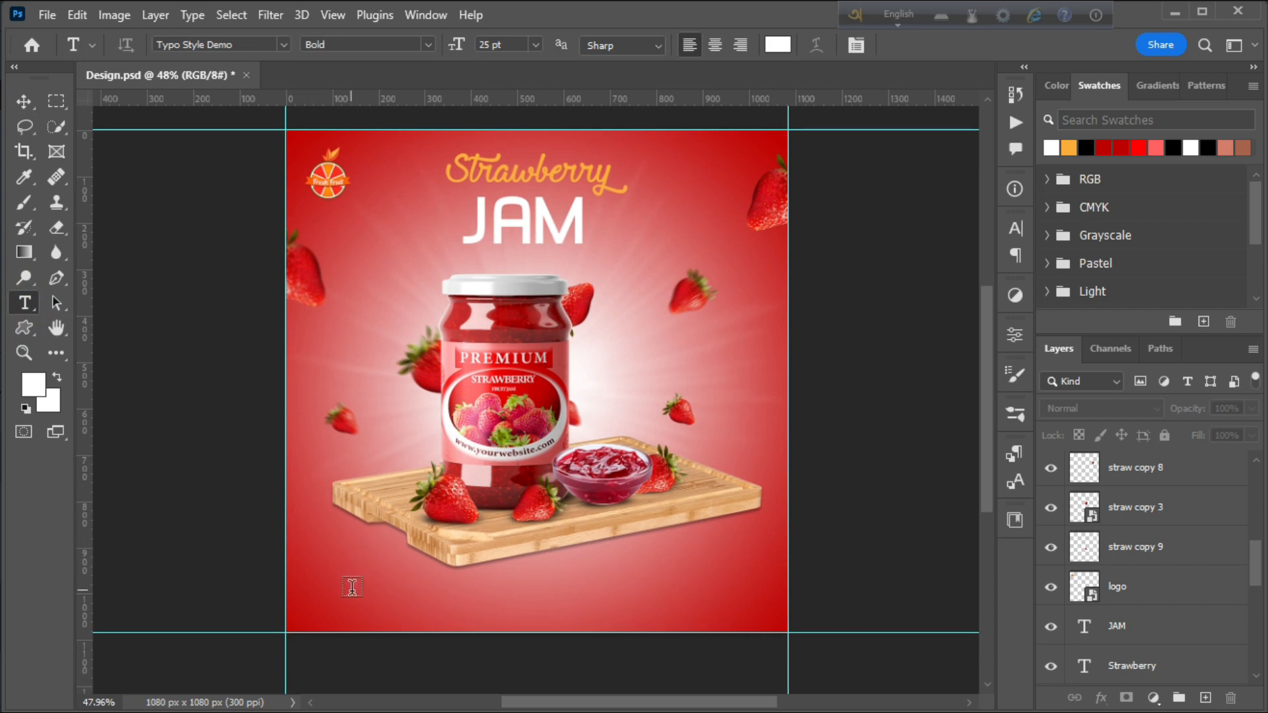
pyautogui.click(347, 594)
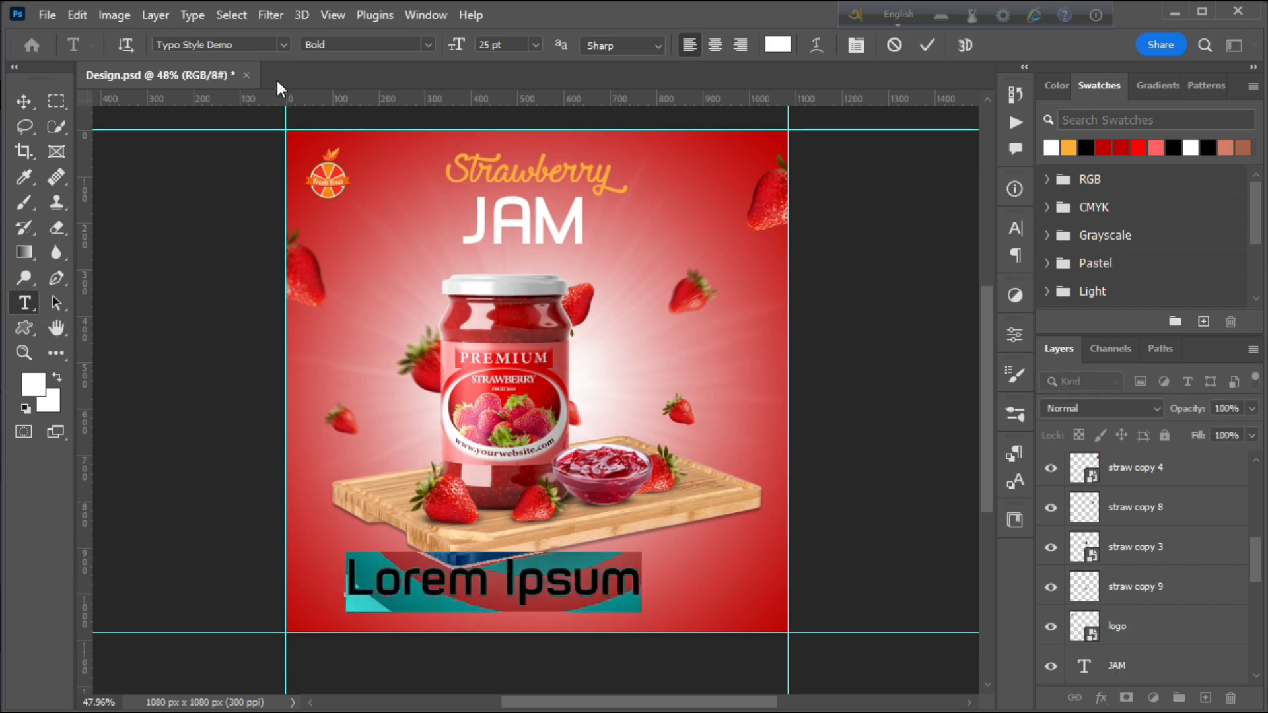
pyautogui.write('www')
pyautogui.hotkey('ctrl', 'a')
pyautogui.click(535, 45)
pyautogui.click(511, 130)
pyautogui.click(396, 589)
pyautogui.write('.yourweb')
pyautogui.hotkey('ctrl', 'a')
pyautogui.click(249, 45)
pyautogui.write('lato')
pyautogui.click(485, 589)
pyautogui.write('site.com')
pyautogui.click(927, 45)
# Transform the web address text and position it in the canvas's lower-left corner
pyautogui.hotkey('ctrl', 't')
pyautogui.moveTo(542, 580); pyautogui.dragTo(411, 606)
pyautogui.press('Return')
pyautogui.click(411, 614)
pyautogui.press('z')
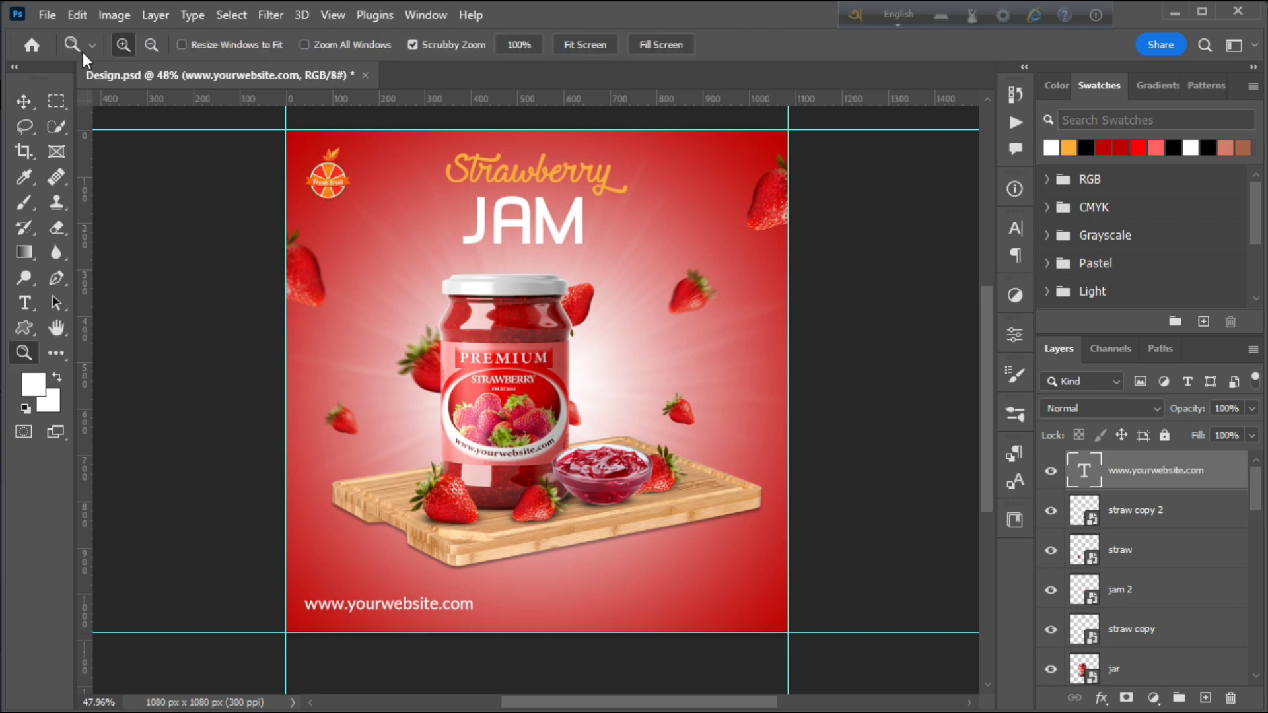
# Place the amazon logo file into the design as an embedded image
pyautogui.click(47, 16)
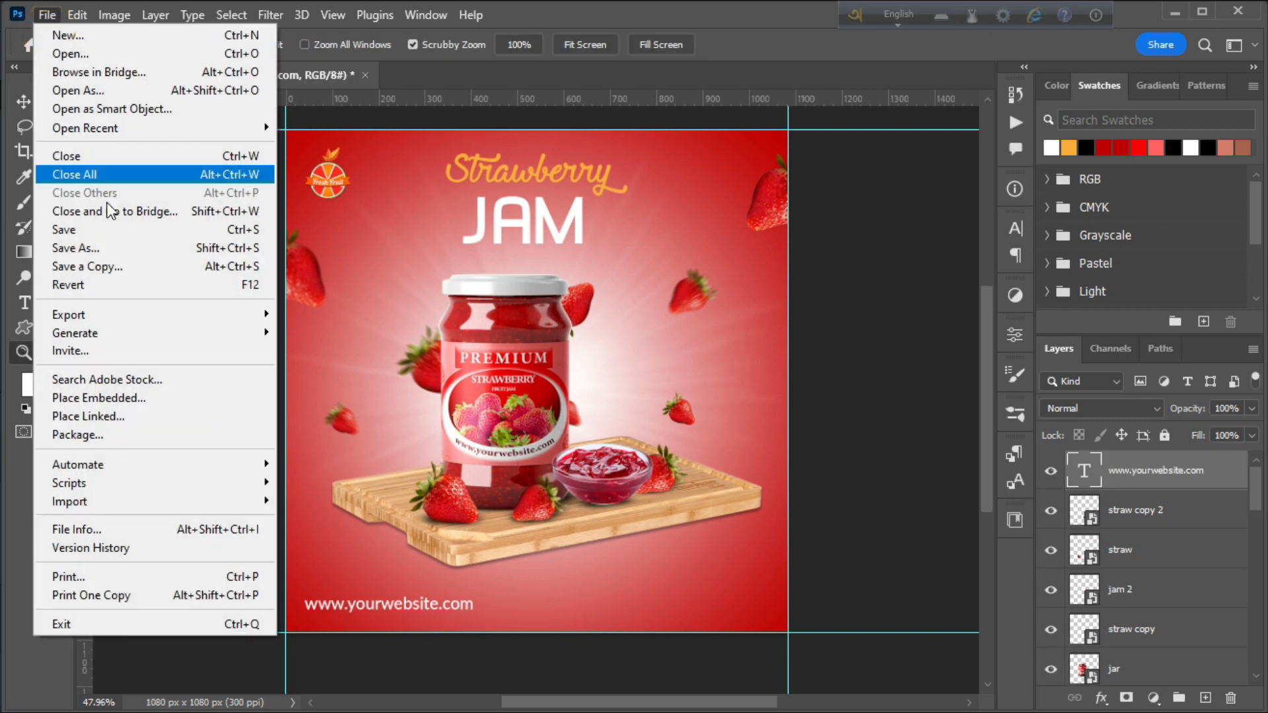
pyautogui.click(127, 399)
pyautogui.scroll(-2, 356, 239)
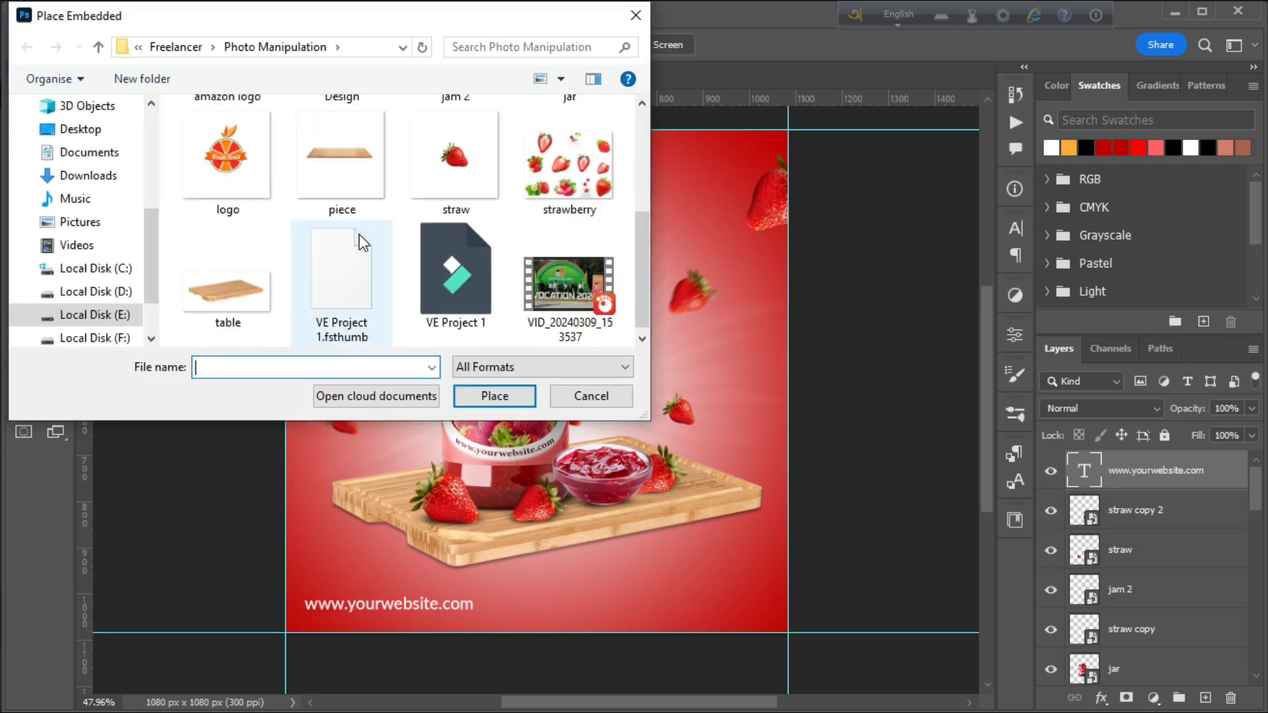
pyautogui.scroll(2, 265, 223)
pyautogui.doubleClick(225, 273)
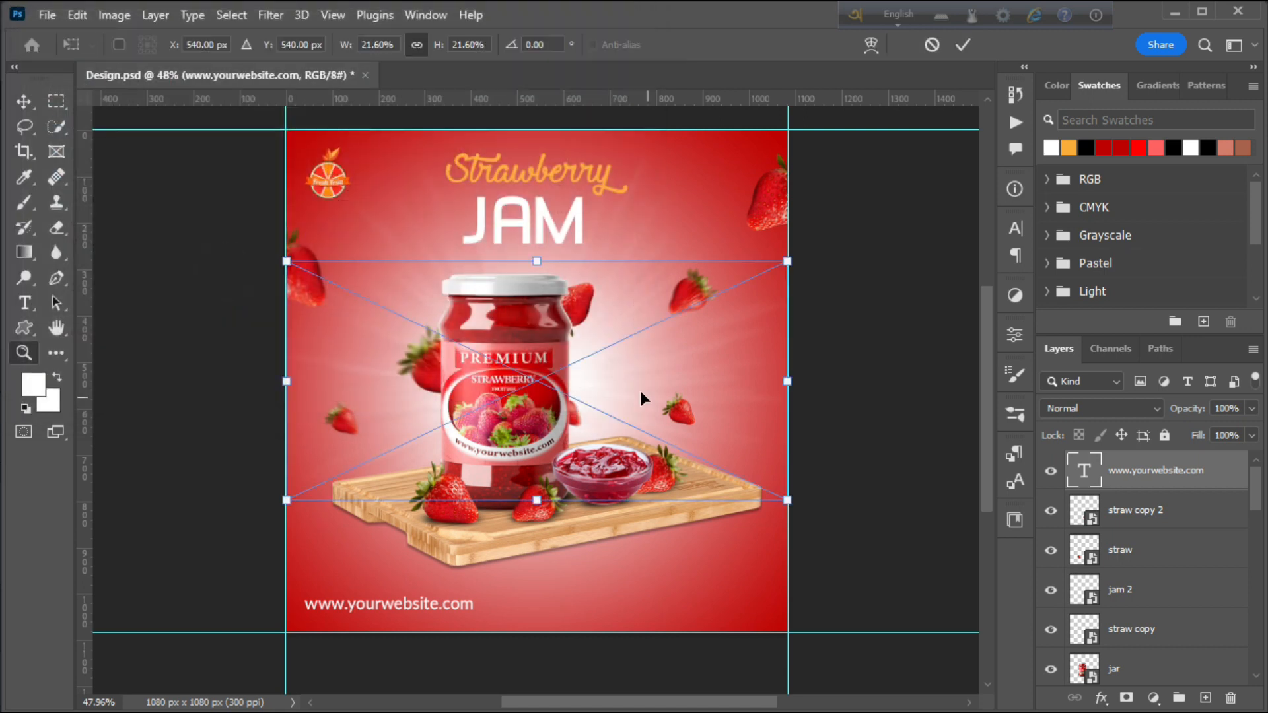
# Scale the amazon logo to 8.71% and position it in the canvas's lower-right corner
pyautogui.moveTo(548, 391); pyautogui.dragTo(552, 428)
pyautogui.moveTo(554, 482); pyautogui.dragTo(719, 612)
pyautogui.moveTo(637, 559); pyautogui.dragTo(596, 539)
pyautogui.moveTo(703, 579); pyautogui.dragTo(726, 581)
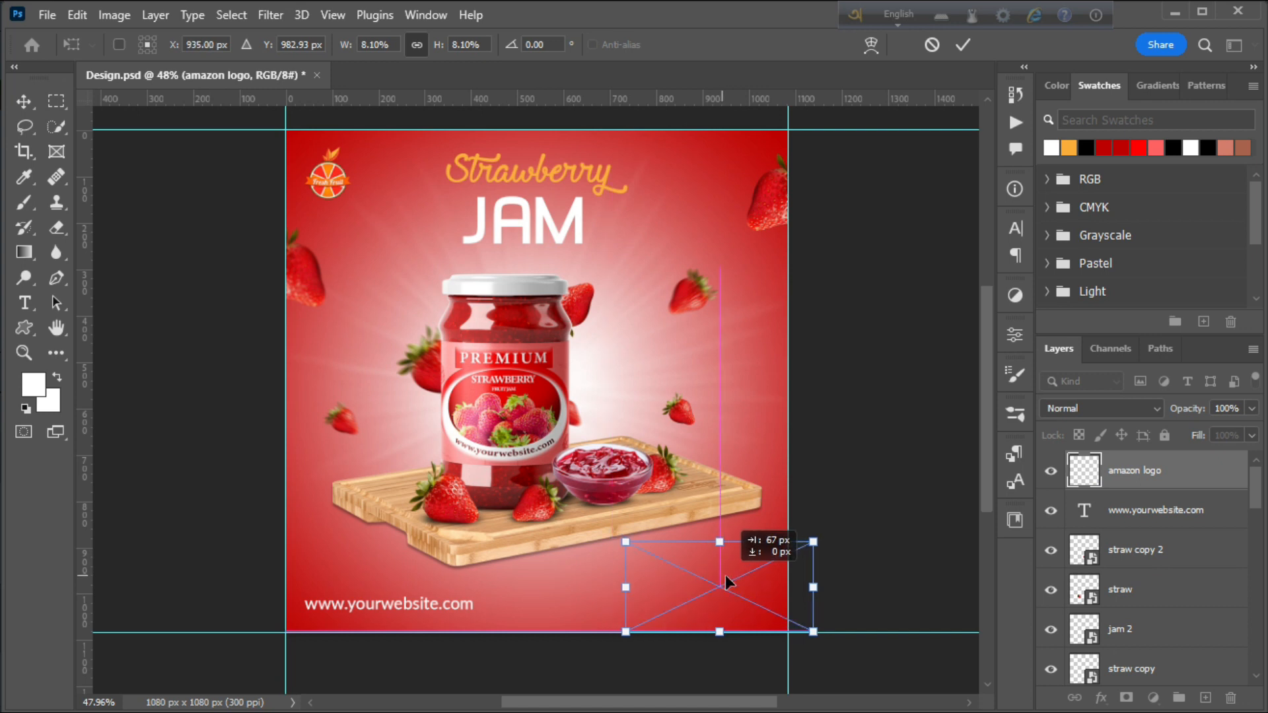
pyautogui.moveTo(726, 580); pyautogui.dragTo(726, 581)
pyautogui.moveTo(625, 586); pyautogui.dragTo(613, 586)
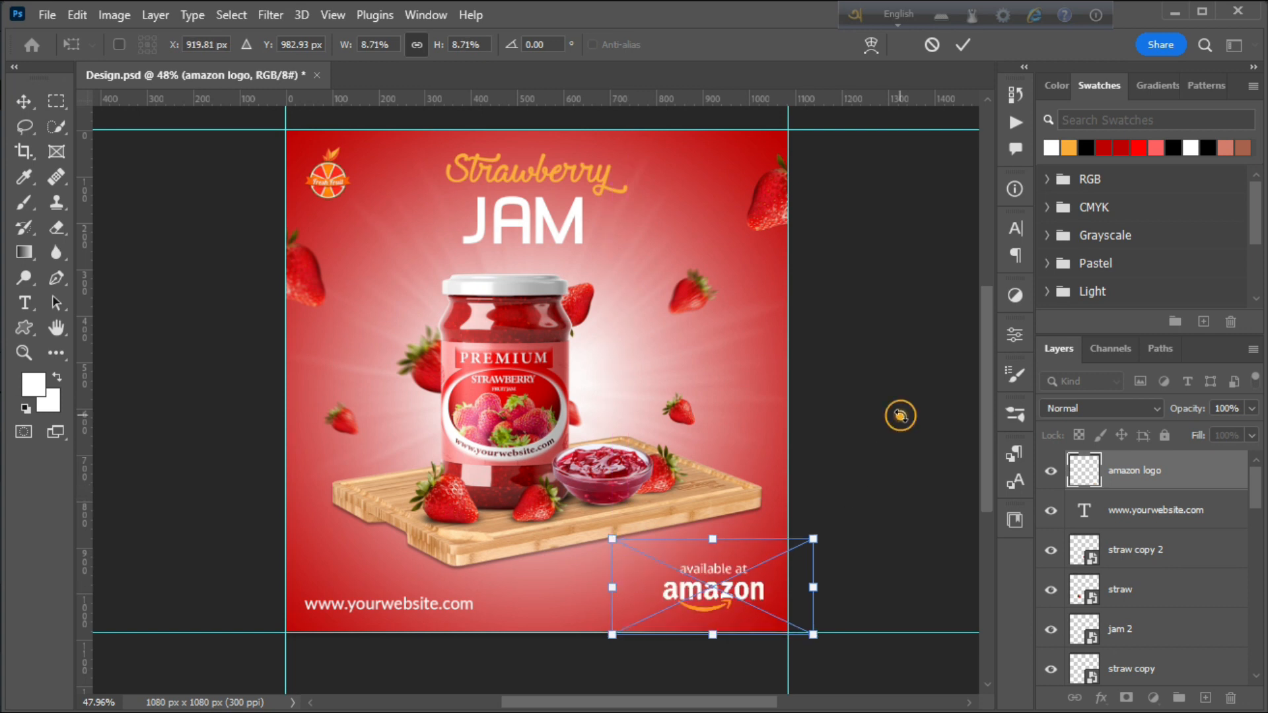
pyautogui.click(963, 44)
# Draw a white closed teardrop shape about 91 px wide and 462 px tall beside the jar with the Pen tool
pyautogui.press('z')
pyautogui.moveTo(160, 367); pyautogui.dragTo(128, 360)
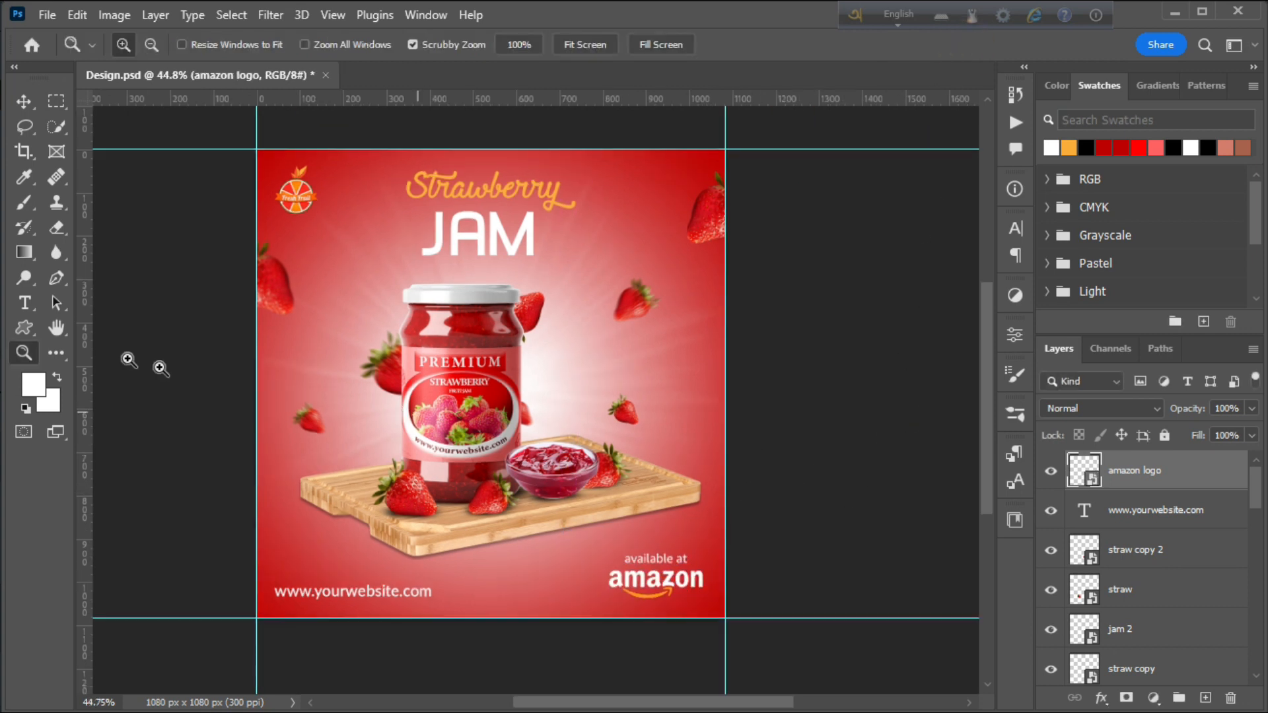
pyautogui.click(350, 320)
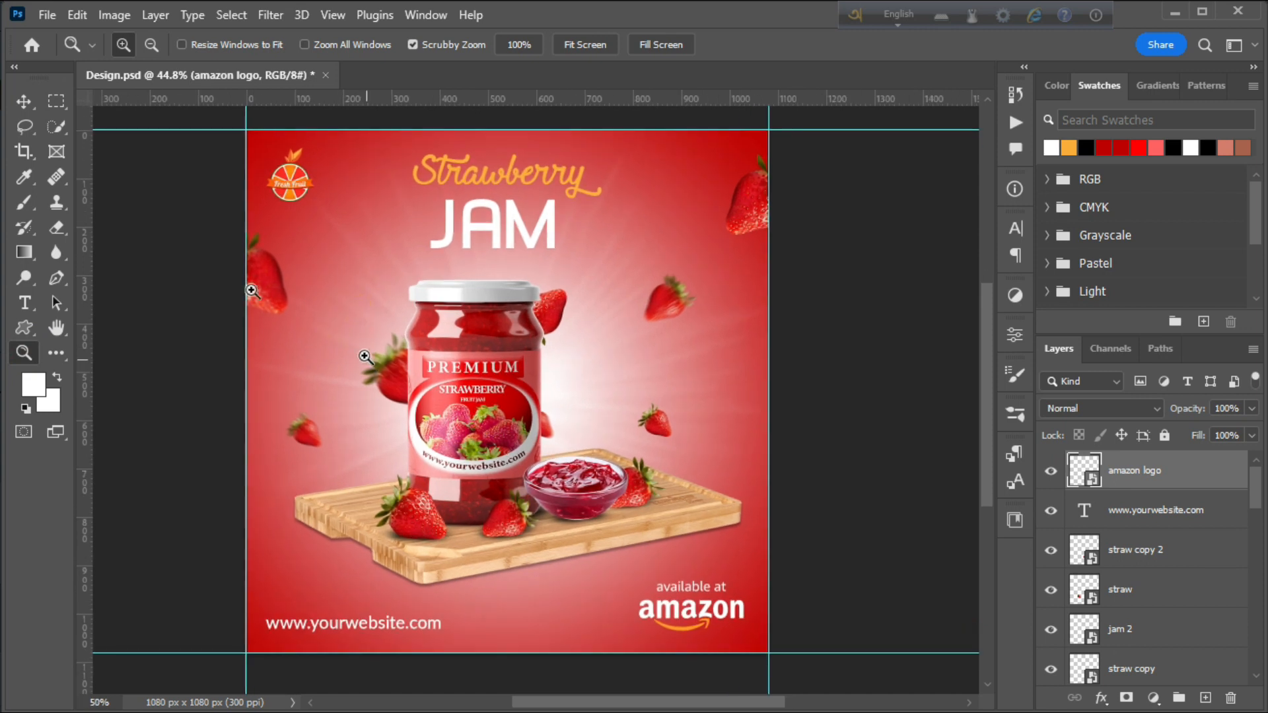
pyautogui.press('l')
pyautogui.click(25, 102)
pyautogui.click(186, 230)
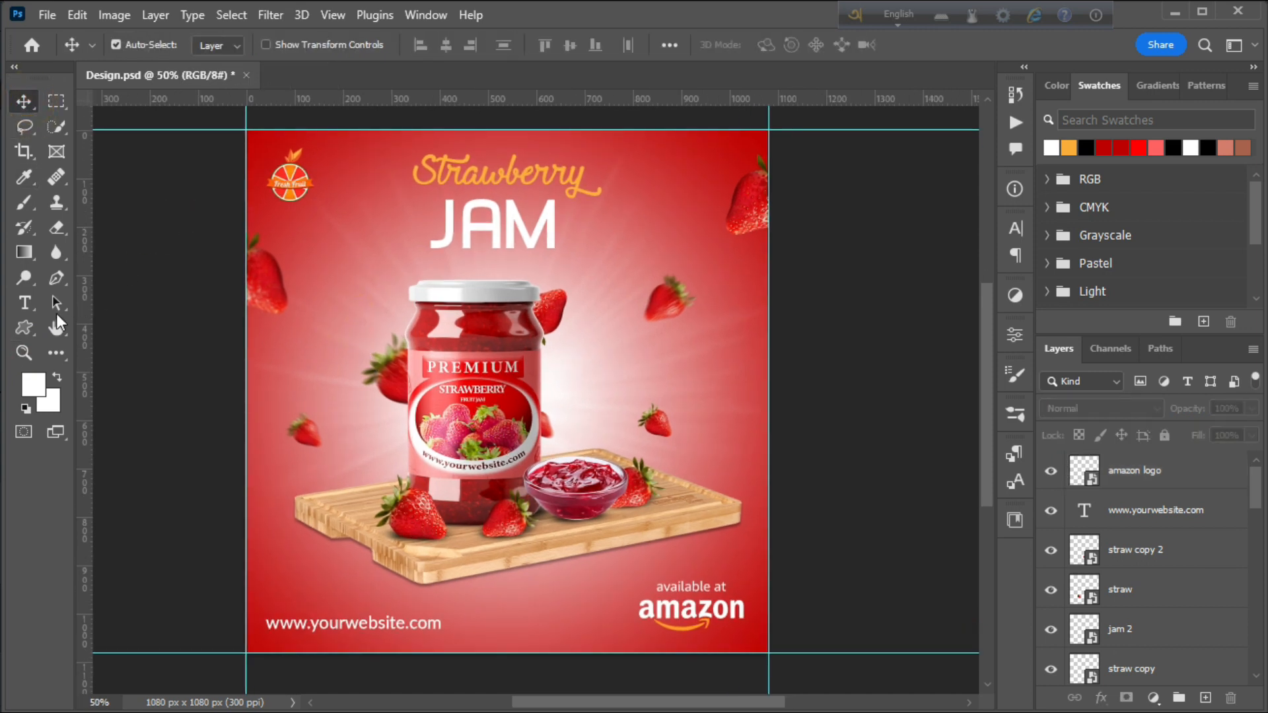
pyautogui.click(56, 278)
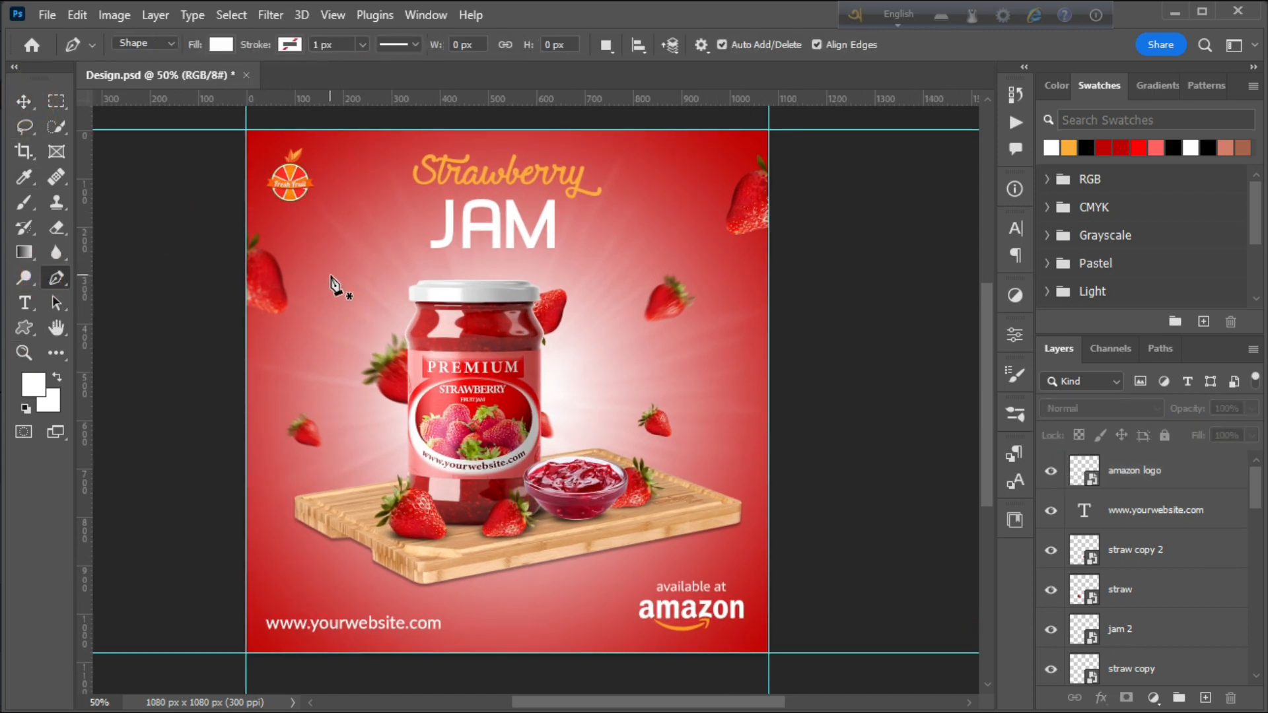
pyautogui.click(23, 354)
pyautogui.moveTo(231, 269); pyautogui.dragTo(264, 294)
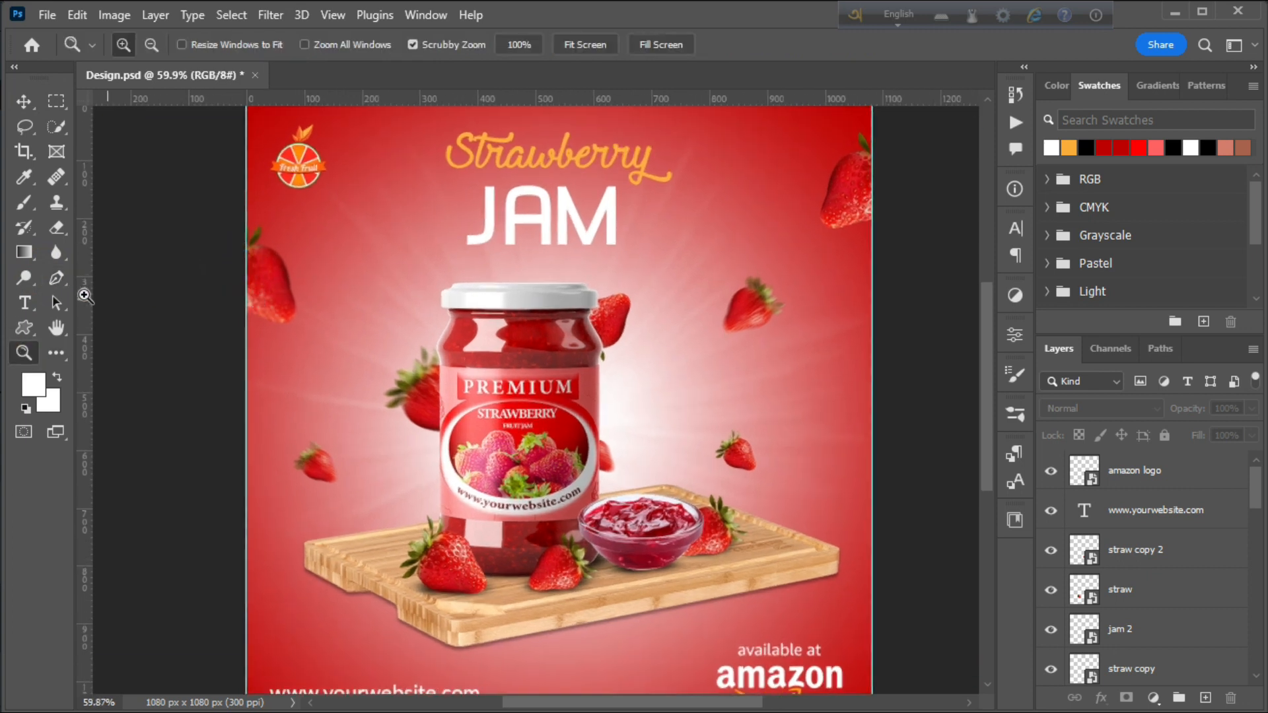
pyautogui.click(62, 278)
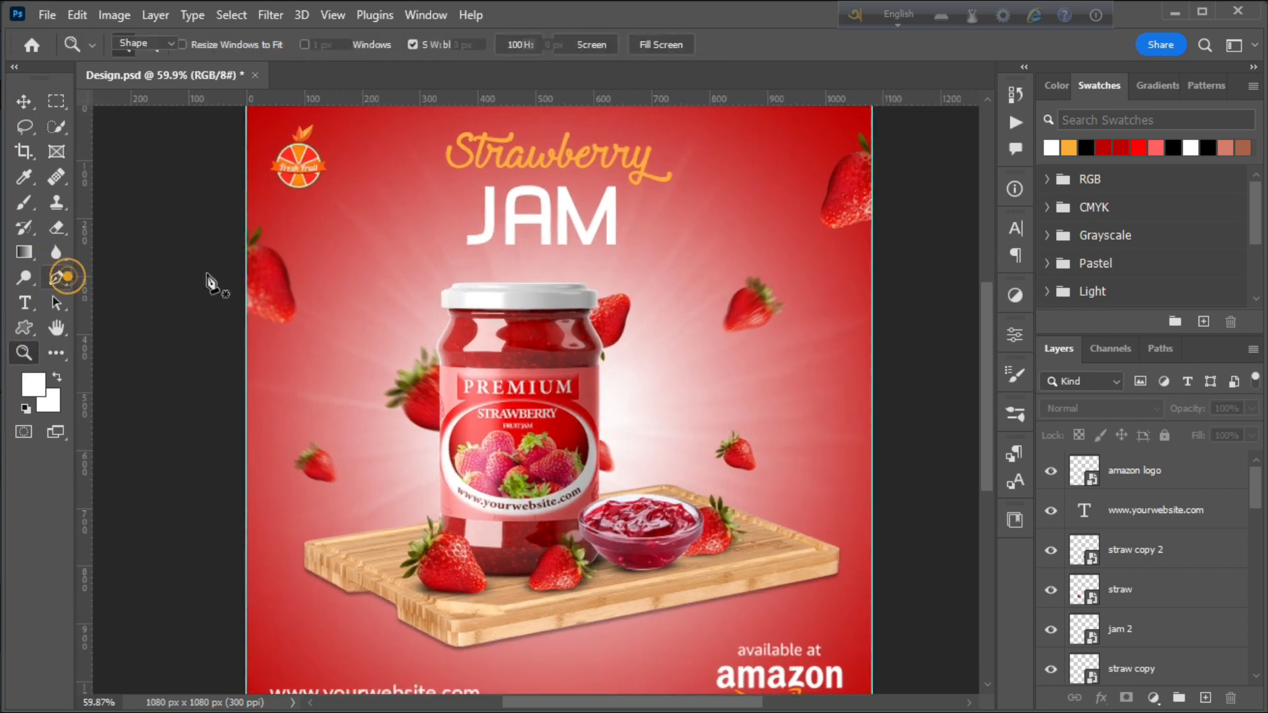
pyautogui.click(349, 251)
pyautogui.moveTo(397, 253); pyautogui.dragTo(425, 351)
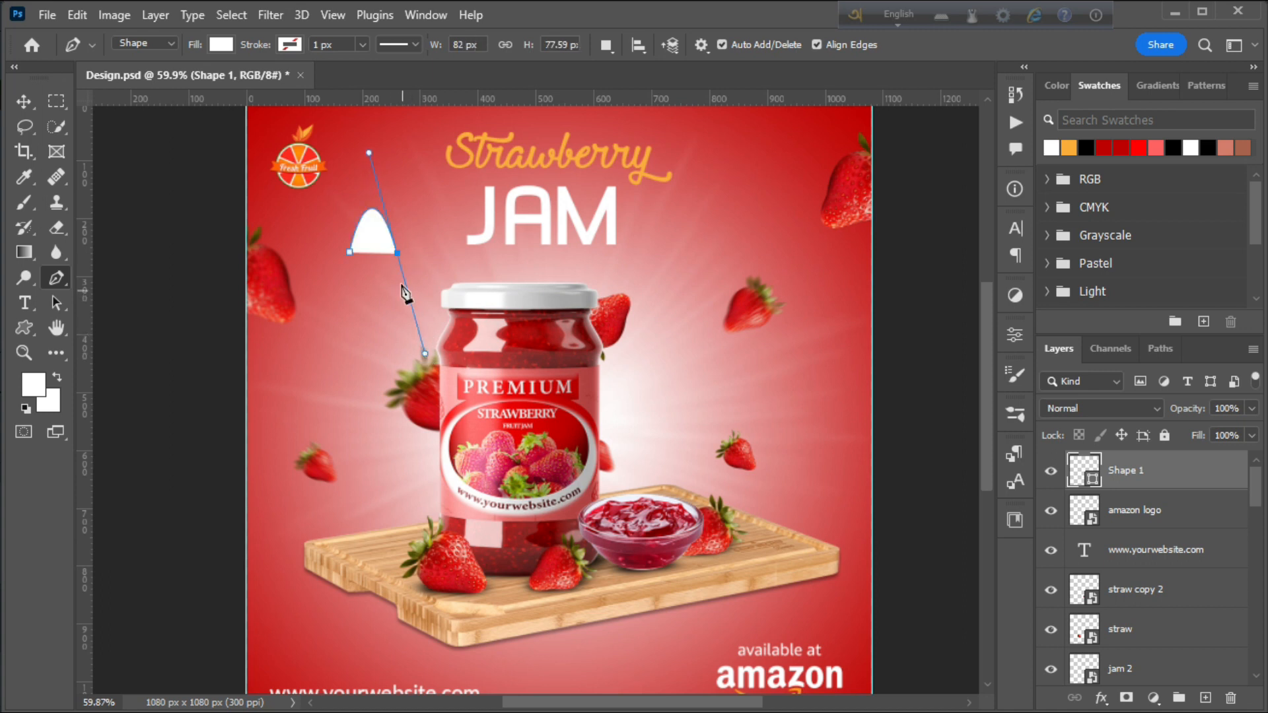
pyautogui.moveTo(392, 477); pyautogui.dragTo(370, 604)
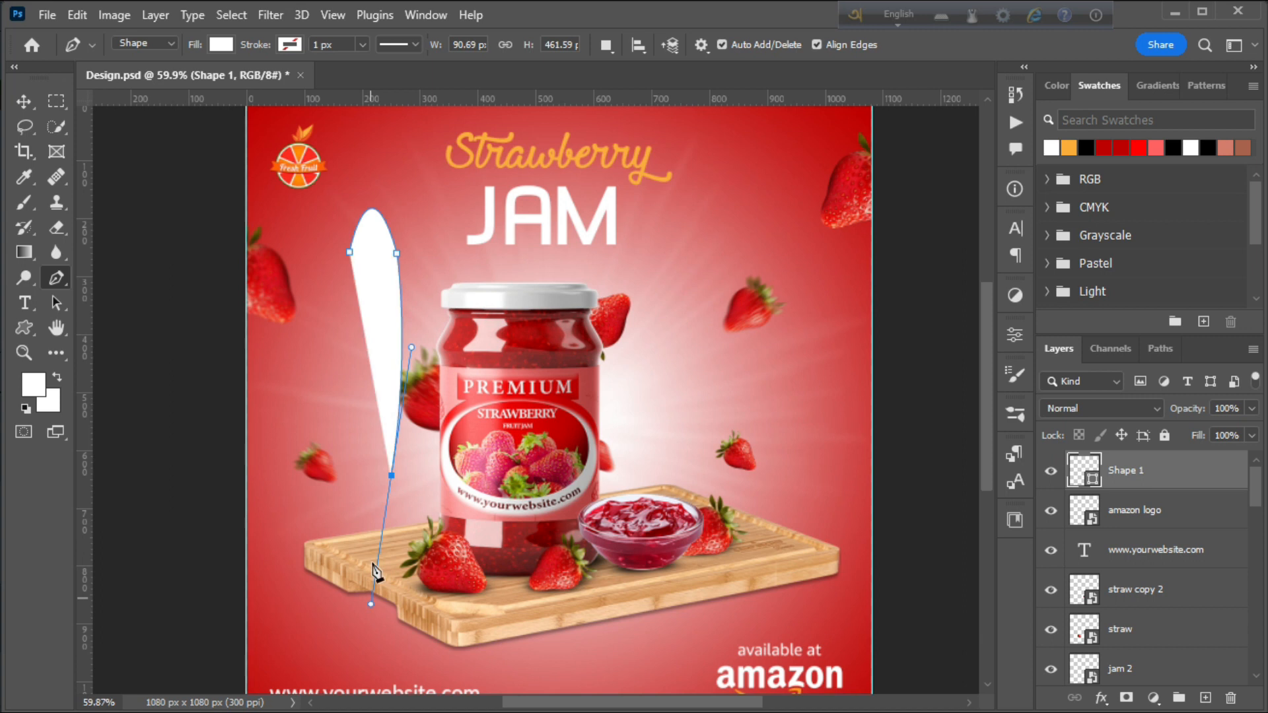
pyautogui.click(392, 476)
pyautogui.moveTo(350, 252); pyautogui.dragTo(351, 183)
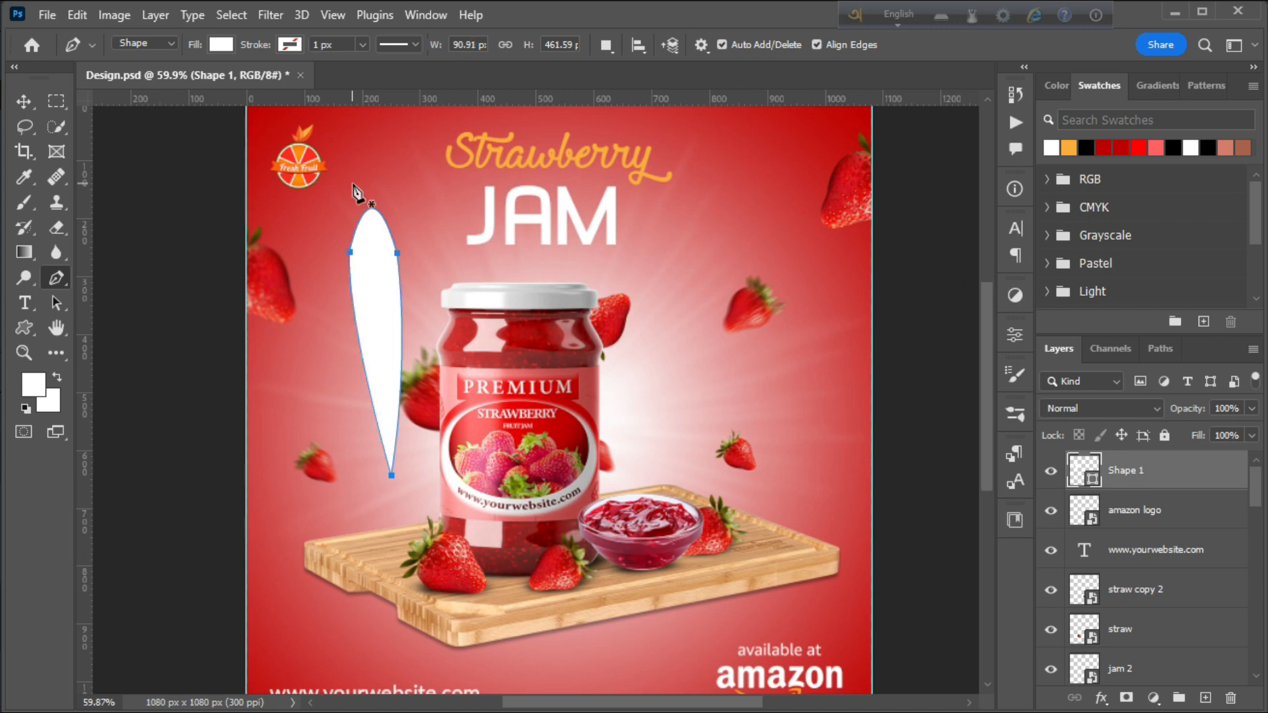
# Scale the white teardrop shape to about 19% and rotate it about -46°
pyautogui.click(27, 103)
pyautogui.click(423, 268)
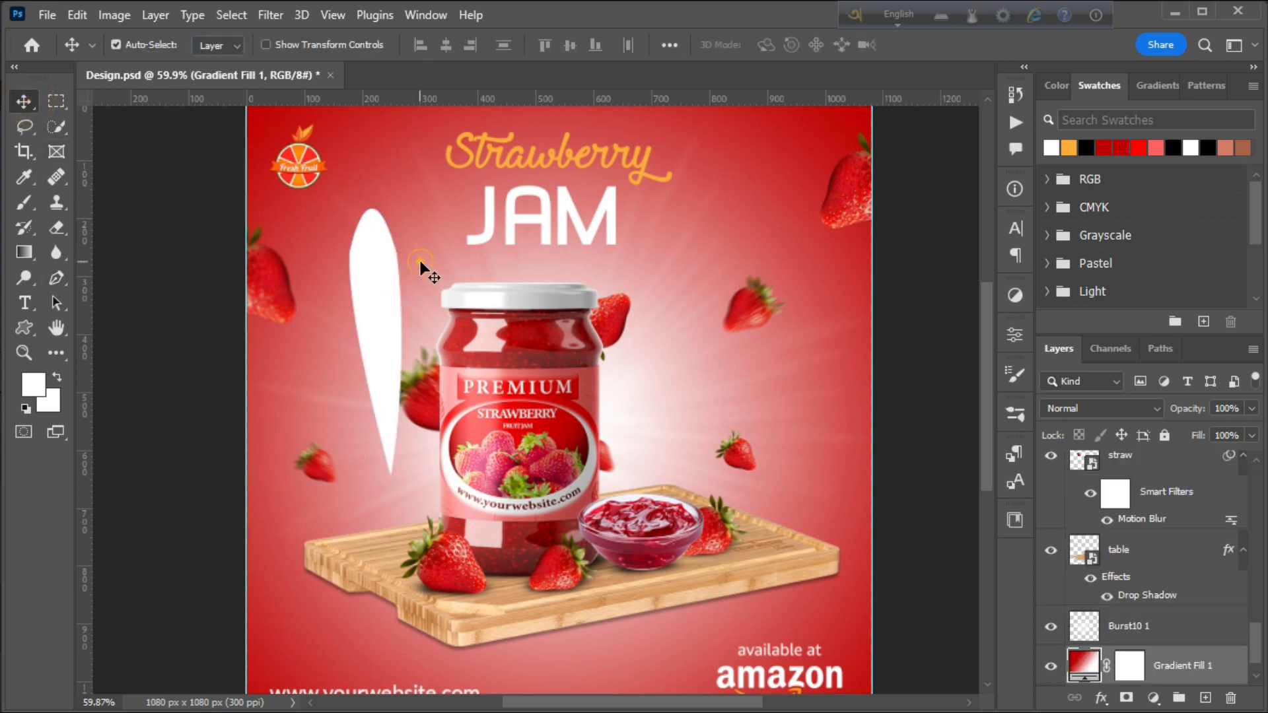
pyautogui.click(371, 291)
pyautogui.hotkey('ctrl', 't')
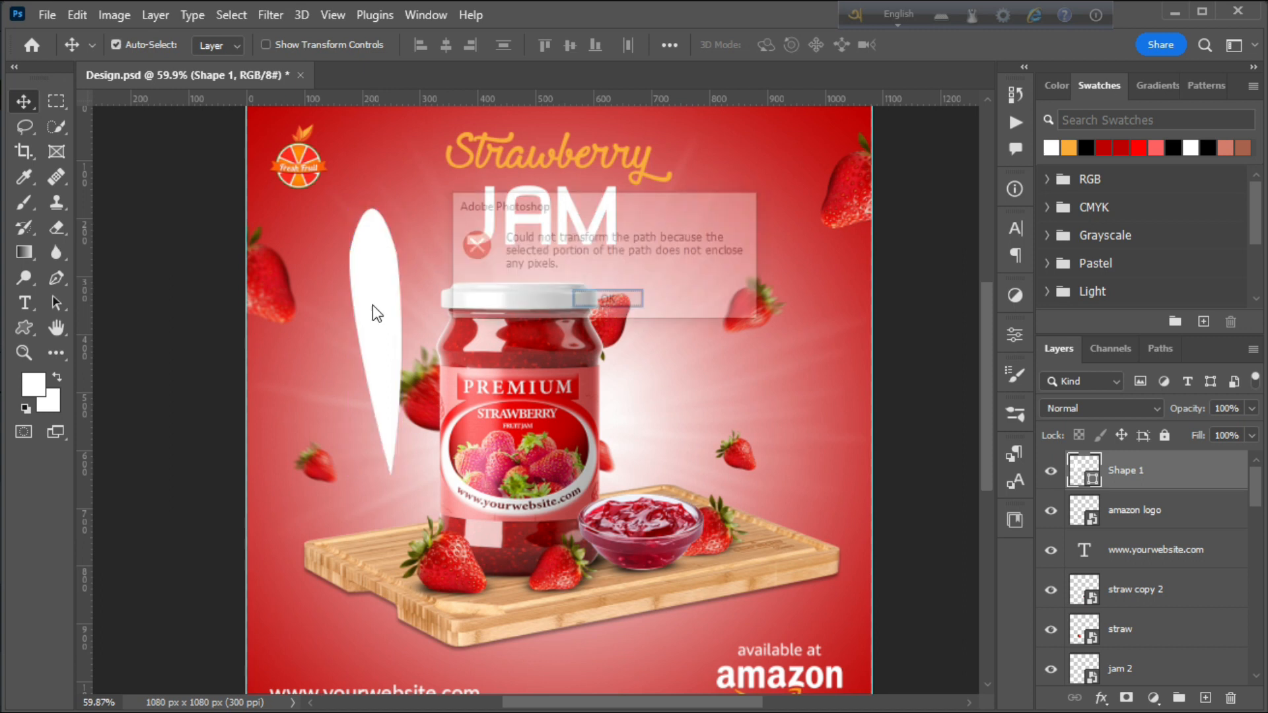
pyautogui.click(597, 299)
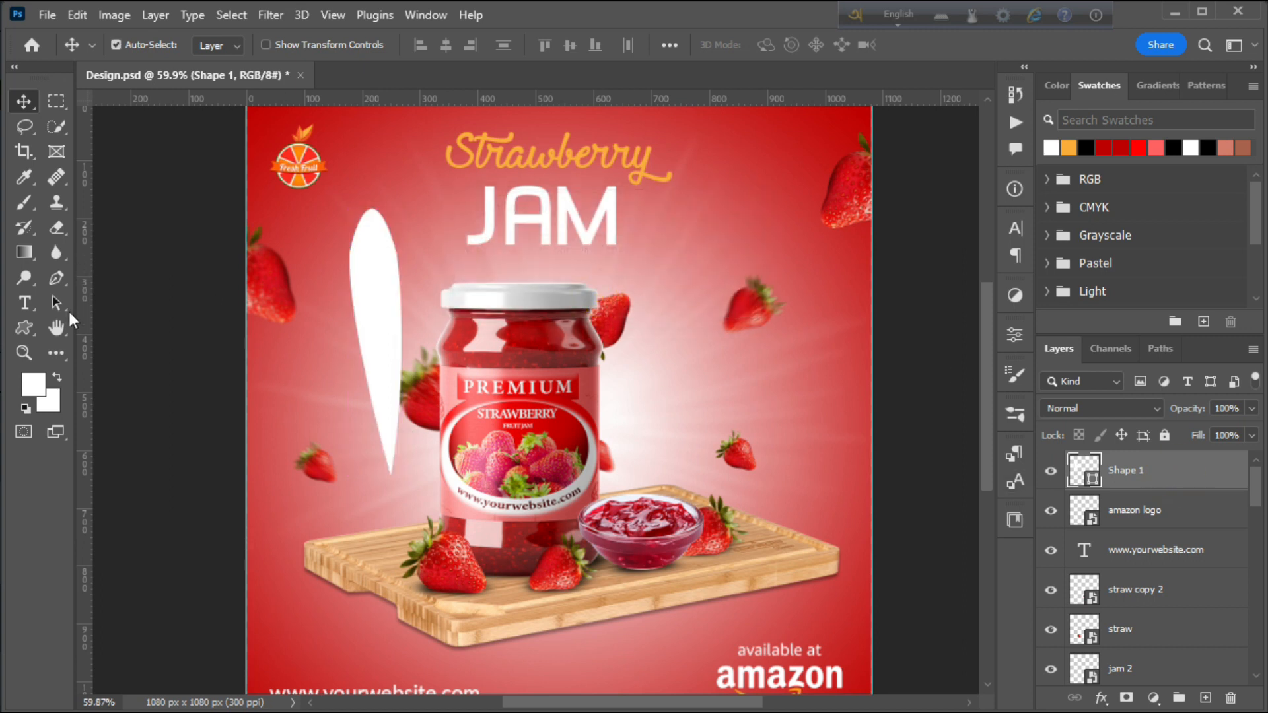
pyautogui.click(23, 356)
pyautogui.moveTo(584, 296); pyautogui.dragTo(517, 336)
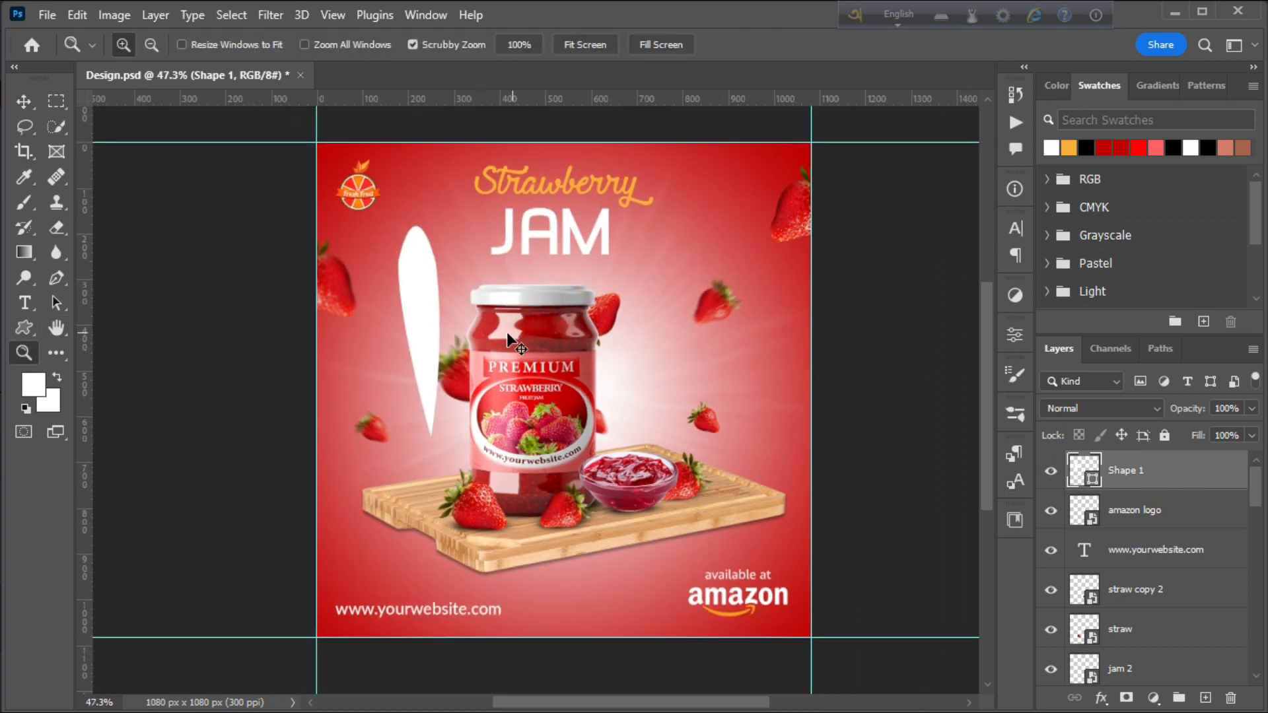
pyautogui.hotkey('ctrl', 't')
pyautogui.moveTo(423, 438); pyautogui.dragTo(426, 266)
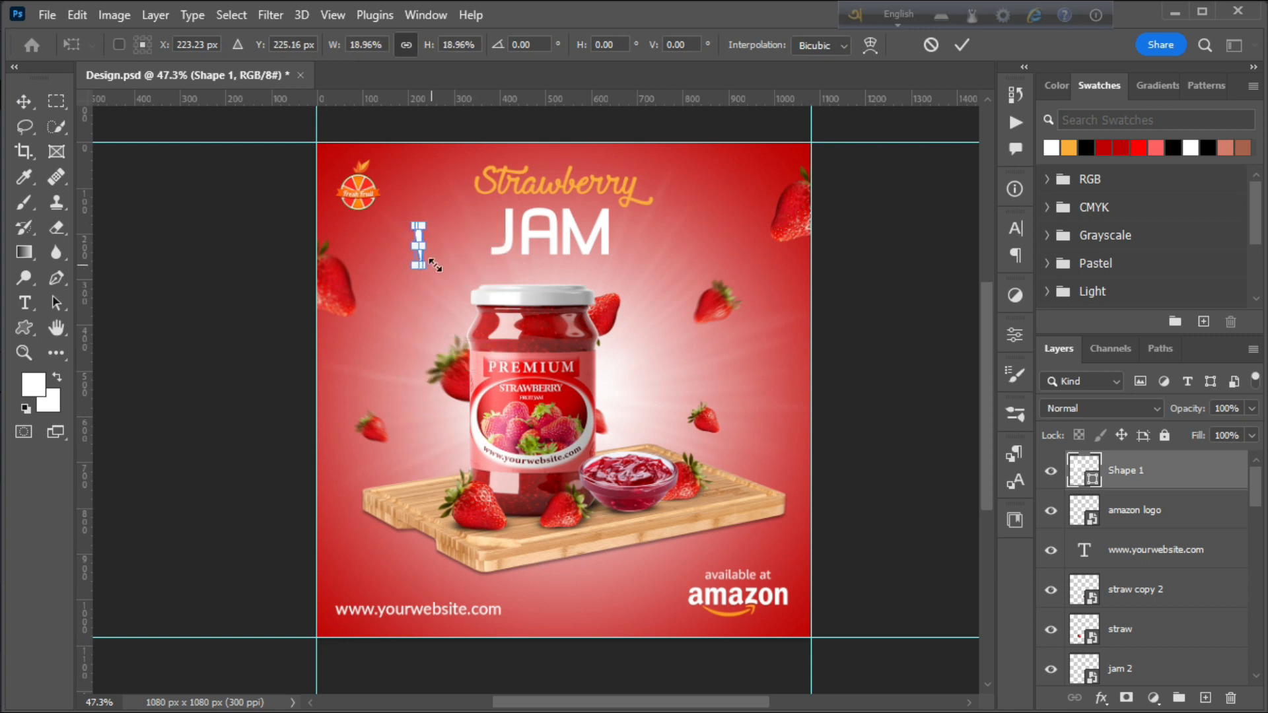
pyautogui.moveTo(489, 214); pyautogui.dragTo(439, 188)
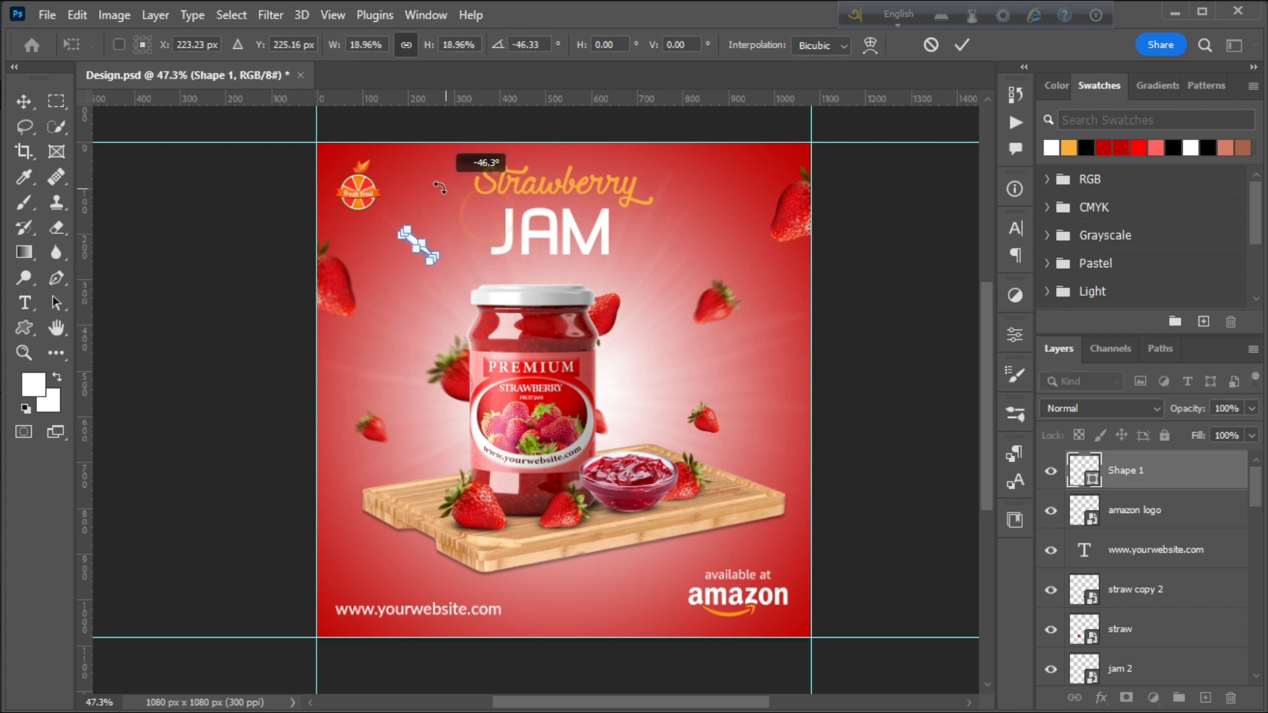
pyautogui.click(961, 45)
# Shrink the teardrop stroke to about 56% and move it beside the upper part of the J in "JAM"
pyautogui.moveTo(401, 248); pyautogui.dragTo(466, 408)
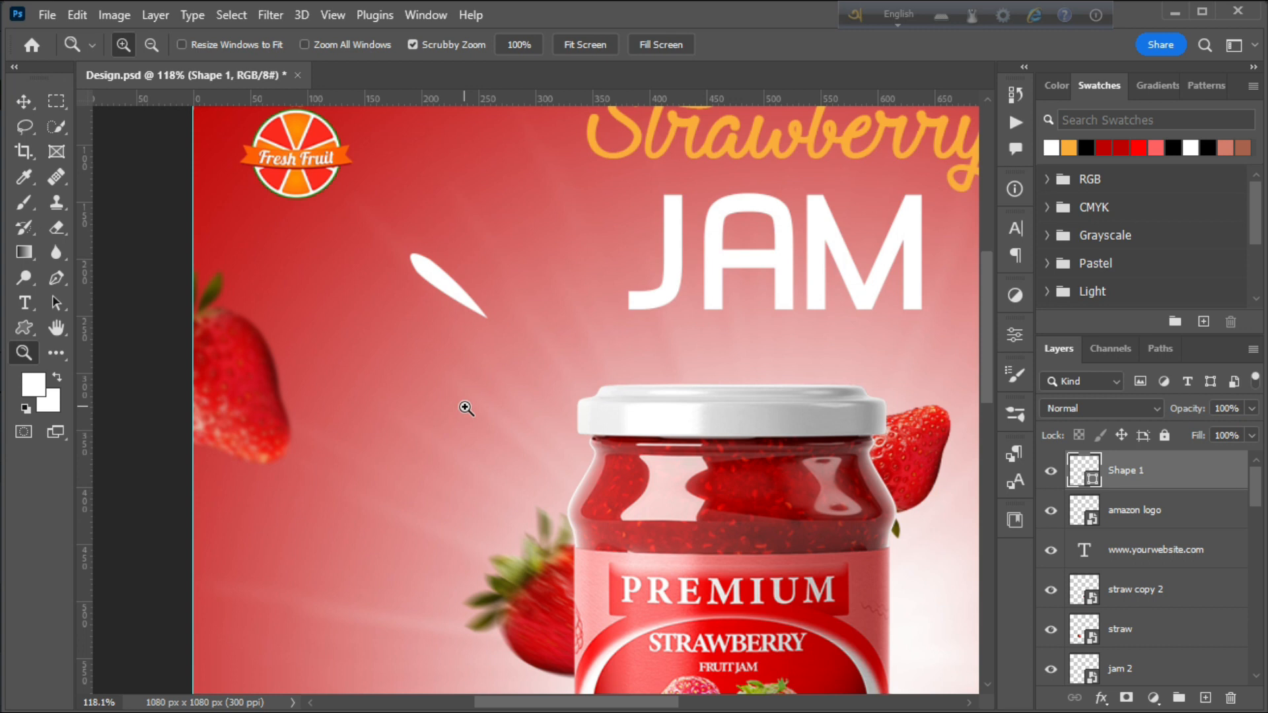
pyautogui.hotkey('ctrl', 't')
pyautogui.moveTo(415, 318); pyautogui.dragTo(578, 208)
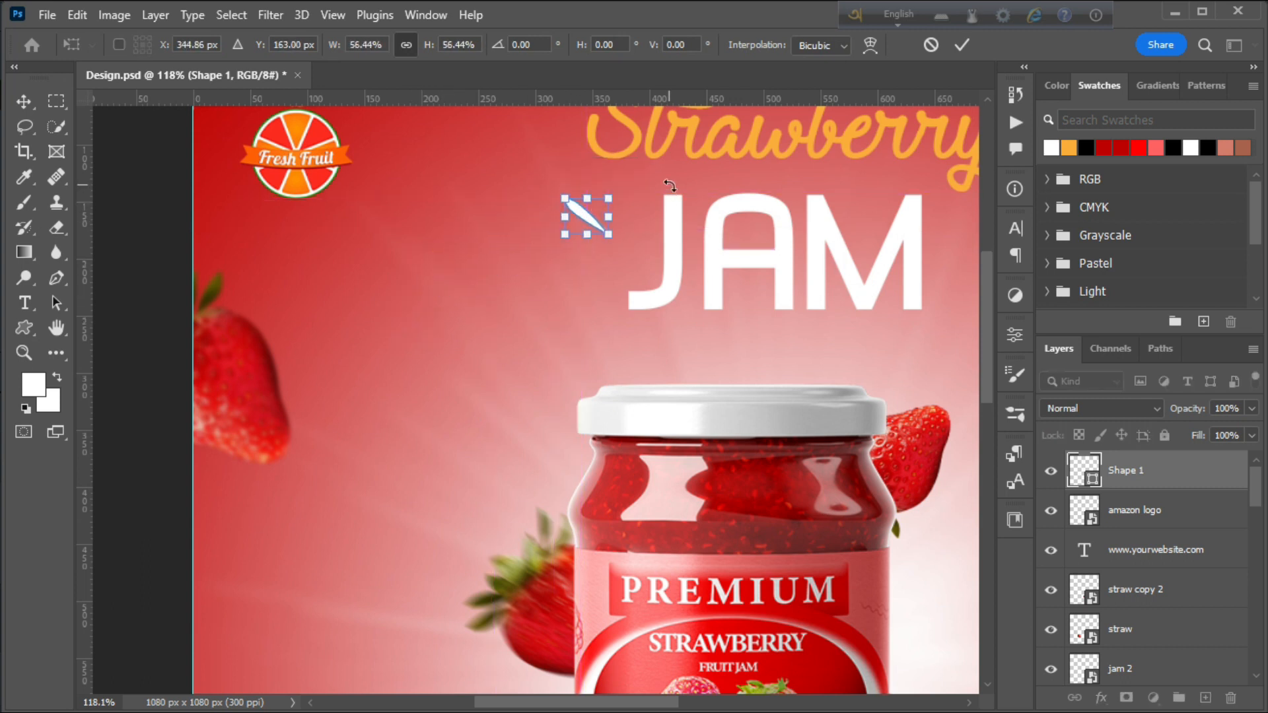
pyautogui.moveTo(669, 185); pyautogui.dragTo(661, 183)
pyautogui.moveTo(615, 231)
pyautogui.mouseDown()
pyautogui.moveTo(618, 242)
pyautogui.moveTo(594, 225)
pyautogui.moveTo(623, 244)
pyautogui.moveTo(608, 234)
pyautogui.mouseUp()
pyautogui.click(968, 44)
# Duplicate the stroke beside the J and rotate and position the copy below the original
pyautogui.click(24, 101)
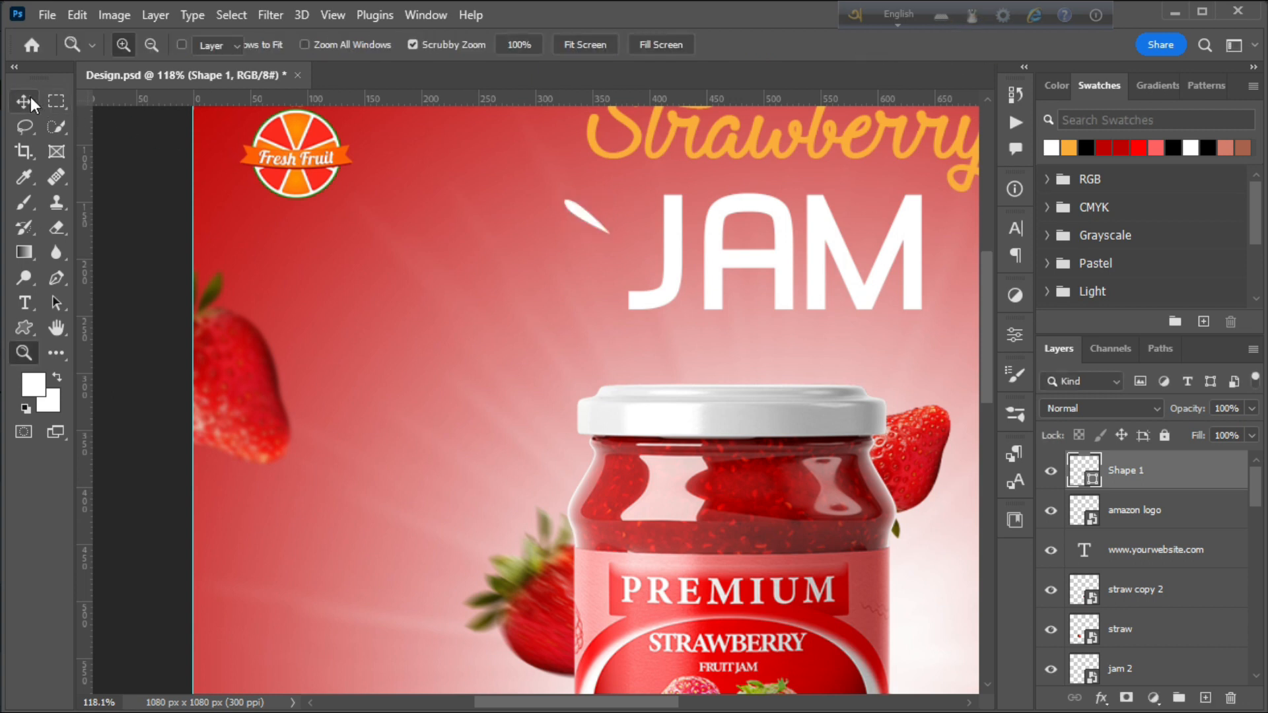
pyautogui.moveTo(579, 214); pyautogui.dragTo(566, 243)
pyautogui.hotkey('ctrl', 't')
pyautogui.moveTo(645, 218); pyautogui.dragTo(613, 194)
pyautogui.moveTo(547, 246); pyautogui.dragTo(580, 269)
pyautogui.press('Return')
pyautogui.click(607, 220)
pyautogui.click(591, 214)
pyautogui.hotkey('ctrl', 't')
pyautogui.press('Return')
# Flip the lowest stroke copy and adjust it to complete a three-stroke fan beside the J
pyautogui.click(581, 268)
pyautogui.hotkey('ctrl', 't')
pyautogui.rightClick(585, 287)
pyautogui.click(633, 670)
pyautogui.rightClick(586, 288)
pyautogui.click(627, 687)
pyautogui.press('Return')
pyautogui.click(575, 276)
pyautogui.click(572, 274)
pyautogui.hotkey('ctrl', 't')
pyautogui.press('Return')
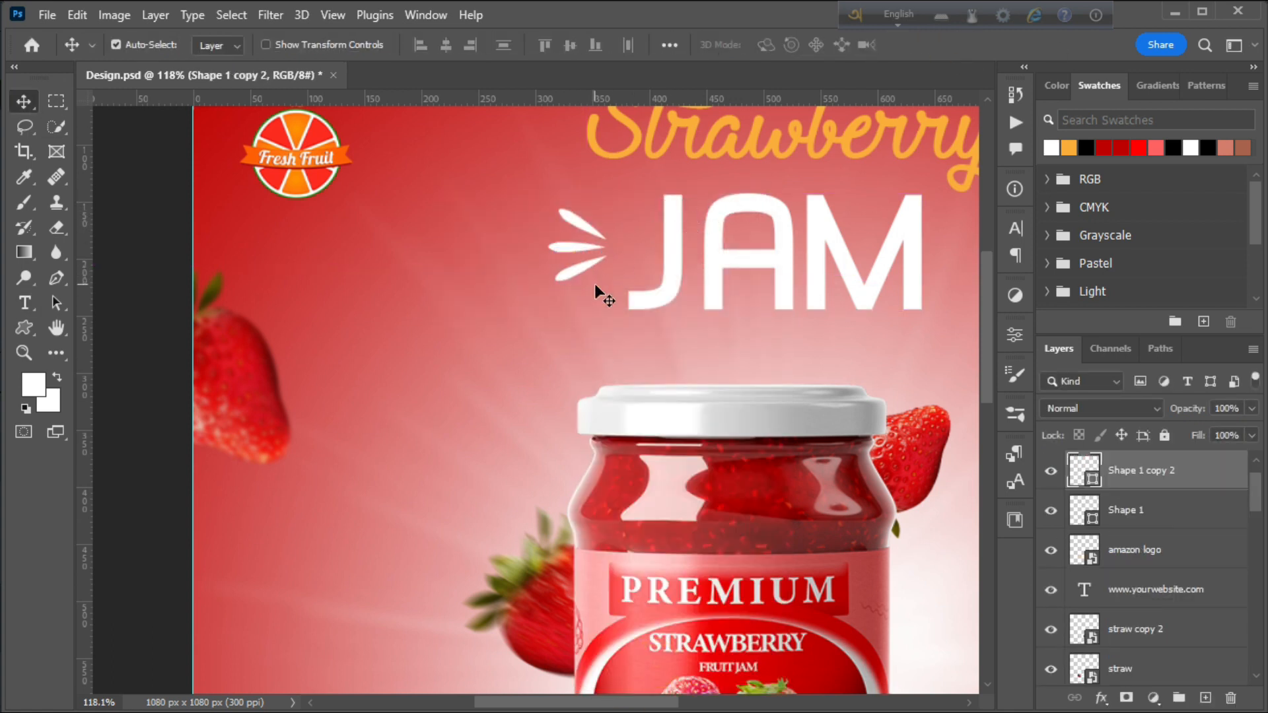
# Fine-tune the placement of the individual strokes in the fan beside the J
pyautogui.click(585, 225)
pyautogui.scroll(1, 1113, 516)
pyautogui.keyDown('shift'); pyautogui.click(1122, 472); pyautogui.keyUp('shift')
pyautogui.hotkey('ctrl', 't')
pyautogui.moveTo(579, 250); pyautogui.dragTo(545, 233)
pyautogui.press('Return')
pyautogui.press('Return')
pyautogui.scroll(1, 611, 251)
pyautogui.click(584, 278)
pyautogui.click(581, 254)
# Select all three stroke layers and move them down 4 px together
pyautogui.click(24, 353)
pyautogui.moveTo(643, 331); pyautogui.dragTo(667, 340)
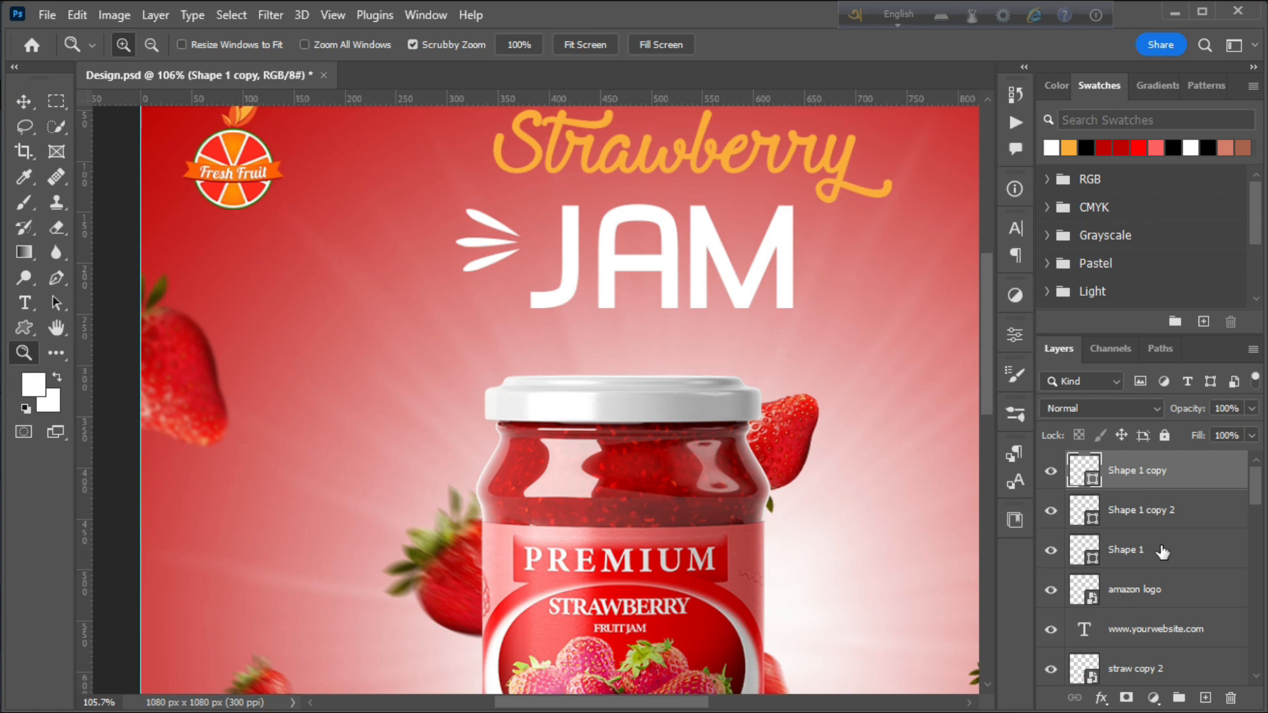
pyautogui.keyDown('shift'); pyautogui.click(1162, 552); pyautogui.keyUp('shift')
pyautogui.hotkey('ctrl', 't')
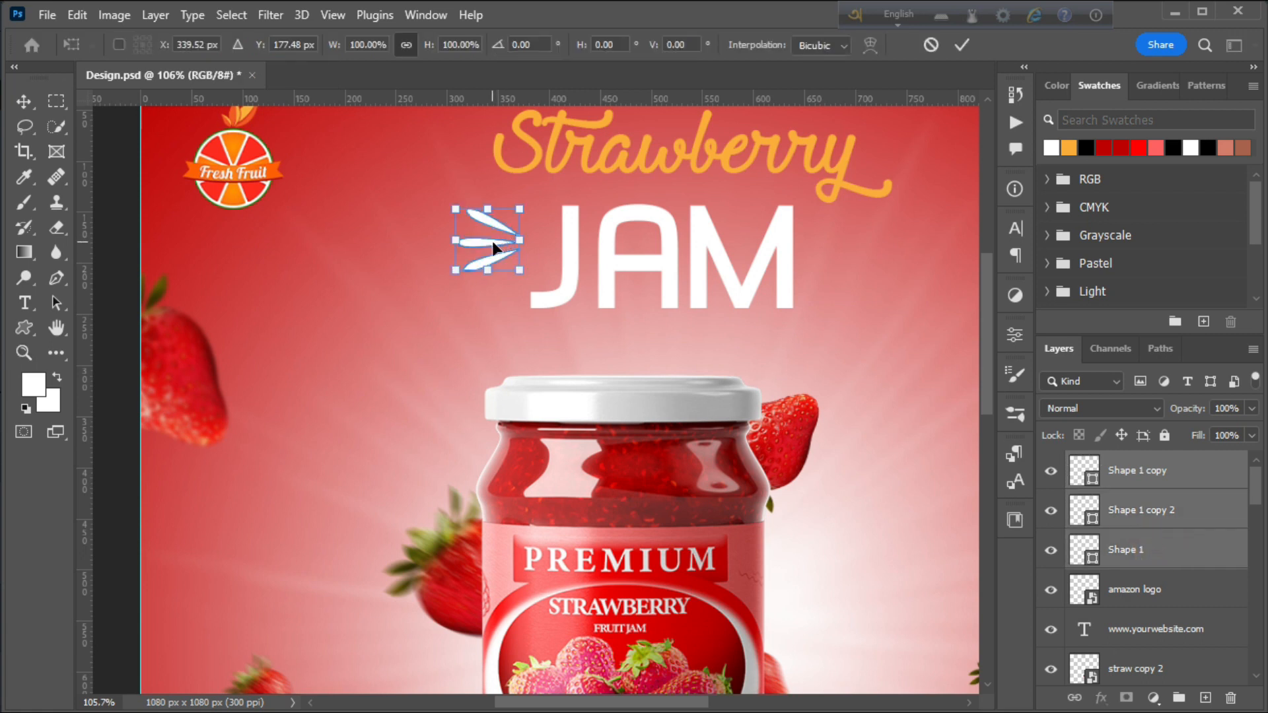
pyautogui.press('Down')
pyautogui.press('Down')
pyautogui.press('Down')
pyautogui.press('Down')
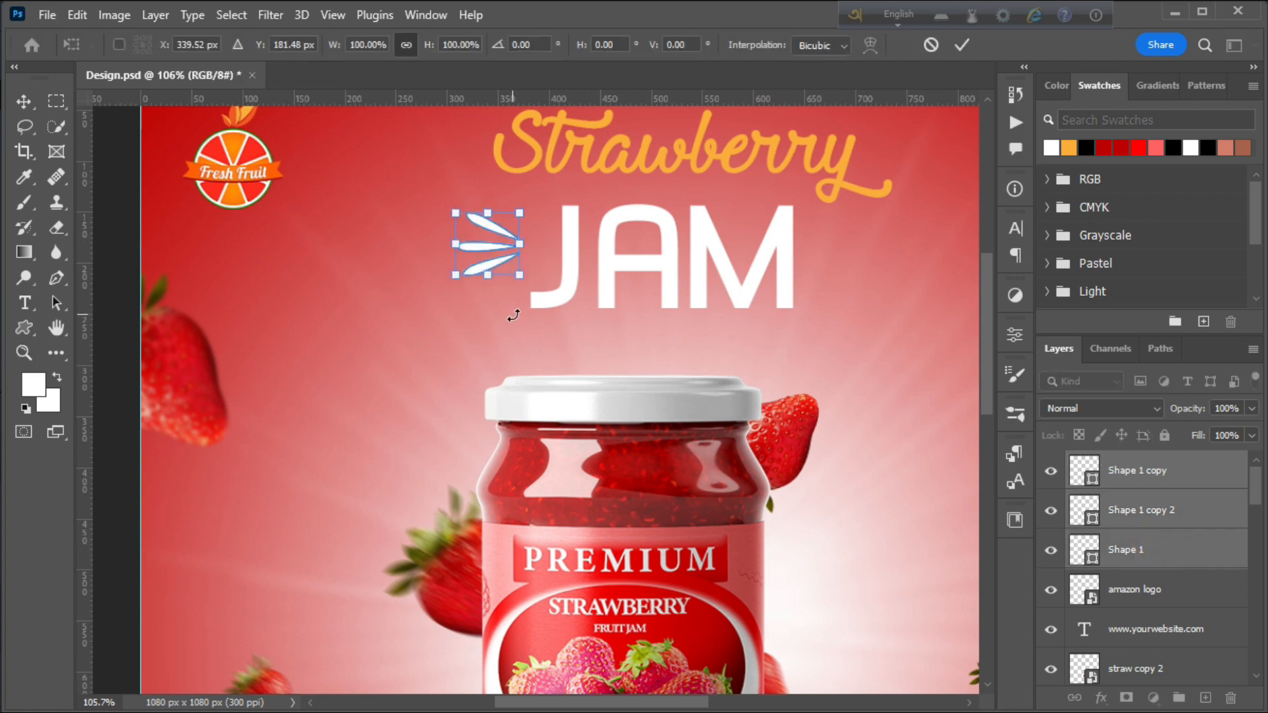
pyautogui.click(962, 46)
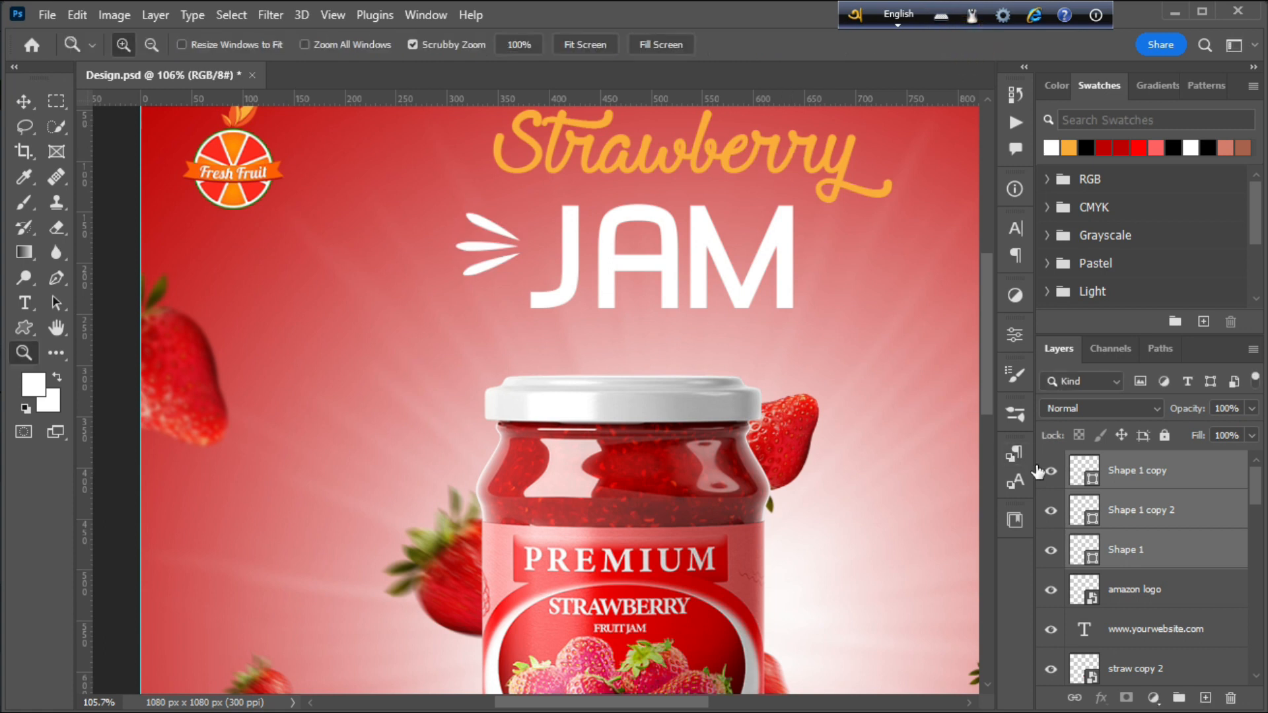
# Group the three strokes, duplicate the group, and place the copy flipped horizontally beside the M of "JAM"
pyautogui.hotkey('ctrl', 'g')
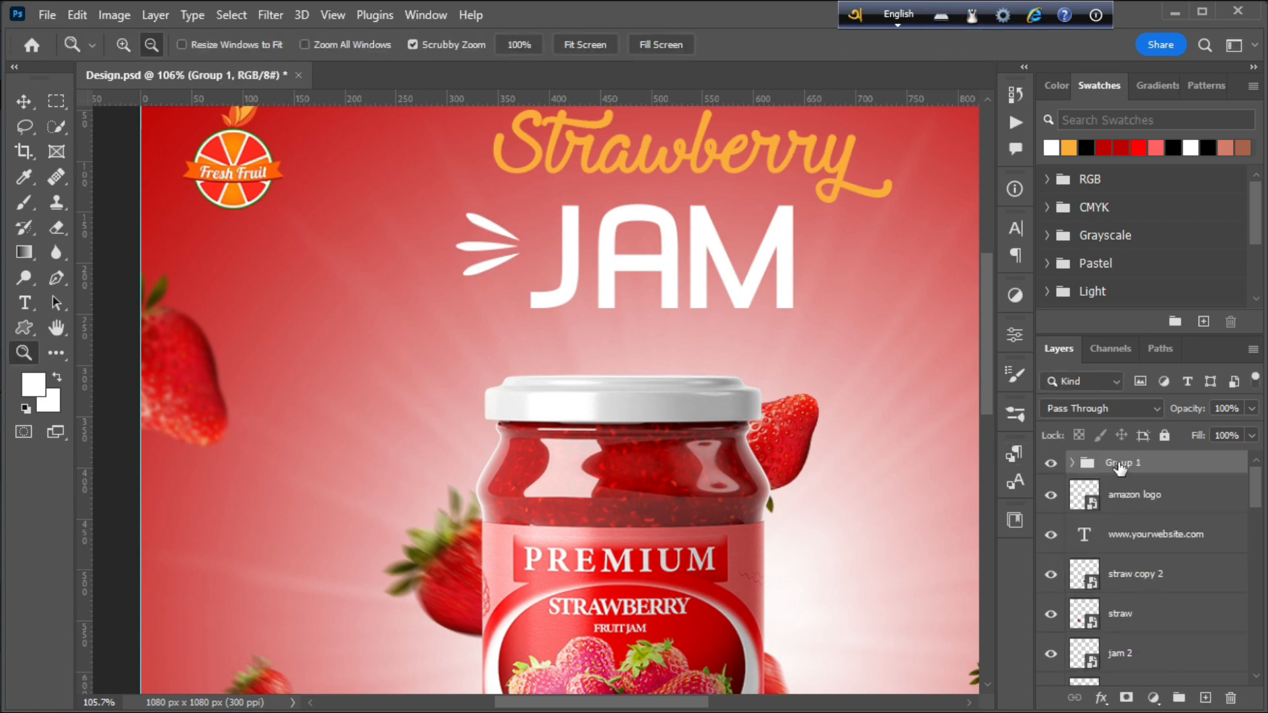
pyautogui.hotkey('ctrl', 'j')
pyautogui.hotkey('ctrl', 't')
pyautogui.moveTo(490, 248); pyautogui.dragTo(844, 255)
pyautogui.rightClick(854, 248)
pyautogui.click(925, 633)
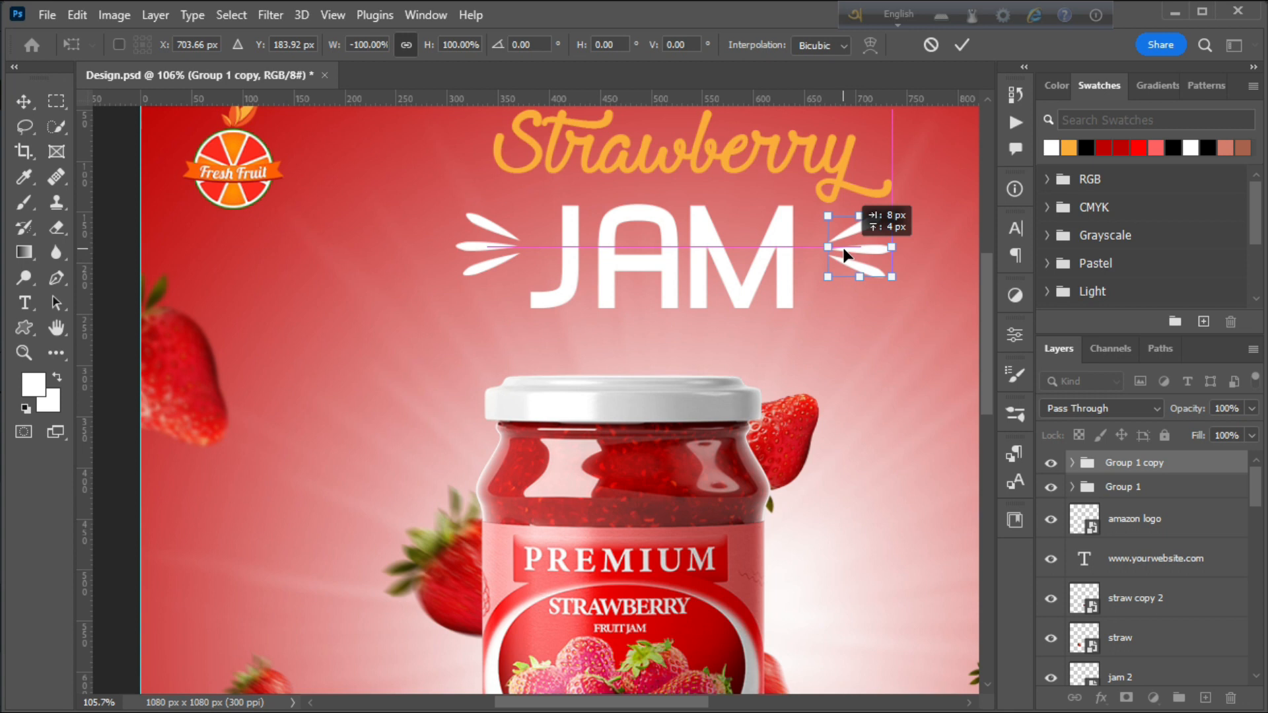
pyautogui.click(963, 41)
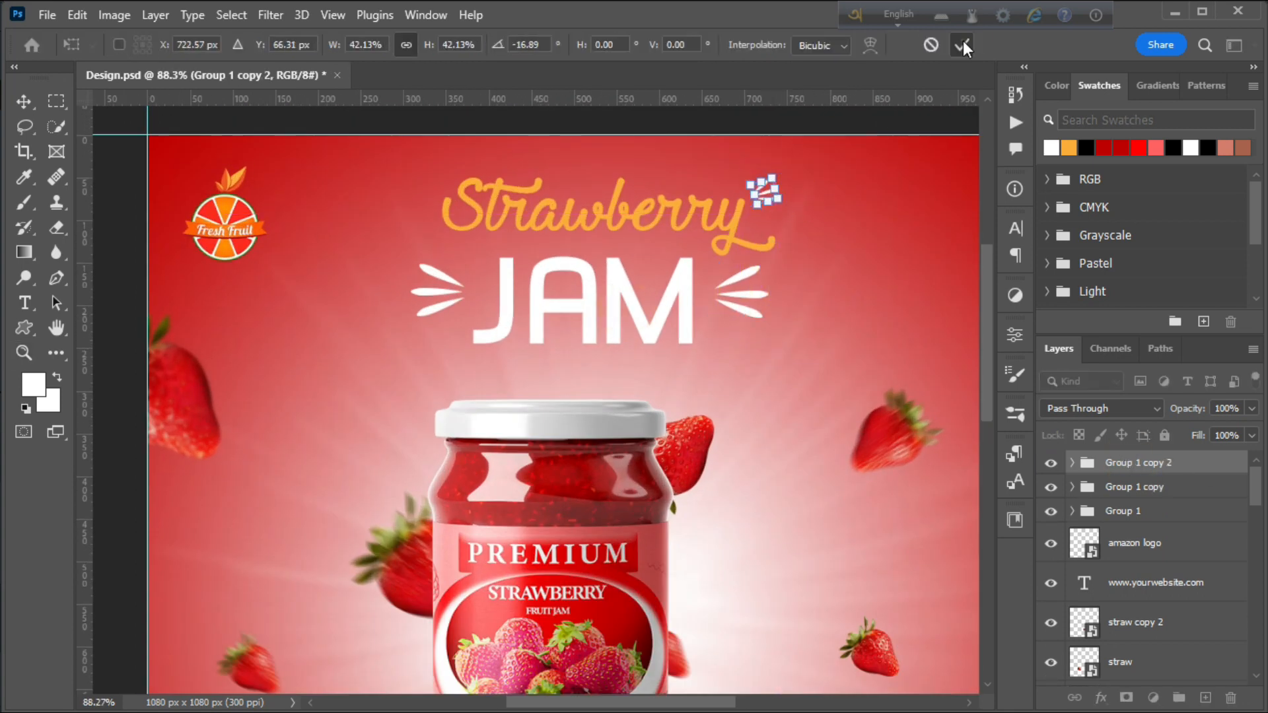
# Place a further stroke group copy above the right end of "Strawberry", scaled to 42.13% and rotated -16.89°
pyautogui.click(964, 47)
pyautogui.click(24, 101)
pyautogui.hotkey('ctrl', '0')
pyautogui.press('z')
pyautogui.moveTo(422, 375); pyautogui.dragTo(567, 338)
# Duplicate the small stroke group, flip the copy horizontally, and rotate and position it at the upper left of "Strawberry"
pyautogui.hotkey('ctrl', 'j')
pyautogui.hotkey('ctrl', 't')
pyautogui.moveTo(673, 289); pyautogui.dragTo(230, 252)
pyautogui.rightClick(229, 252)
pyautogui.click(277, 635)
pyautogui.moveTo(280, 208); pyautogui.dragTo(288, 219)
pyautogui.moveTo(206, 245); pyautogui.dragTo(203, 261)
pyautogui.click(961, 45)
# Nudge the small stroke group beside the S of "Strawberry" down 6 px
pyautogui.press('z')
pyautogui.hotkey('ctrl', 't')
pyautogui.press('Down')
pyautogui.press('Down')
pyautogui.press('Down')
pyautogui.press('Down')
pyautogui.press('Down')
pyautogui.press('Down')
pyautogui.click(964, 45)
# Apply a Color Overlay to the small left stroke group using the orange sampled from the "Strawberry" text
pyautogui.moveTo(605, 350); pyautogui.dragTo(628, 363)
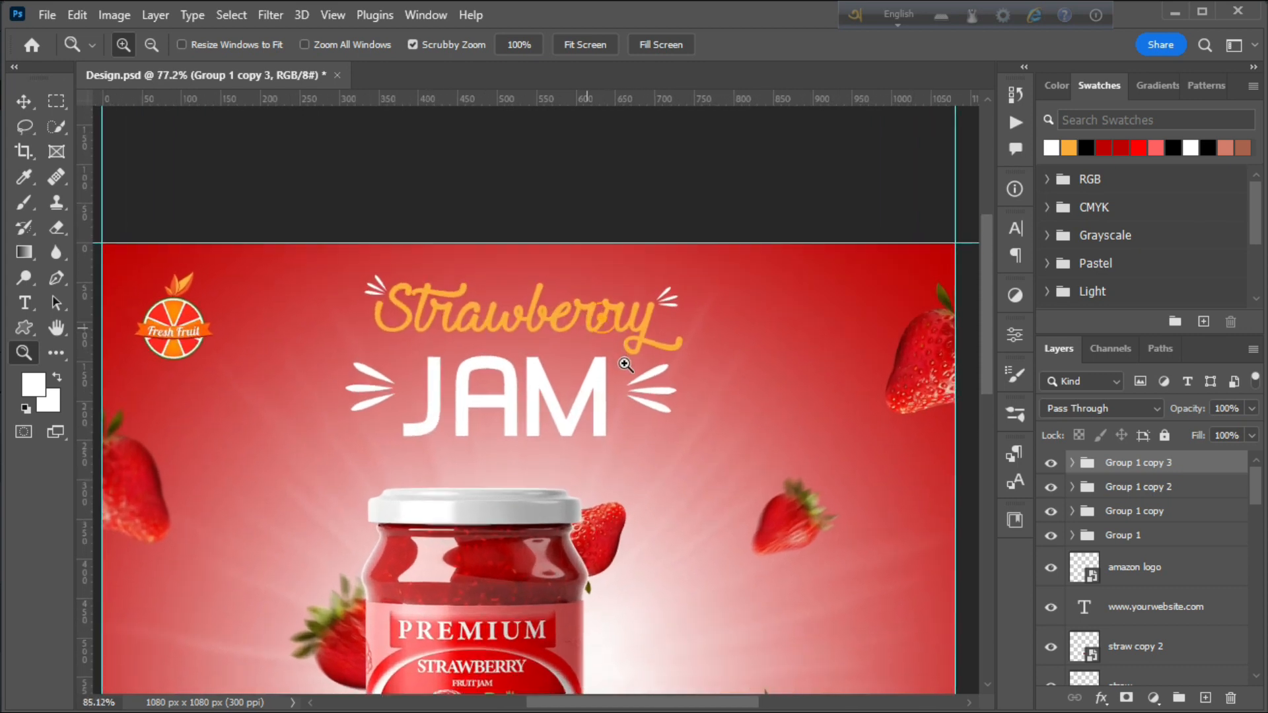
pyautogui.doubleClick(1230, 471)
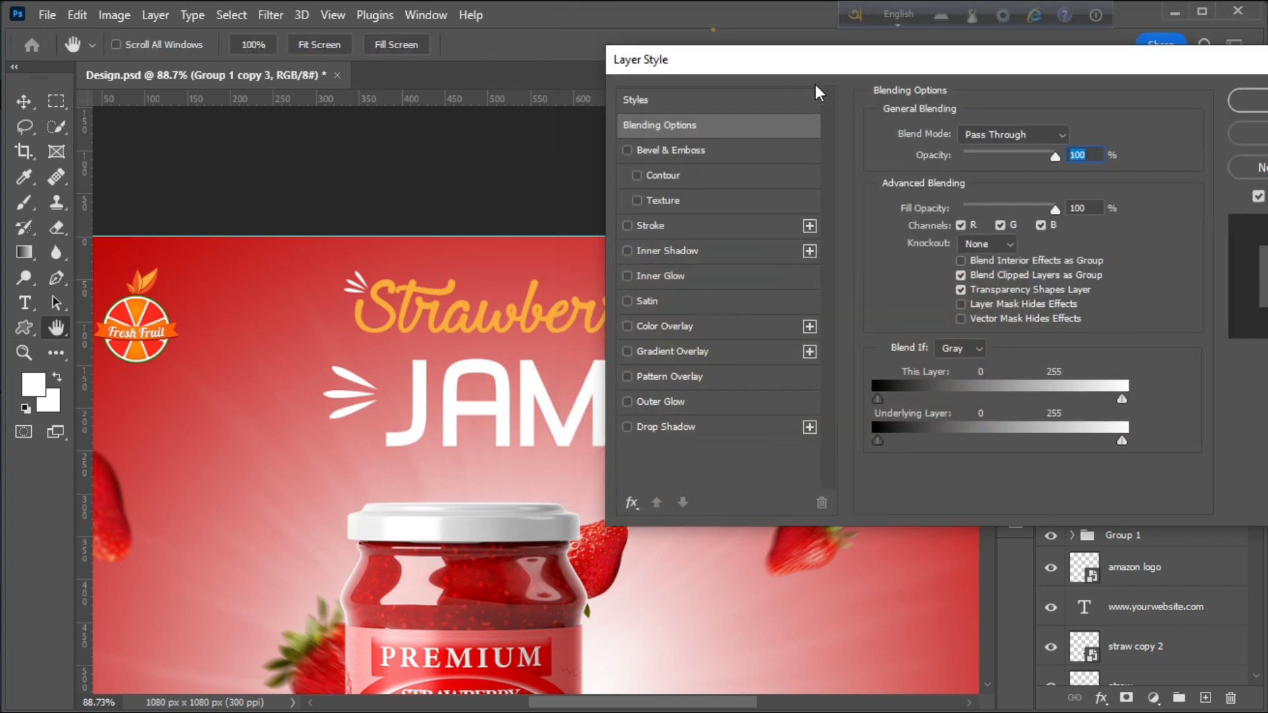
pyautogui.click(853, 341)
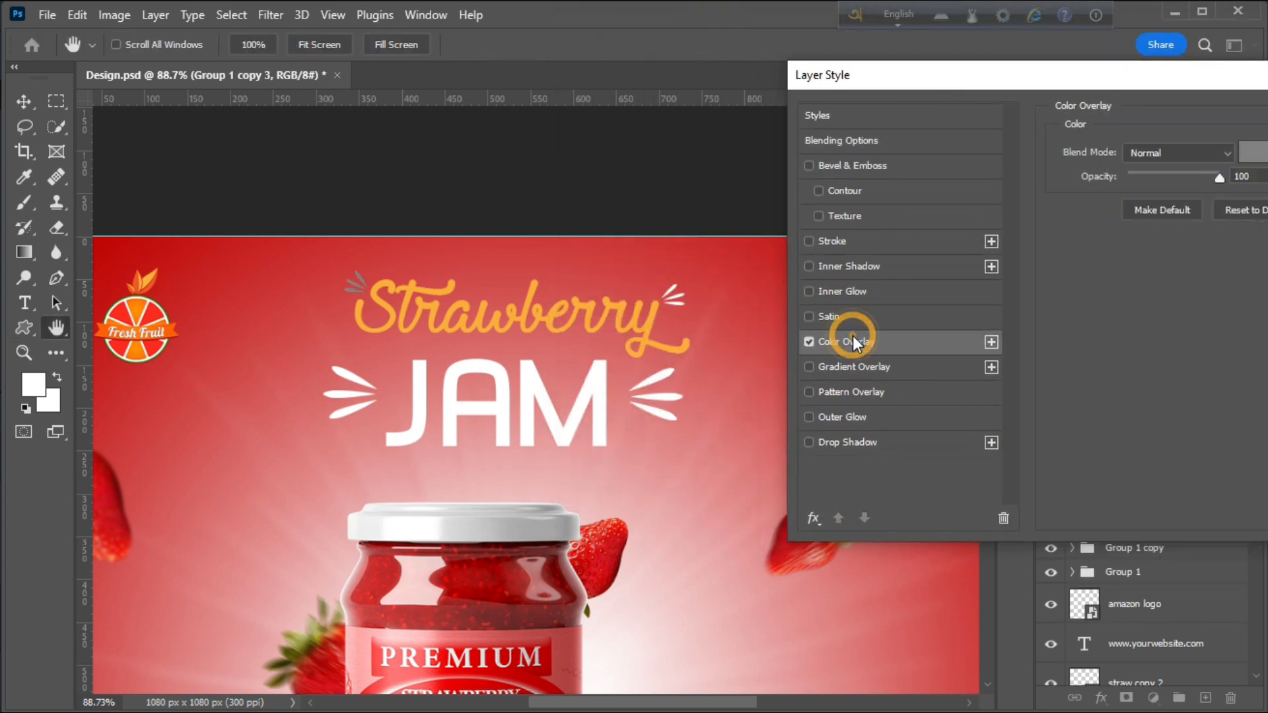
pyautogui.click(1258, 153)
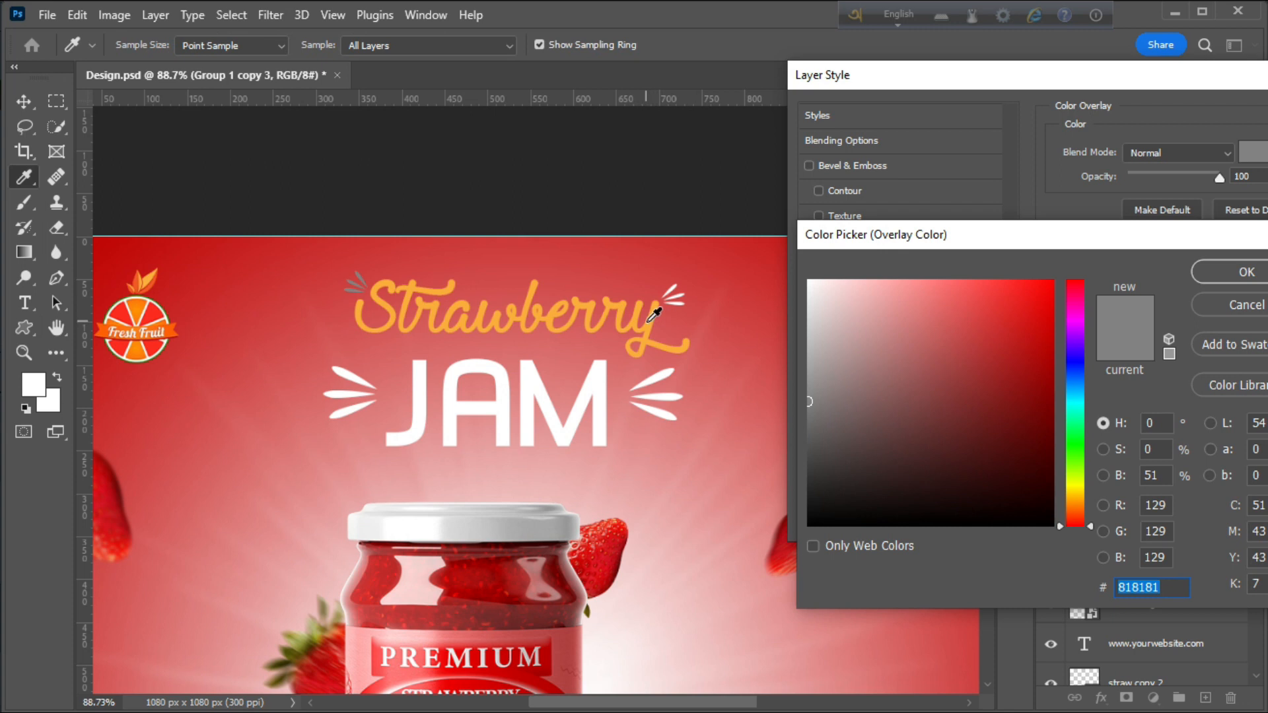
pyautogui.click(650, 320)
pyautogui.click(1246, 271)
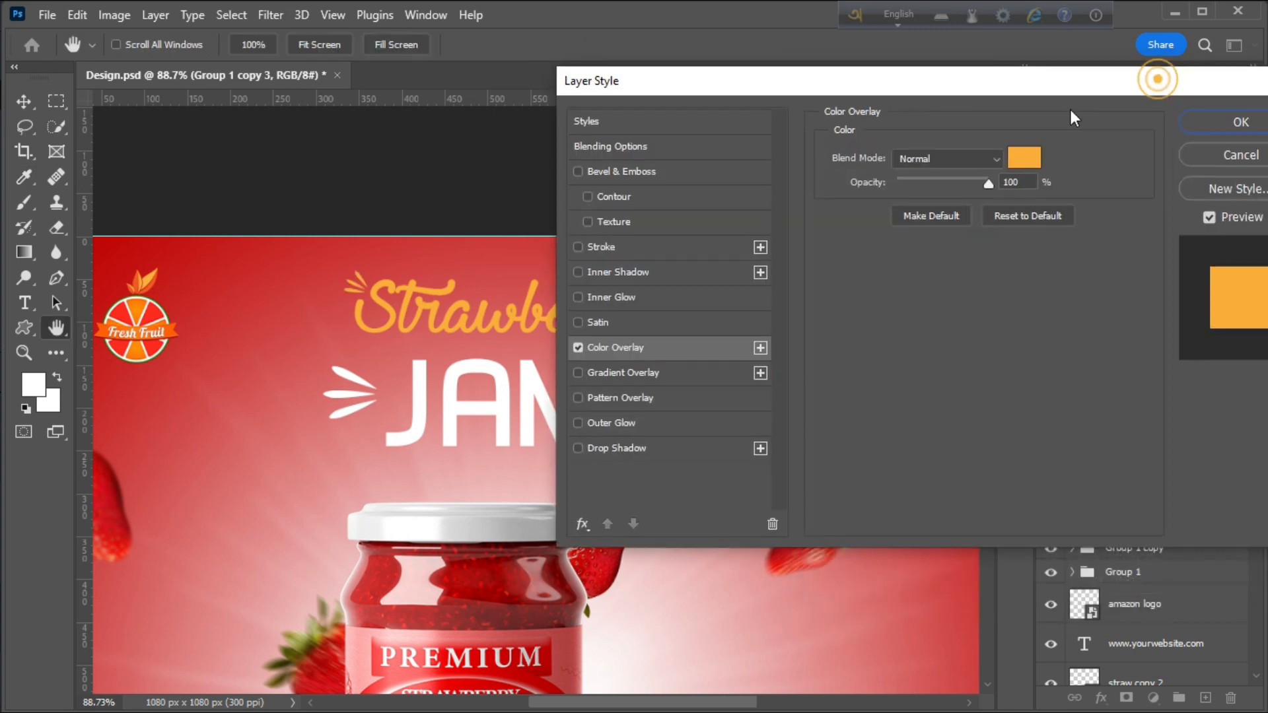
pyautogui.click(1241, 121)
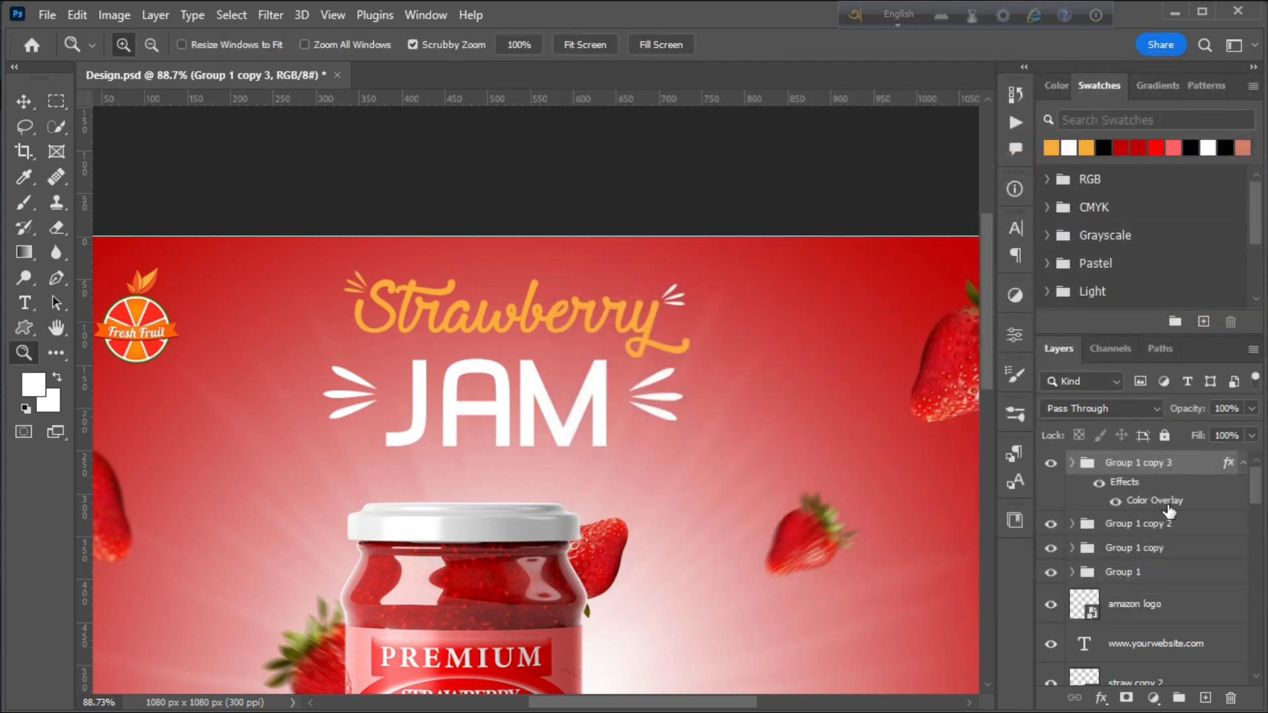
# Apply an orange Color Overlay to the small stroke group at the right end of "Strawberry"
pyautogui.click(1049, 525)
pyautogui.click(1209, 523)
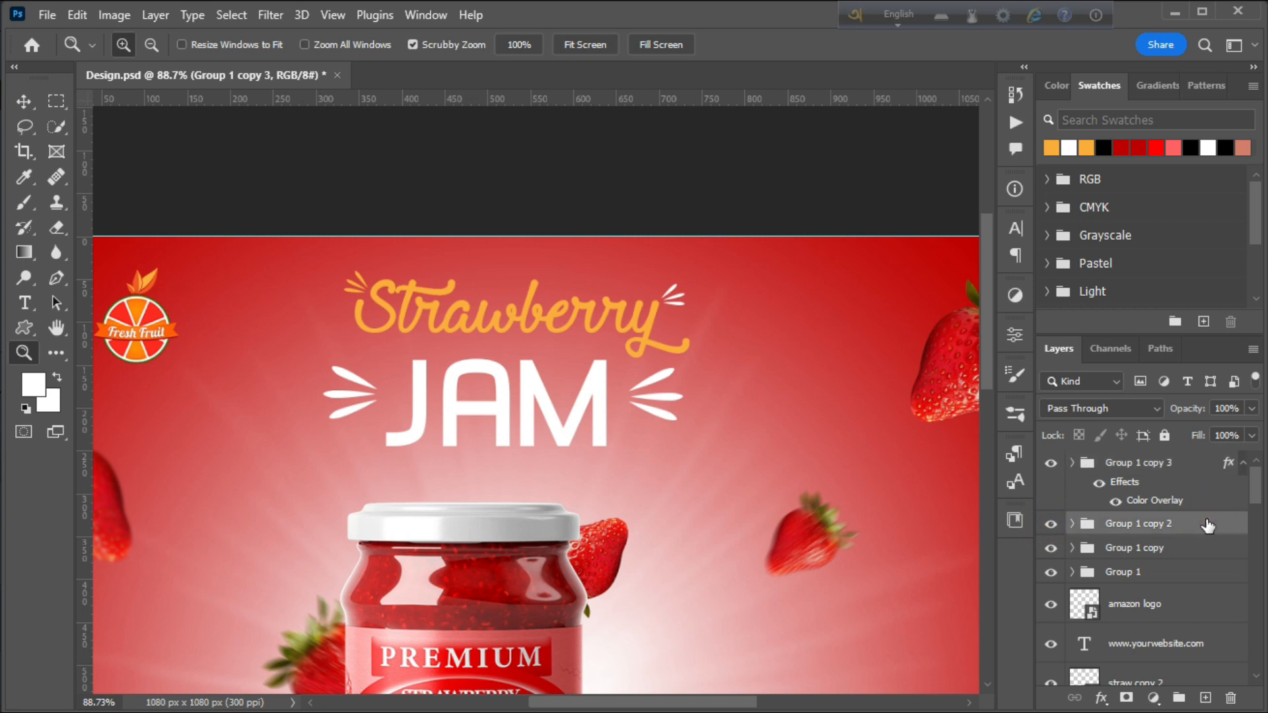
pyautogui.doubleClick(1110, 518)
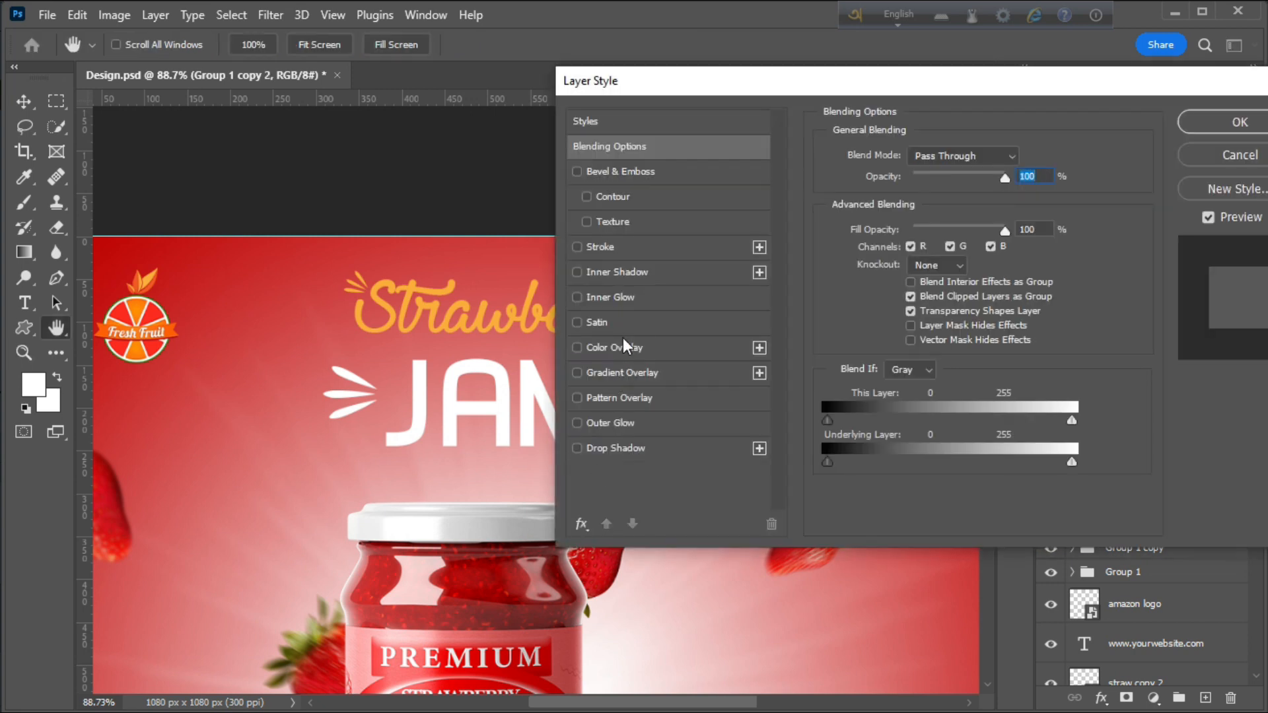
pyautogui.click(622, 352)
pyautogui.click(1239, 122)
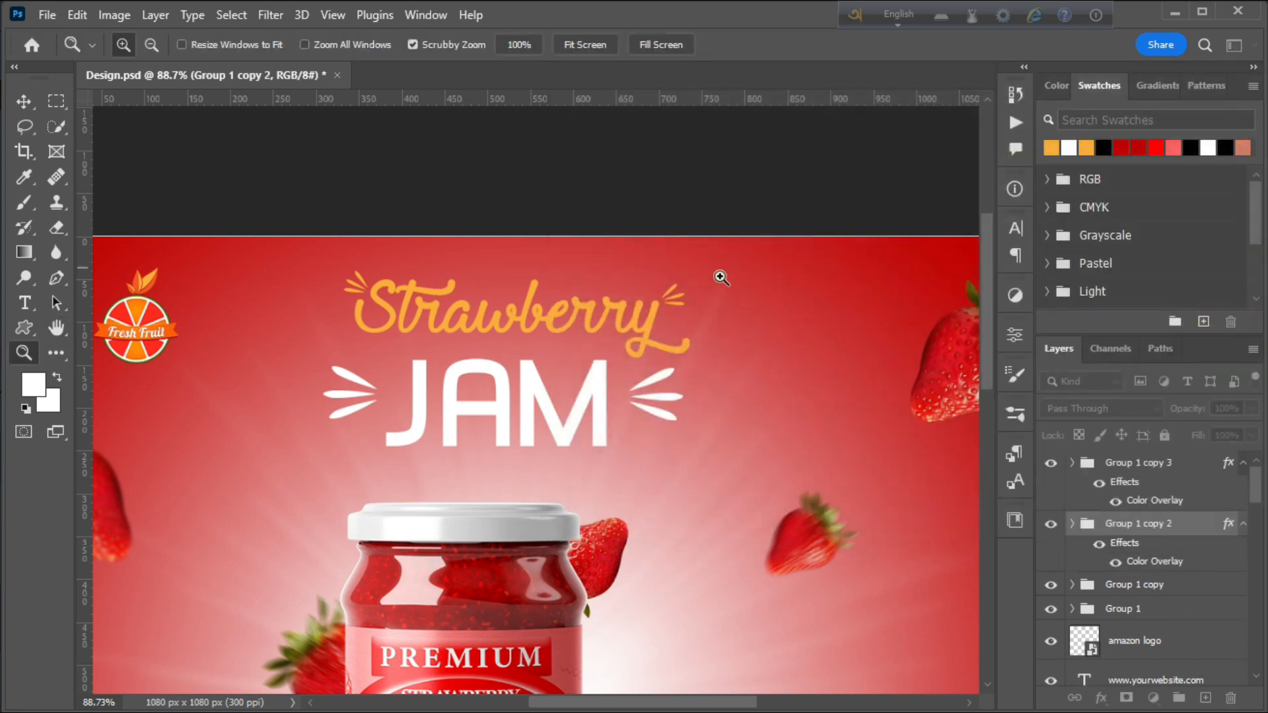
# Add a Multiply Drop Shadow to the "JAM" text with 41% opacity, 90° angle, 6 px distance and 6 px size
pyautogui.moveTo(643, 250); pyautogui.dragTo(551, 254)
pyautogui.moveTo(684, 291); pyautogui.dragTo(739, 438)
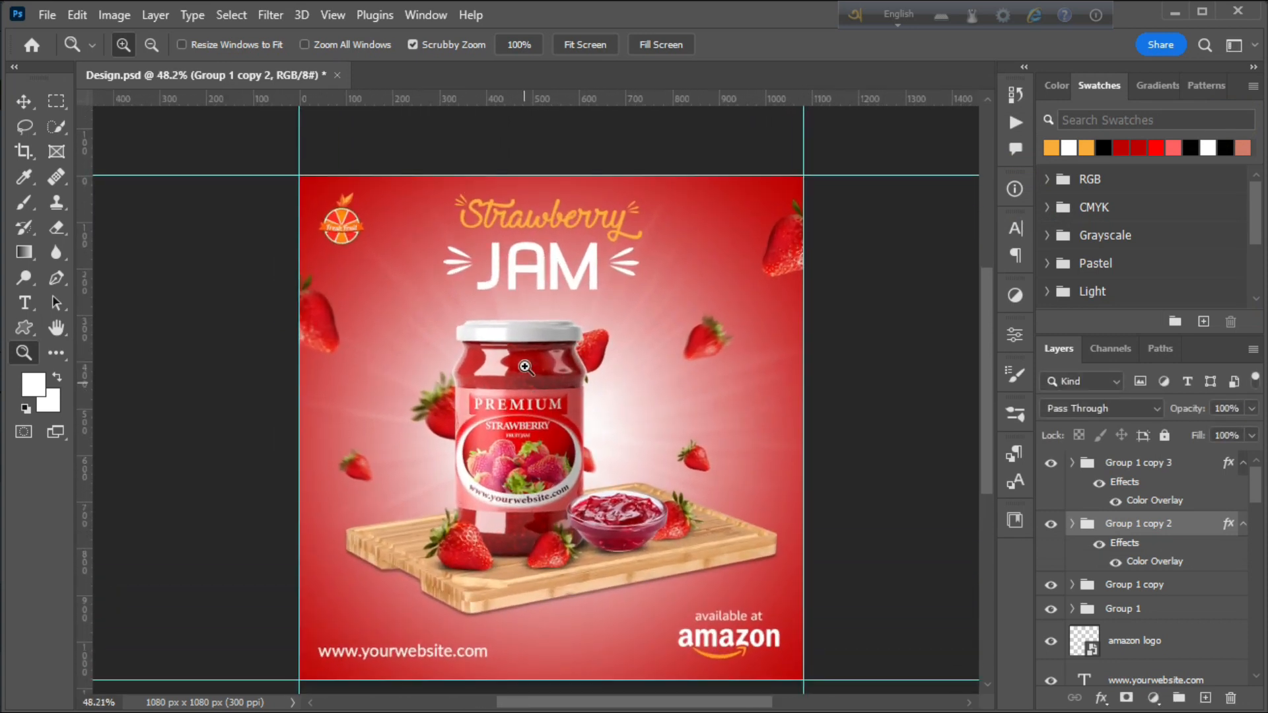
pyautogui.moveTo(525, 366); pyautogui.dragTo(562, 333)
pyautogui.press('v')
pyautogui.click(502, 281)
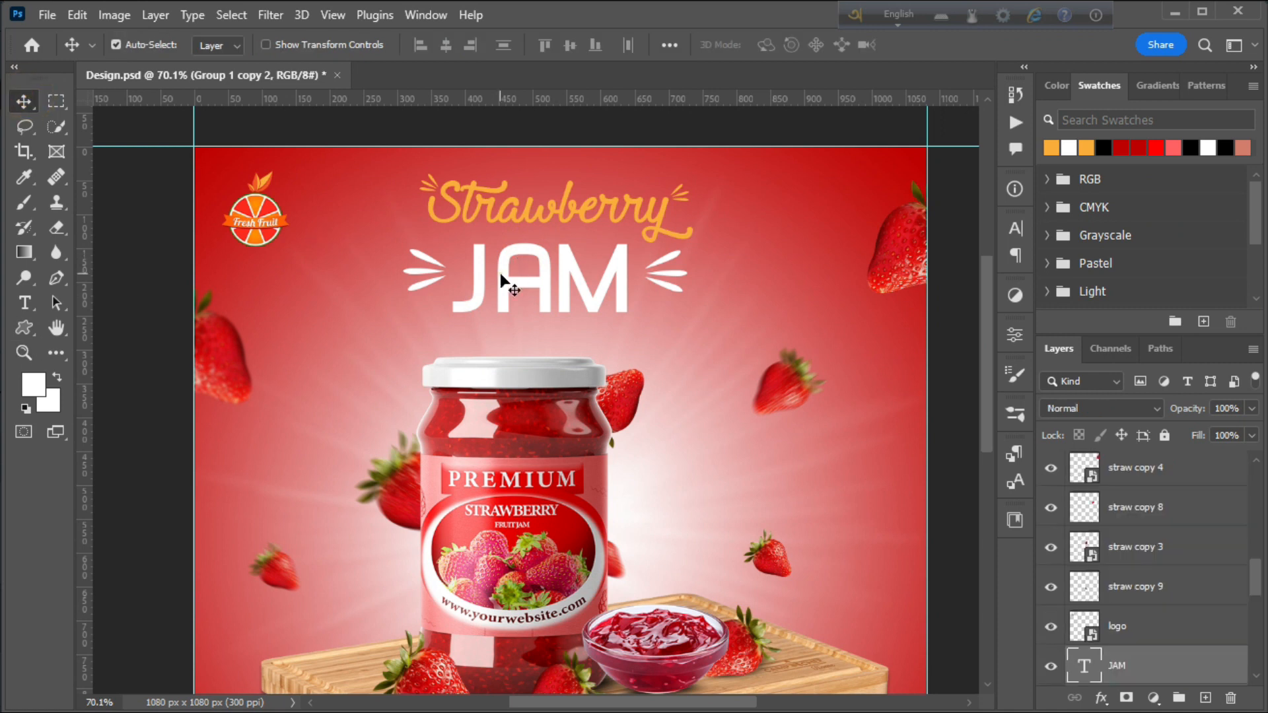
pyautogui.doubleClick(1198, 664)
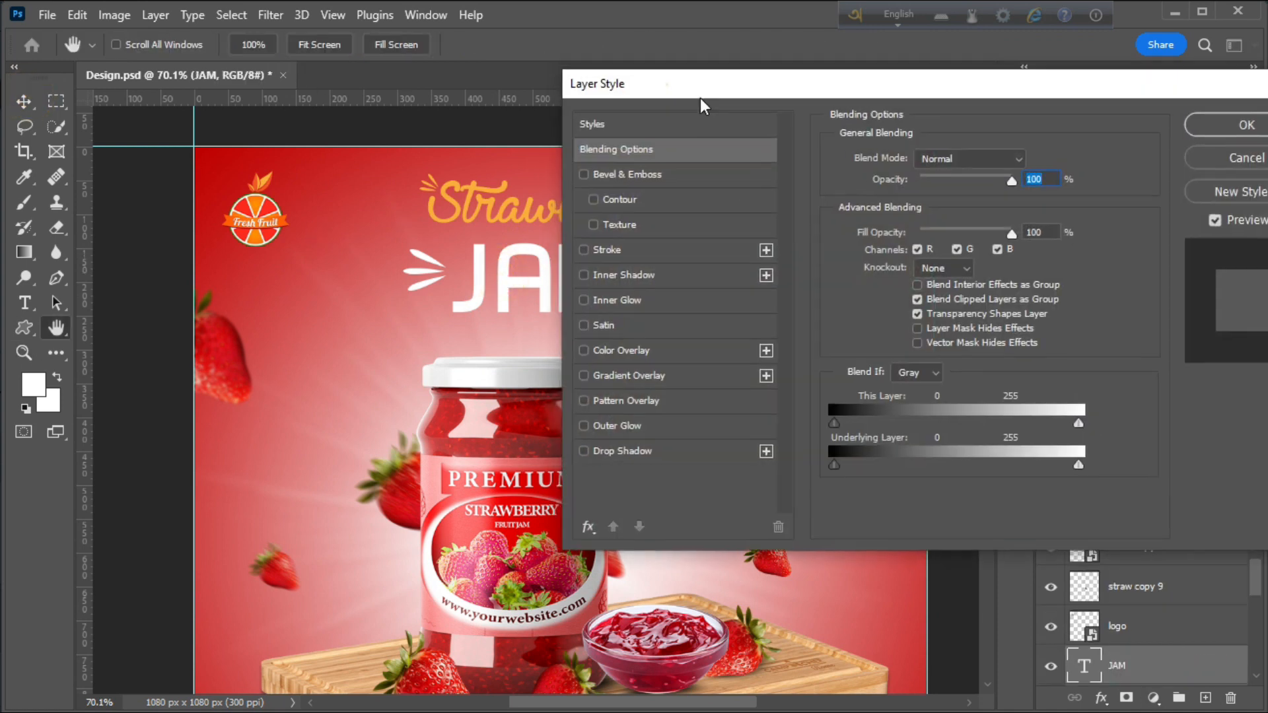
pyautogui.click(858, 439)
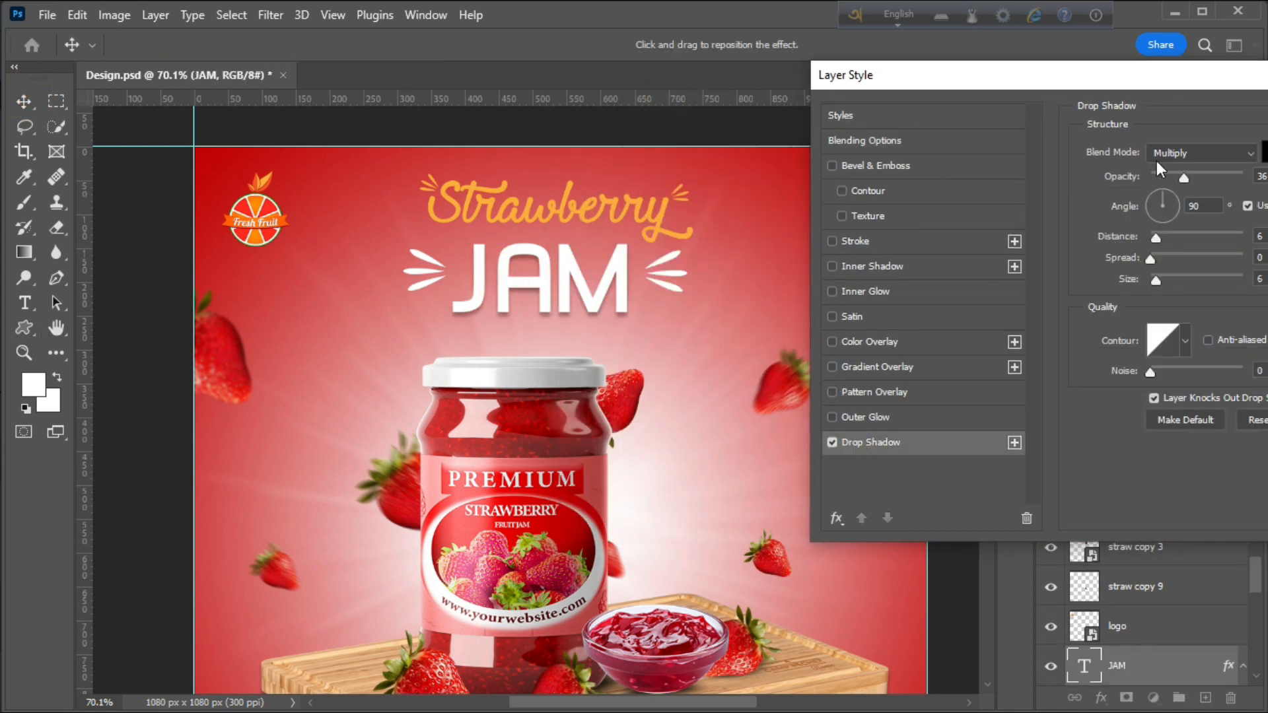
pyautogui.moveTo(1189, 176); pyautogui.dragTo(1187, 176)
pyautogui.moveTo(1091, 81); pyautogui.dragTo(915, 78)
pyautogui.press('Return')
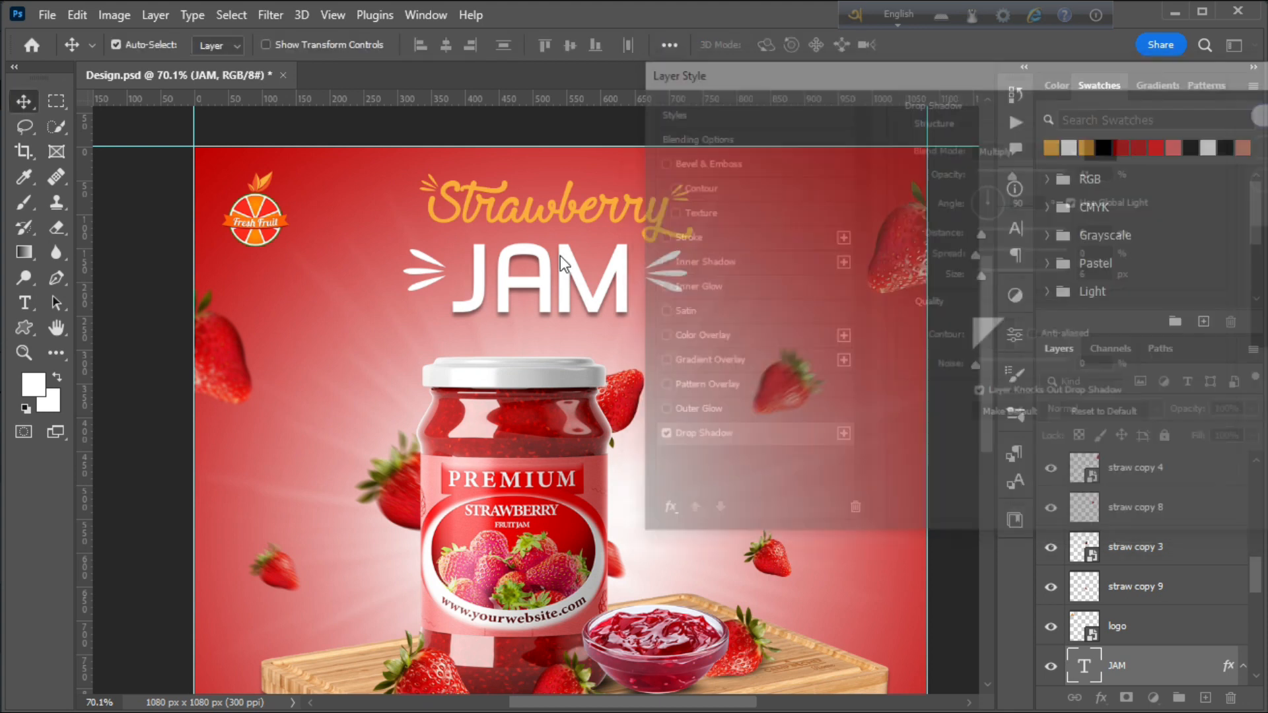
# Add a Drop Shadow to the white stroke group Group 1 beside "JAM" with 31% opacity, 2 px distance and 6 px size
pyautogui.scroll(5, 1136, 512)
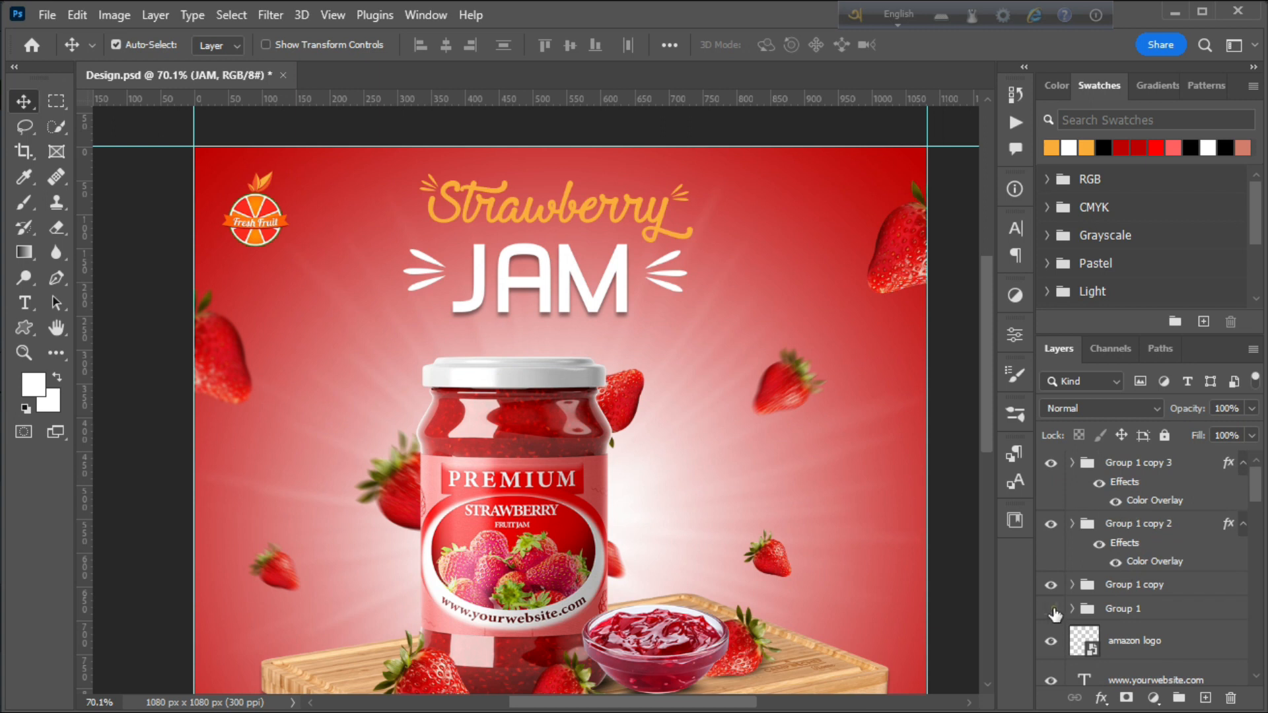
pyautogui.click(1217, 608)
pyautogui.doubleClick(1217, 608)
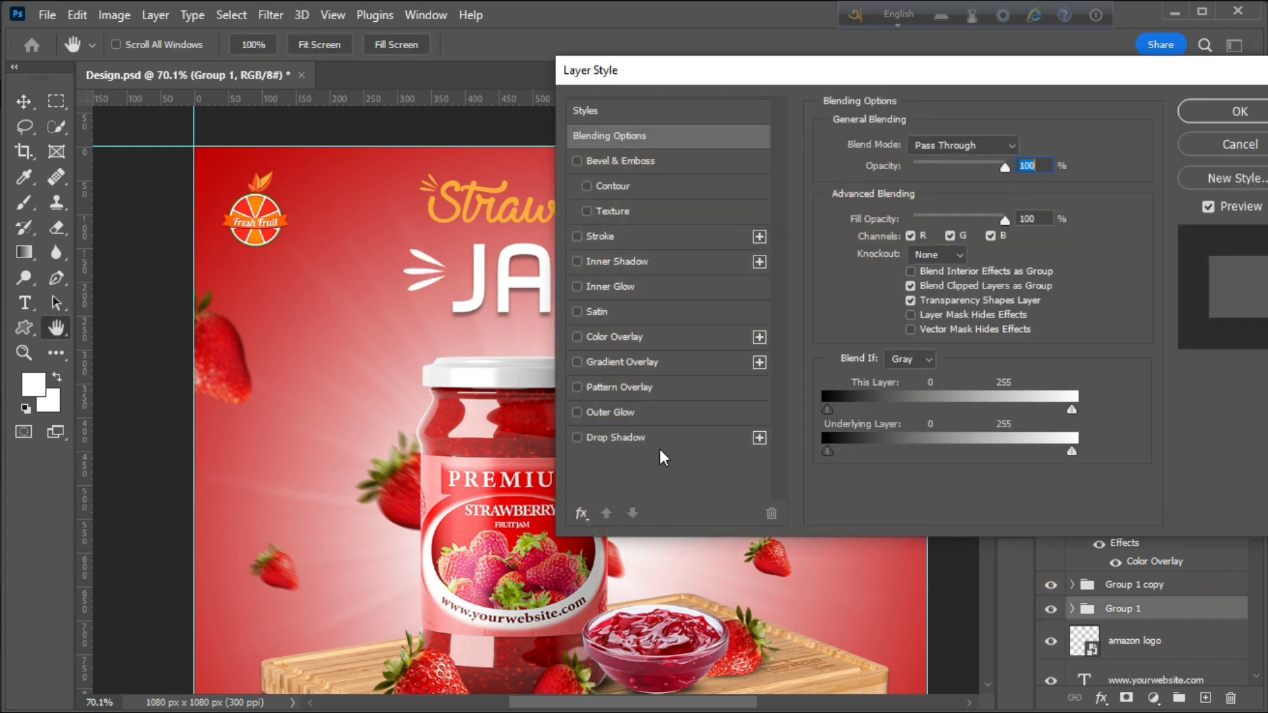
pyautogui.click(664, 437)
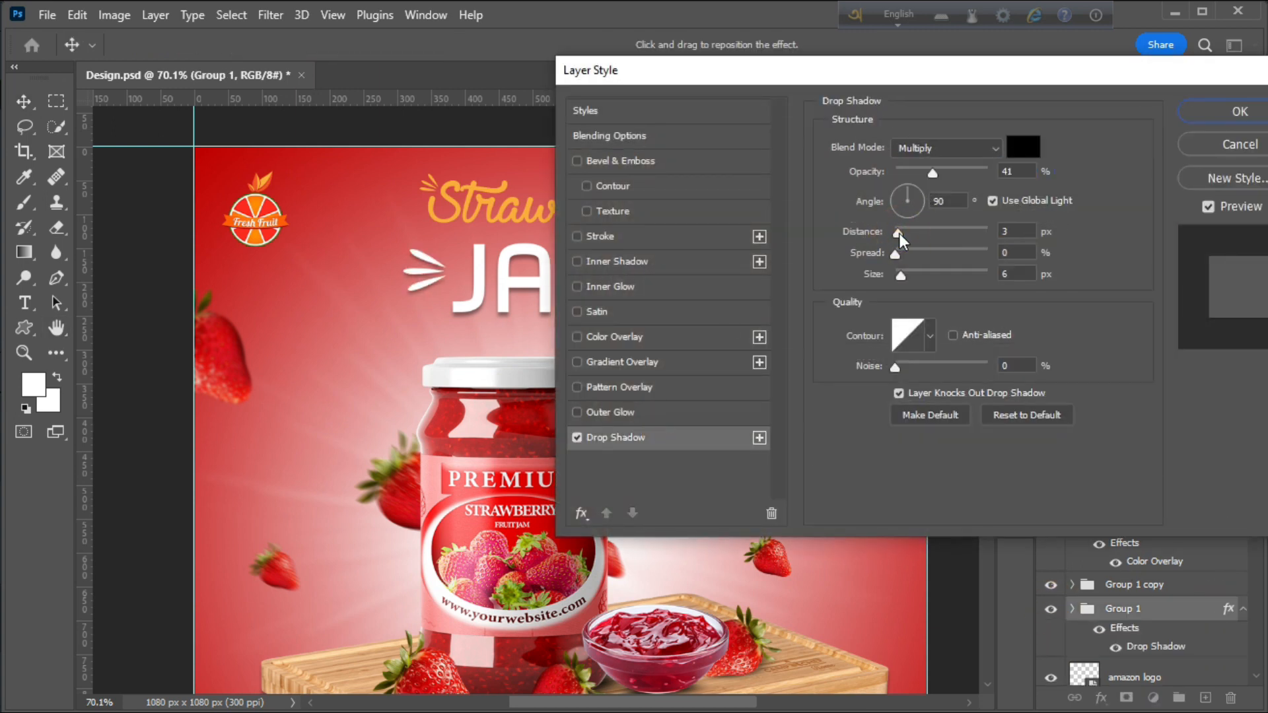
pyautogui.moveTo(929, 172); pyautogui.dragTo(923, 175)
pyautogui.click(1240, 111)
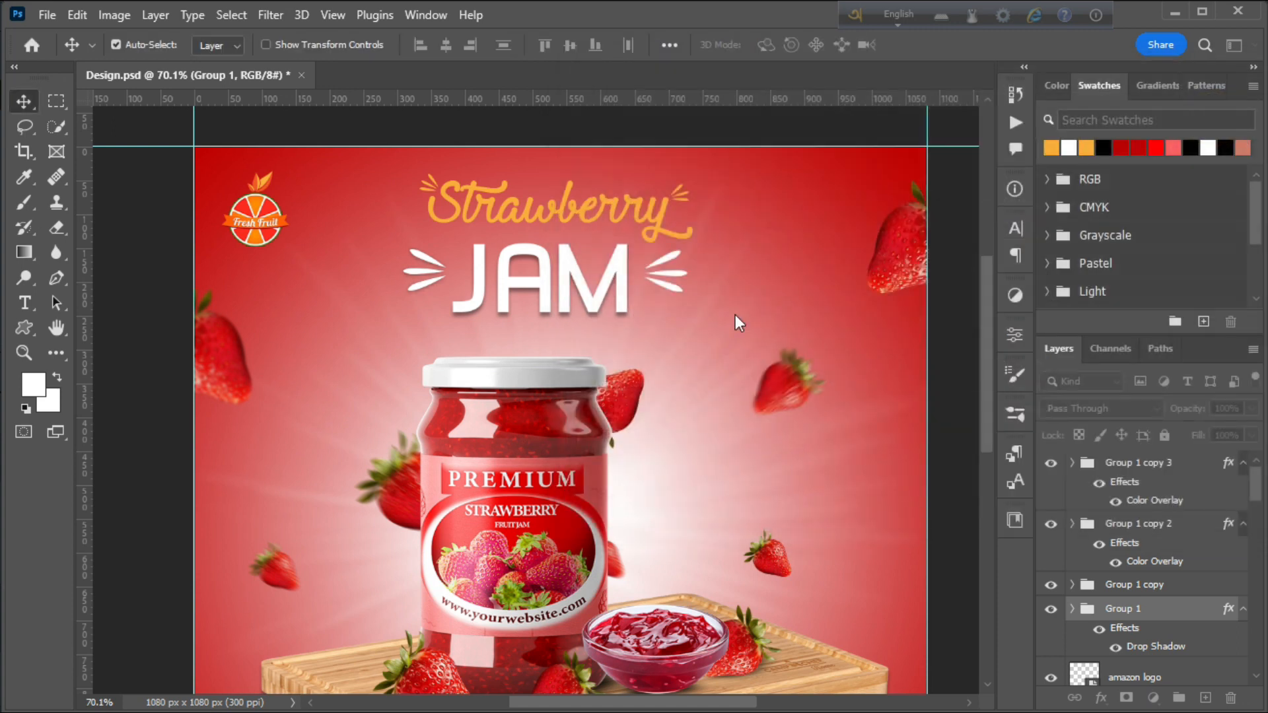
# Add a Multiply Drop Shadow at 90° to Group 1 copy, the other white stroke group beside "JAM"
pyautogui.click(1053, 585)
pyautogui.doubleClick(1208, 585)
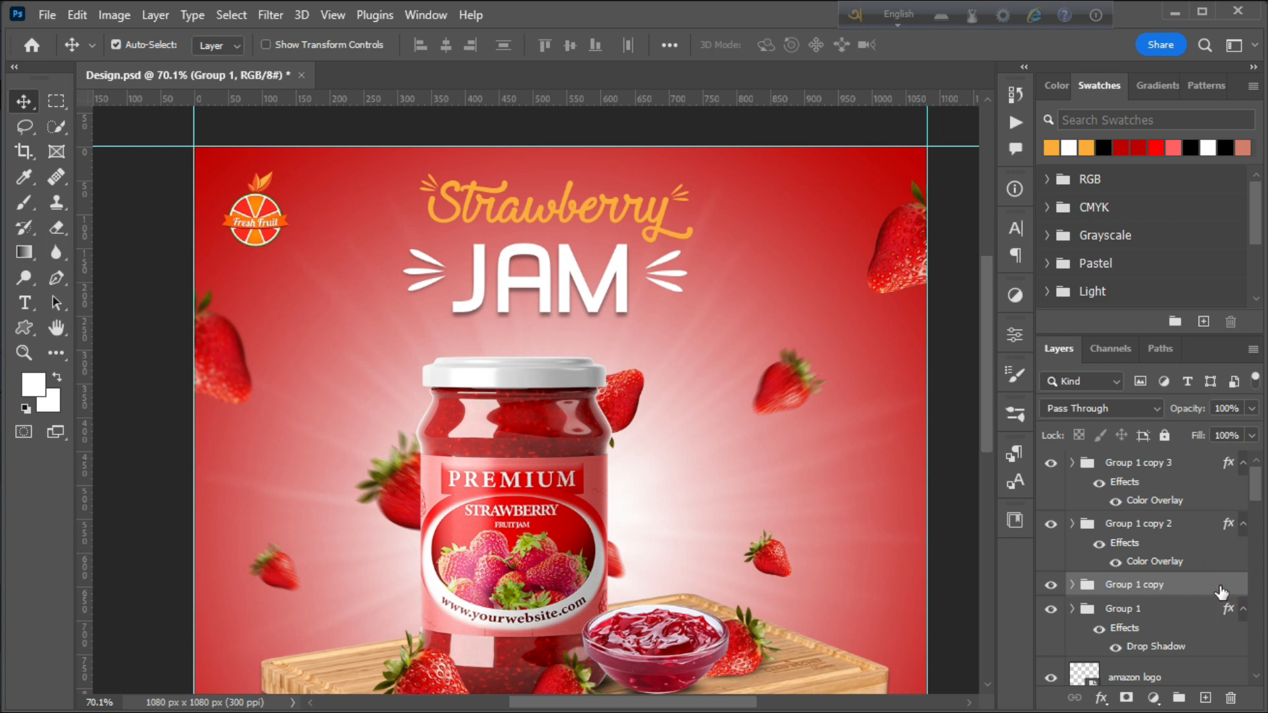
pyautogui.click(644, 434)
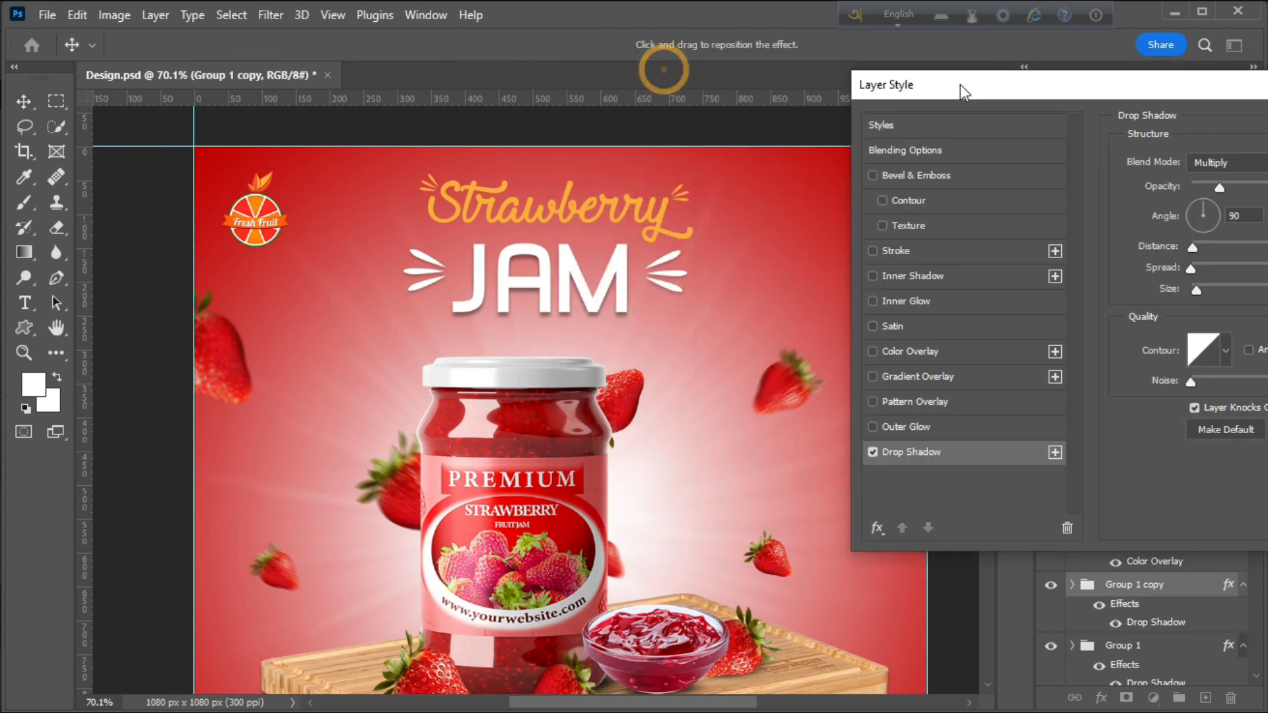
pyautogui.click(1240, 111)
# Add a Drop Shadow to the "Strawberry" text with 31% opacity, 2 px distance and 6 px size
pyautogui.click(598, 201)
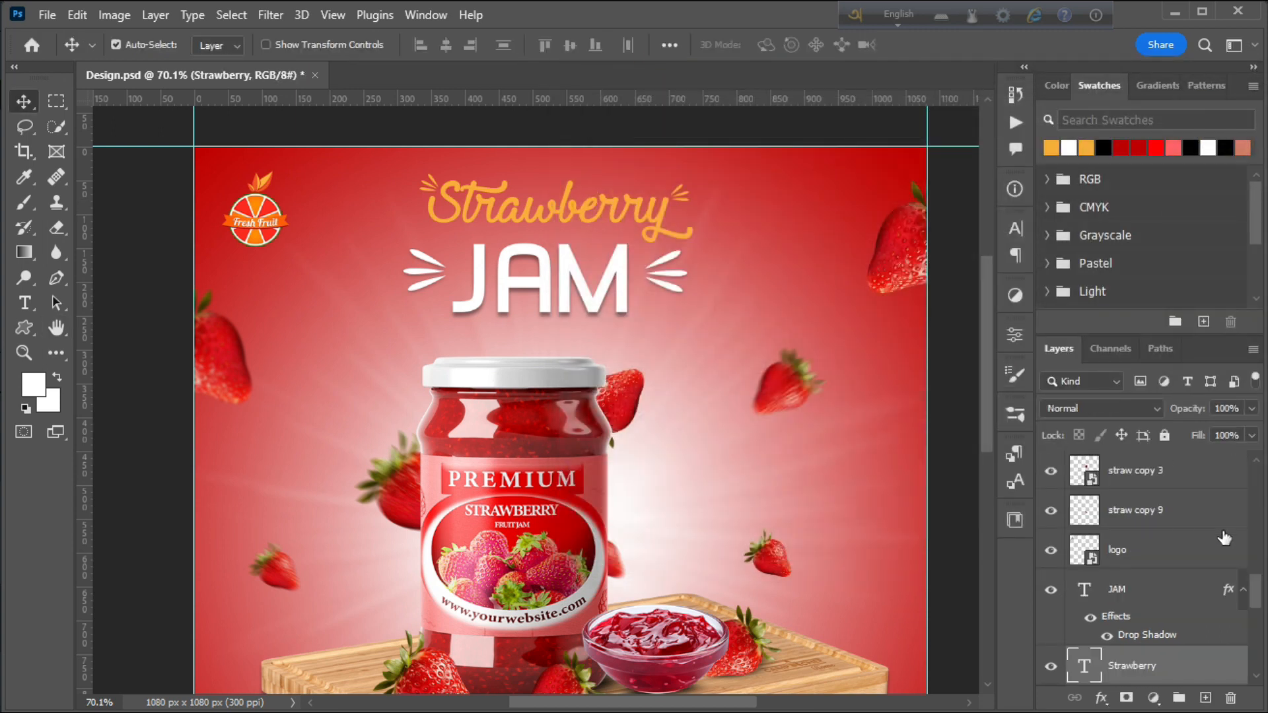
pyautogui.doubleClick(1221, 663)
pyautogui.click(654, 473)
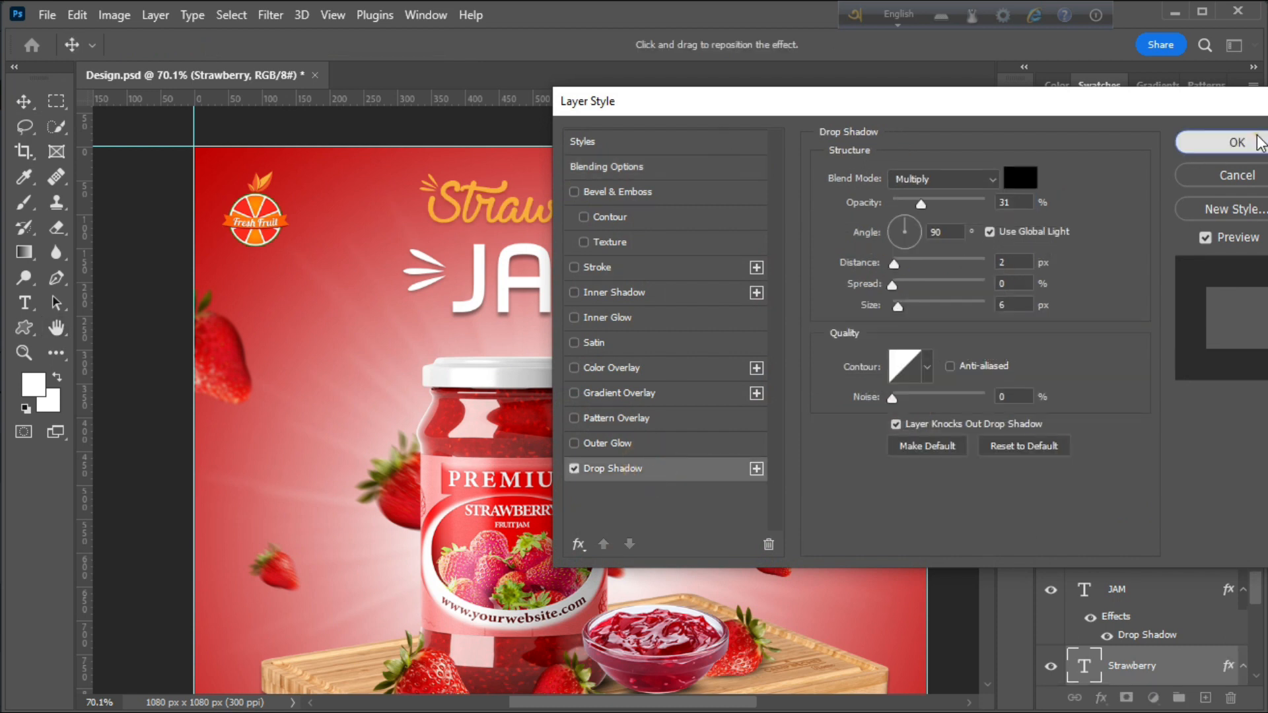
pyautogui.click(1237, 142)
# Add a Multiply Drop Shadow to Group 1 copy 3, the small orange stroke group beside the S of "Strawberry"
pyautogui.scroll(-5, 1149, 561)
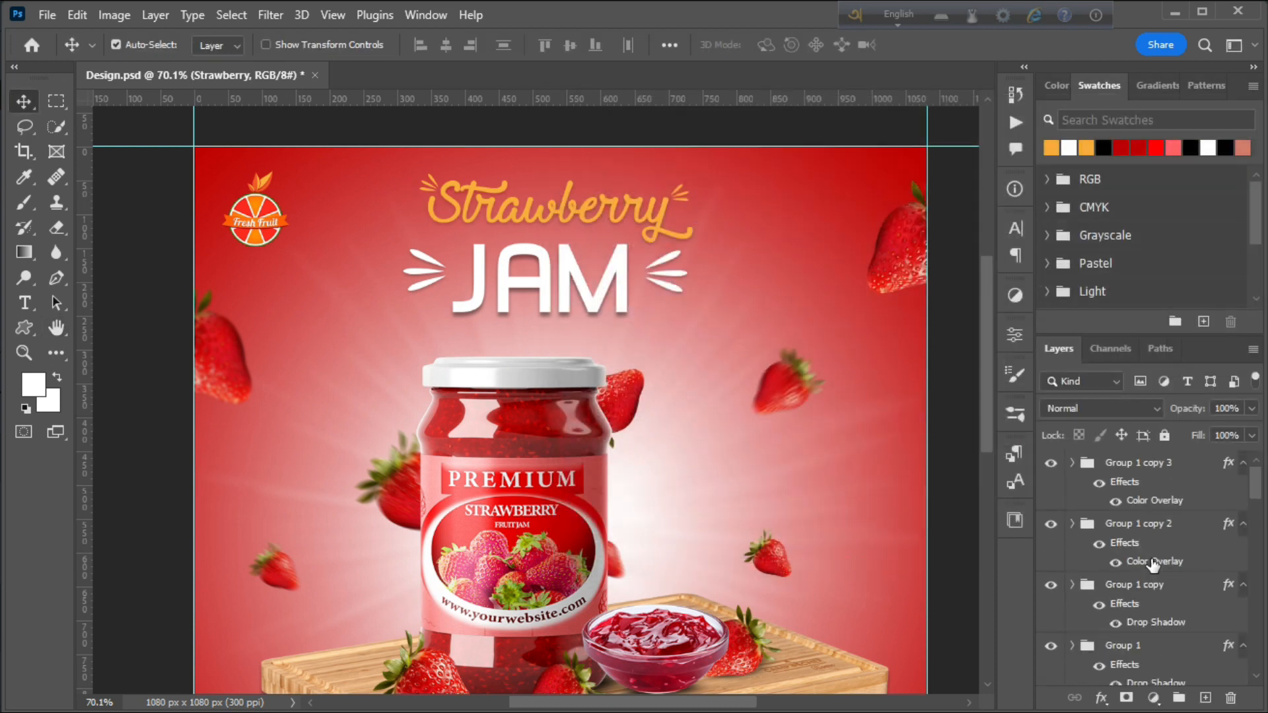
pyautogui.click(1051, 463)
pyautogui.click(1051, 463)
pyautogui.doubleClick(1218, 465)
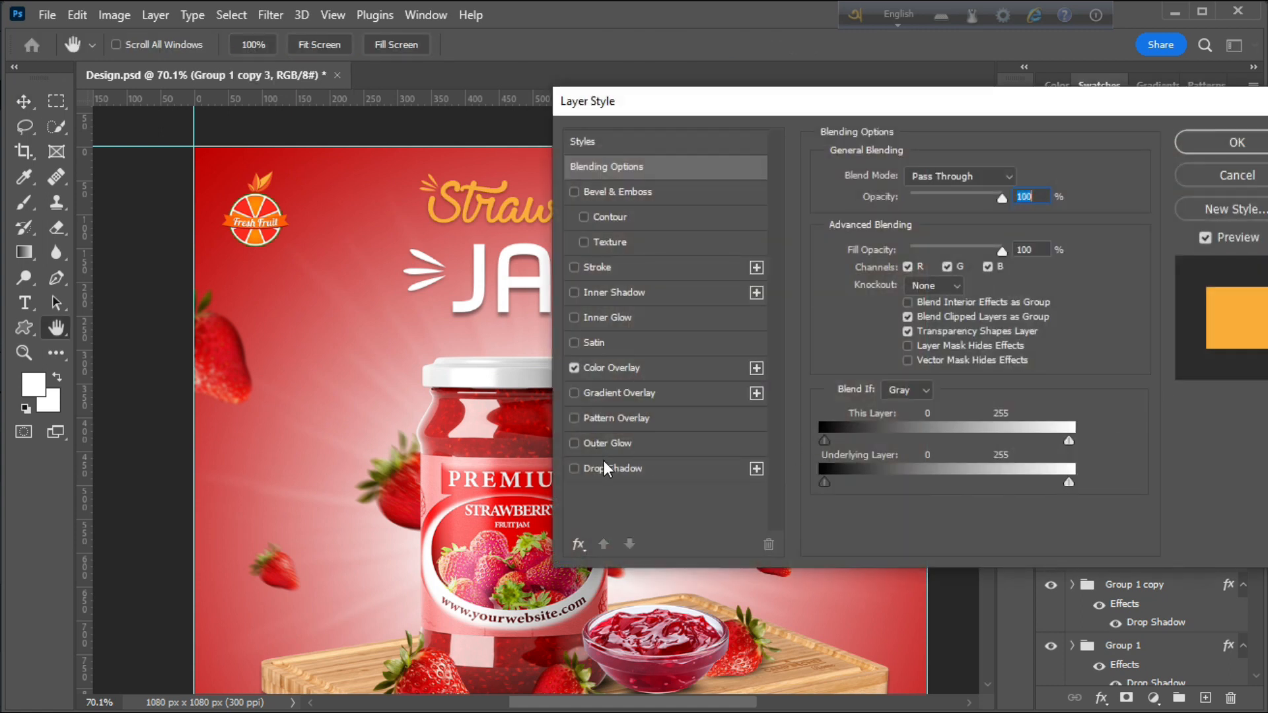
pyautogui.click(603, 464)
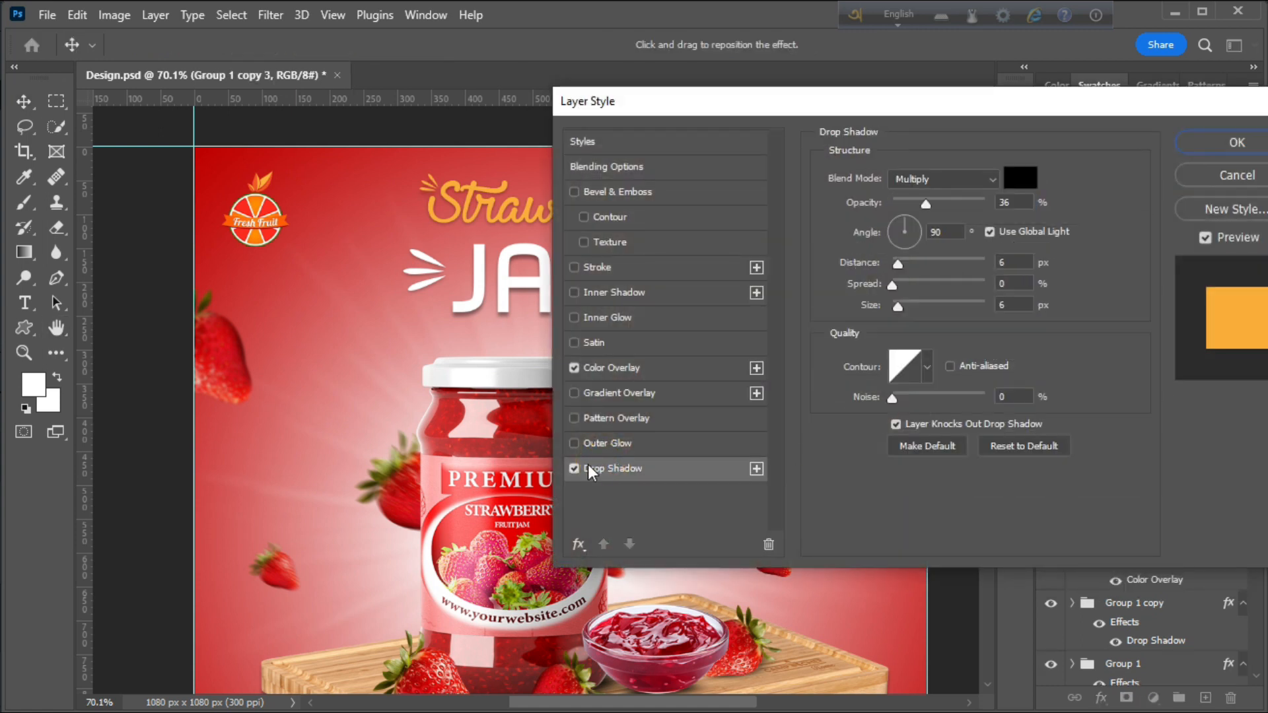
pyautogui.click(616, 460)
pyautogui.click(1231, 142)
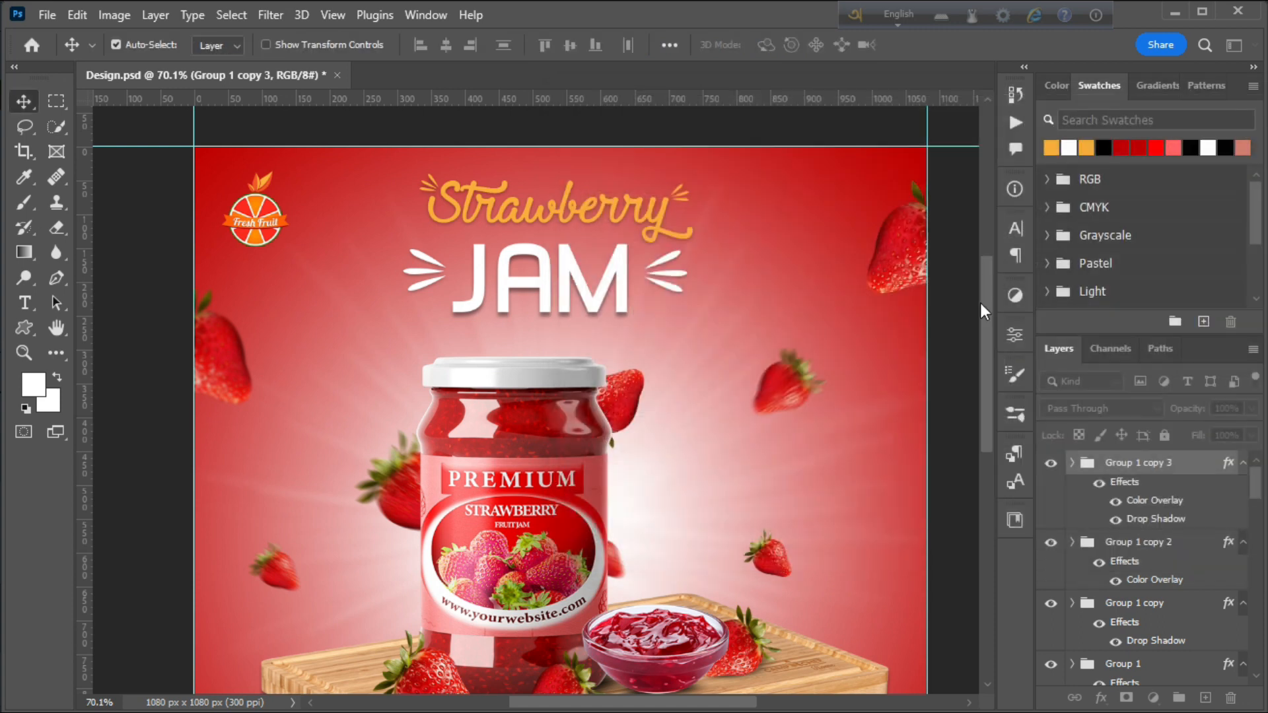
# Add a Drop Shadow with a reduced distance to Group 1 copy 2, the small orange stroke group at the end of "Strawberry"
pyautogui.click(682, 196)
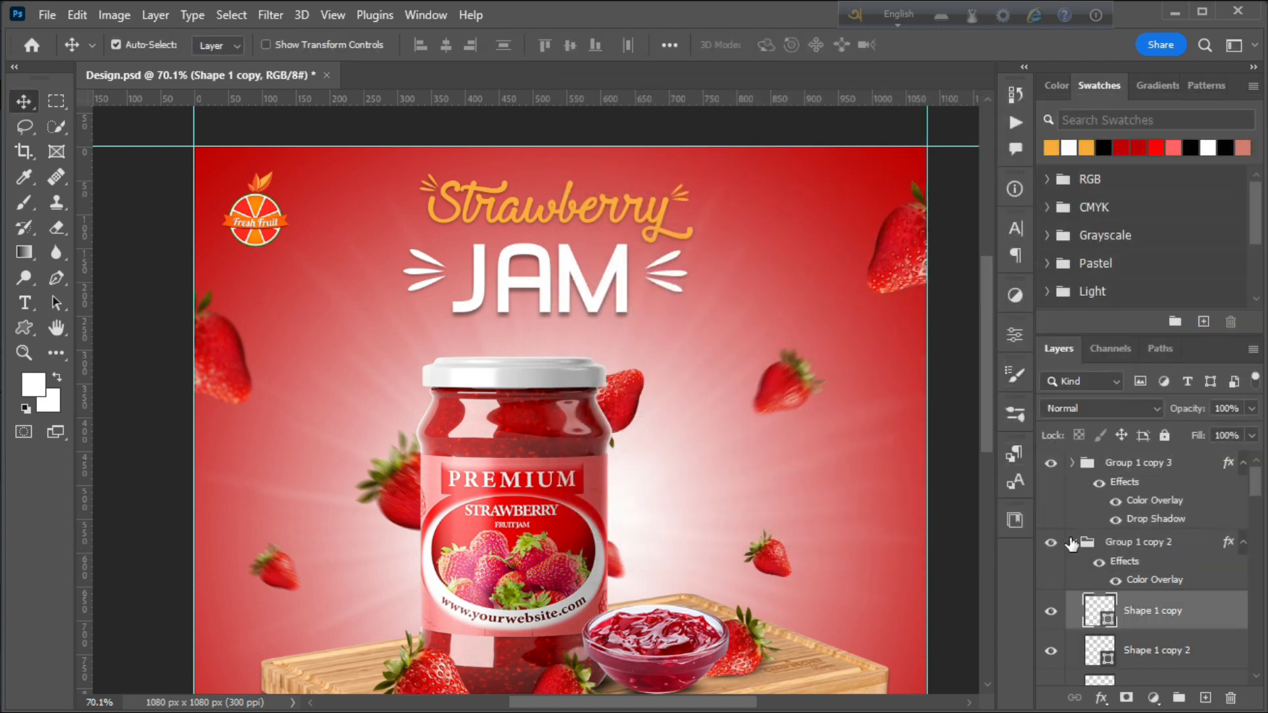
pyautogui.click(1070, 542)
pyautogui.click(1069, 542)
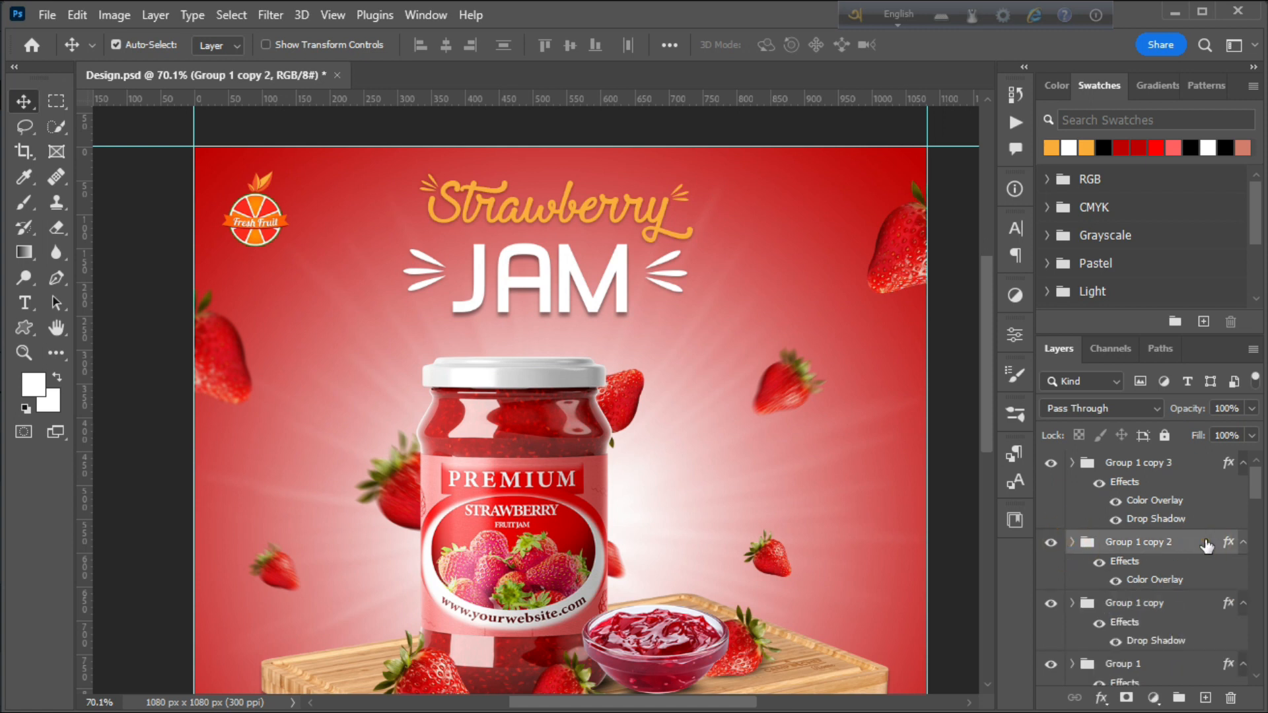
pyautogui.doubleClick(1217, 540)
pyautogui.click(606, 468)
pyautogui.moveTo(686, 111); pyautogui.dragTo(916, 132)
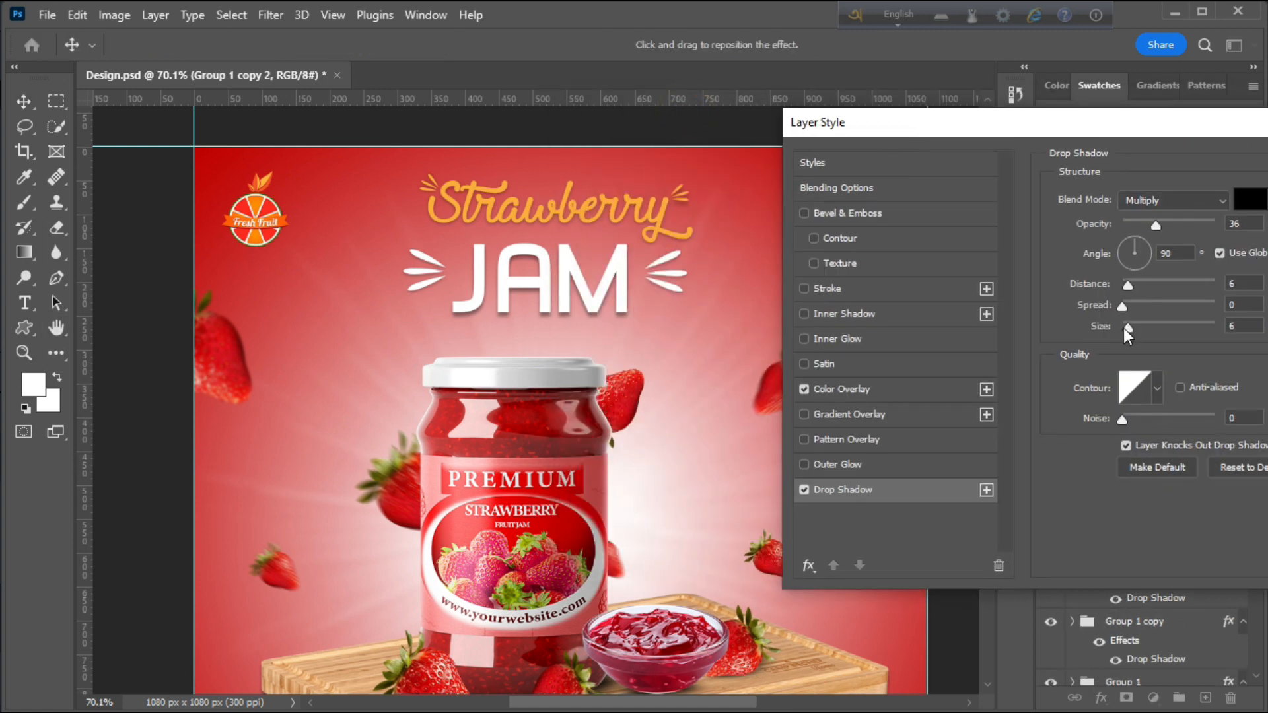
pyautogui.click(1123, 287)
pyautogui.moveTo(1186, 124); pyautogui.dragTo(766, 145)
pyautogui.click(1064, 178)
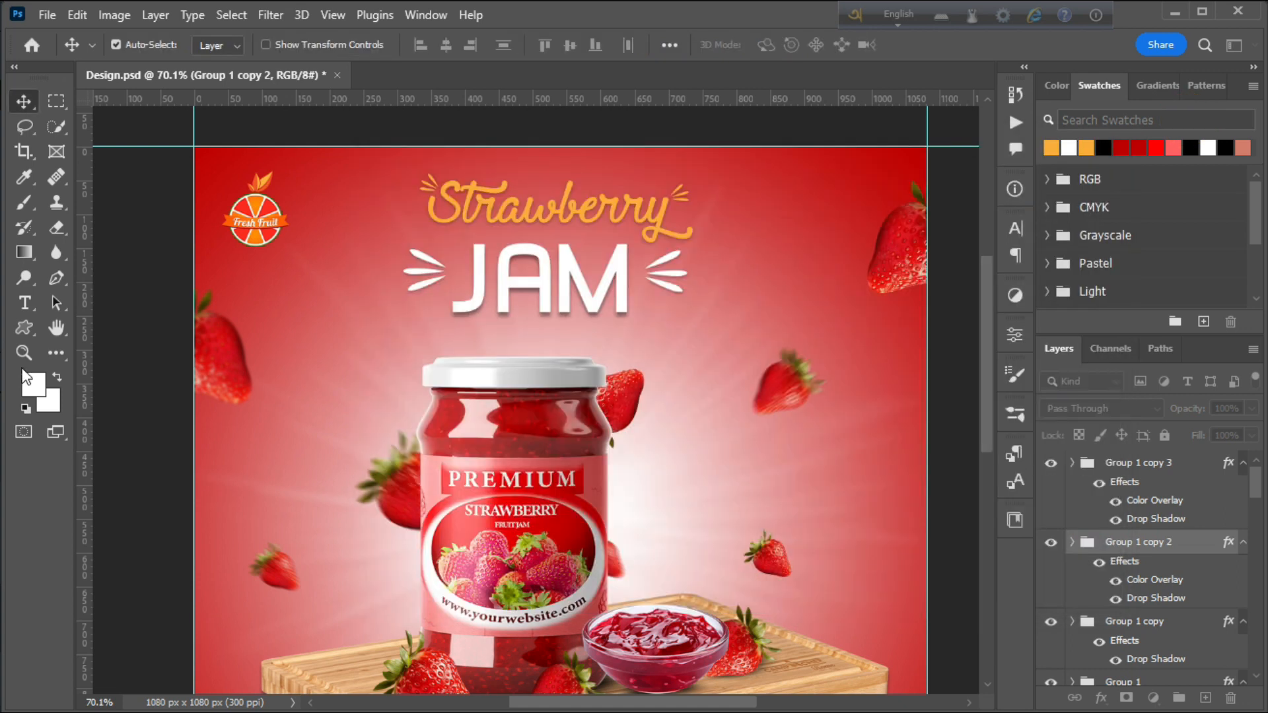
# Darken the jam bowl layer with a Levels adjustment, raising the black input level to 32
pyautogui.press('z')
pyautogui.moveTo(620, 192); pyautogui.dragTo(560, 326)
pyautogui.moveTo(704, 247); pyautogui.dragTo(682, 322)
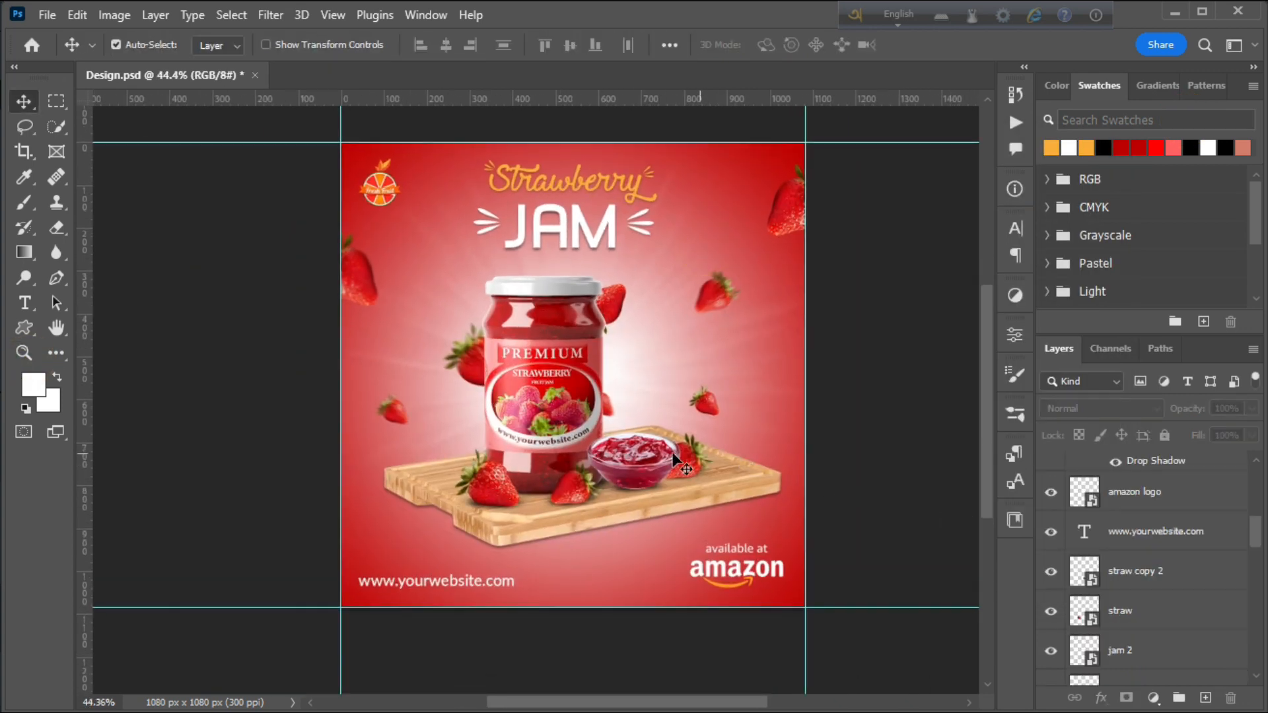
pyautogui.click(635, 460)
pyautogui.click(115, 15)
pyautogui.moveTo(165, 62)
pyautogui.click(317, 78)
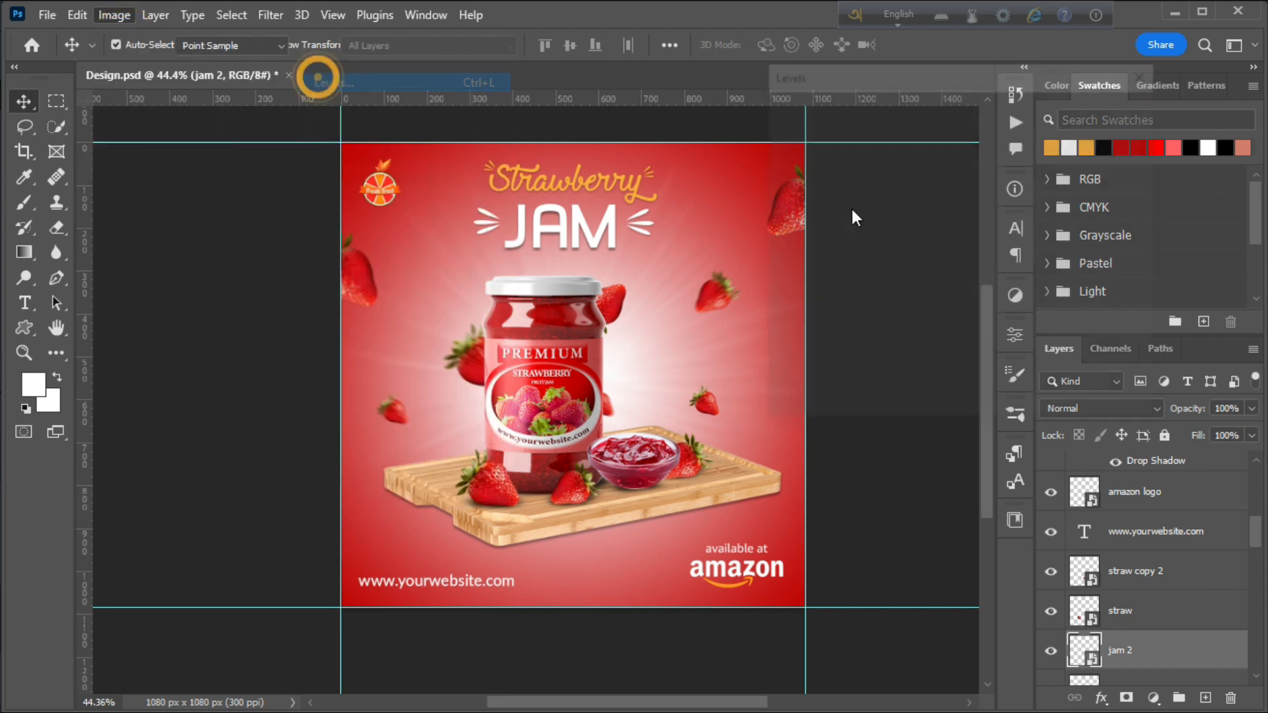
pyautogui.moveTo(787, 289)
pyautogui.mouseDown()
pyautogui.moveTo(811, 299)
pyautogui.moveTo(776, 300)
pyautogui.moveTo(810, 299)
pyautogui.mouseUp()
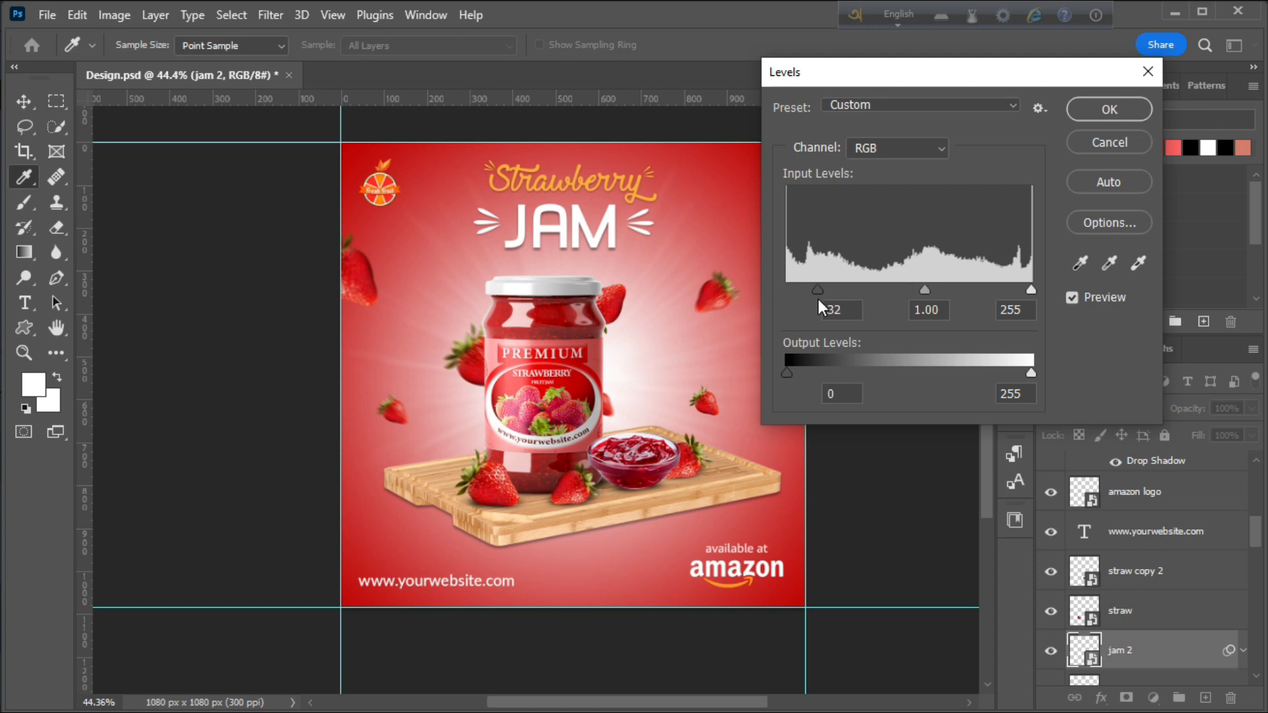
pyautogui.click(1109, 109)
# Apply another Levels adjustment that slightly raises the black input level
pyautogui.click(114, 14)
pyautogui.moveTo(275, 58)
pyautogui.click(382, 81)
pyautogui.moveTo(788, 289)
pyautogui.mouseDown()
pyautogui.moveTo(815, 291)
pyautogui.moveTo(779, 287)
pyautogui.moveTo(803, 292)
pyautogui.mouseUp()
pyautogui.click(1088, 112)
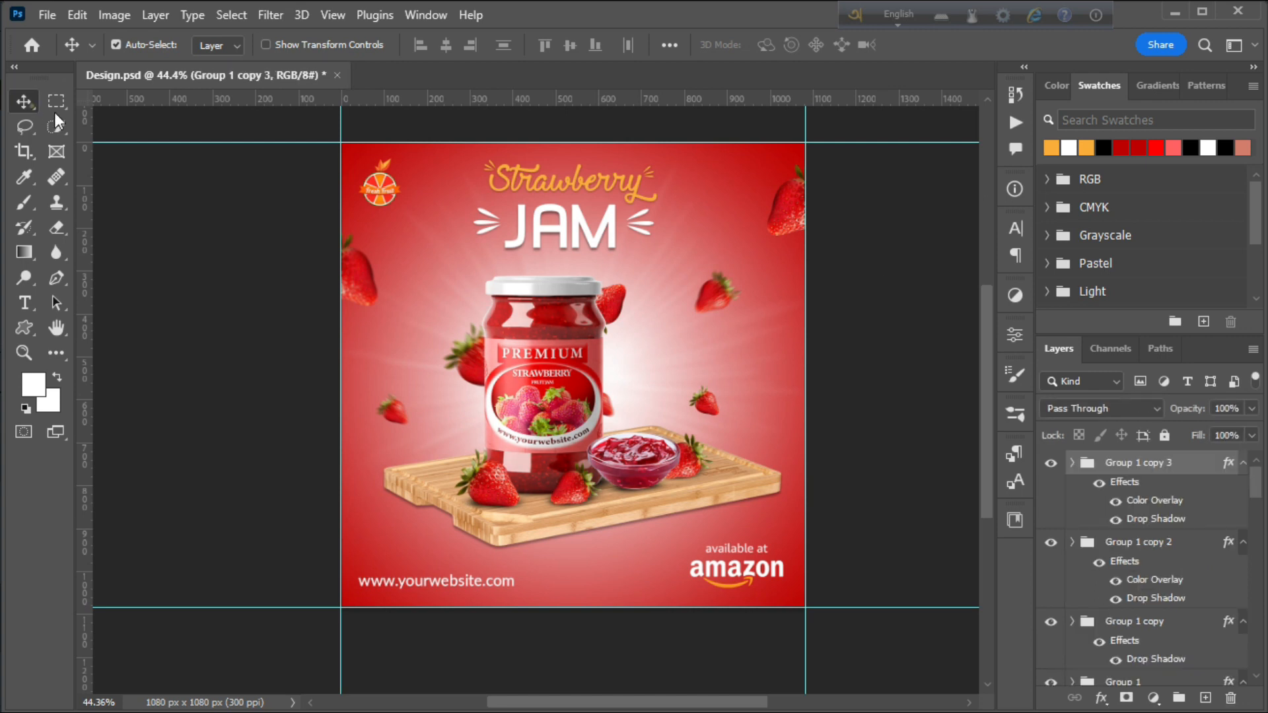
# Move the brand logo layer to the top of the layer stack
pyautogui.click(190, 258)
pyautogui.click(385, 184)
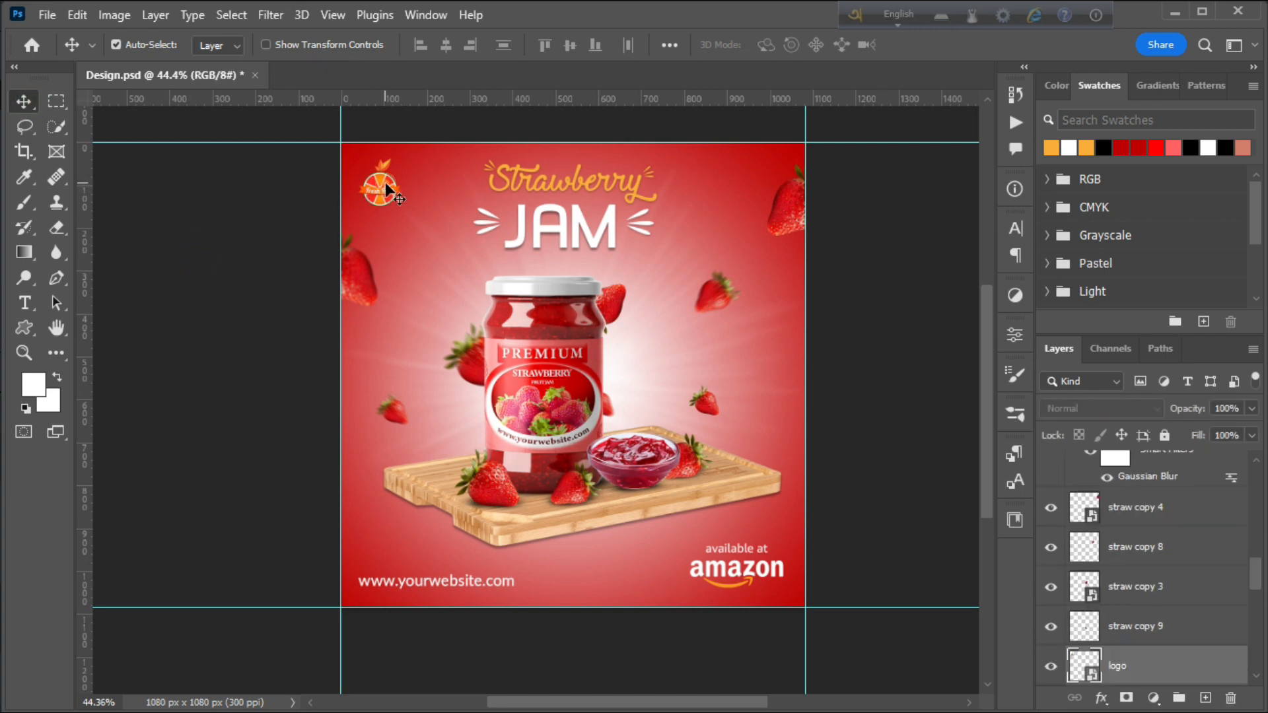
pyautogui.moveTo(1133, 673); pyautogui.dragTo(1149, 453)
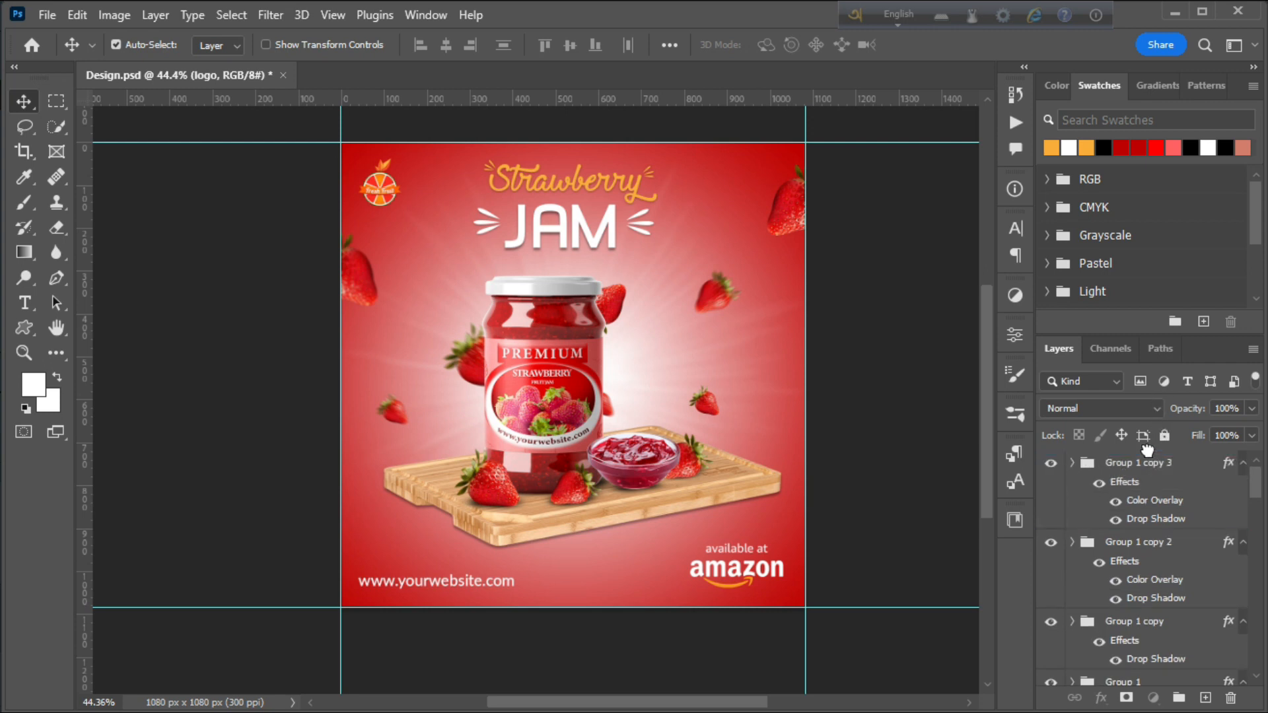
pyautogui.click(890, 415)
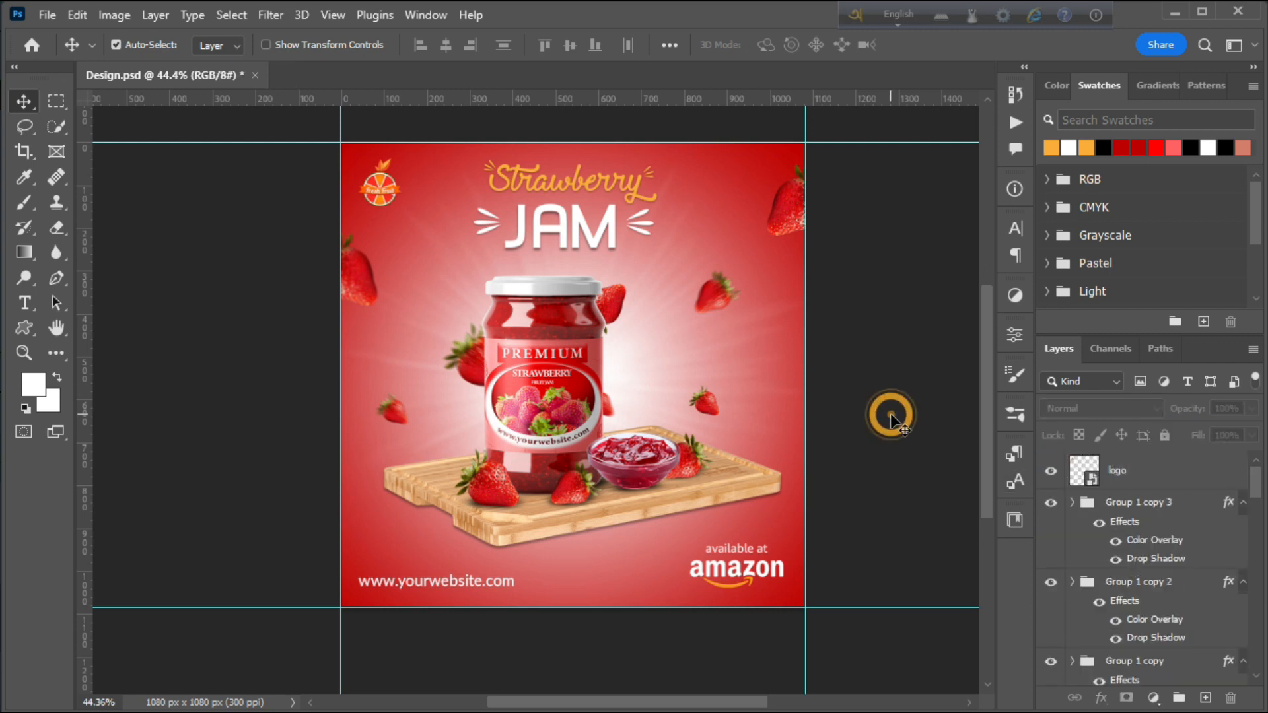
# Hide the logo layer and stamp all visible layers into a new merged layer
pyautogui.click(1043, 476)
pyautogui.hotkey('ctrl', 'alt', 'shift', 'e')
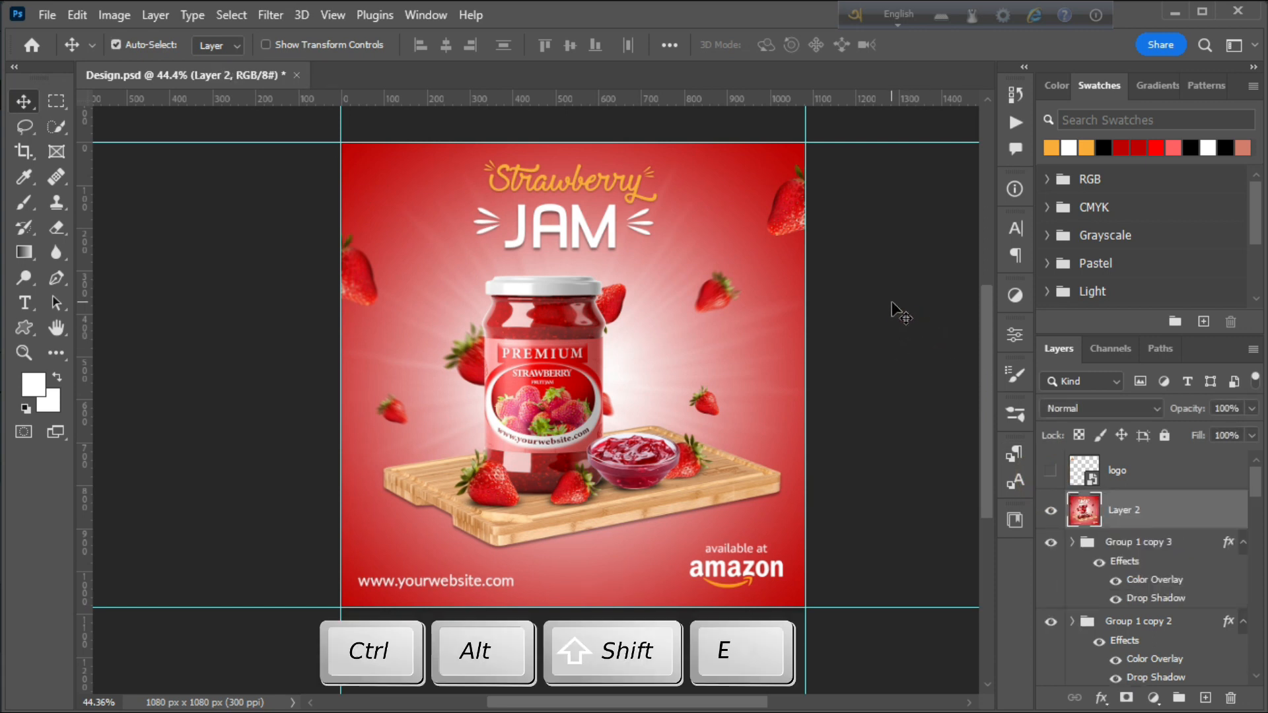
# Open the merged layer in the Camera Raw filter and set Clarity to +5, Contrast to +5 and Vibrance to -2
pyautogui.click(273, 14)
pyautogui.click(316, 161)
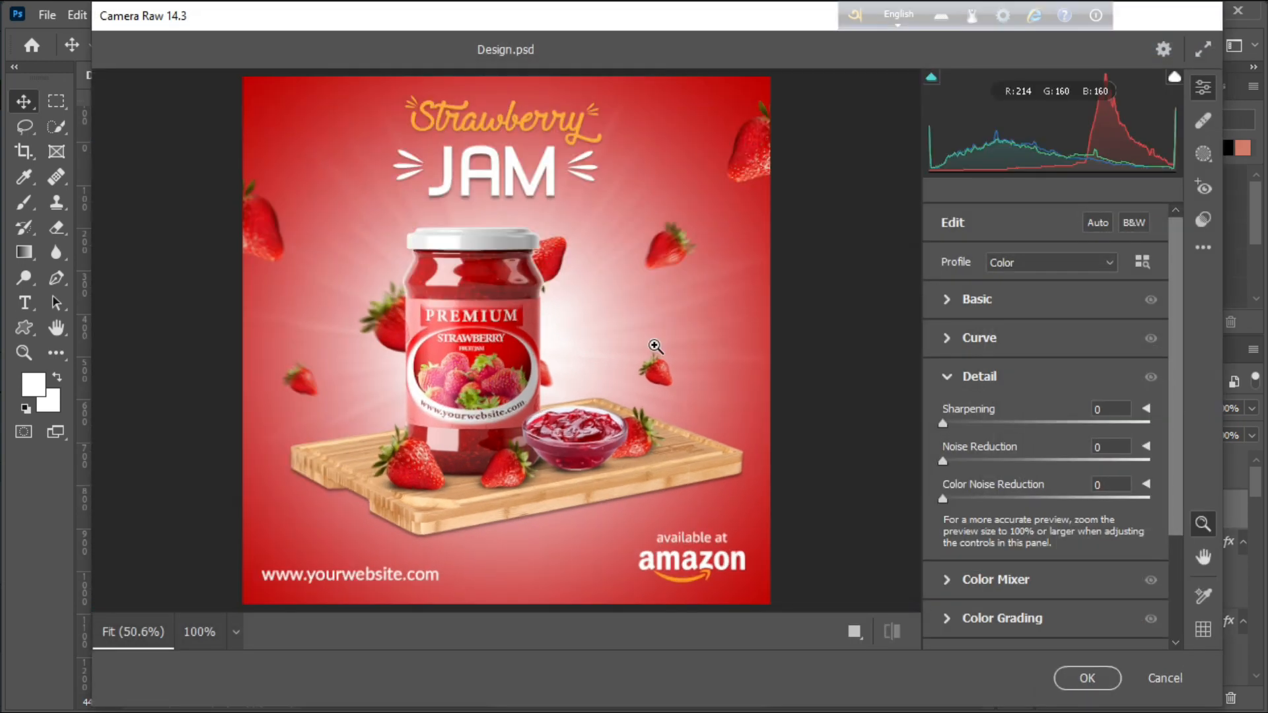
pyautogui.click(948, 379)
pyautogui.click(946, 300)
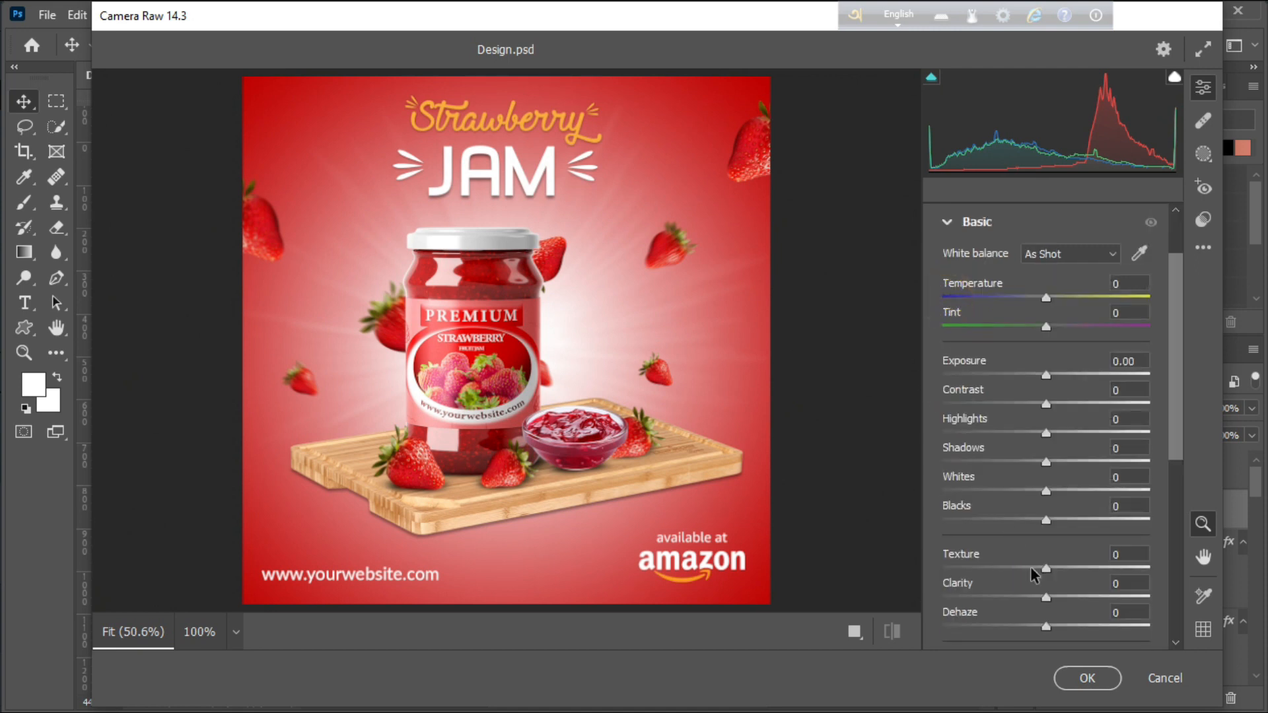
pyautogui.scroll(-2, 1030, 566)
pyautogui.moveTo(1046, 480); pyautogui.dragTo(1051, 480)
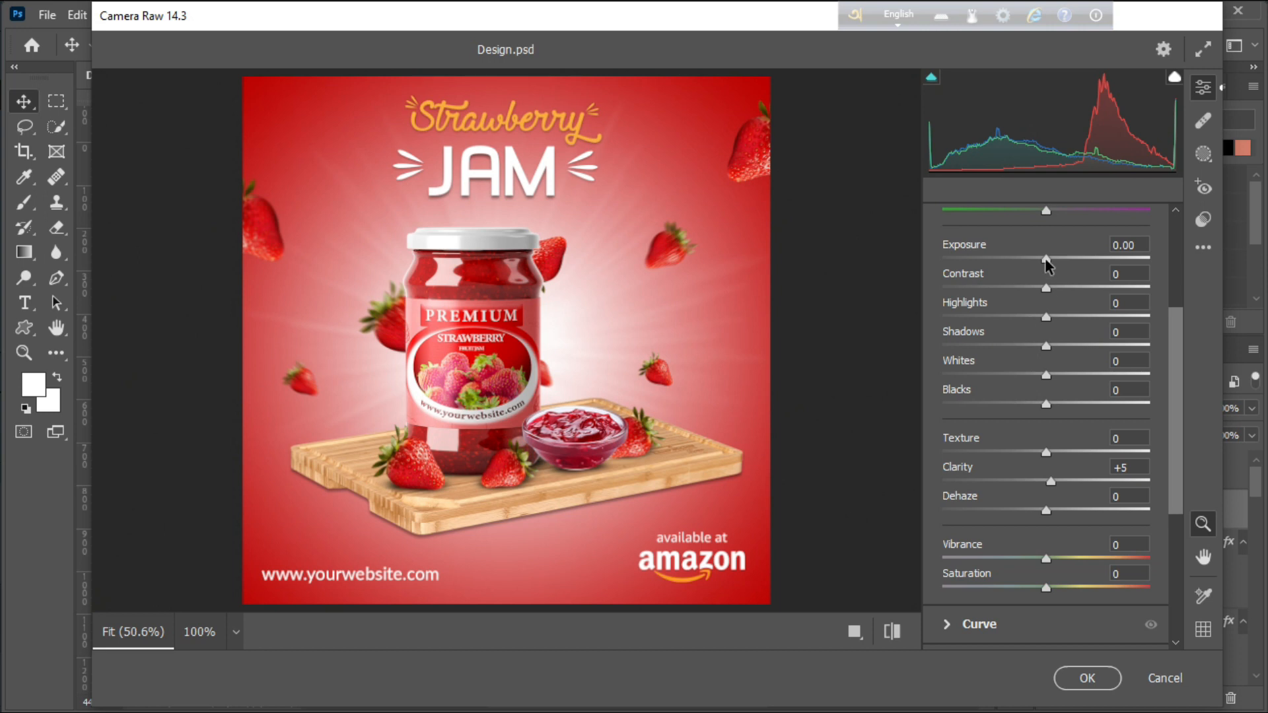
pyautogui.moveTo(1047, 289); pyautogui.dragTo(1050, 290)
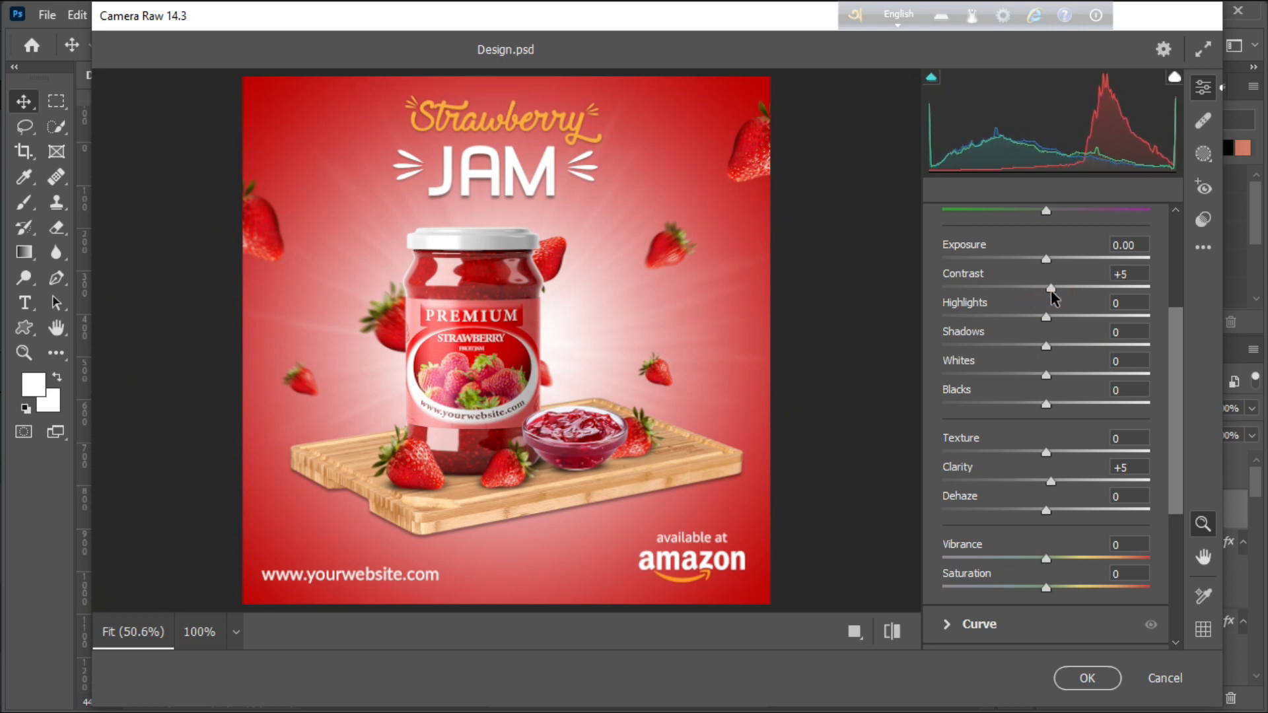
pyautogui.scroll(-3, 1024, 446)
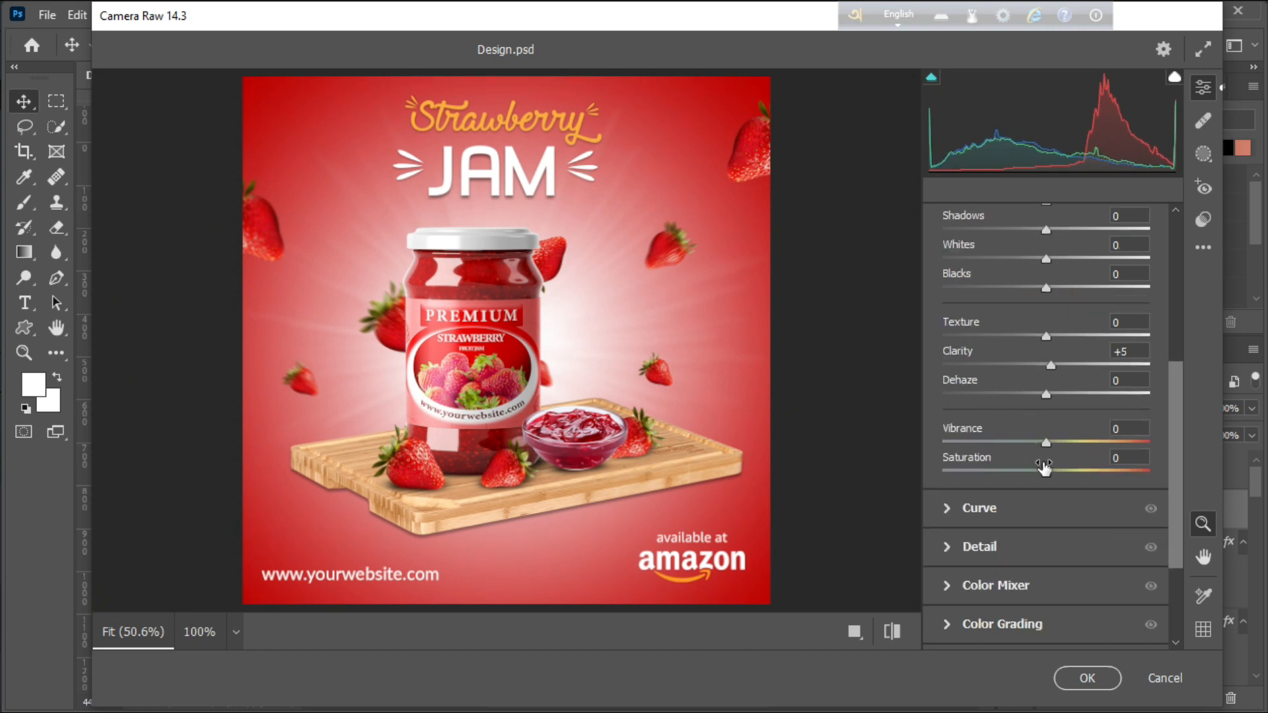
pyautogui.moveTo(1049, 442)
pyautogui.mouseDown()
pyautogui.moveTo(1059, 441)
pyautogui.moveTo(1046, 445)
pyautogui.mouseUp()
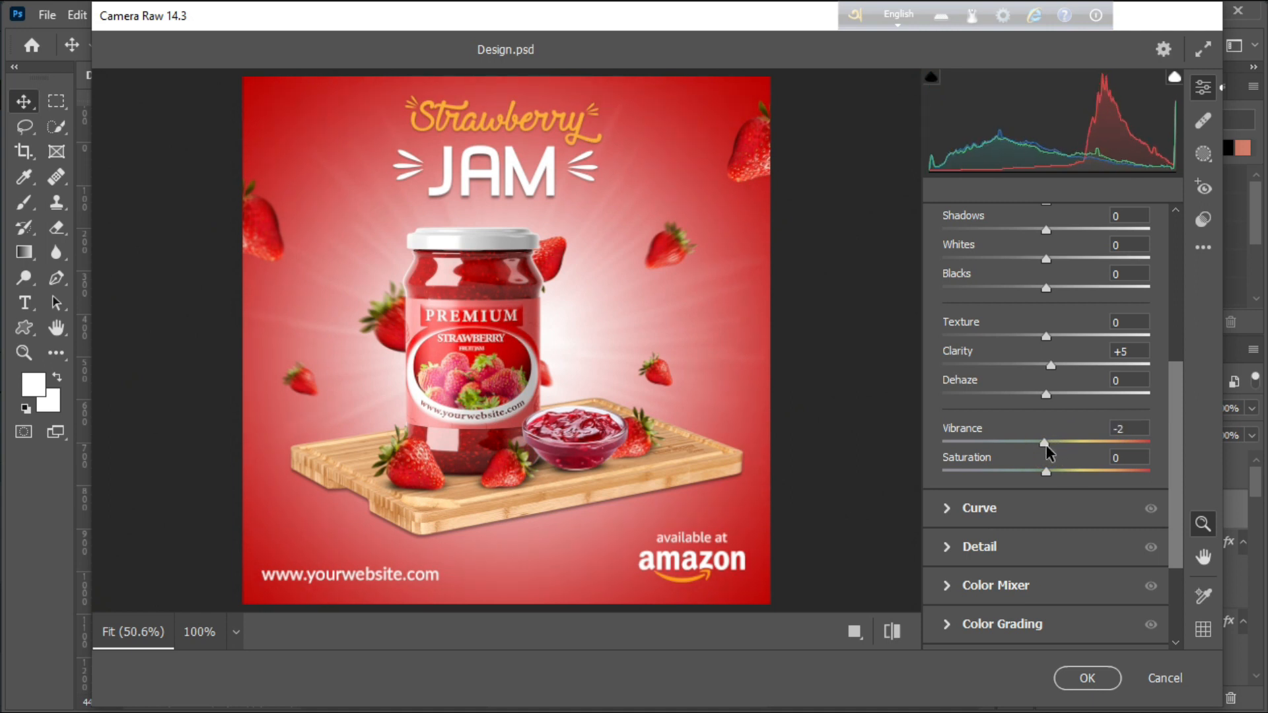
# Adjust the image's sharpening in the Camera Raw Detail settings and check the effect on the preview
pyautogui.scroll(-5, 1051, 469)
pyautogui.click(956, 400)
pyautogui.moveTo(969, 420); pyautogui.dragTo(976, 425)
pyautogui.click(1000, 459)
pyautogui.click(994, 499)
pyautogui.click(986, 499)
pyautogui.moveTo(475, 288); pyautogui.dragTo(474, 342)
pyautogui.scroll(-3, 1024, 553)
pyautogui.click(977, 589)
pyautogui.click(945, 508)
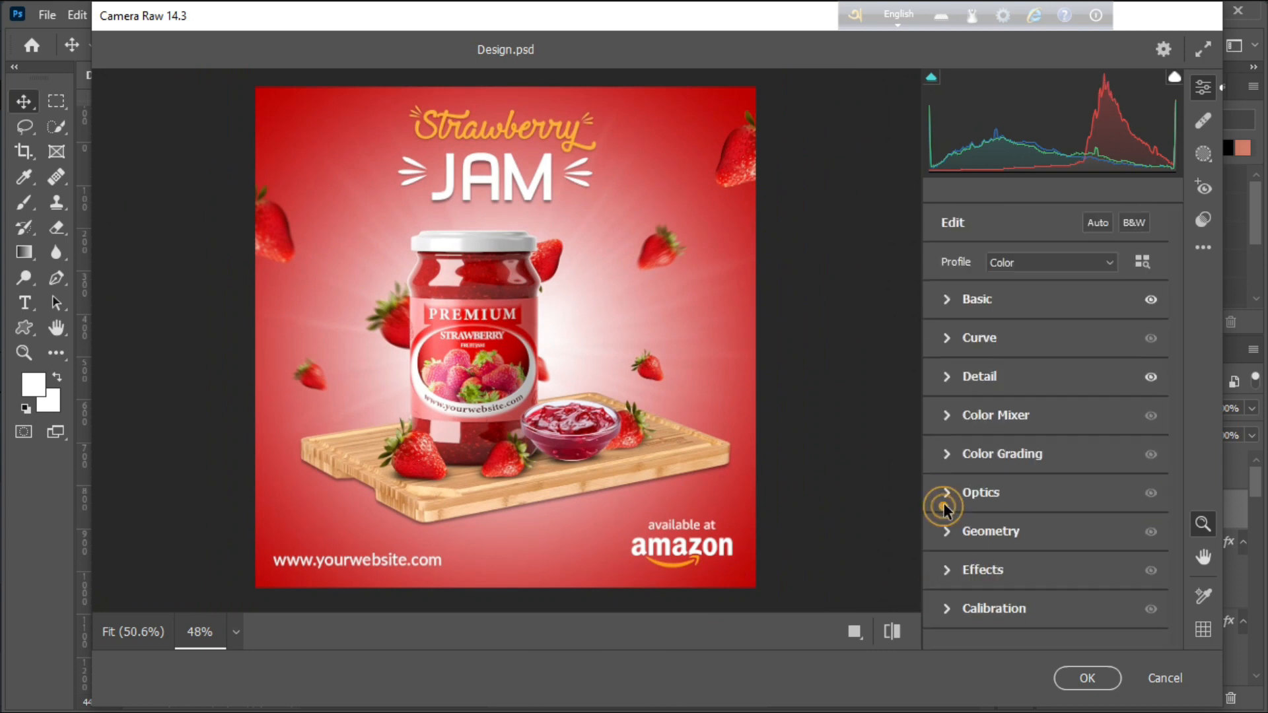
# Try an Optics vignette of -42, reset it, and try an Effects vignetting of -3 instead
pyautogui.click(945, 493)
pyautogui.moveTo(1046, 576); pyautogui.dragTo(1002, 576)
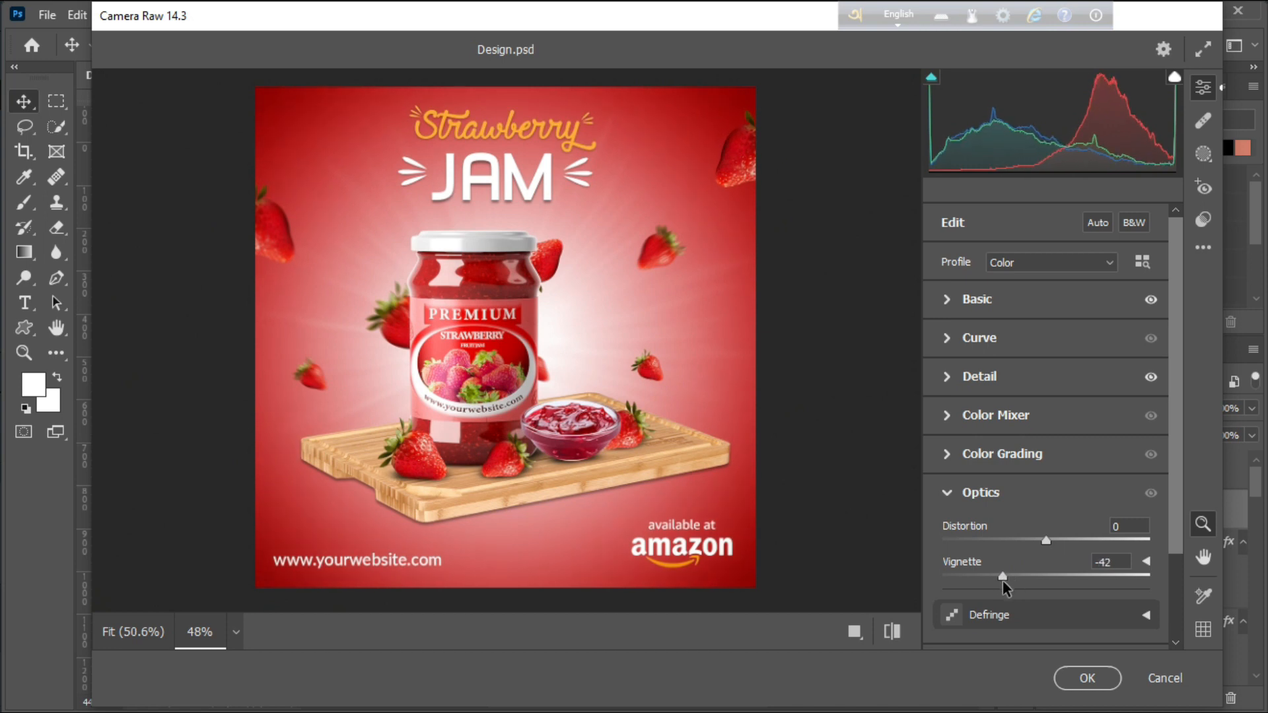
pyautogui.doubleClick(1003, 576)
pyautogui.click(948, 493)
pyautogui.click(964, 571)
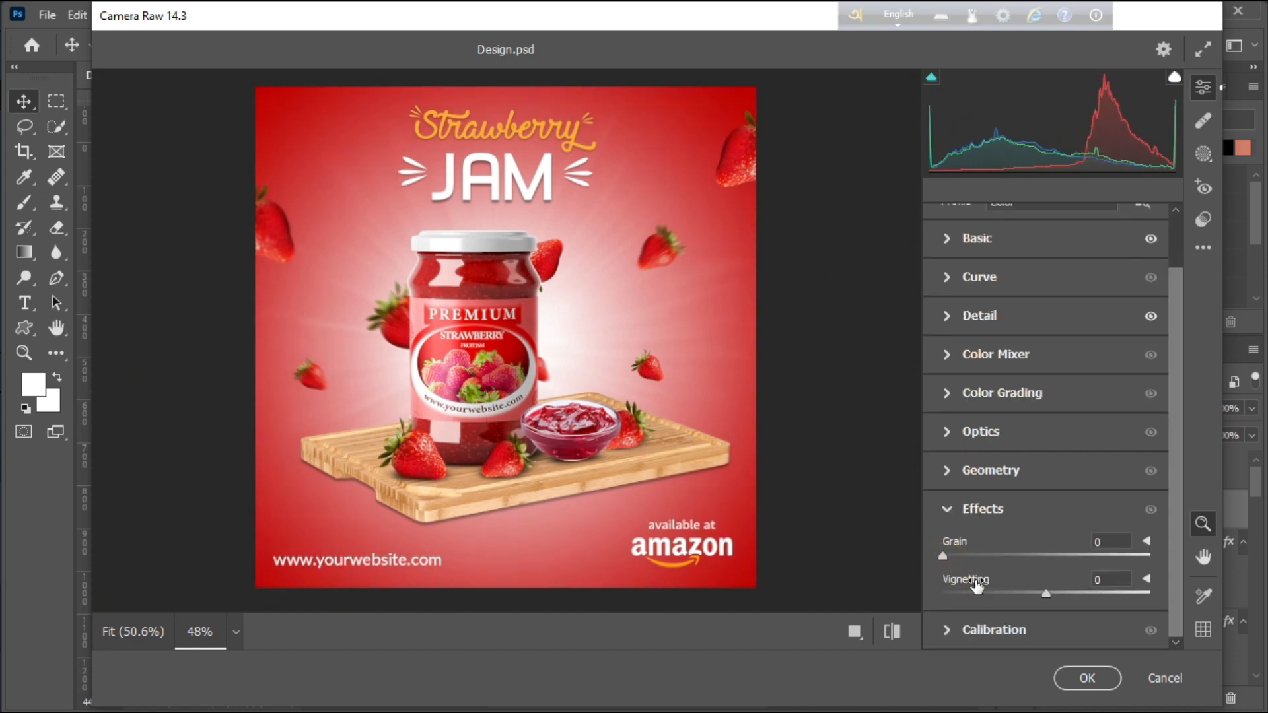
pyautogui.moveTo(1046, 597)
pyautogui.mouseDown()
pyautogui.moveTo(1030, 594)
pyautogui.moveTo(1043, 597)
pyautogui.mouseUp()
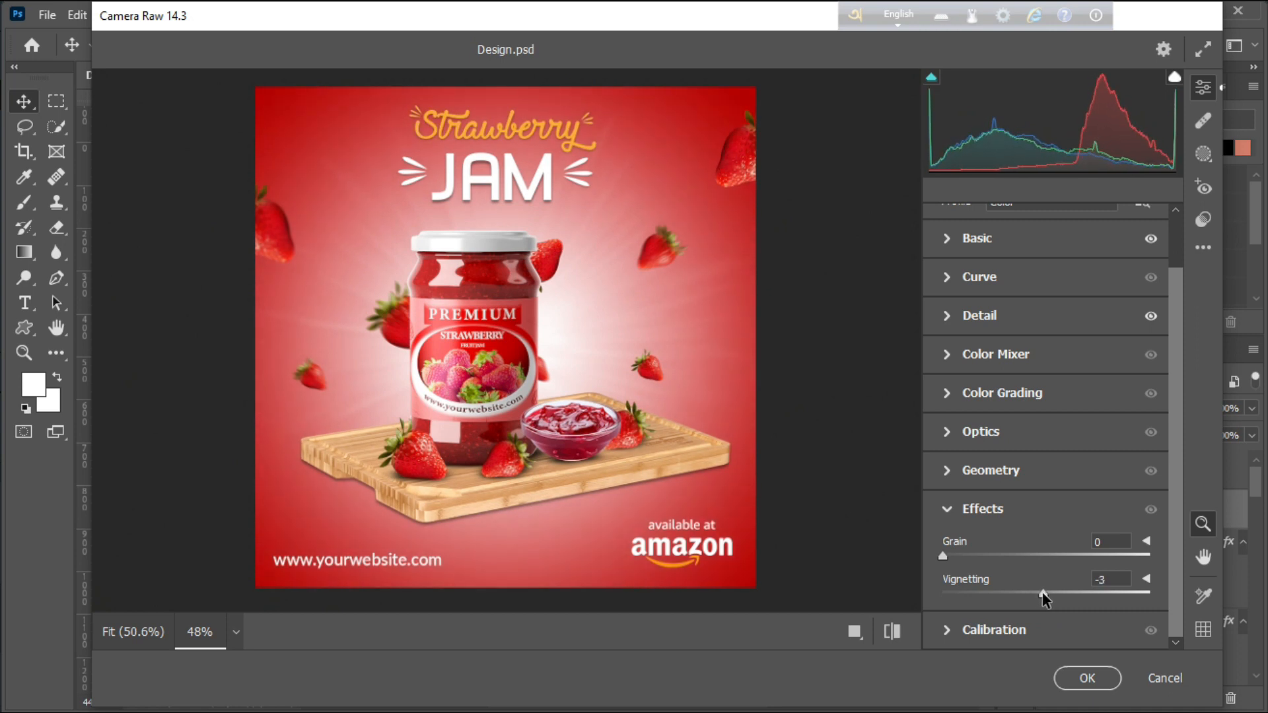
# Darken the corners with a slight negative Optics vignette, reset the Effects vignetting to 0, and apply the Camera Raw adjustments
pyautogui.click(951, 432)
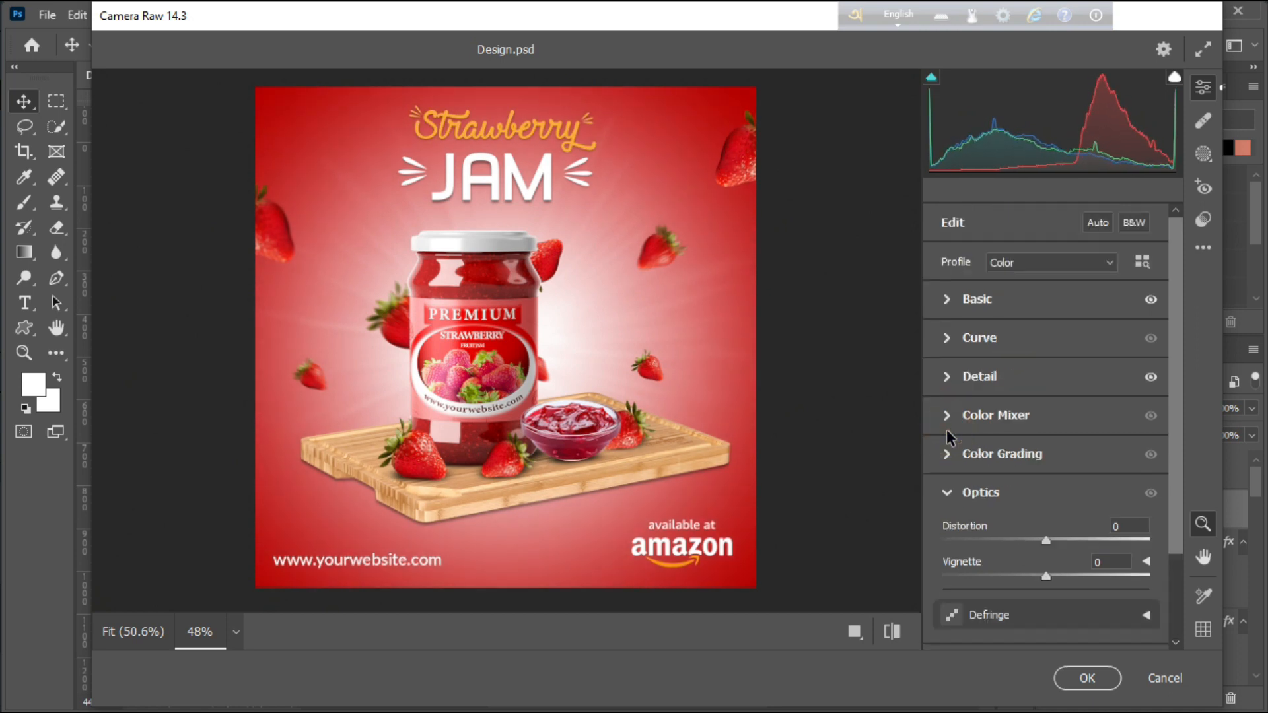
pyautogui.click(893, 636)
pyautogui.click(891, 637)
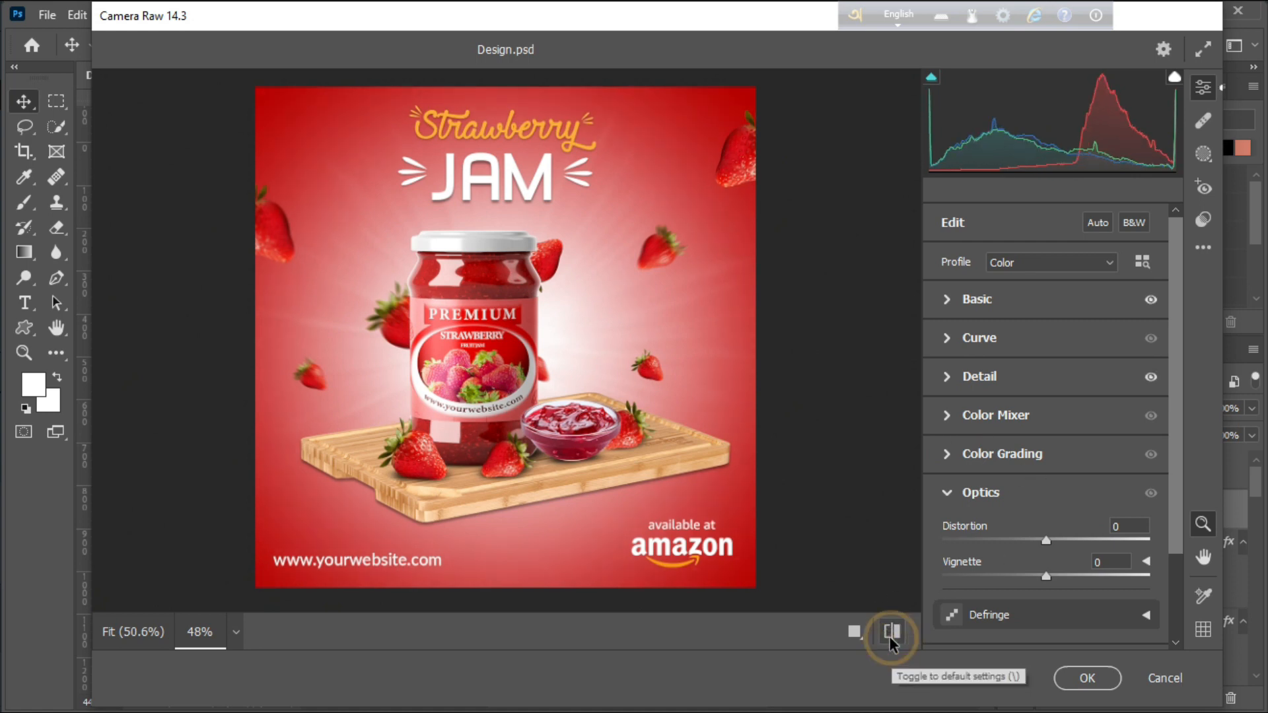
pyautogui.click(886, 636)
pyautogui.moveTo(1047, 578)
pyautogui.mouseDown()
pyautogui.moveTo(1015, 577)
pyautogui.moveTo(1027, 579)
pyautogui.mouseUp()
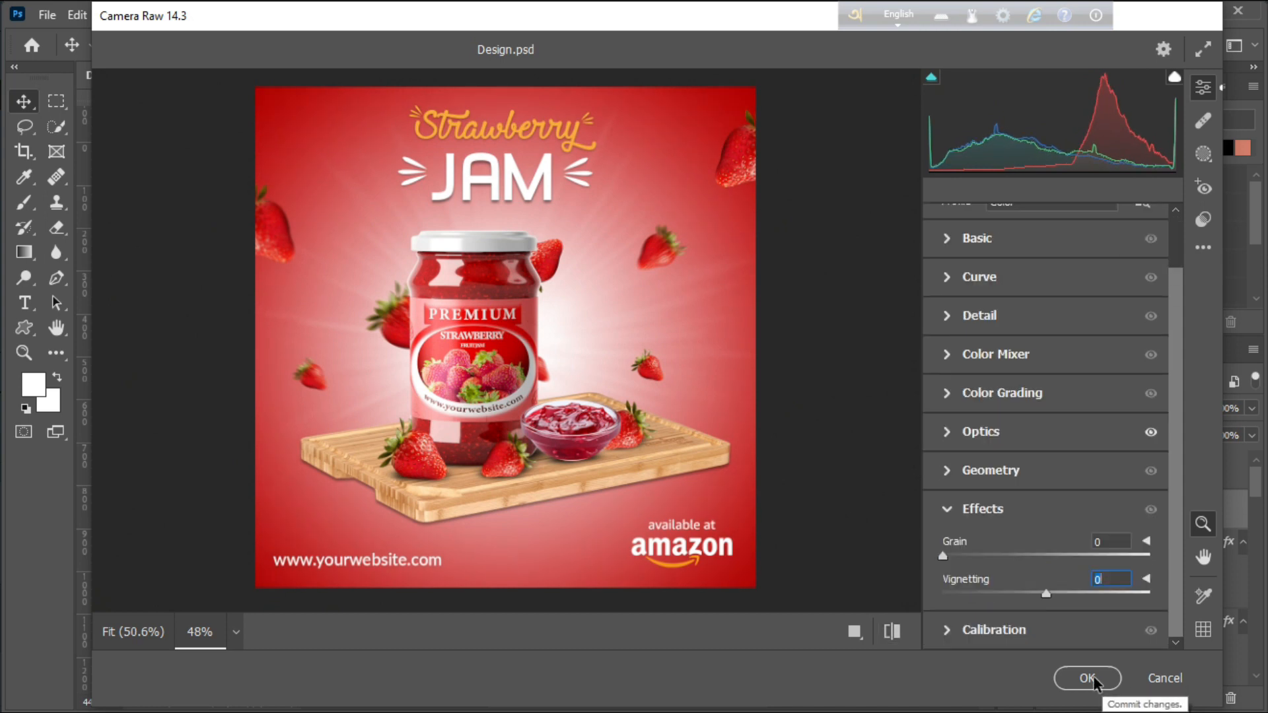
pyautogui.click(1088, 678)
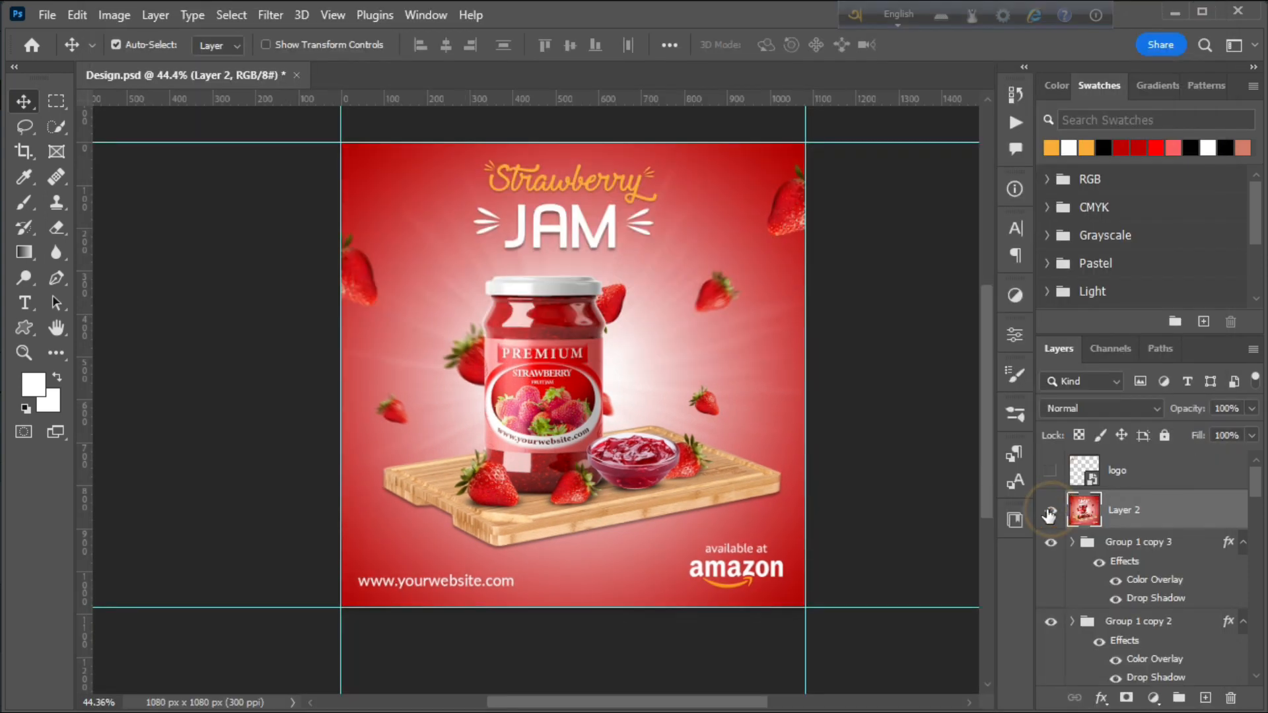
# Show the logo layer again and stamp all visible layers into a new merged layer on top
pyautogui.click(1050, 470)
pyautogui.press('z')
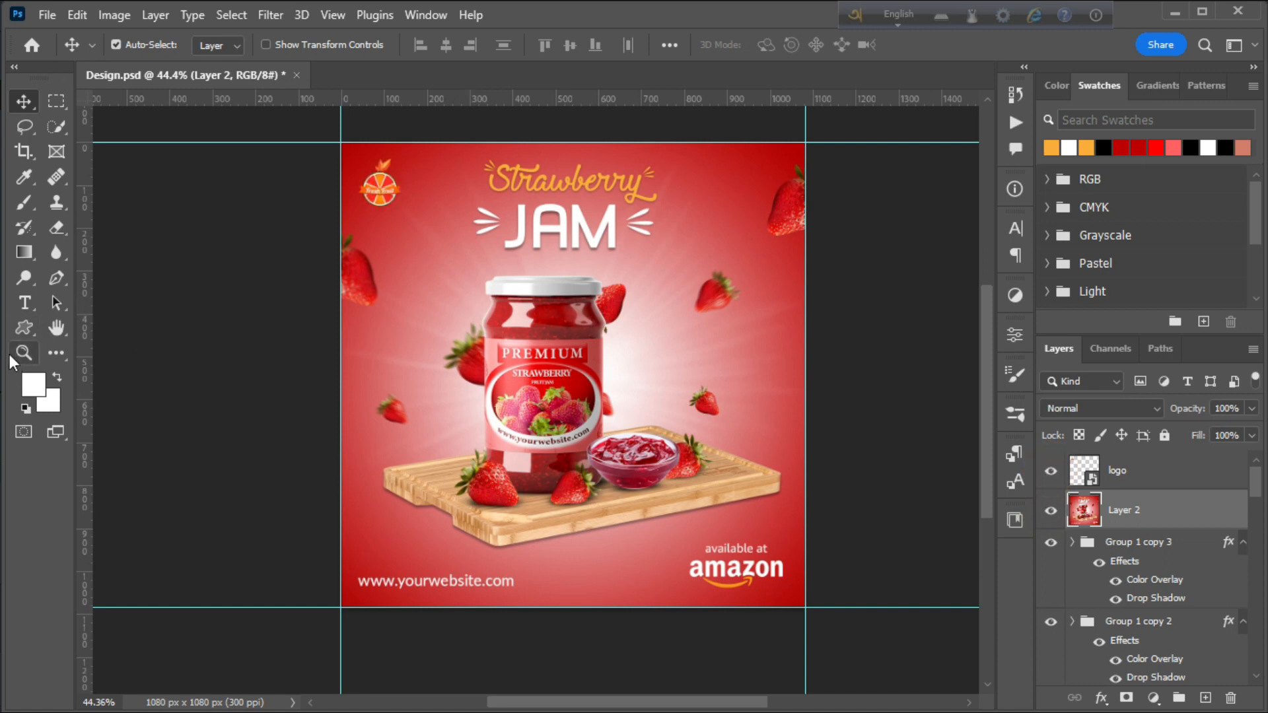
pyautogui.press('v')
pyautogui.click(853, 310)
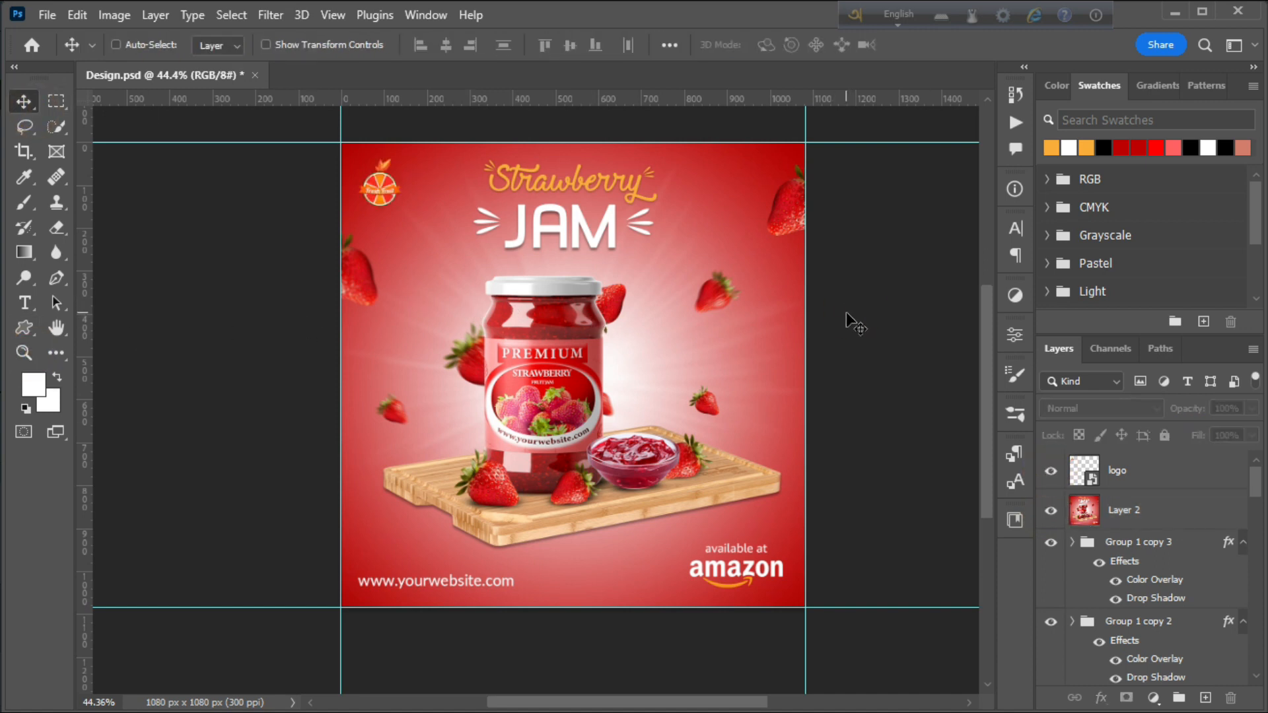
pyautogui.hotkey('ctrl', 'alt', 'shift', 'e')
# Export the design as a JPG at quality 7 and 1080 x 1080 px
pyautogui.click(46, 15)
pyautogui.moveTo(99, 314)
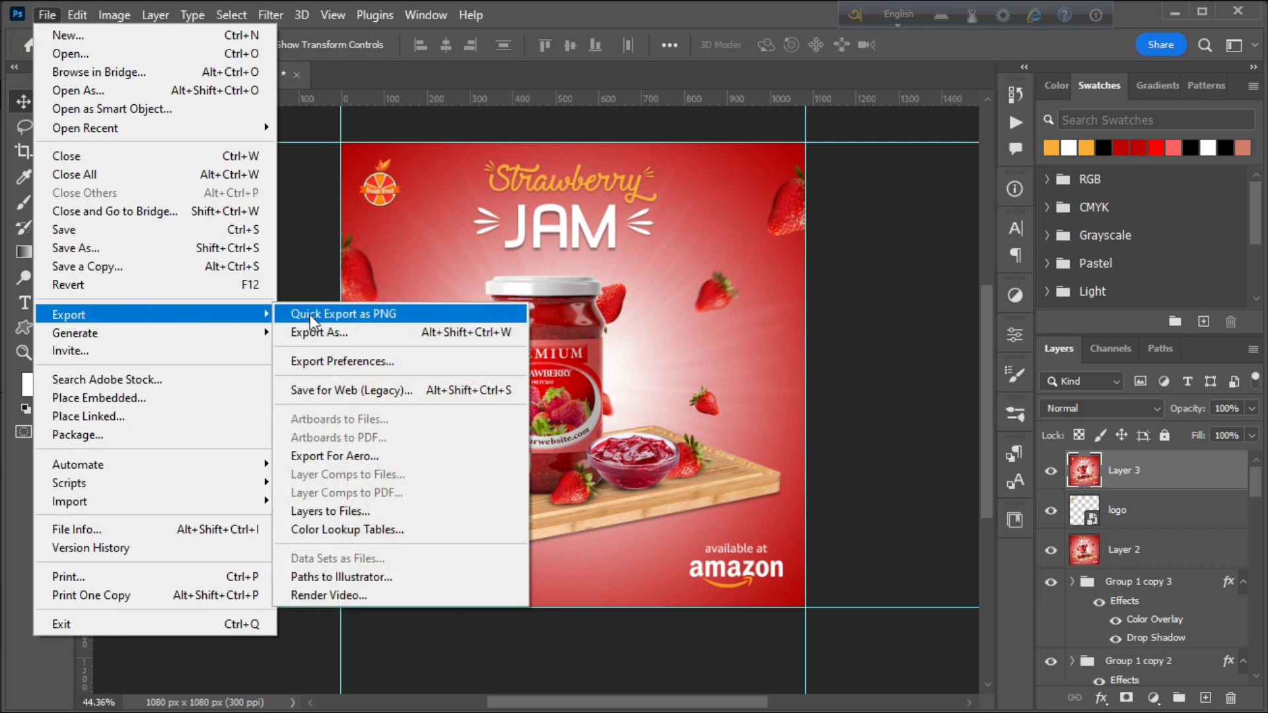
pyautogui.click(356, 334)
pyautogui.click(1091, 163)
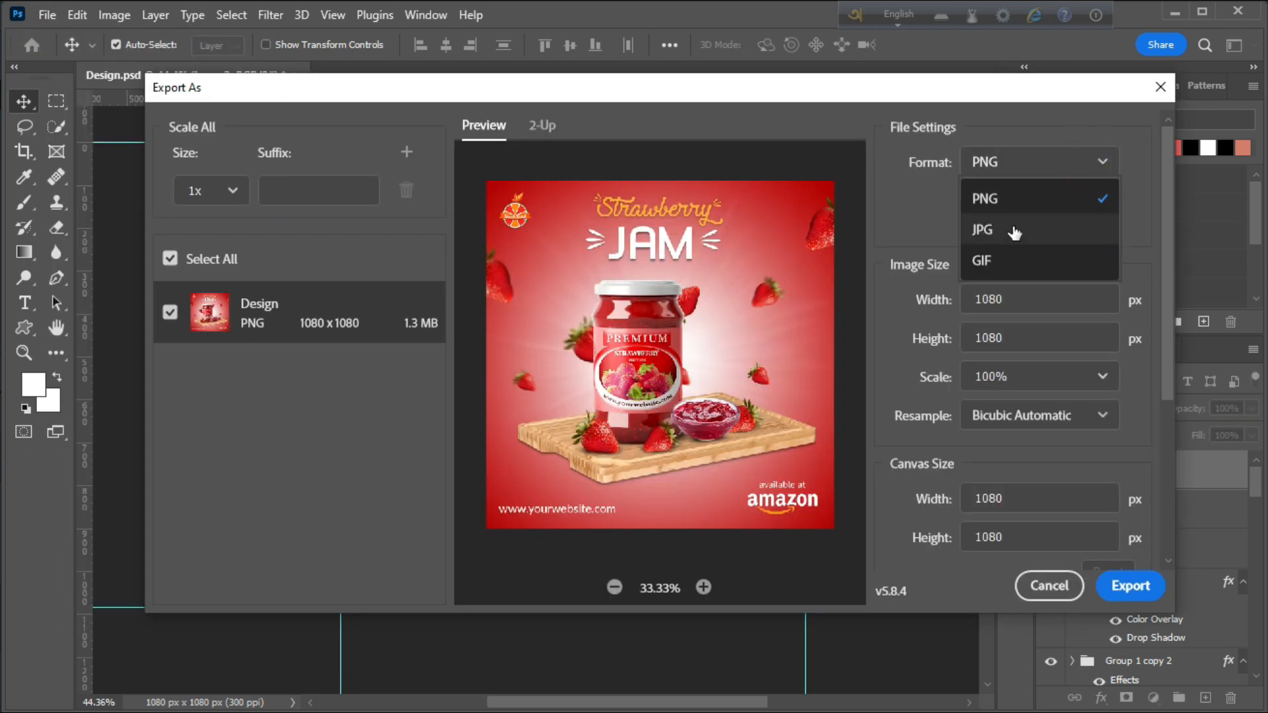
pyautogui.click(1012, 231)
pyautogui.moveTo(1088, 198); pyautogui.dragTo(1116, 199)
pyautogui.click(1130, 585)
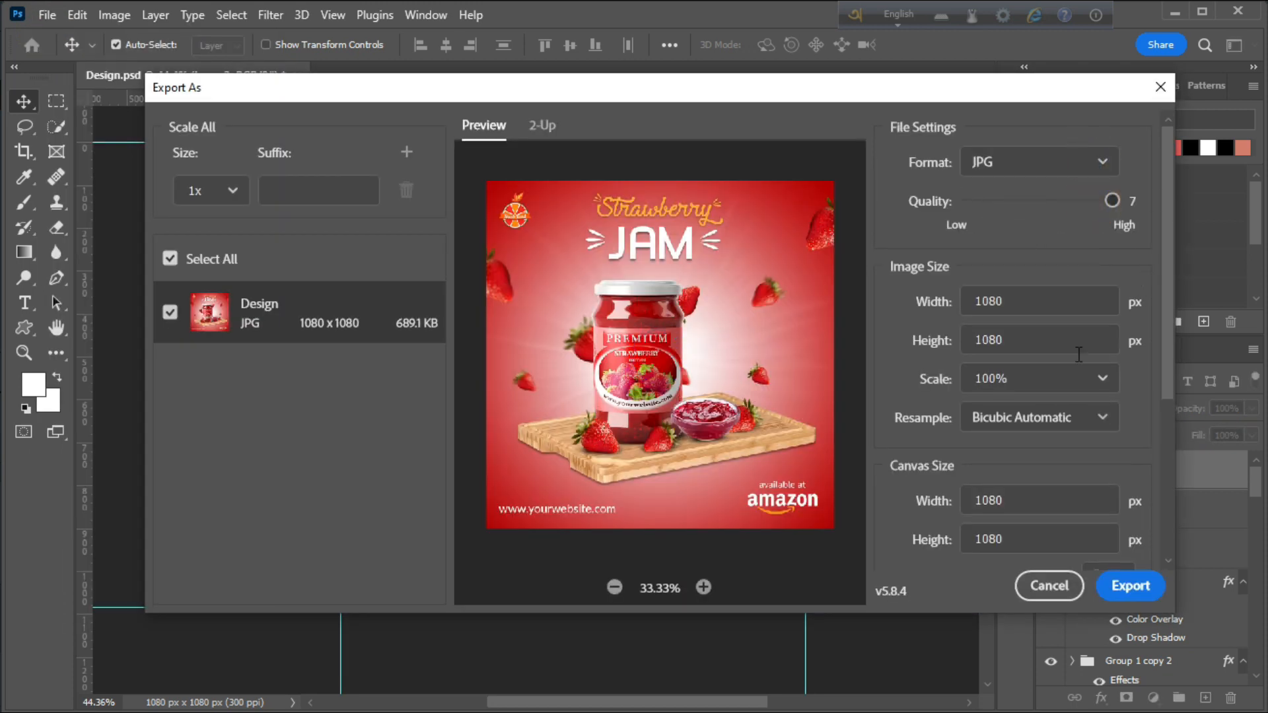